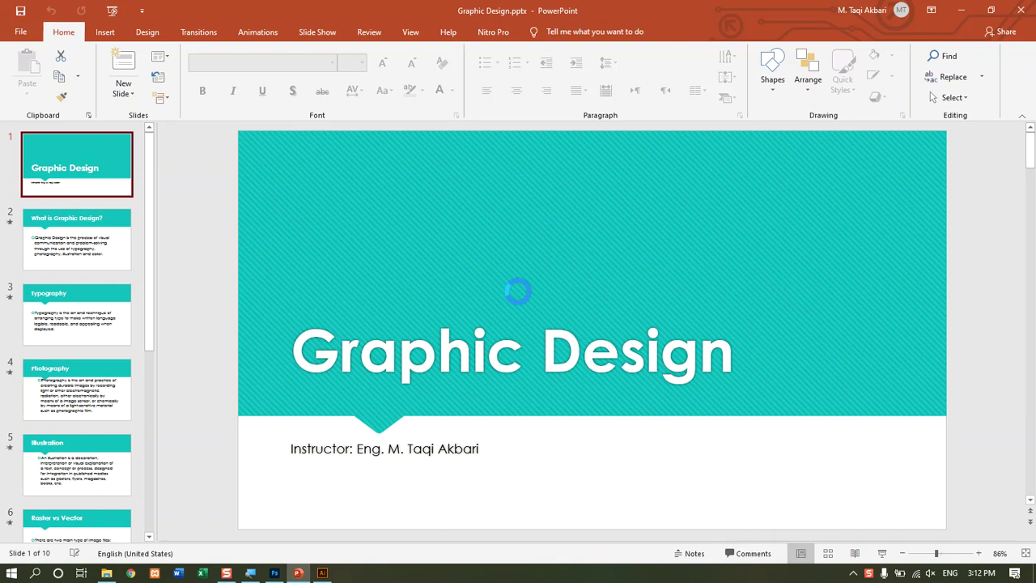
Start the Graphic Design slide show from slide 1 in Presenter View with Alt+F5.
key(alt+F5)
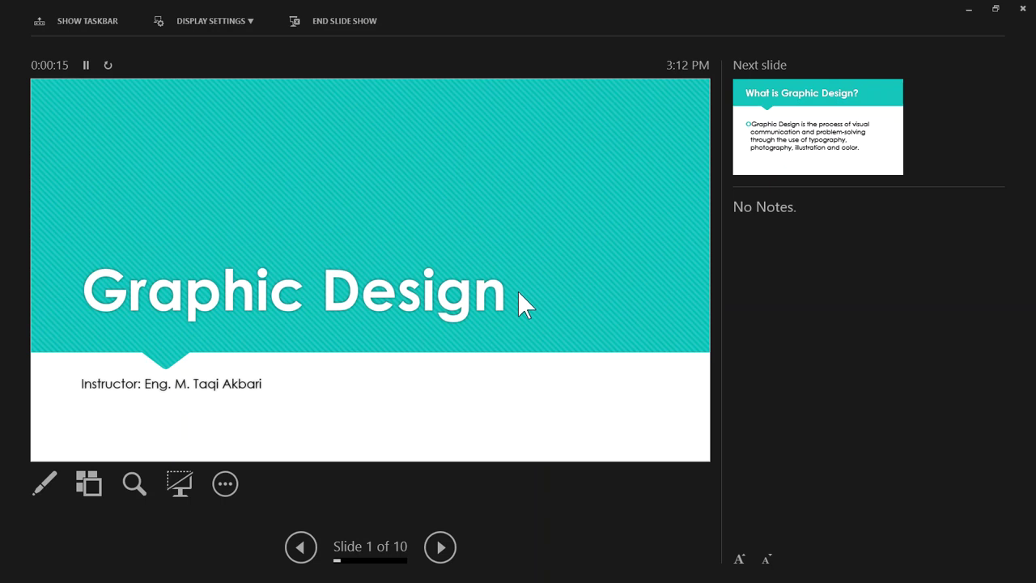
Advance to slide 2, "What is Graphic Design?".
click(519, 301)
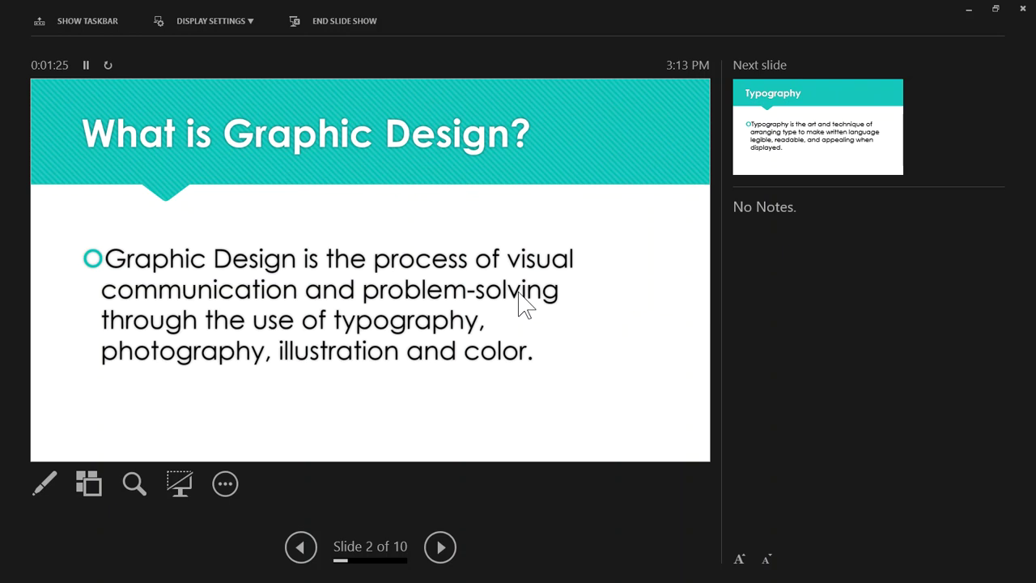
Advance through the Typography slide to slide 4, Photography.
click(519, 293)
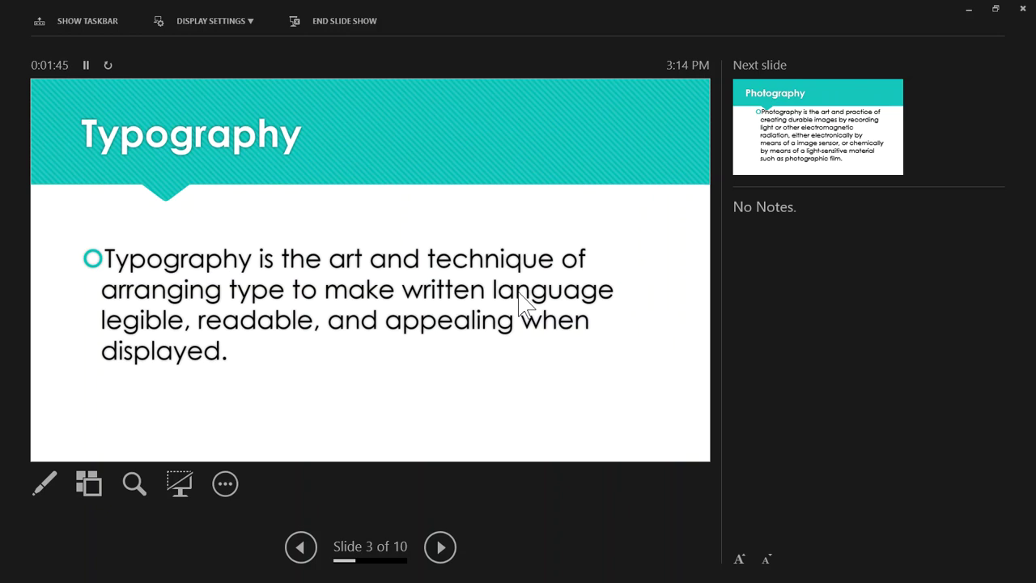
click(518, 292)
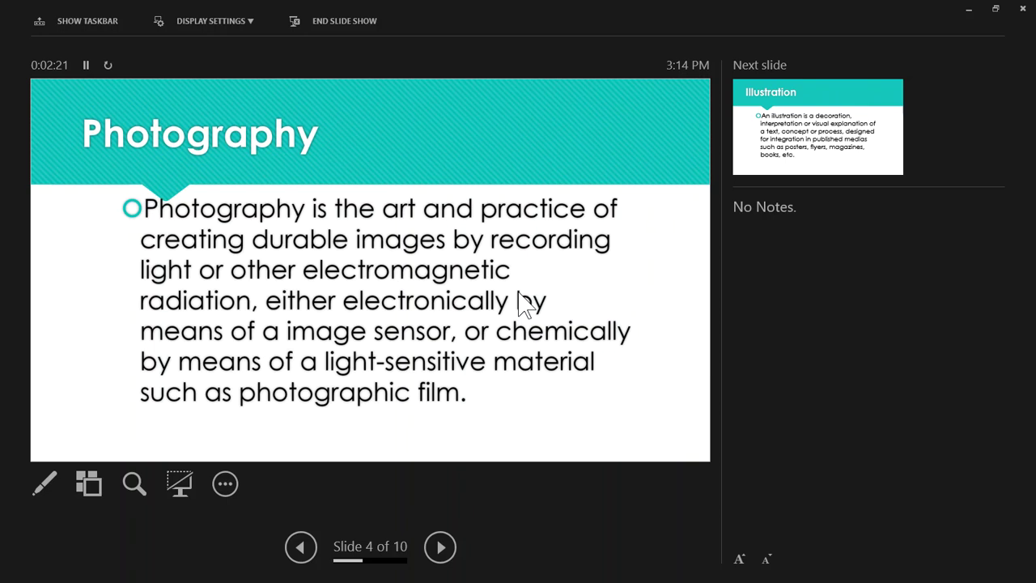
Advance to slide 5, Illustration.
click(522, 303)
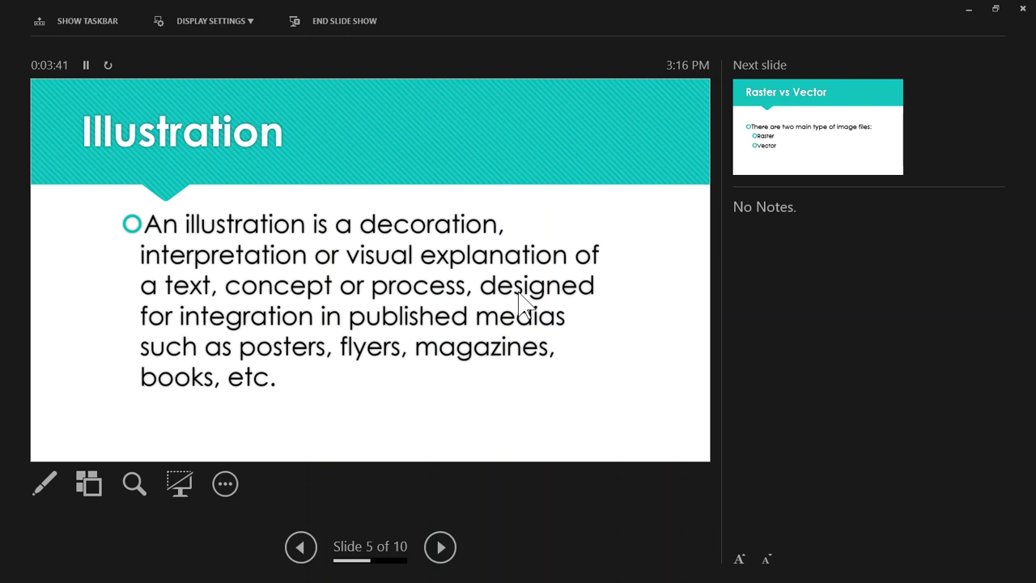
Advance through Raster vs Vector to slide 7, Raster.
click(519, 302)
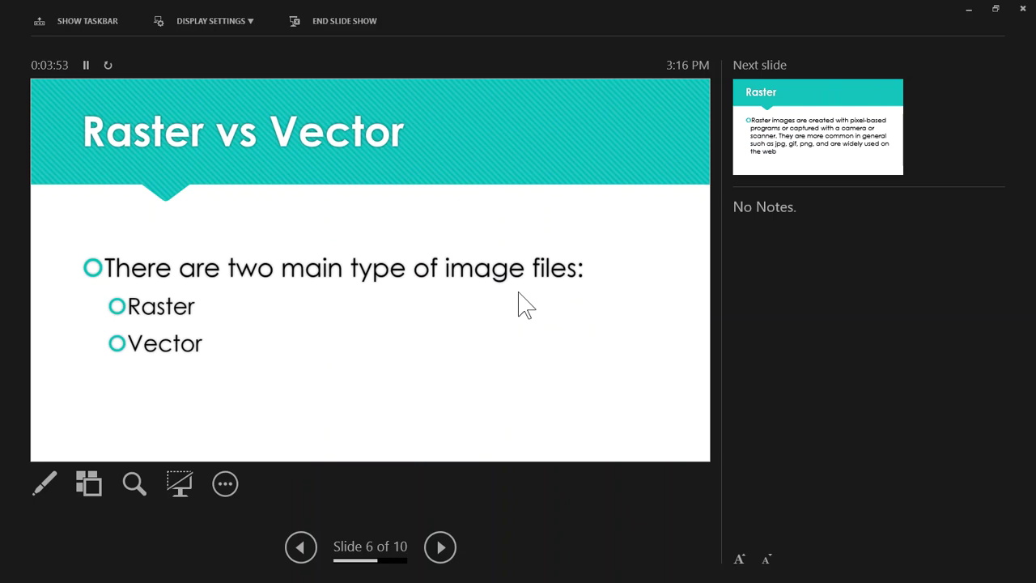
click(518, 292)
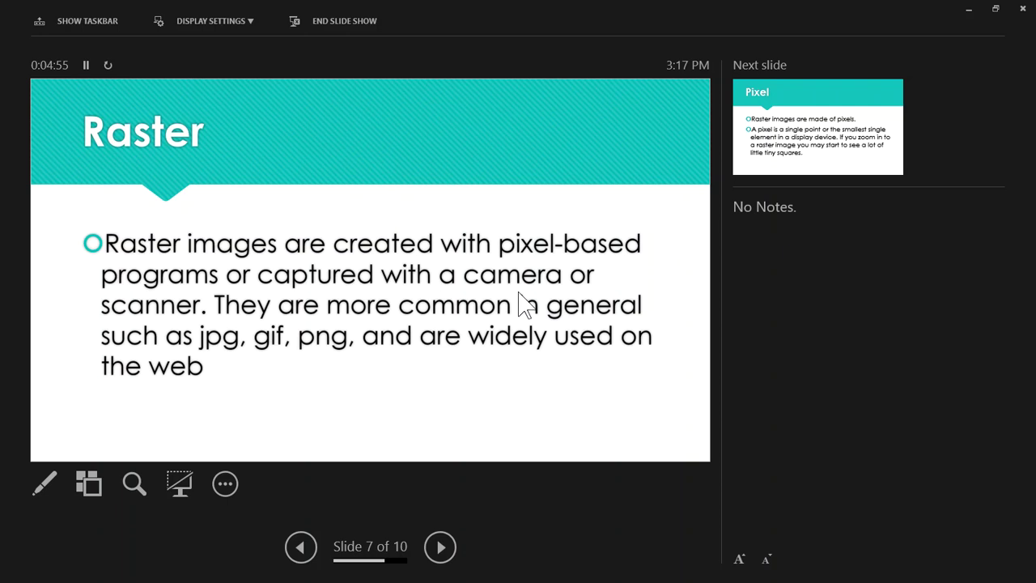
Advance through the Pixel slide to slide 9, Vector.
click(519, 293)
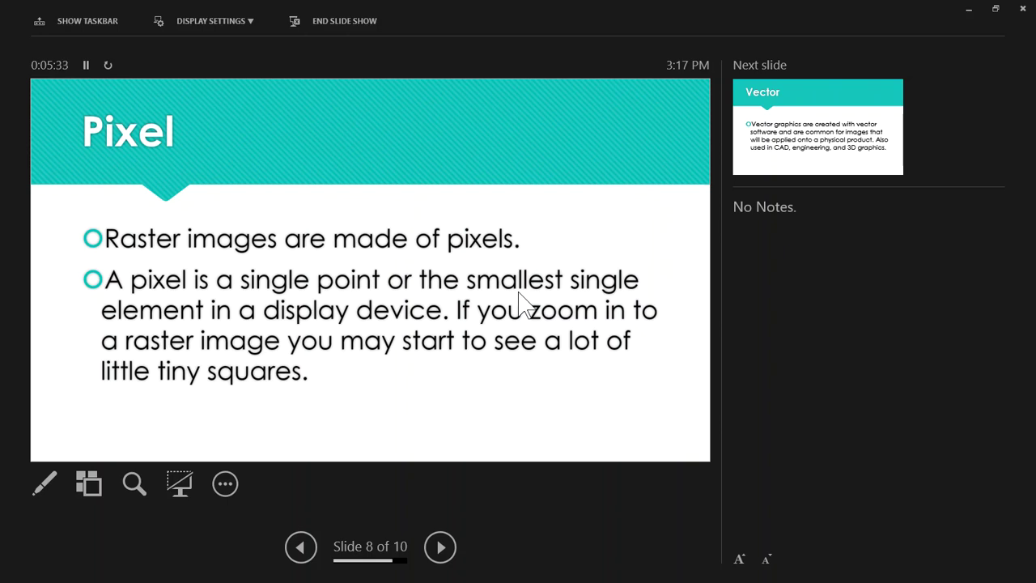
click(519, 303)
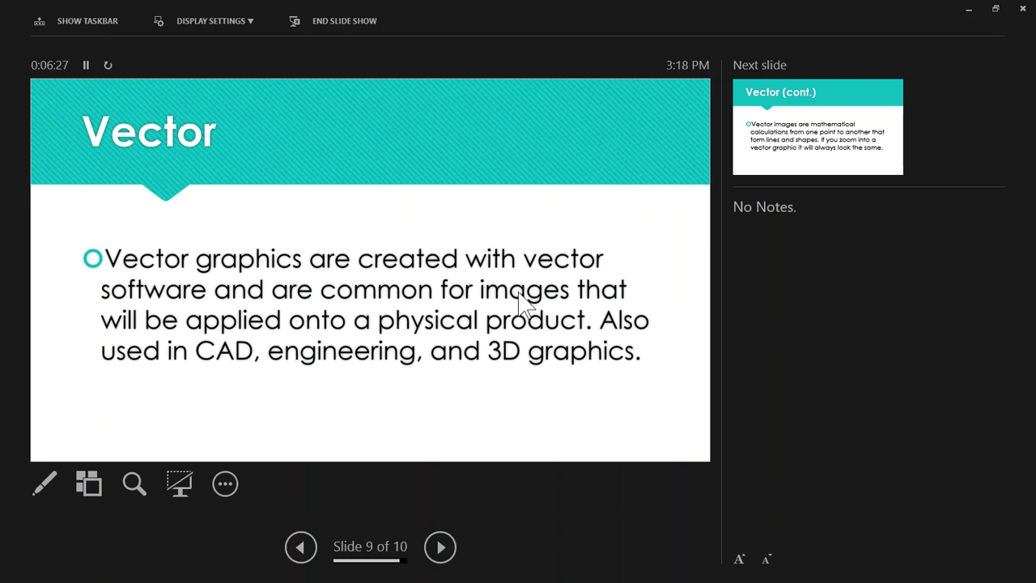
Advance to the final slide 10, "Vector (cont.)".
click(518, 299)
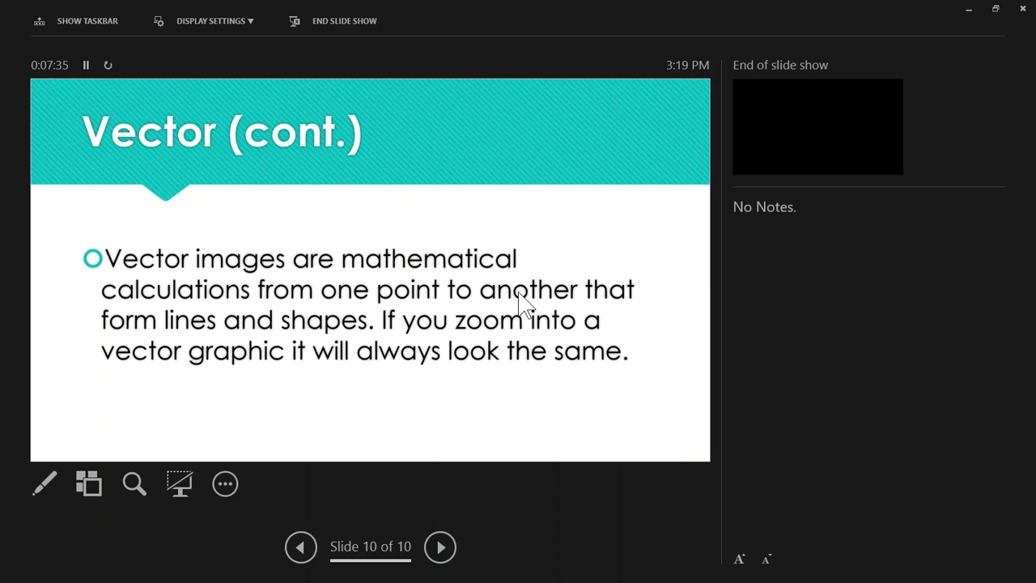
End the slide show, select the body text box, and minimize PowerPoint.
key(Escape)
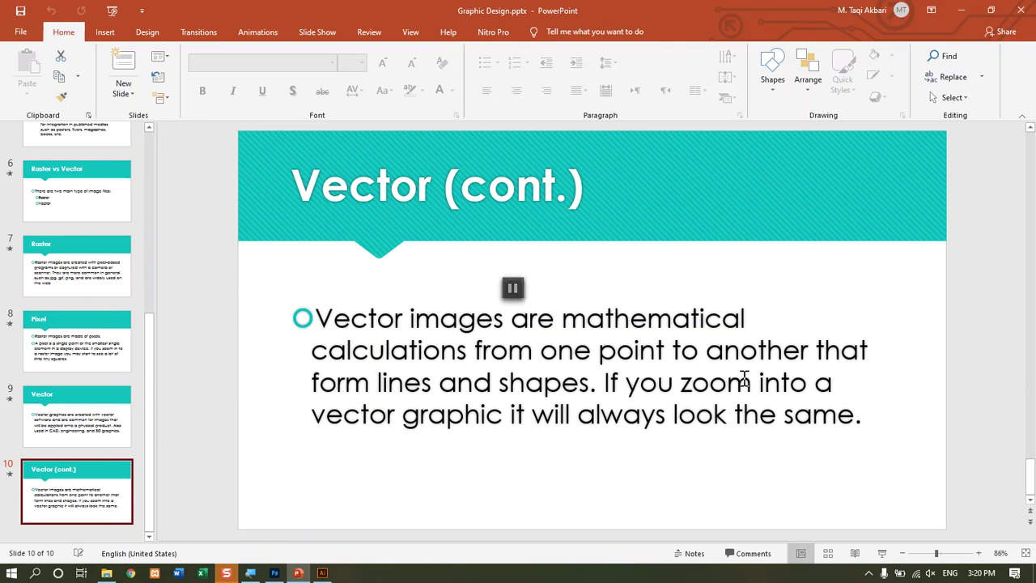
click(530, 317)
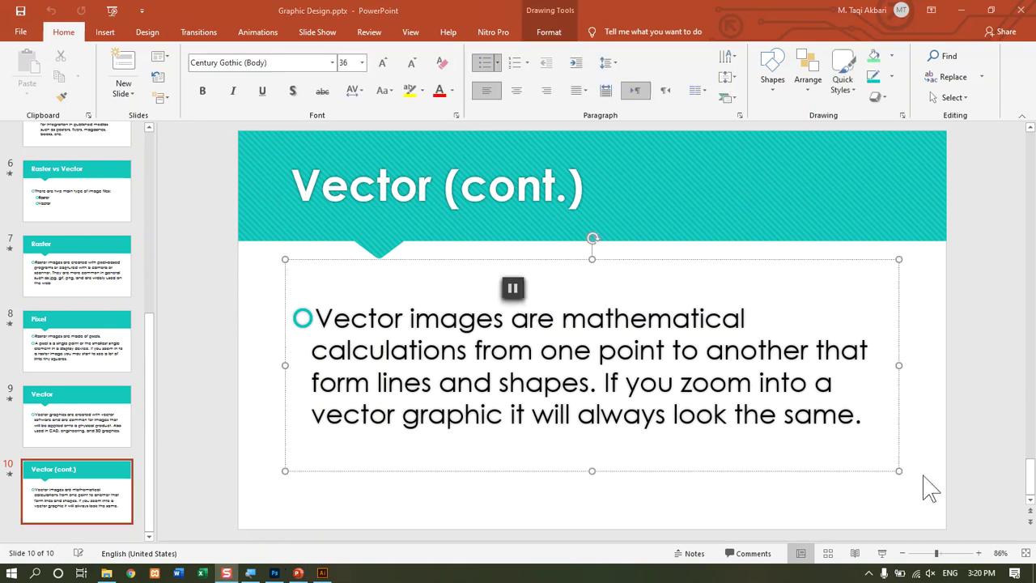
click(964, 9)
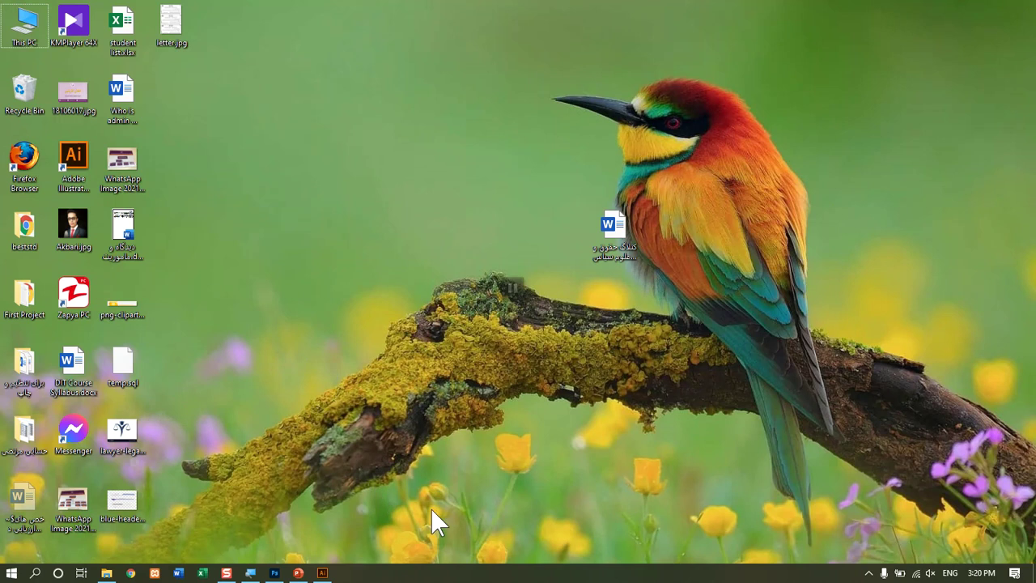
Launch Microsoft Paint from the Windows Start search.
key(super)
text(pi)
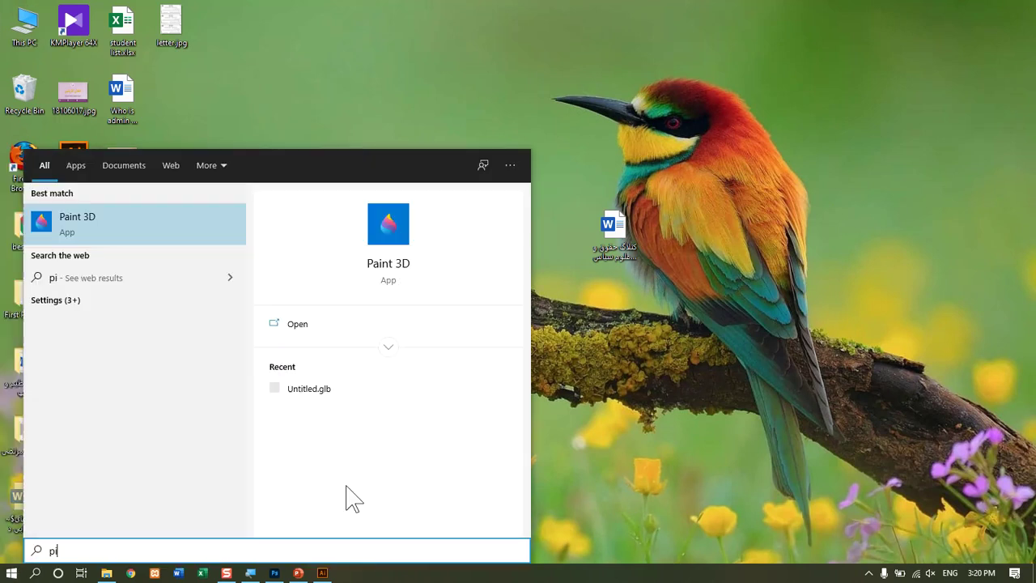
key(BackSpace)
text(ain)
key(Return)
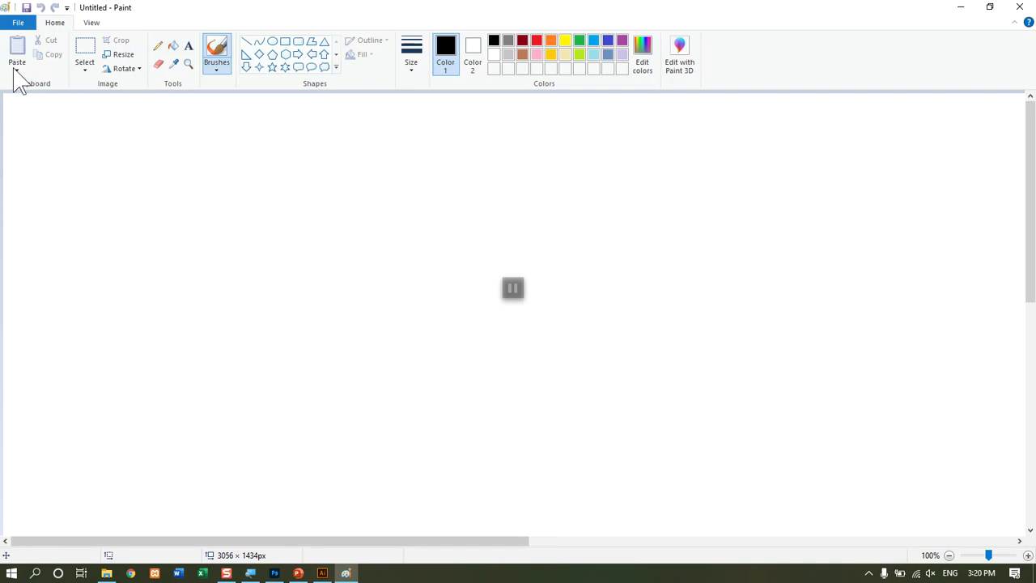
Draw a pentagon outline, zoom to 700%, draw another pentagon, then bring up Photoshop.
click(272, 54)
drag(273, 172, 515, 409)
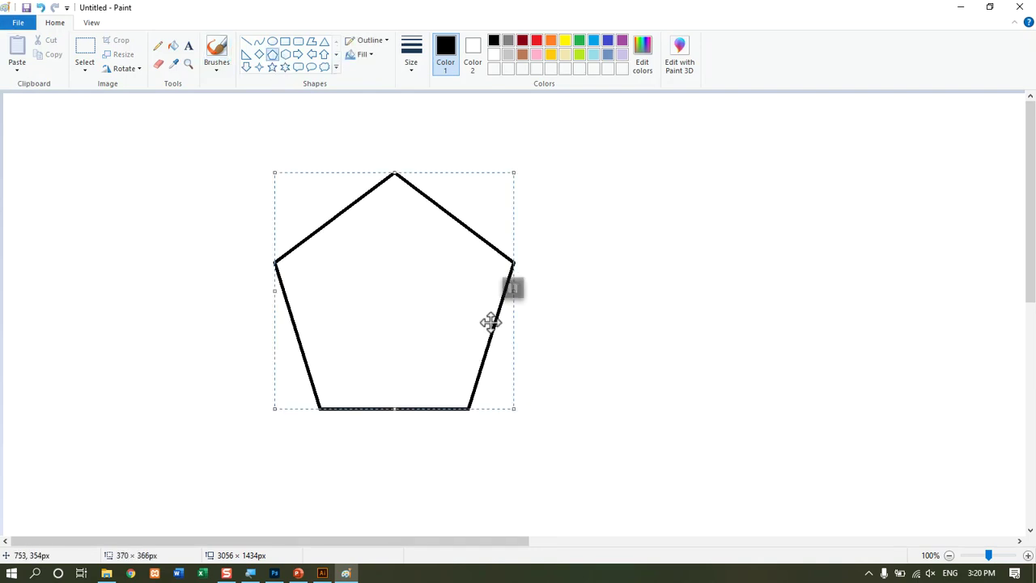
click(1011, 555)
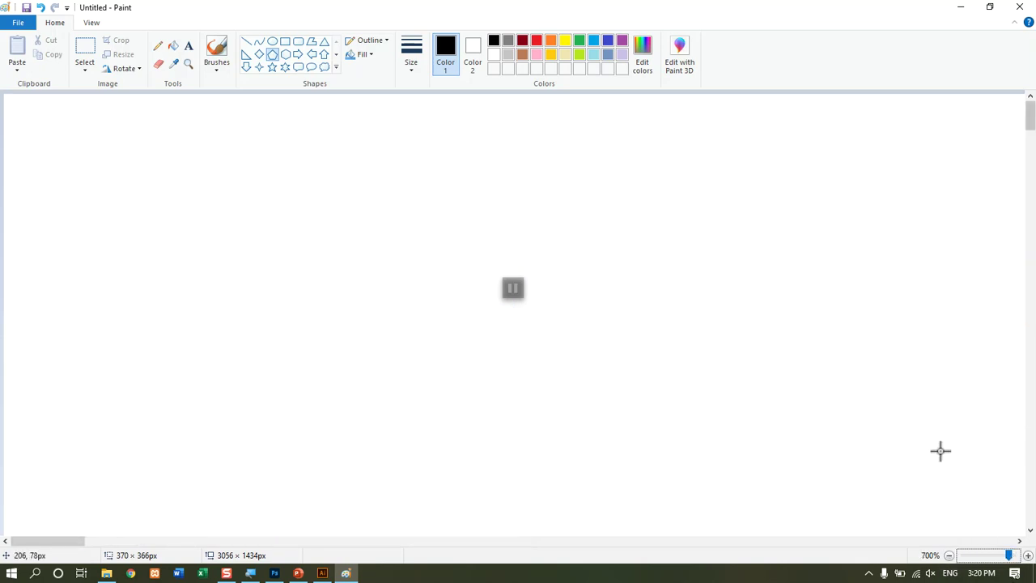
mouse_move(78, 181)
mouse_down()
mouse_move(347, 371)
mouse_move(396, 520)
mouse_up()
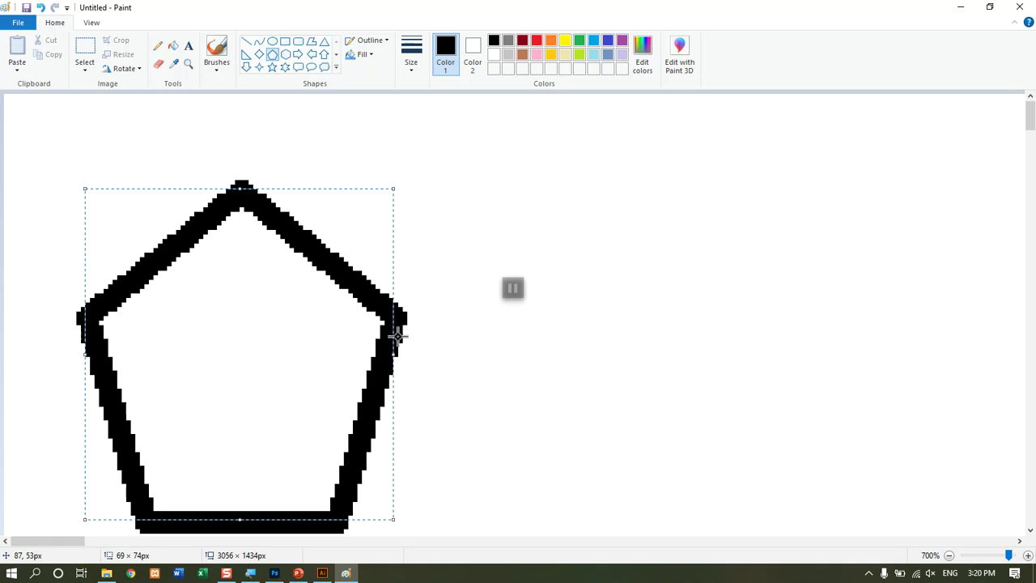
click(275, 573)
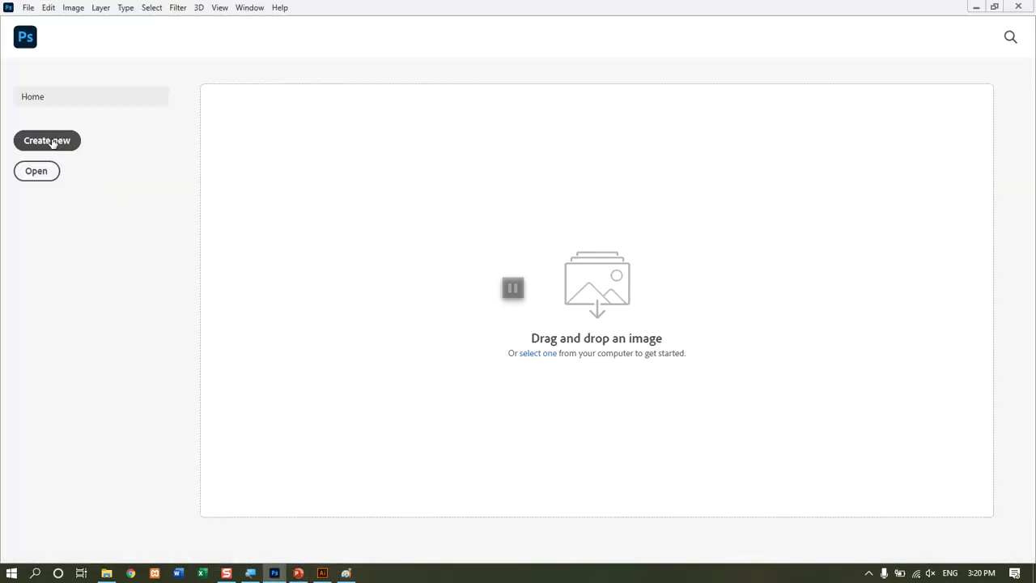
Browse to the PICTURE folder on Local Disk (D:) and open 22978.jpg.
click(51, 142)
key(Escape)
click(38, 171)
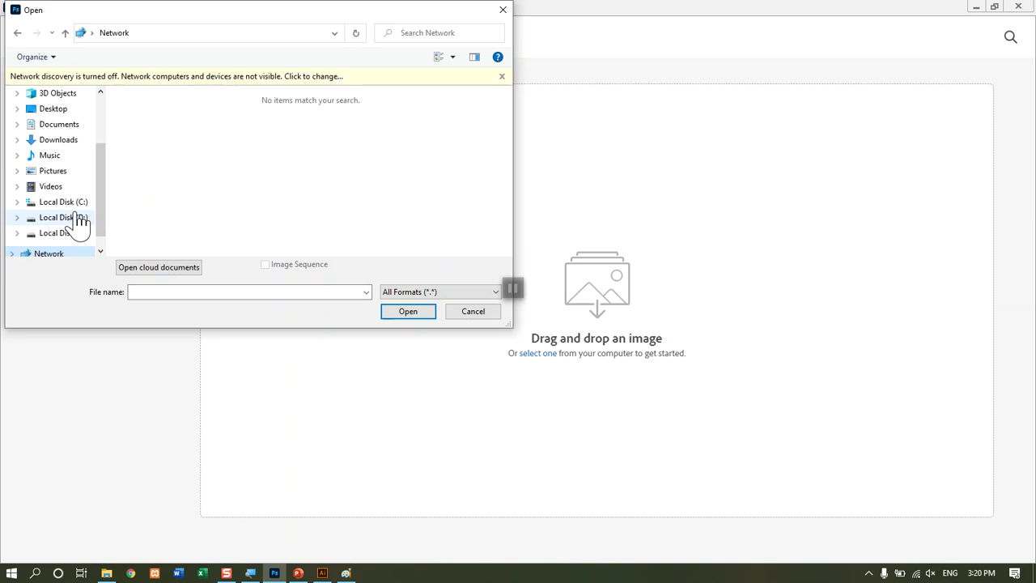
click(79, 218)
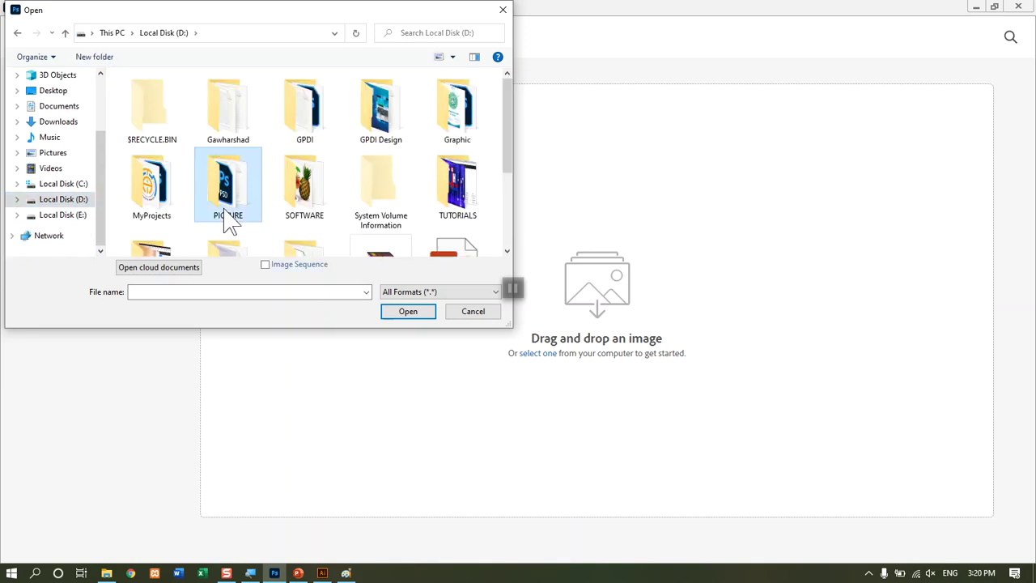
double_click(231, 223)
key(Right)
key(Down)
key(Right)
key(Right)
key(Down)
key(Down)
key(Down)
key(Down)
key(Down)
key(Left)
key(Left)
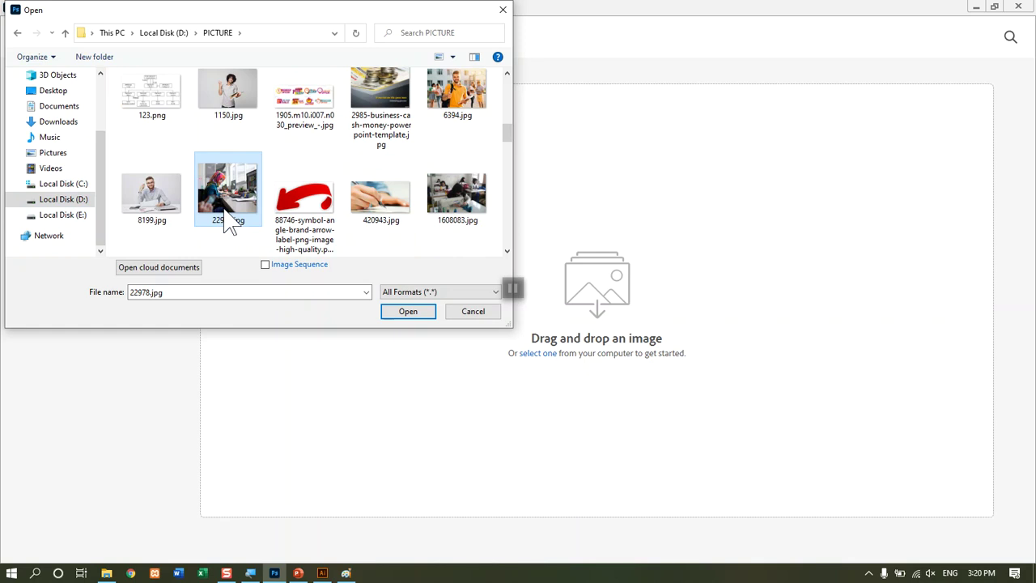
key(Return)
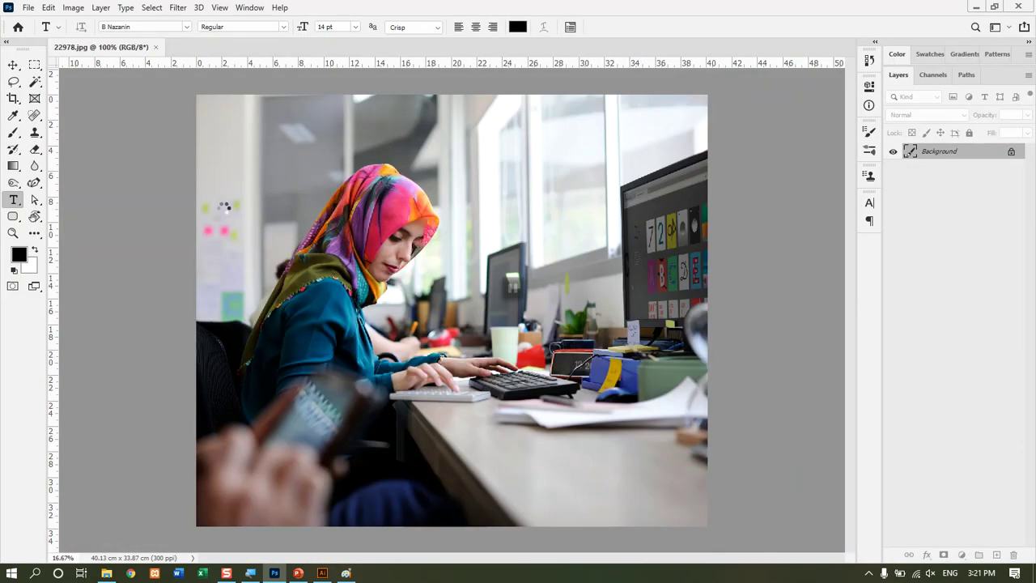
Zoom the office photo toward 3200%, panning onto the woman's face until pixels show.
key(ctrl+plus)
key(ctrl+plus)
key(ctrl+plus)
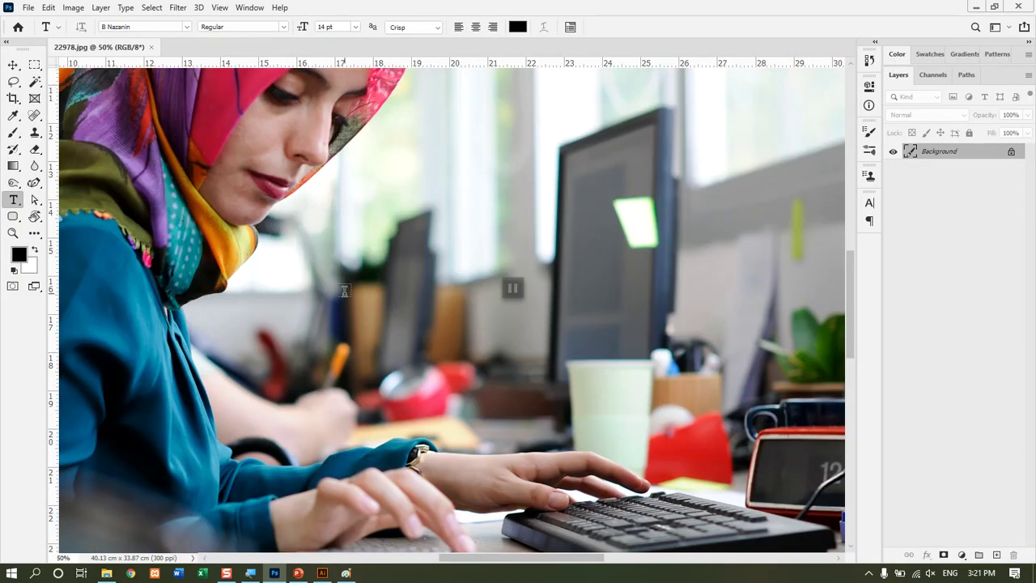
drag(344, 292, 579, 398)
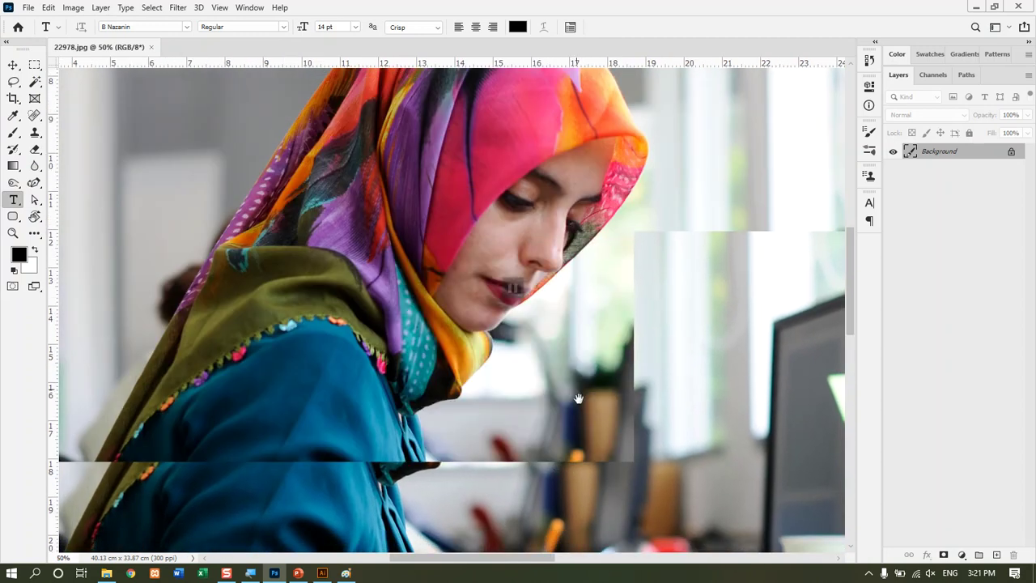
key(ctrl+plus)
key(ctrl+plus)
key(ctrl+plus)
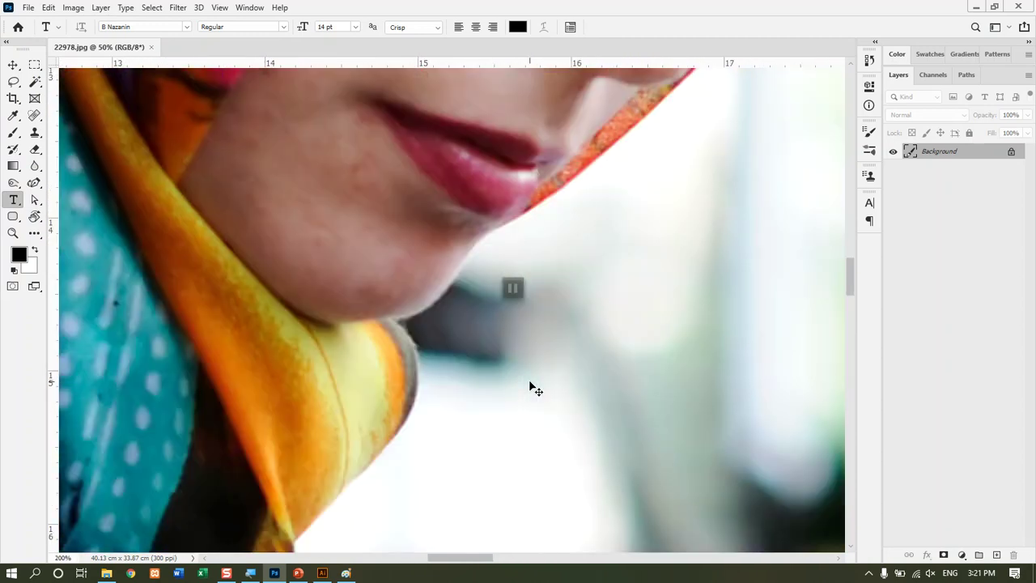
key(ctrl+plus)
key(ctrl+plus)
key(ctrl+plus)
key(ctrl+plus)
key(ctrl+plus)
key(ctrl+plus)
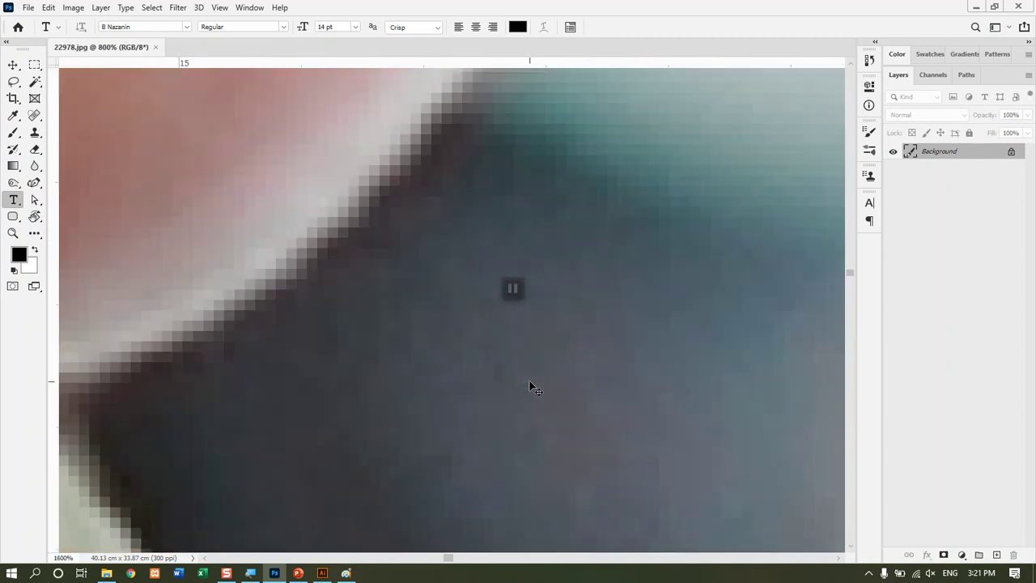
key(ctrl+plus)
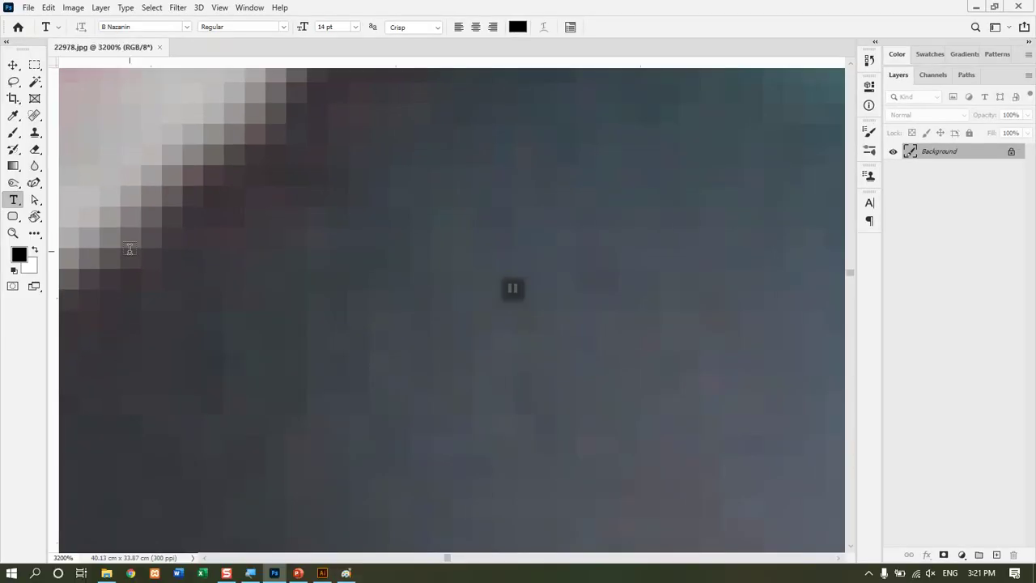
Switch from Photoshop to Illustrator's Home screen.
key(alt+Tab)
key(Down)
key(Left)
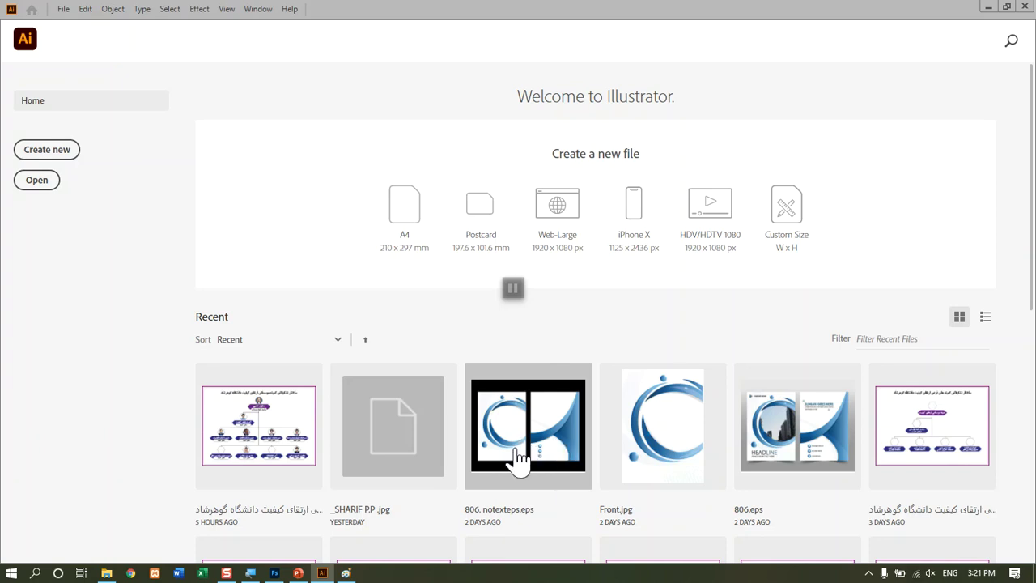
Open 806.notexteps.eps from the Recent files on Illustrator's Home screen.
double_click(518, 457)
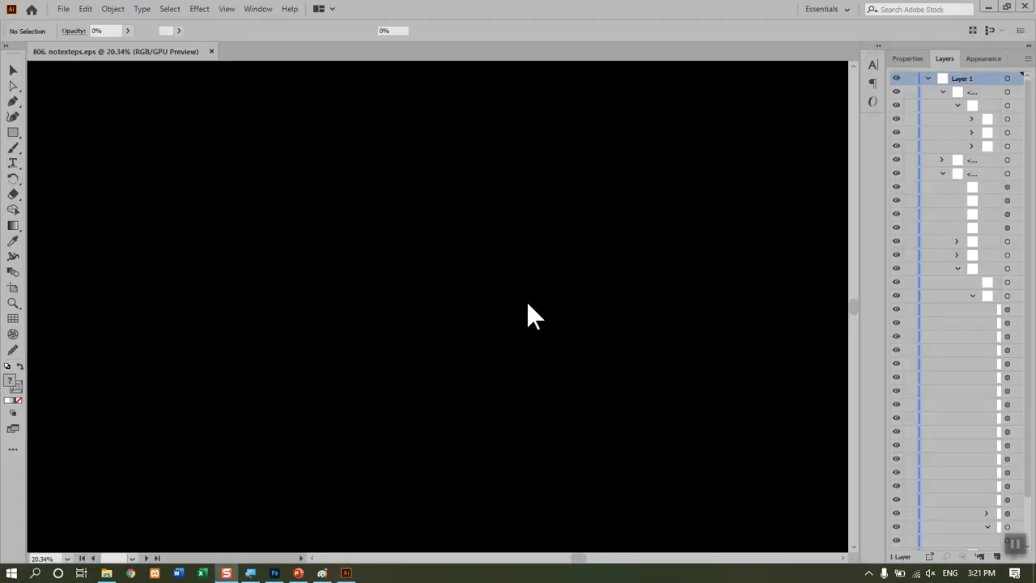
Zoom the artwork up to 64000% and pan onto the blue curve's still-crisp edge.
key(ctrl+equal)
key(ctrl+equal)
key(ctrl+equal)
key(ctrl+equal)
key(ctrl+equal)
key(ctrl+equal)
key(ctrl+equal)
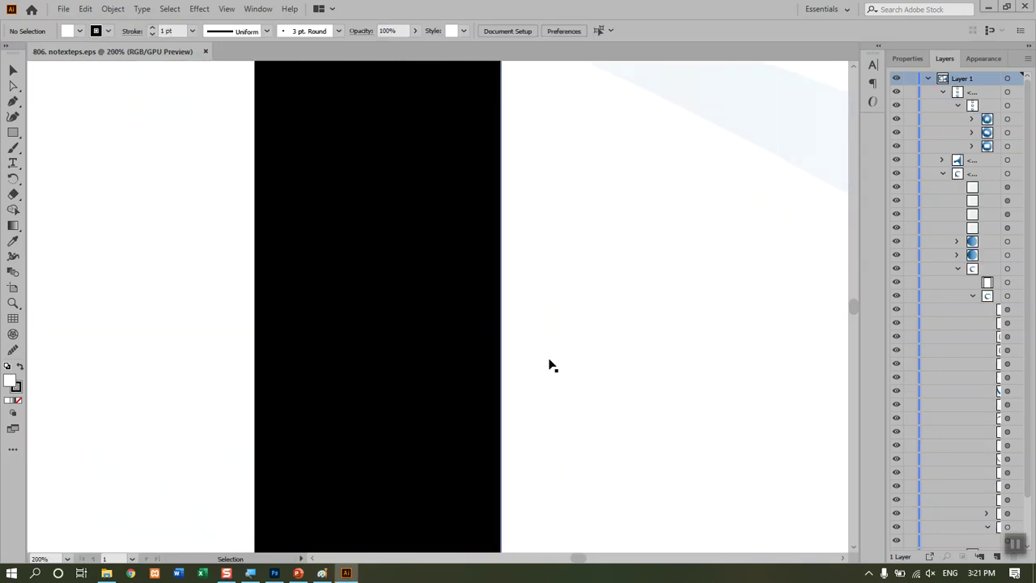
drag(547, 356, 393, 129)
key(ctrl+equal)
key(a)
key(ctrl+equal)
drag(449, 143, 453, 280)
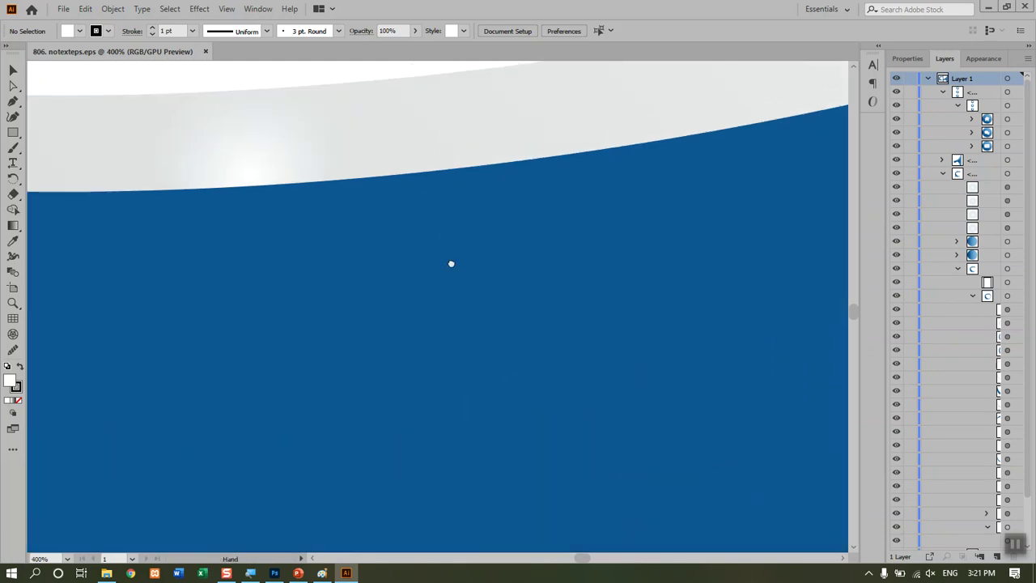
key(v)
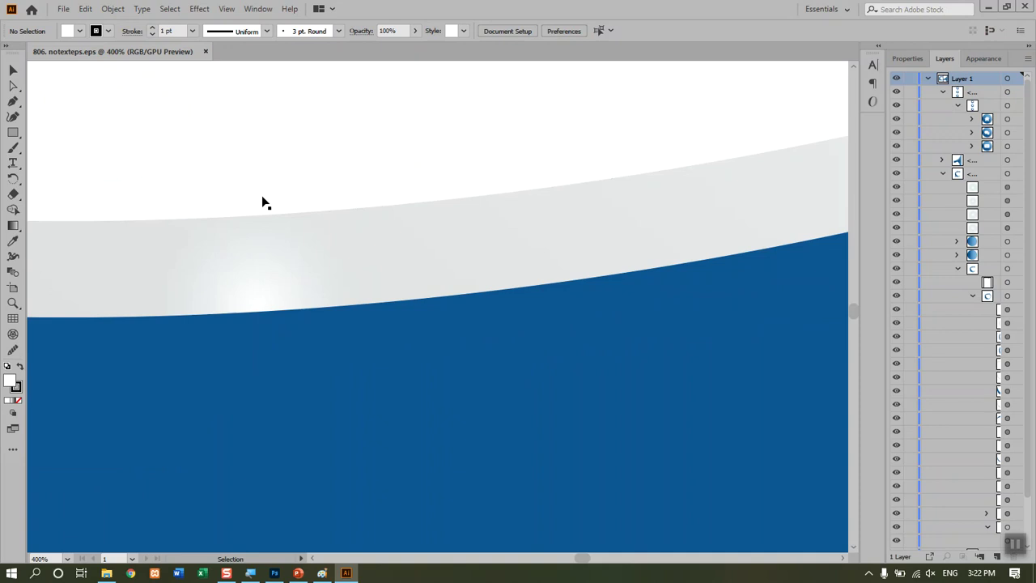
key(ctrl+equal)
key(ctrl+equal)
key(ctrl+equal)
key(ctrl+equal)
key(ctrl+equal)
key(ctrl+equal)
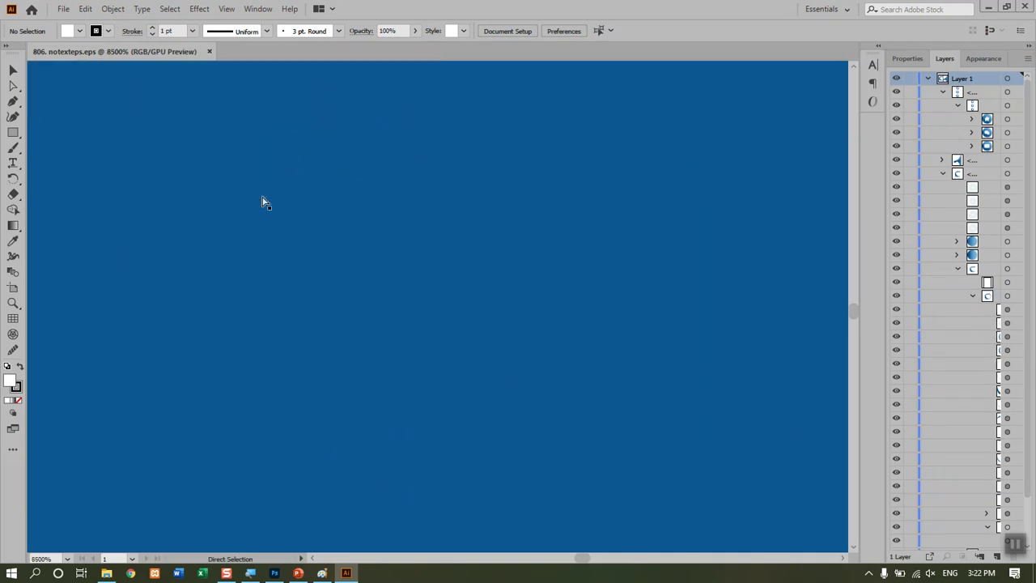
drag(264, 202, 499, 490)
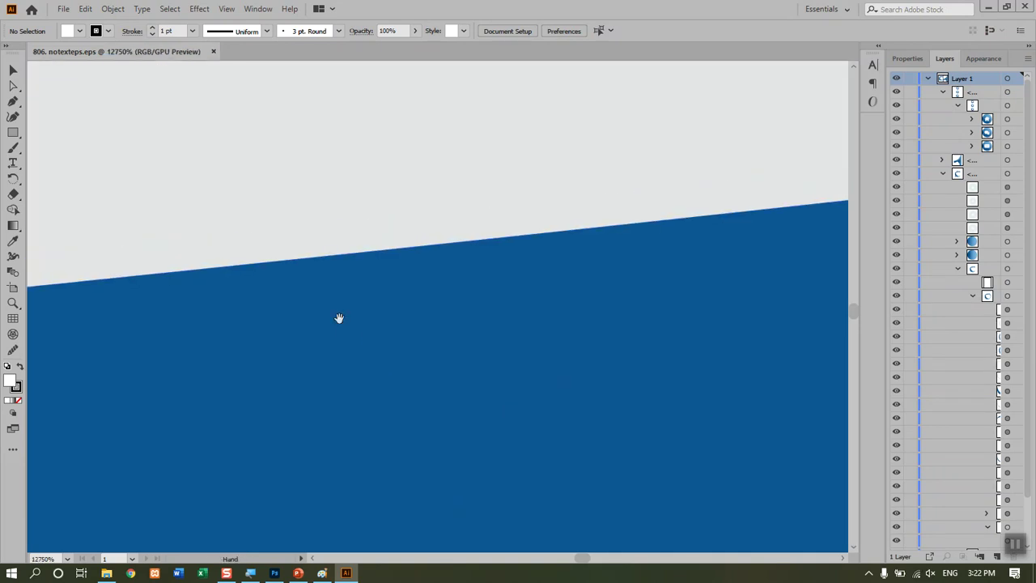
key(ctrl+equal)
key(ctrl+equal)
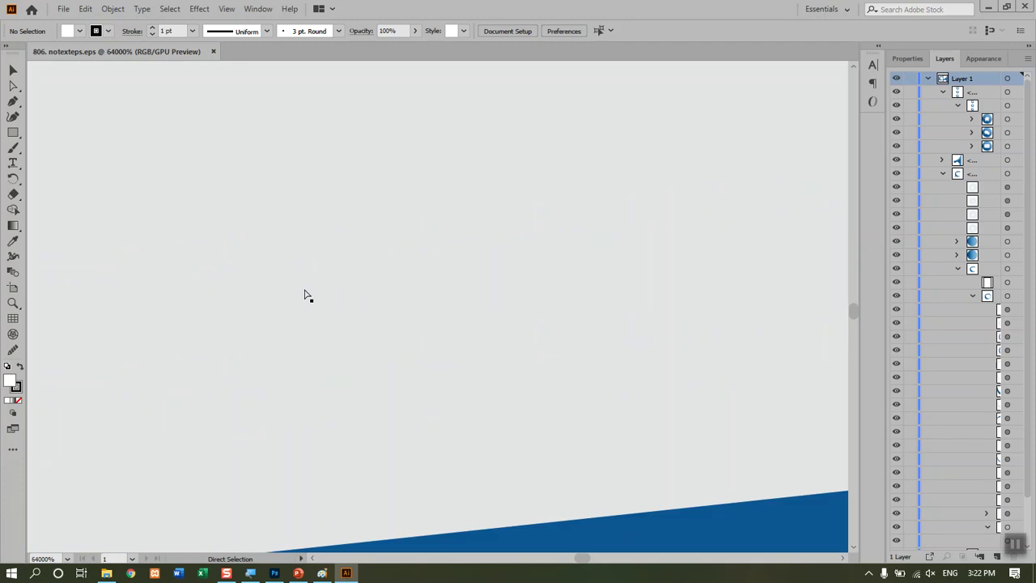
drag(303, 291, 233, 119)
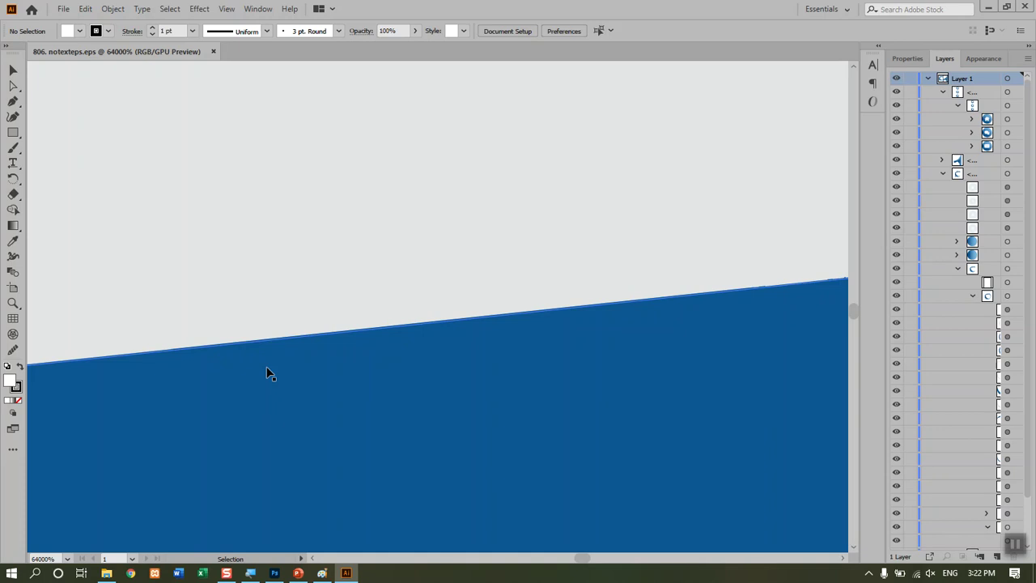
Switch from Illustrator back to the PowerPoint slide 'Vector (cont.)'.
scroll(269, 374, down, 2)
key(alt+Tab)
key(alt+Tab)
click(270, 379)
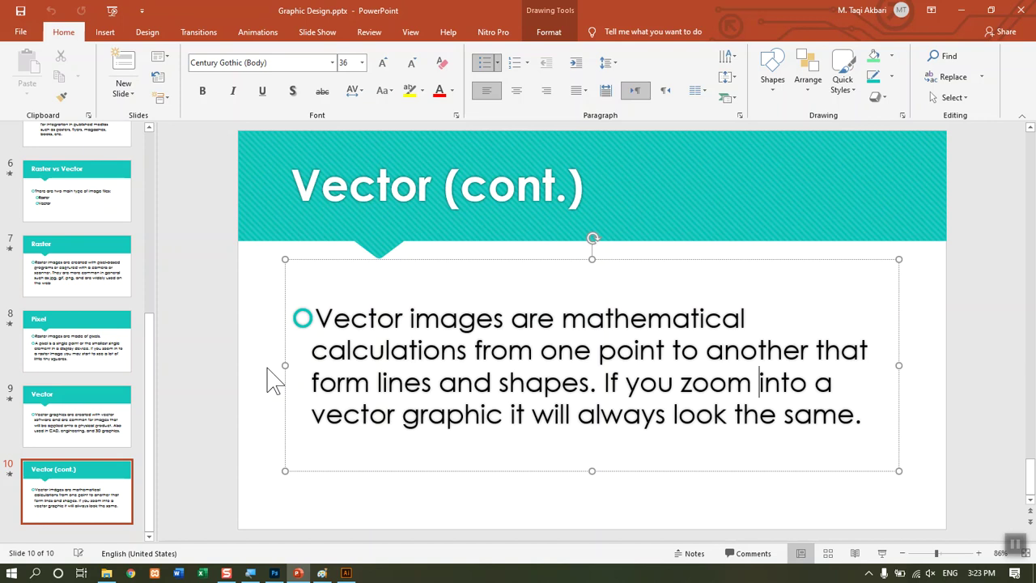
Cycle through the open windows and return to the PowerPoint Graphic Design deck.
key(alt+Tab)
key(Down)
key(Left)
key(Up)
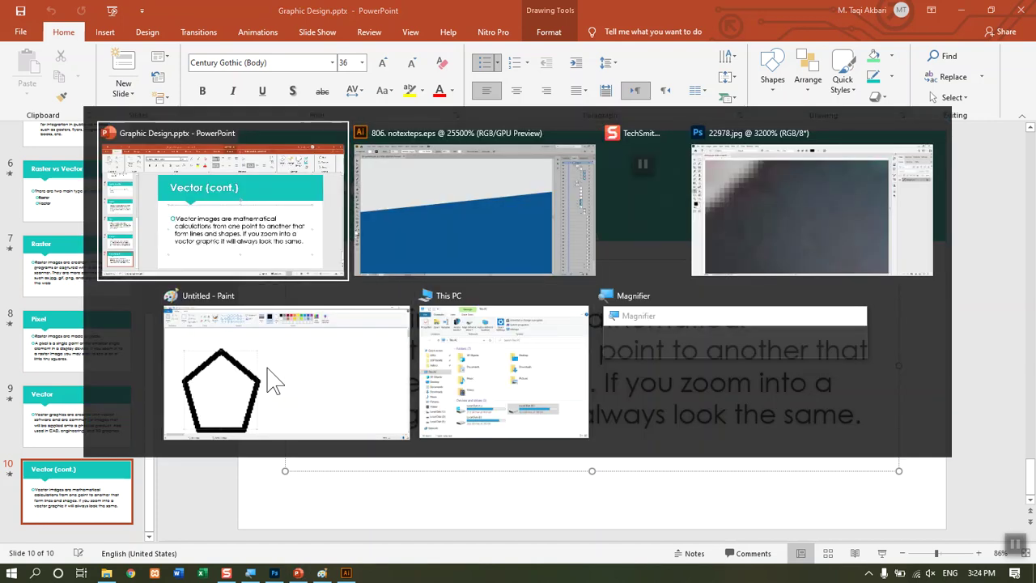
key(Right)
key(Left)
key(Return)
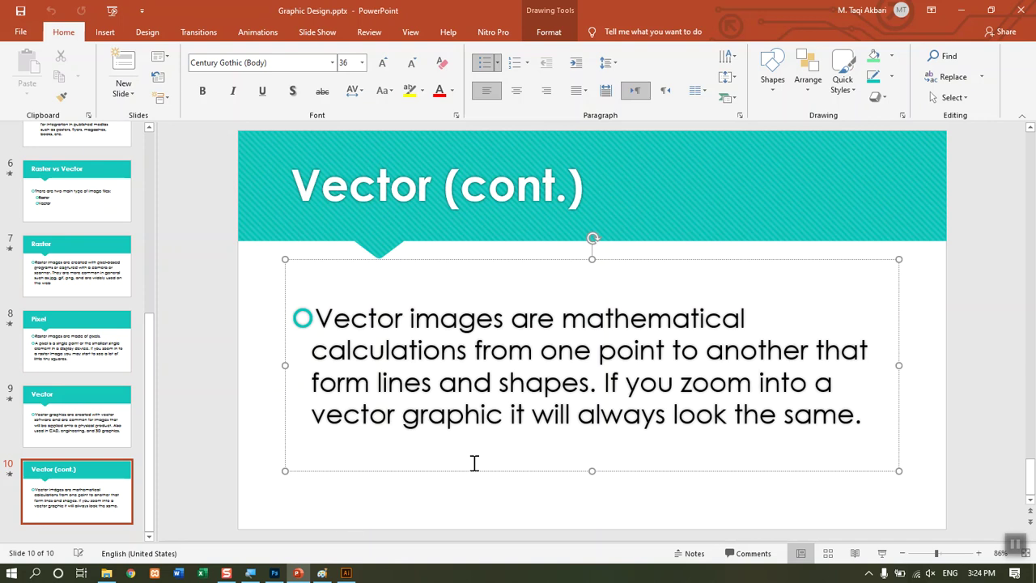
Search 'note' from the Start menu and launch a blank Notepad window.
key(super)
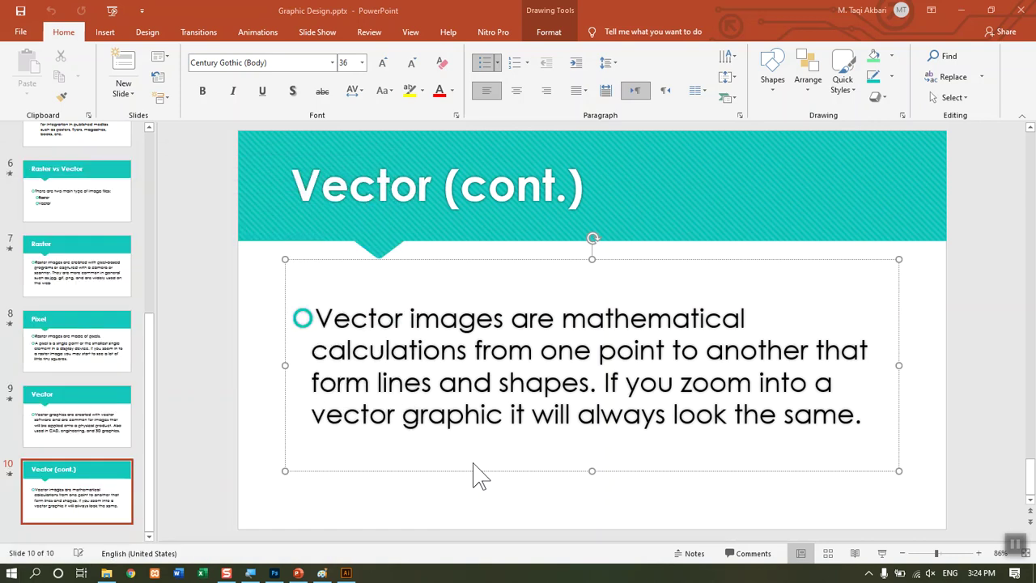
text(mnnp)
key(BackSpace)
key(BackSpace)
key(BackSpace)
key(BackSpace)
text(note)
key(Return)
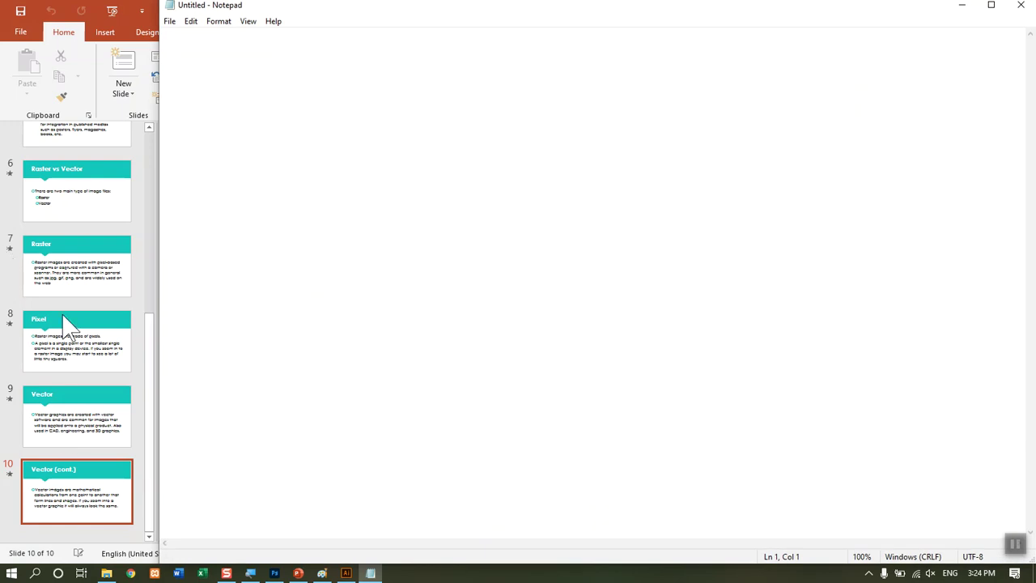
Maximize Notepad and type 'Adobe Photoshop' on the first line.
key(super+Up)
text(Photoshop)
key(Return)
key(BackSpace)
key(Left)
key(Left)
key(Left)
key(Left)
key(Left)
key(Left)
key(Left)
key(Left)
key(Left)
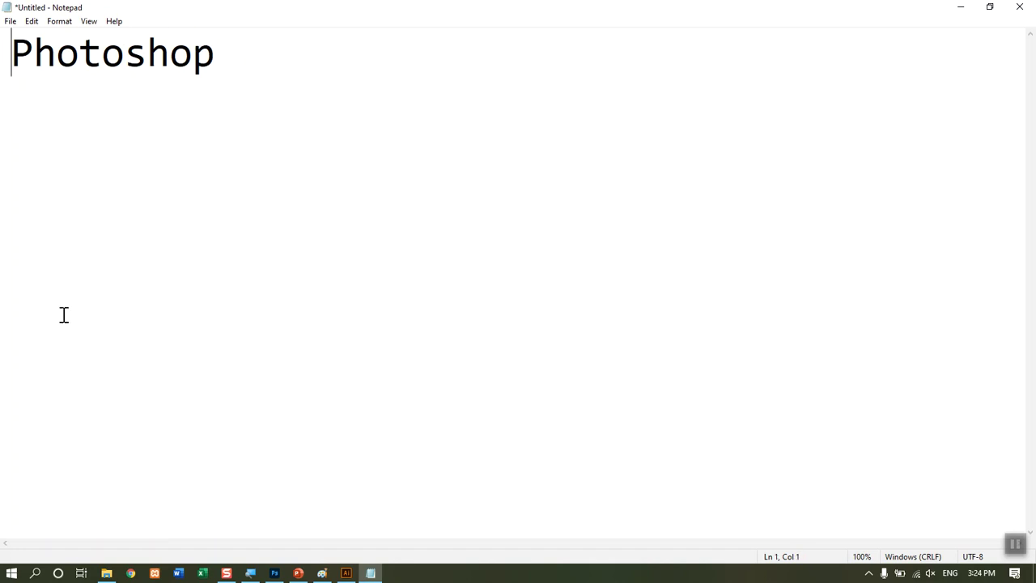
text(Abnod)
key(BackSpace)
key(BackSpace)
key(BackSpace)
text(obe)
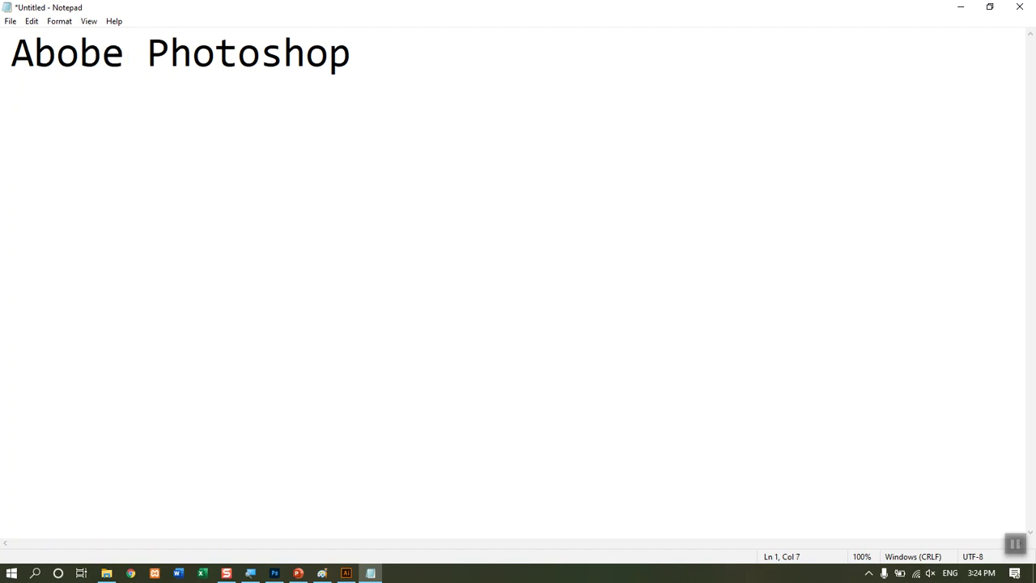
Fix the 'Abobe' typo and type 'Adobe Illustrator' on the third line.
click(427, 80)
key(Return)
text(Ab)
key(BackSpace)
key(BackSpace)
key(BackSpace)
click(450, 115)
key(Up)
key(Left)
key(Left)
key(Left)
key(Left)
key(BackSpace)
text(d)
key(Down)
key(Down)
text(Adobe IOl)
key(BackSpace)
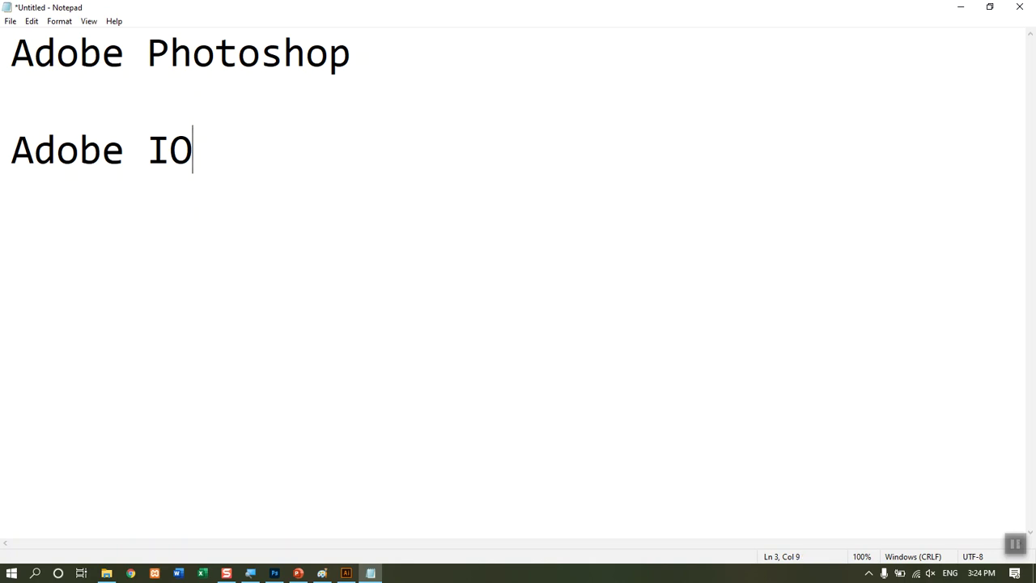
key(BackSpace)
text(llus)
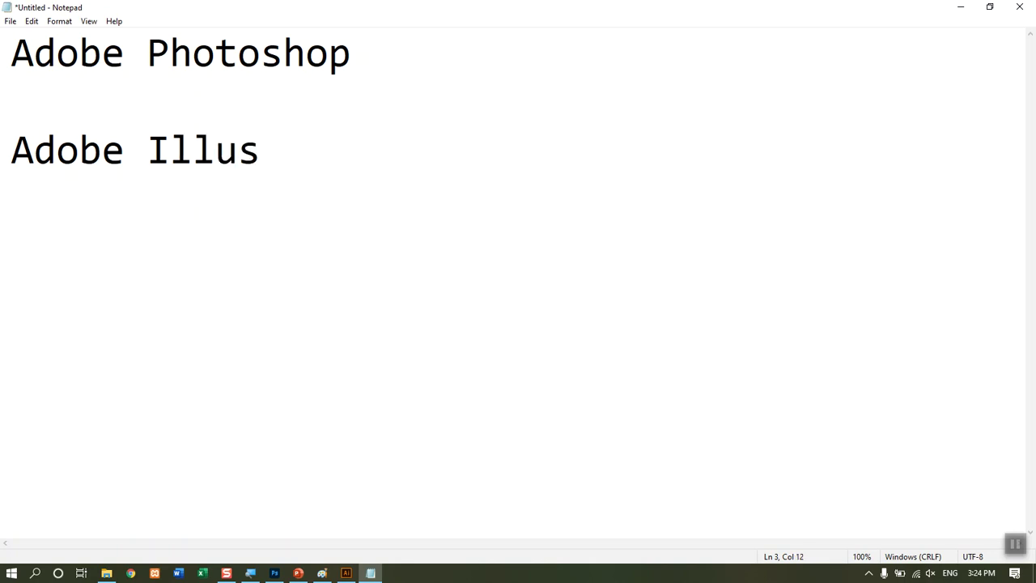
text(trator)
Adjust the blank lines so the two program names are separated by an empty line.
key(Return)
key(Up)
key(Up)
key(Up)
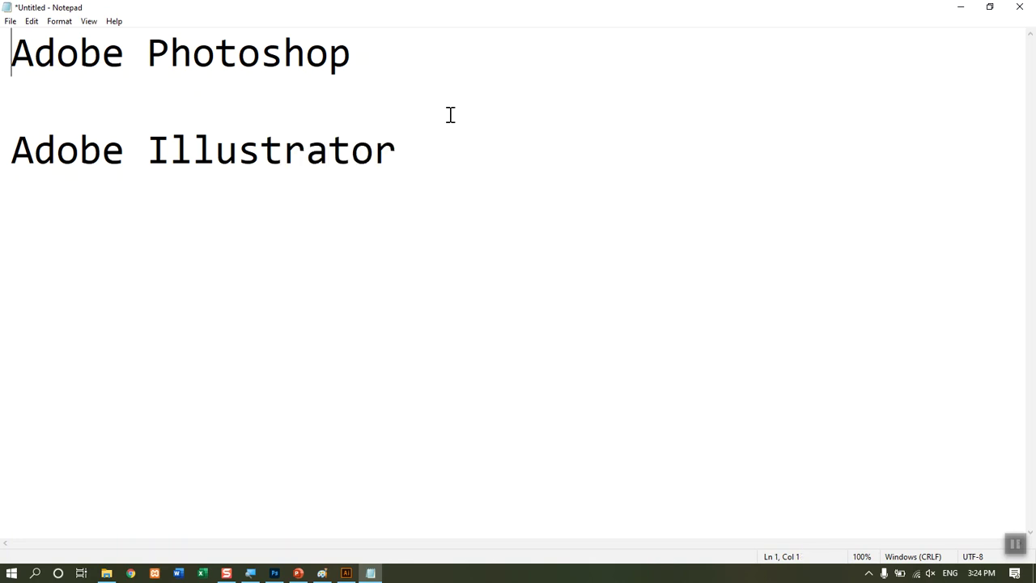
key(Return)
key(BackSpace)
key(Down)
key(Return)
key(Return)
Type 'Pexil' on the line under Adobe Photoshop.
click(451, 114)
key(Return)
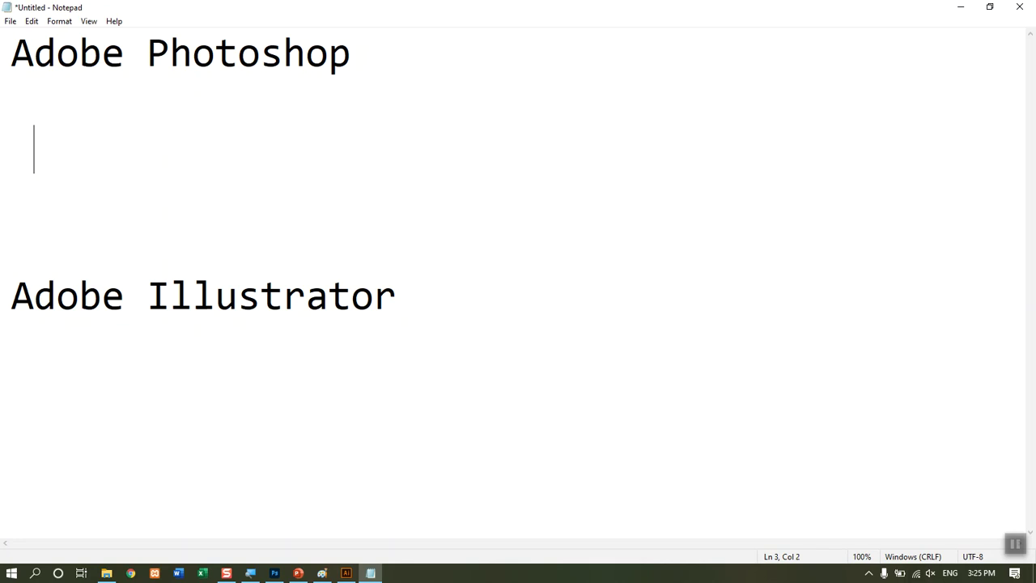
text(PE)
key(BackSpace)
text(exil)
Start an indented line below Pexil and open File Explorer at This PC.
key(Return)
key(Tab)
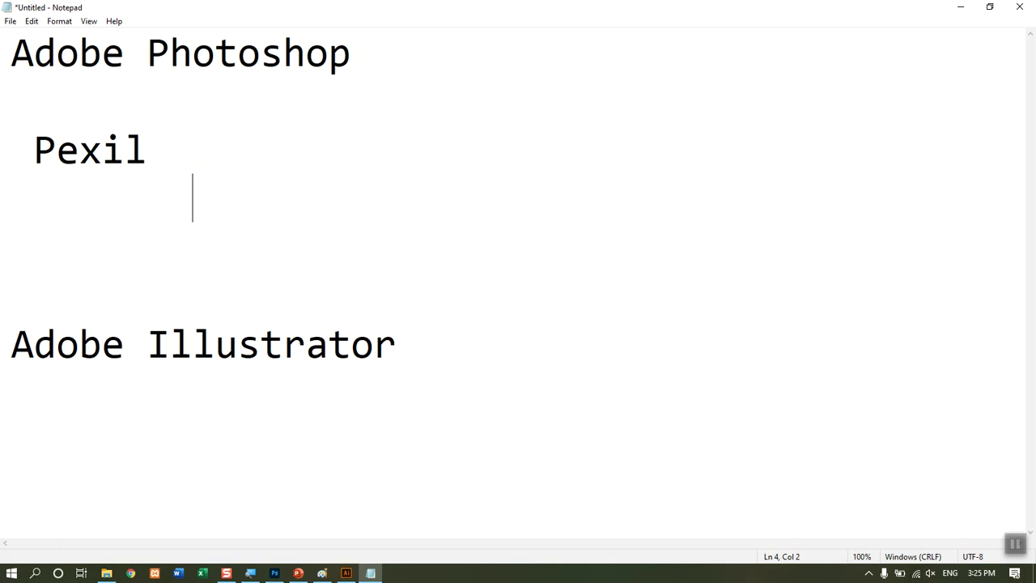
key(super+e)
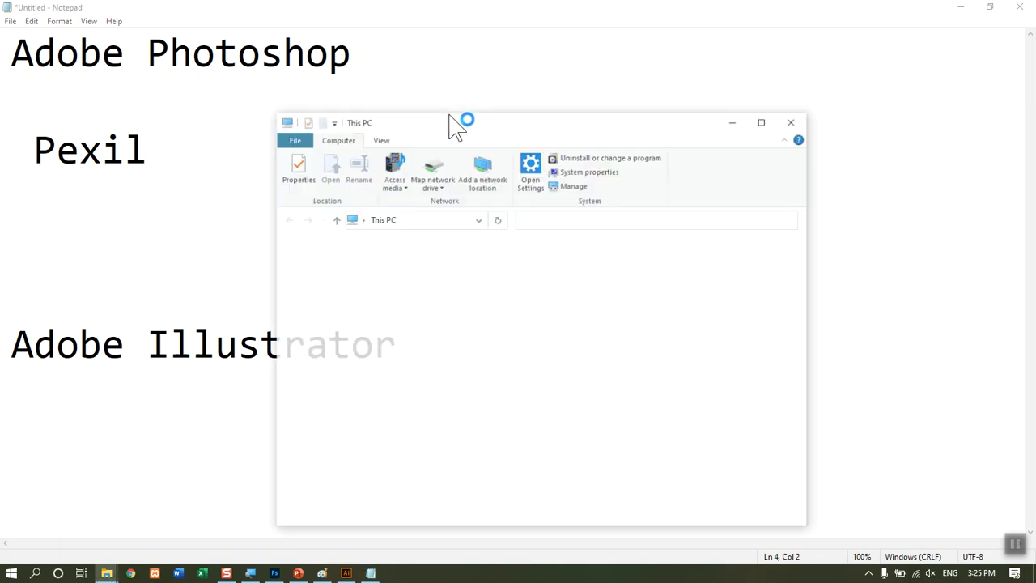
Browse to D:\PICTURE and select the image 22978.jpg.
double_click(609, 441)
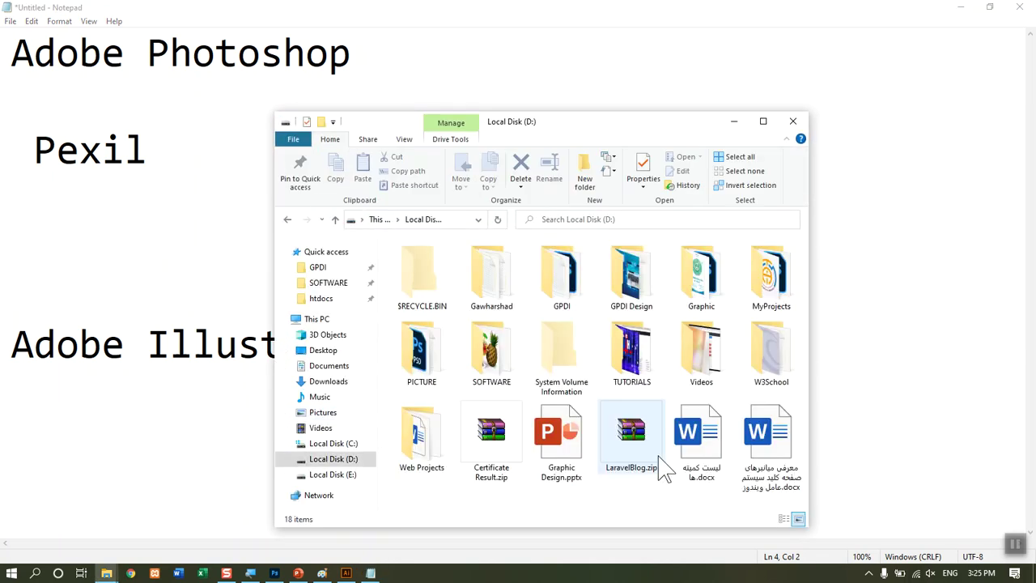
key(Left)
key(Left)
key(Left)
key(Return)
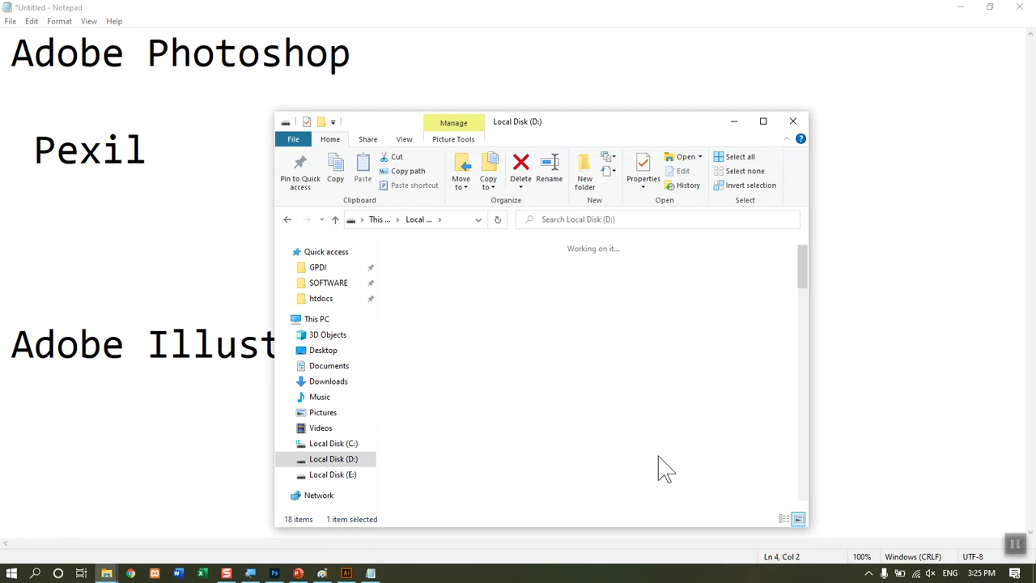
key(Down)
key(Down)
key(Down)
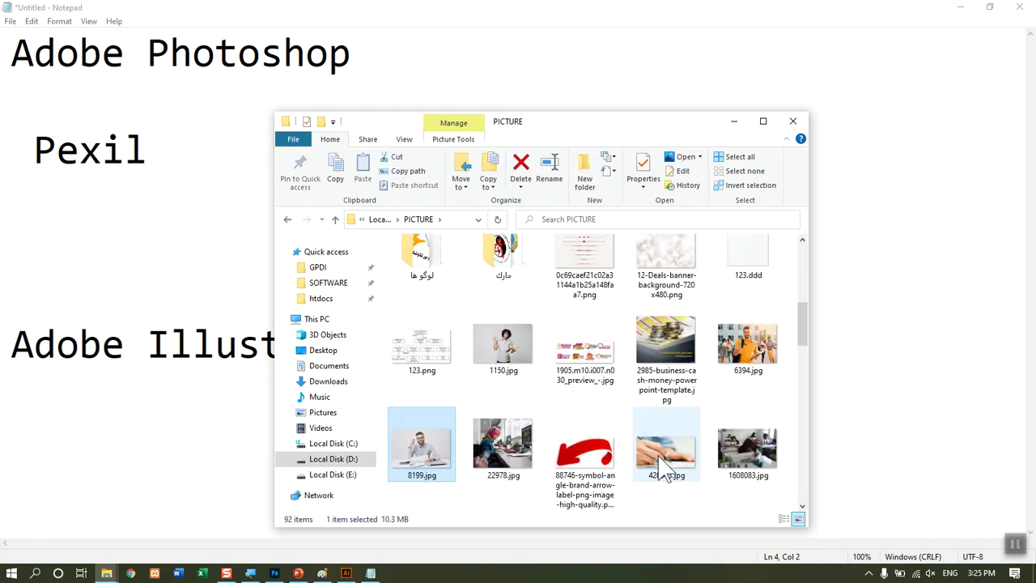
key(Right)
double_click(531, 439)
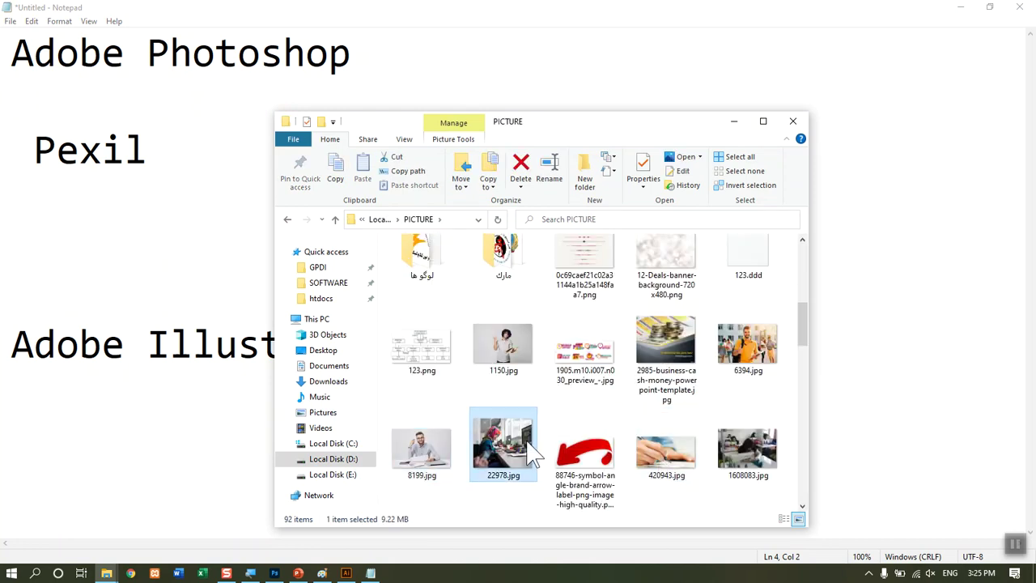
Read 22978.jpg's 4740 x 4000 dimensions in Properties > Details, then return to Notepad.
right_click(531, 439)
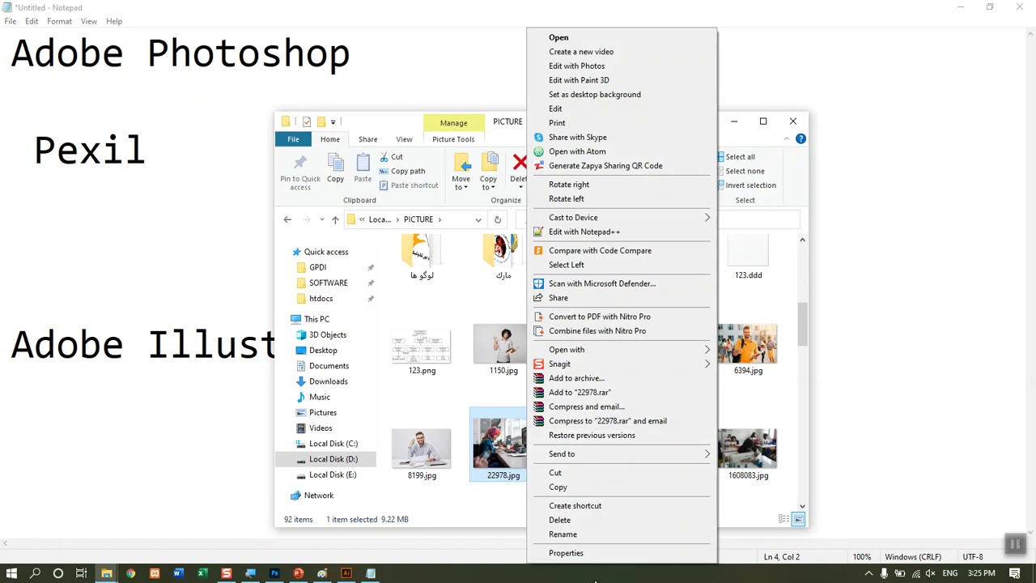
click(571, 554)
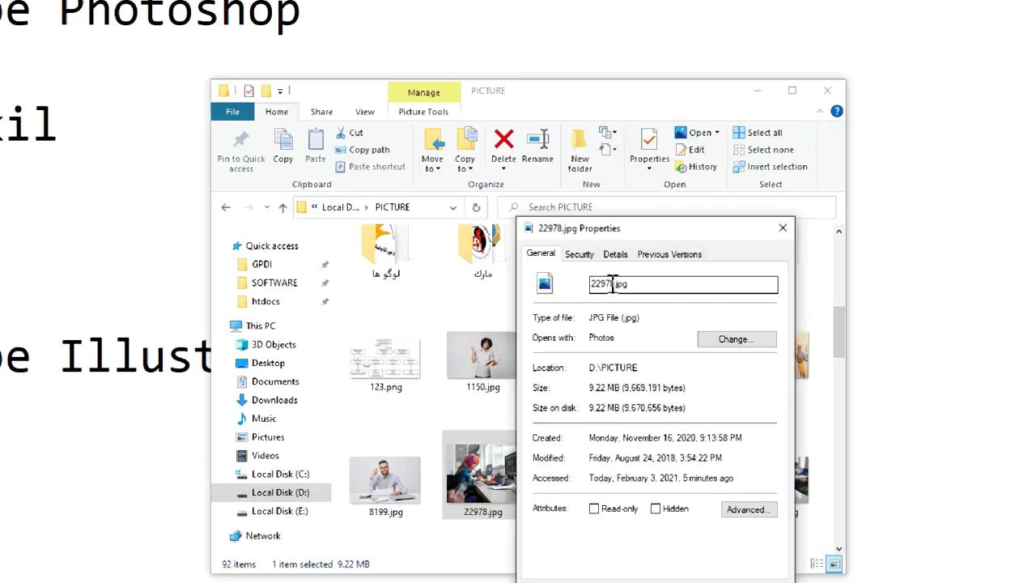
click(648, 284)
click(616, 236)
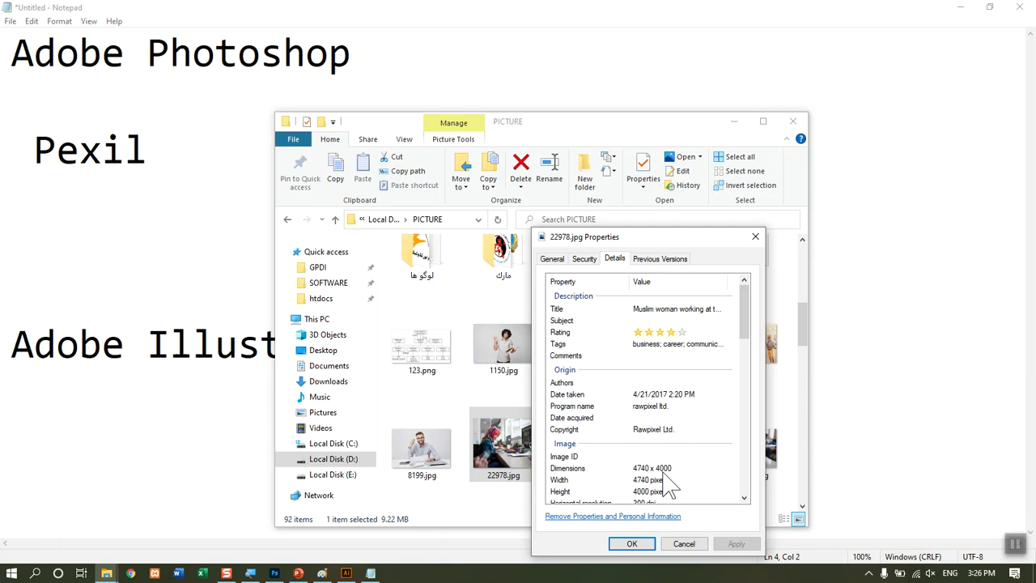
key(Return)
click(645, 388)
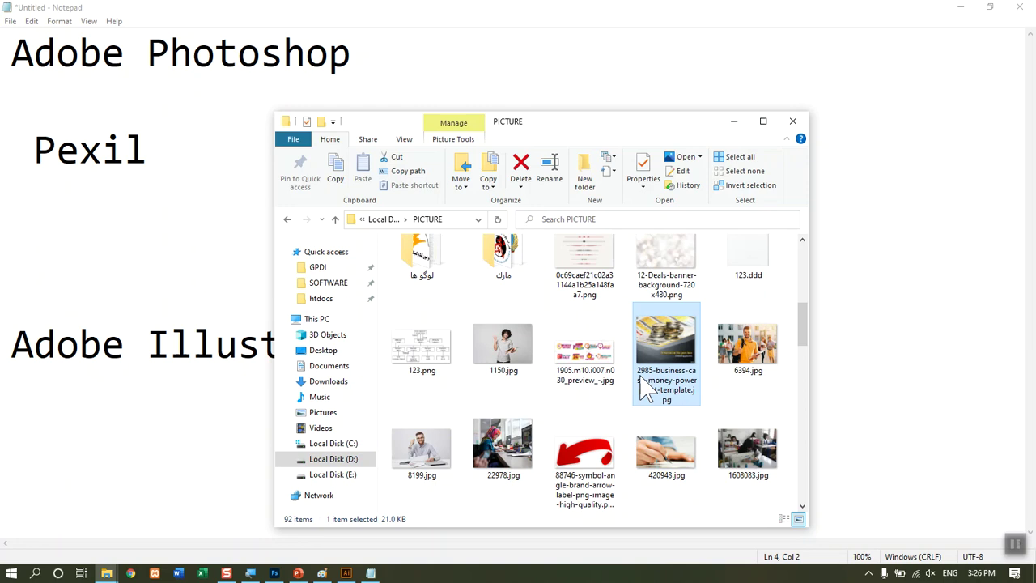
click(108, 186)
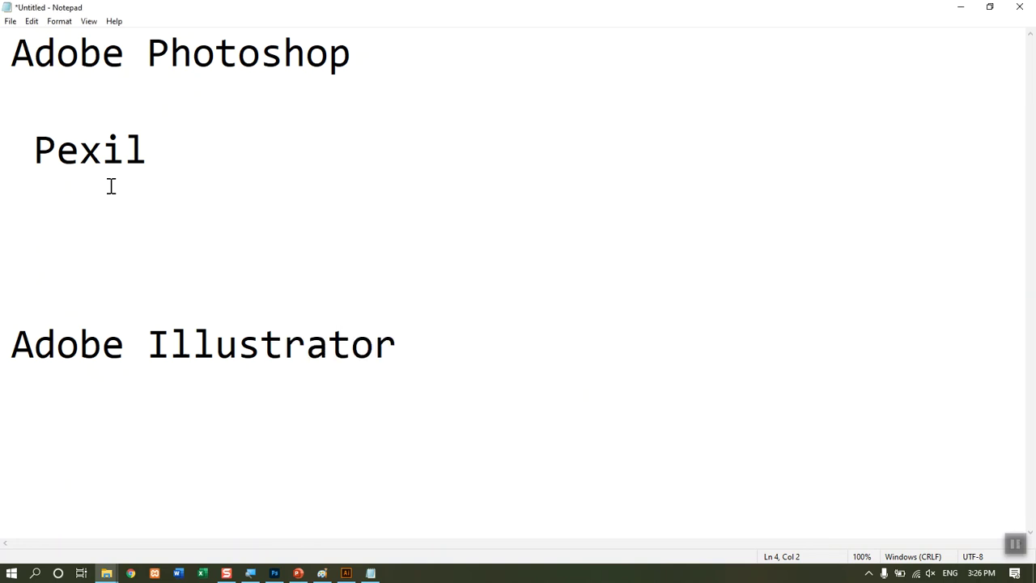
Add an indented '1988' line below Pexil.
click(208, 169)
click(217, 208)
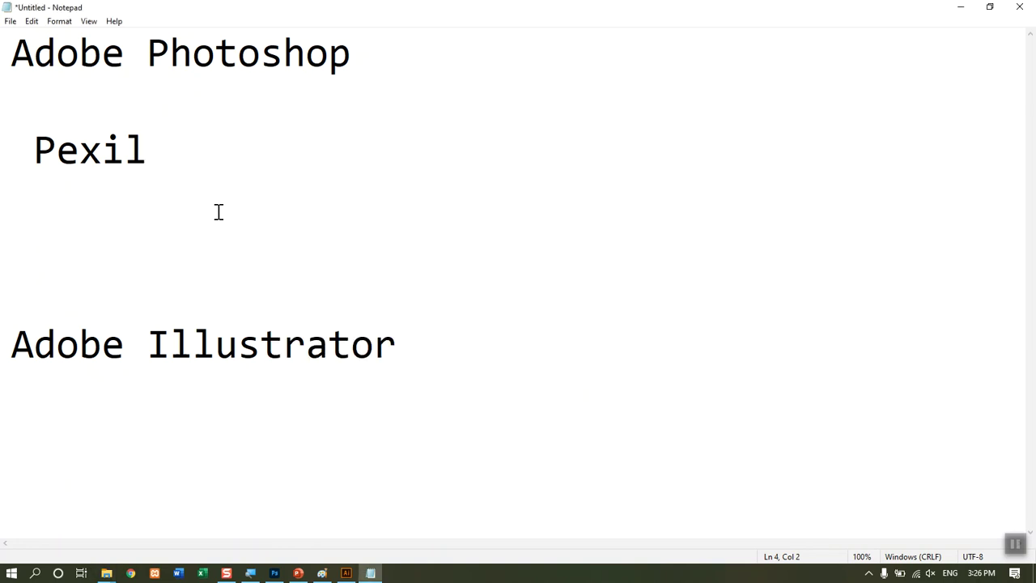
key(Return)
key(Tab)
text(1988)
Start a second indented line below 1988 beginning with 'Adobe'.
key(Return)
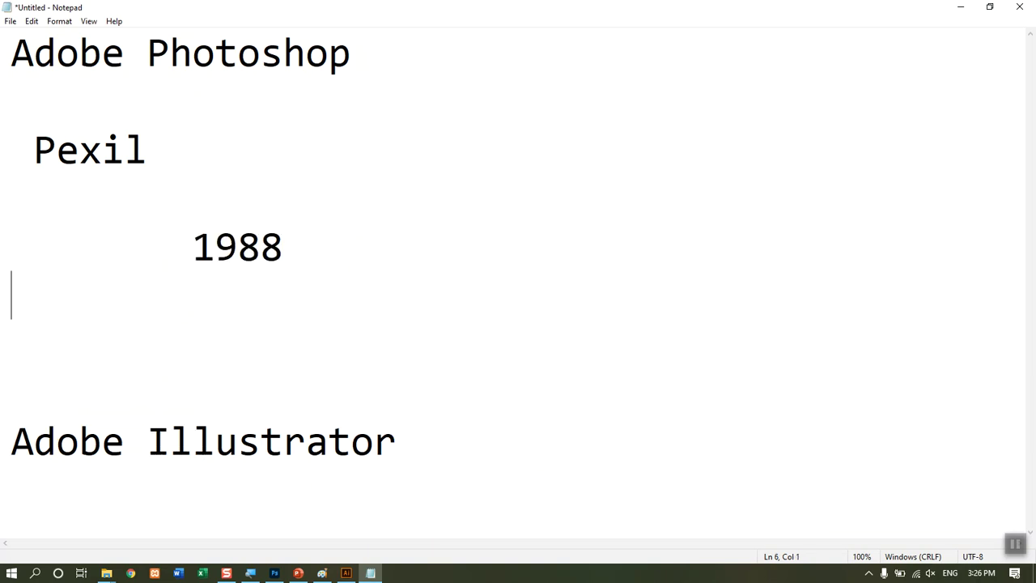
key(Tab)
text(A)
text(Bo)
key(BackSpace)
key(BackSpace)
text(do)
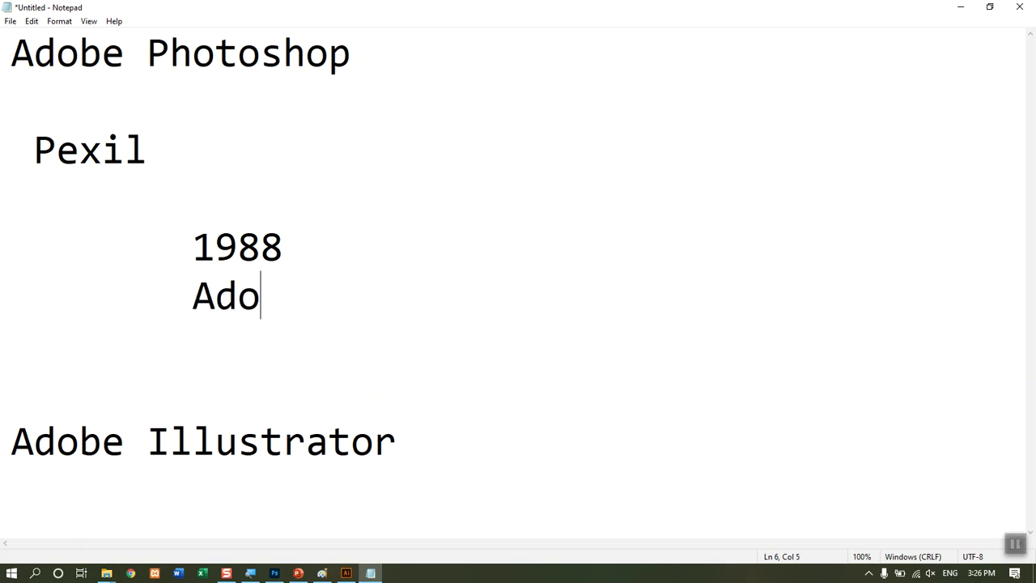
text(be)
key(Return)
key(BackSpace)
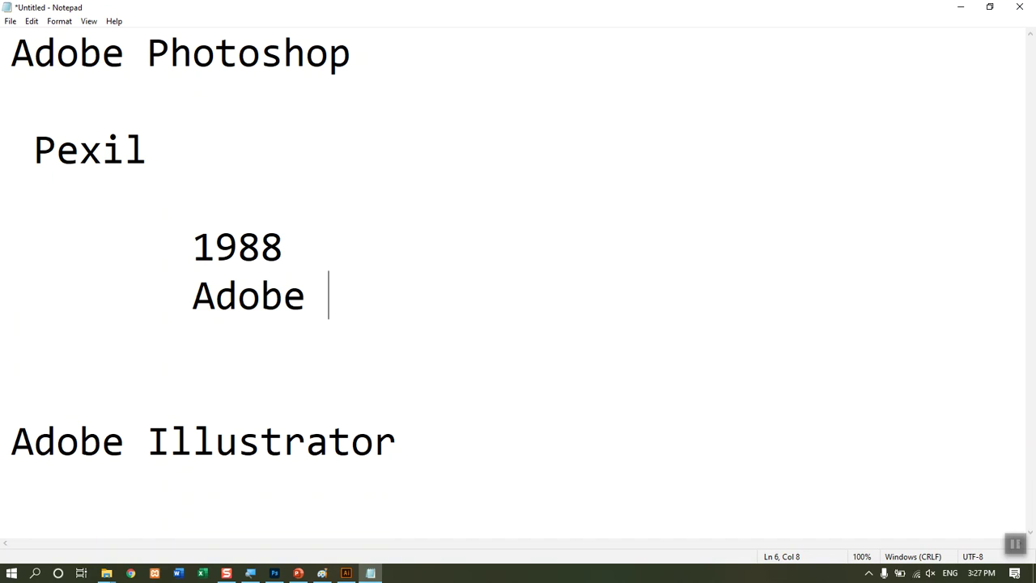
Complete the line as 'Adobe Image Pro' and start a new line after it.
text(CS)
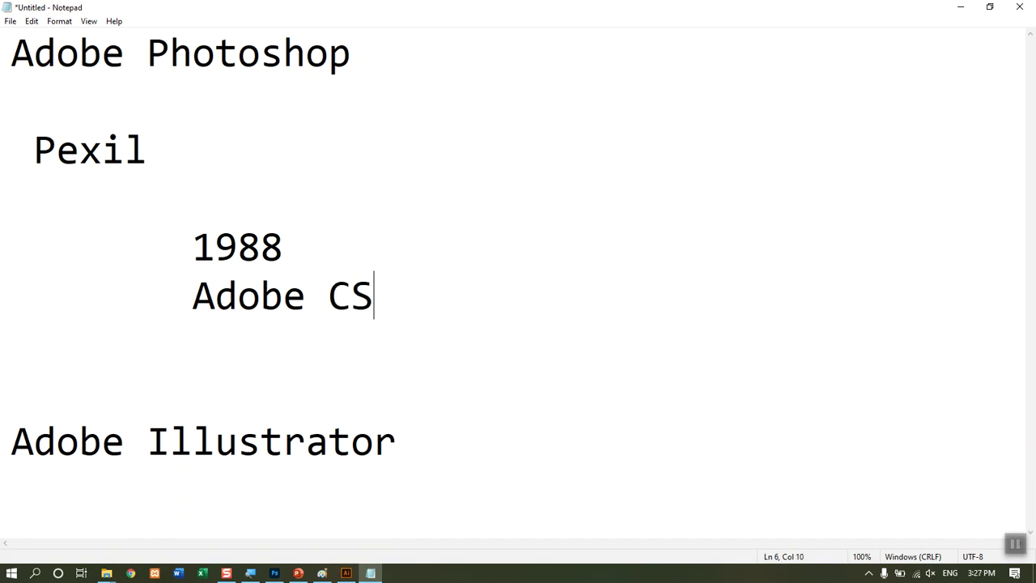
key(Left)
key(Left)
key(Left)
key(Right)
key(Right)
key(Left)
key(Left)
key(Right)
key(Right)
key(Right)
key(BackSpace)
key(BackSpace)
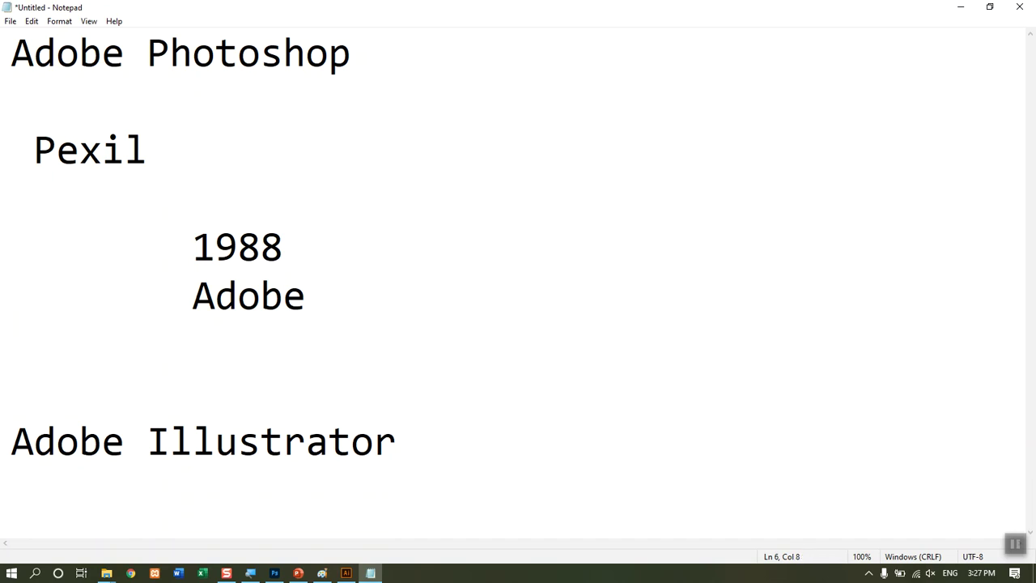
text(Image )
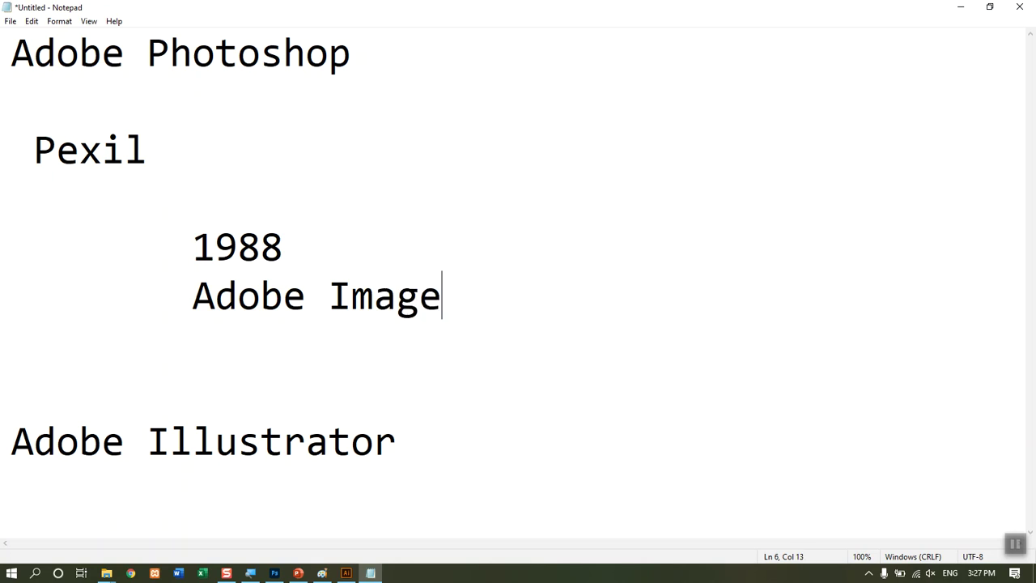
text(Pro)
key(ctrl+shift+Left)
key(ctrl+shift+Left)
key(ctrl+shift+Left)
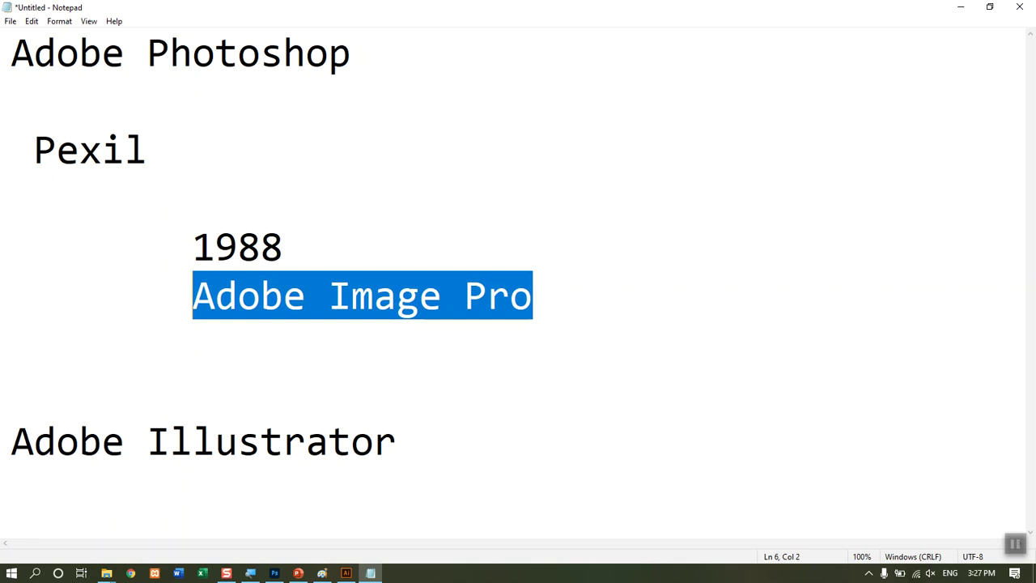
click(572, 288)
key(Return)
key(Return)
Type the indented entries 2003 CS and 2005 CS2, fixing typos along the way.
key(Tab)
text(2)
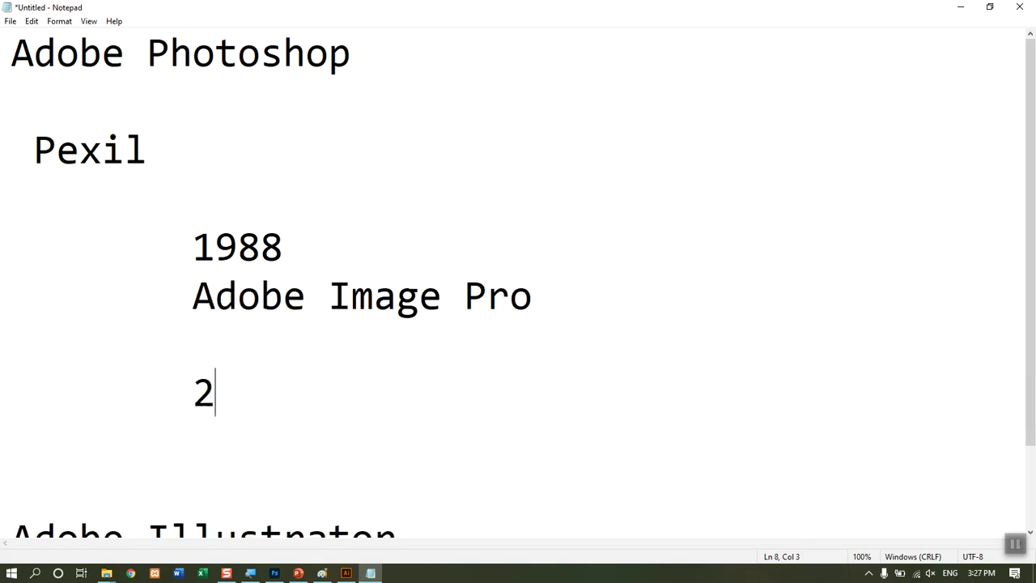
text(003 CS)
key(Return)
key(Tab)
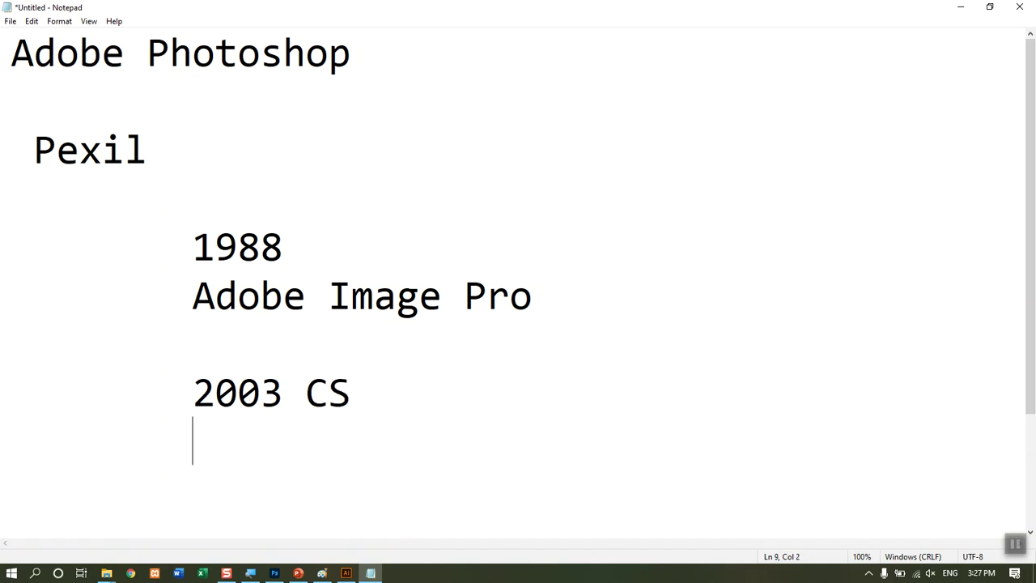
text(2005)
key(Tab)
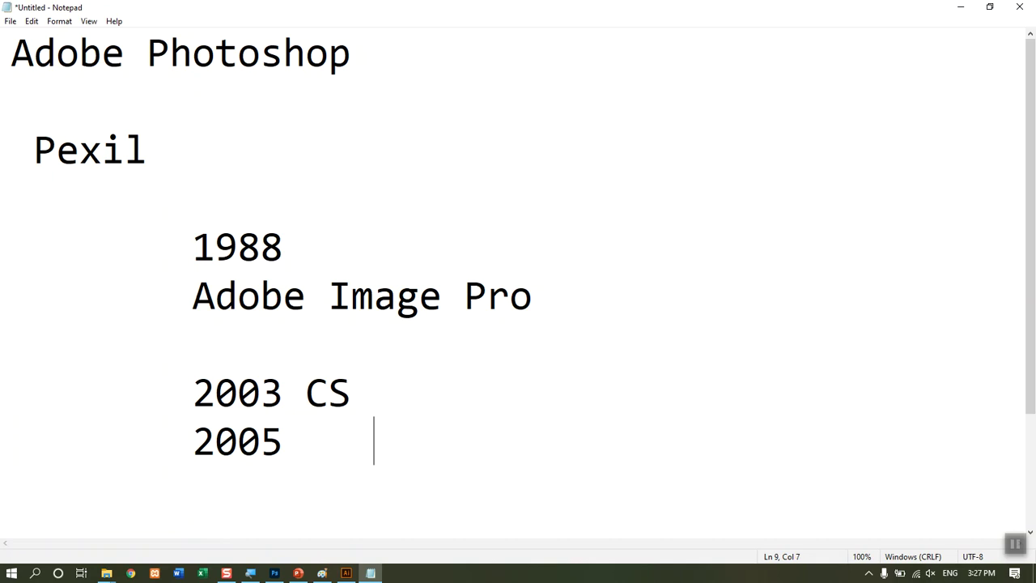
text(cs)
key(BackSpace)
key(BackSpace)
text(CS)
key(BackSpace)
text(s)
key(BackSpace)
text(2)
key(Return)
Add the indented 2007 CS3 entry, correcting the mistyped version name.
key(Tab)
text(200)
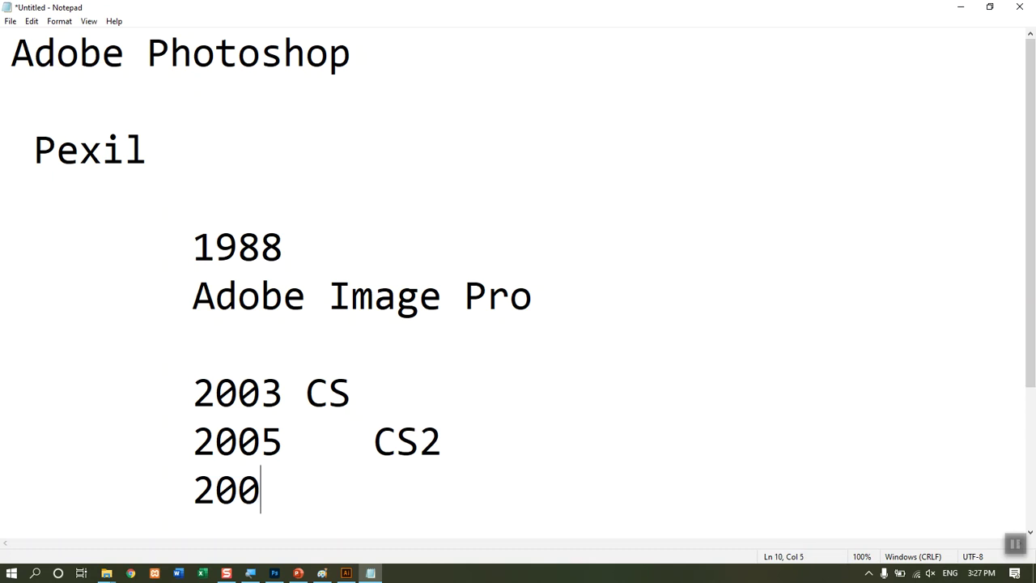
text(7)
key(Tab)
text(200)
text(3)
key(BackSpace)
key(BackSpace)
key(BackSpace)
key(BackSpace)
text(CsS)
key(BackSpace)
key(BackSpace)
text(S3)
Add the 2010 CS5 entry, correcting the year from 2008 to 2010.
key(Return)
key(Tab)
text(200)
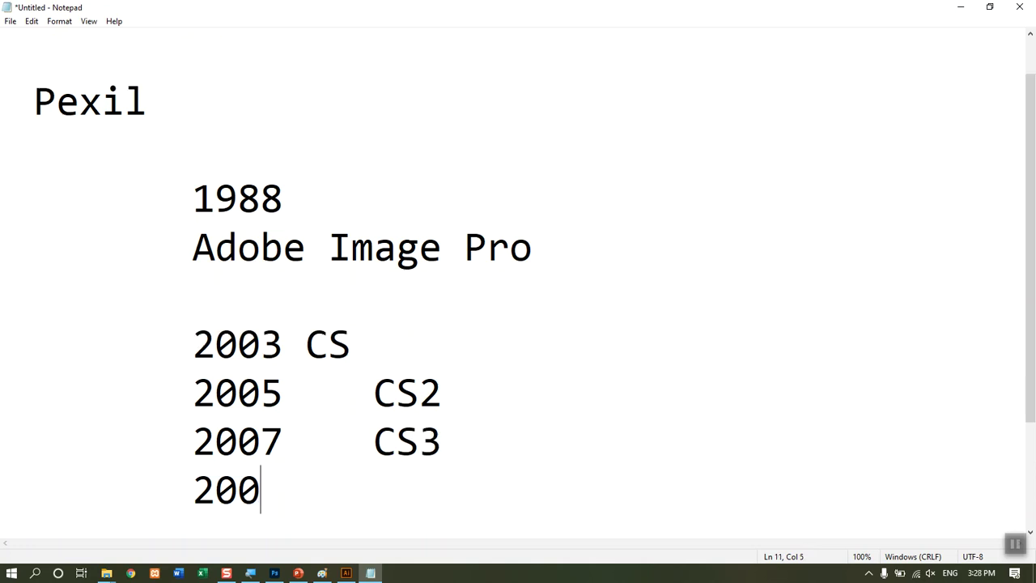
key(BackSpace)
text(0)
text(8)
key(Tab)
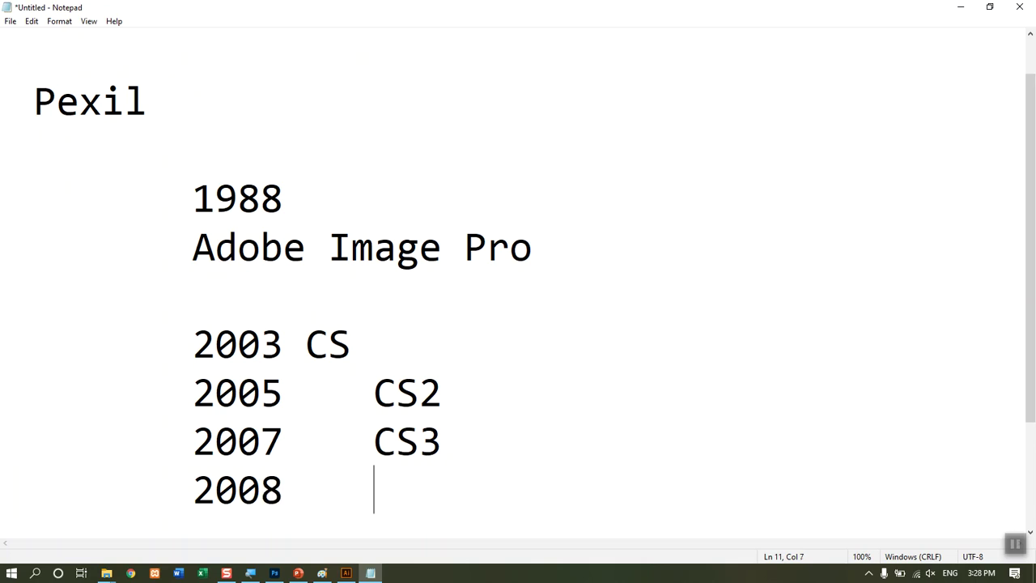
key(BackSpace)
key(BackSpace)
key(BackSpace)
text(10)
key(BackSpace)
key(Tab)
text(CS5)
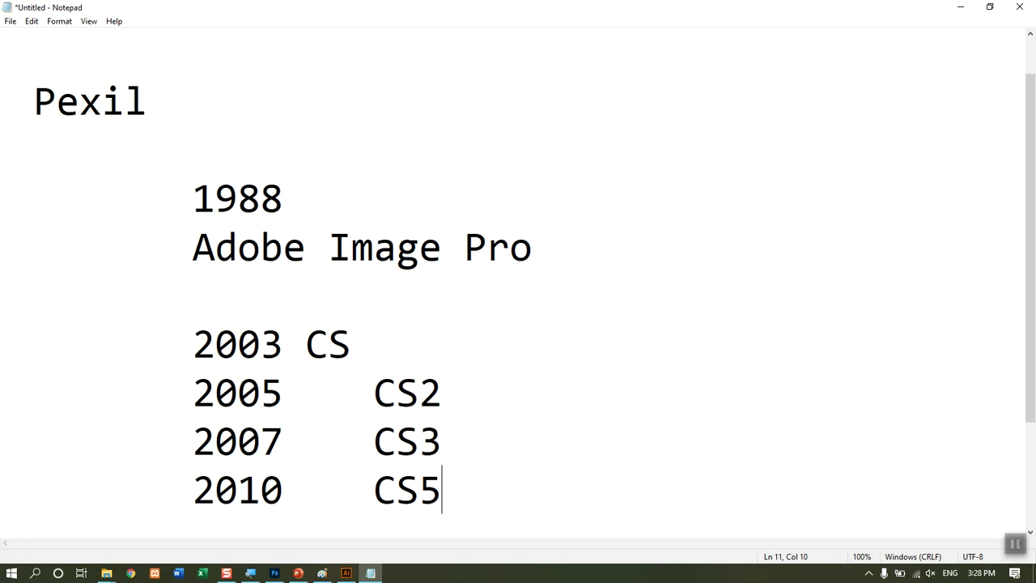
Add the 2012 CS6 entry on a new line and delete stray backslashes.
key(Up)
key(Down)
key(Down)
key(Up)
key(Down)
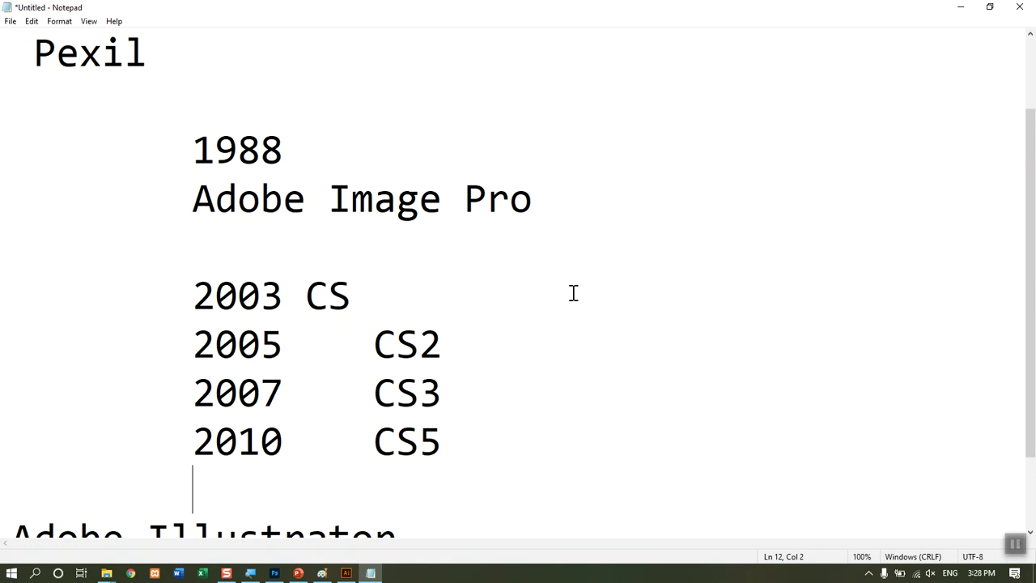
key(Down)
key(Up)
key(Right)
text(20)
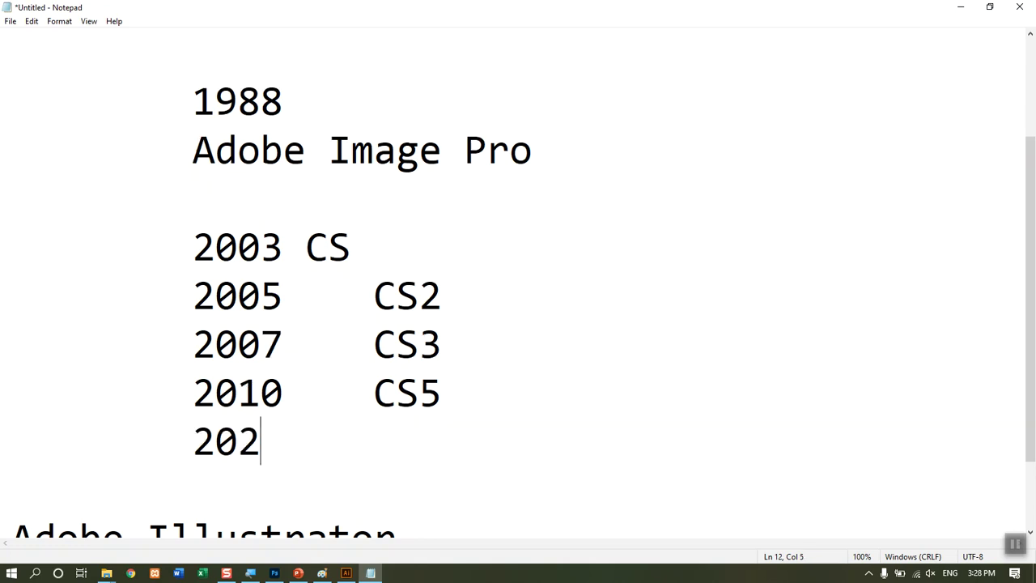
text(12)
key(Tab)
text(CS)
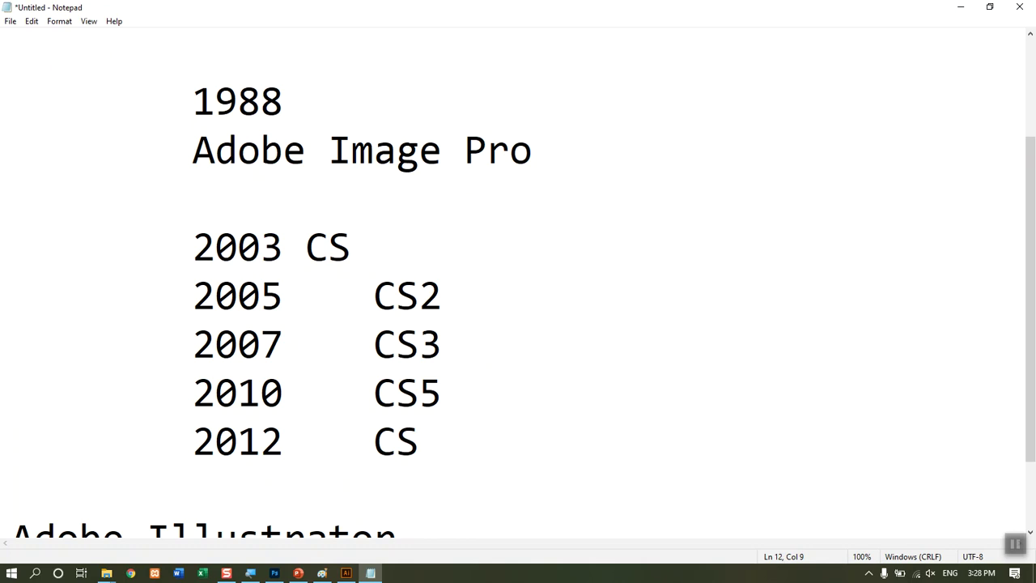
text(6)
key(Return)
text(\\)
key(BackSpace)
key(BackSpace)
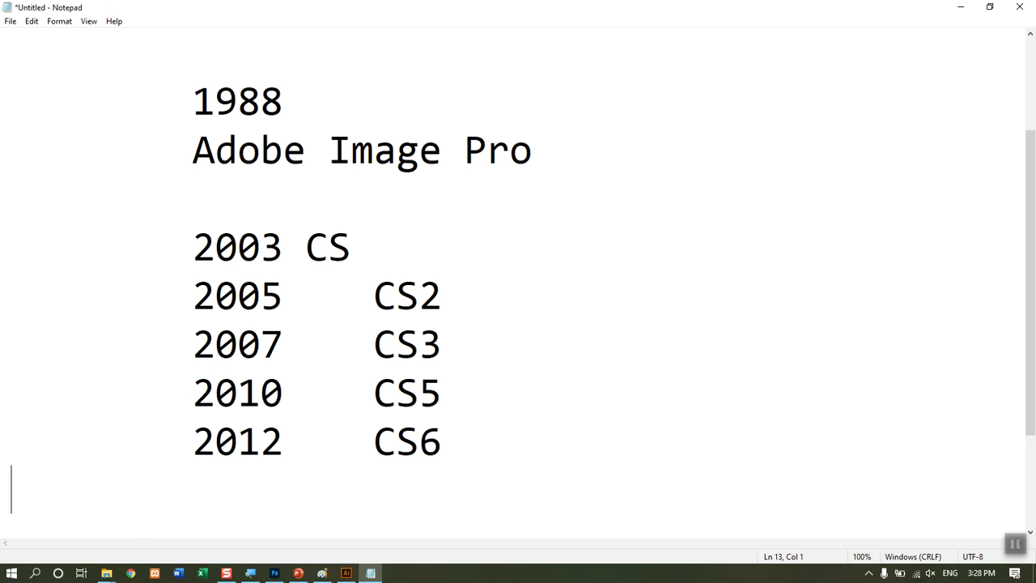
Add the 2013 CC2013 entry, correcting the mistyped year 2003 to 2013.
key(Return)
key(Return)
key(BackSpace)
key(Tab)
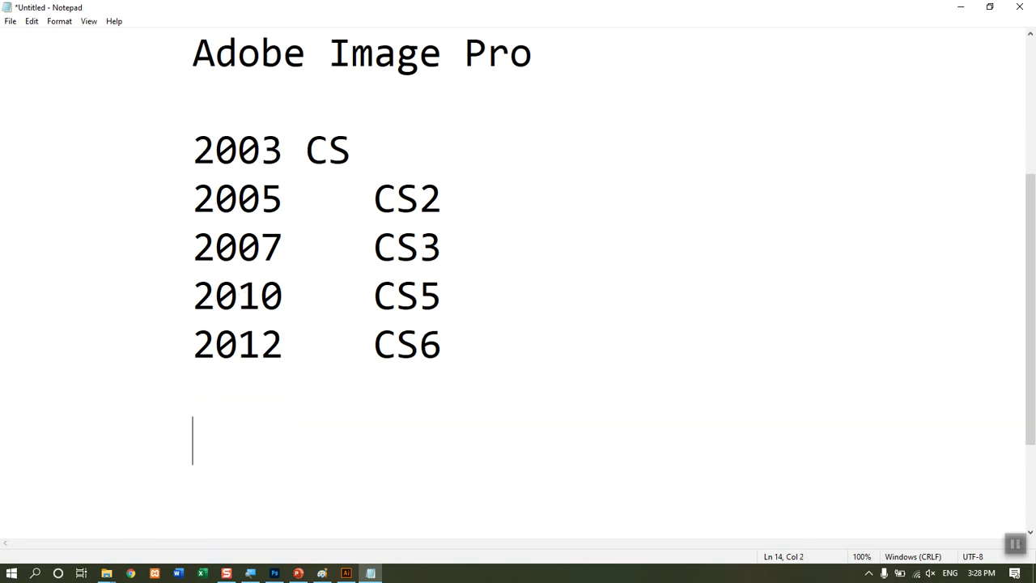
text(2)
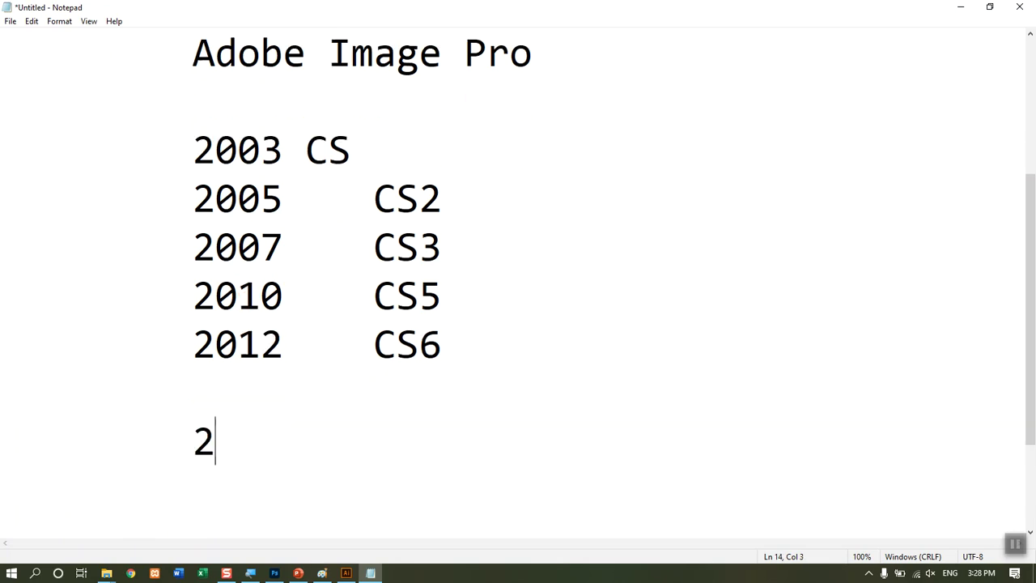
text(003)
key(Tab)
text(CC2013)
key(Left)
key(Left)
key(Left)
key(Left)
key(Left)
key(Left)
key(Left)
key(Left)
key(BackSpace)
text(1)
key(Right)
key(Right)
key(Right)
key(Right)
key(Right)
key(Right)
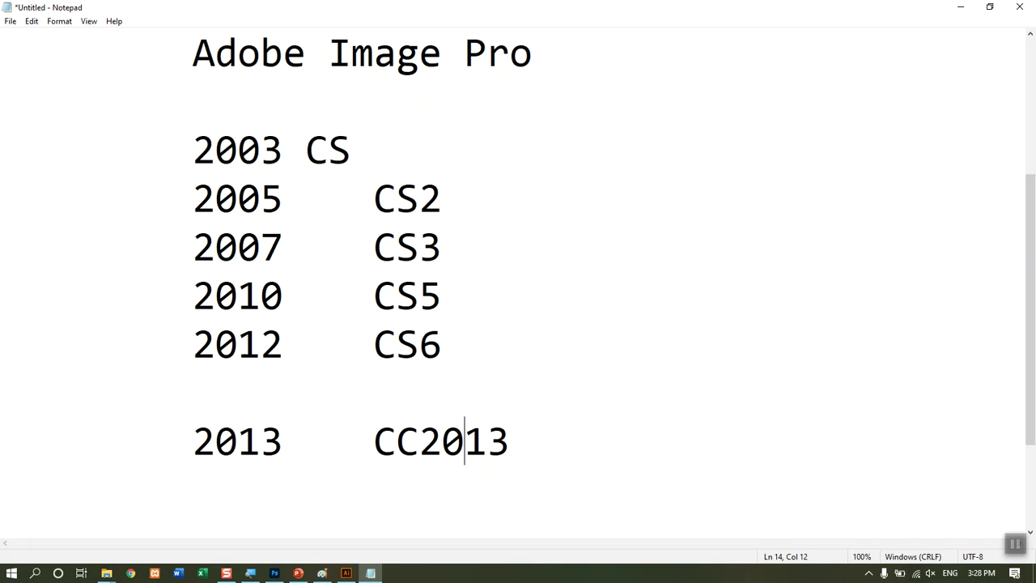
Add an indented 2020 year line below it, fixing 2021 to 2020.
key(Right)
key(Down)
key(Down)
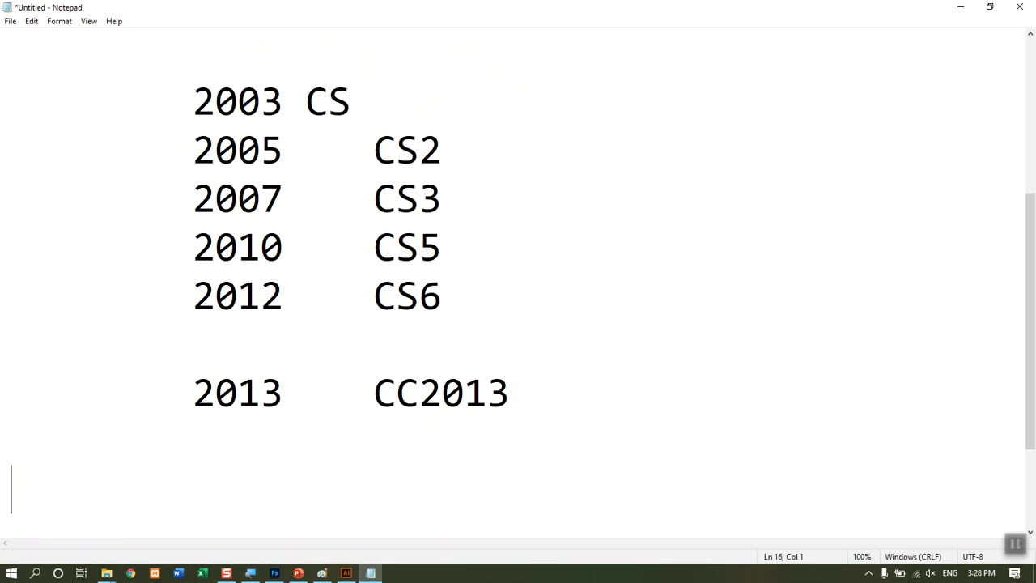
key(Tab)
text(20)
text(1)
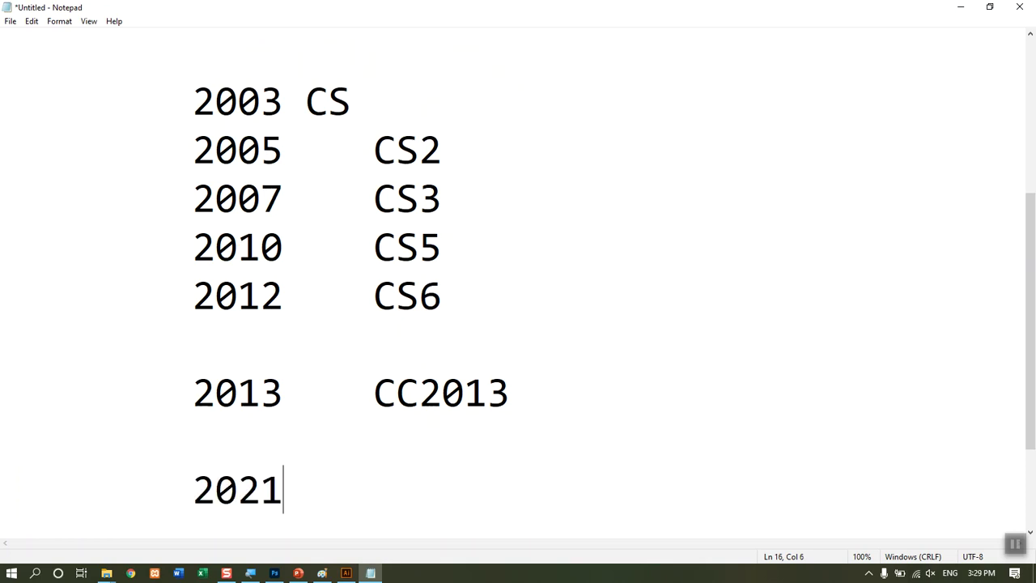
key(ctrl+shift+Left)
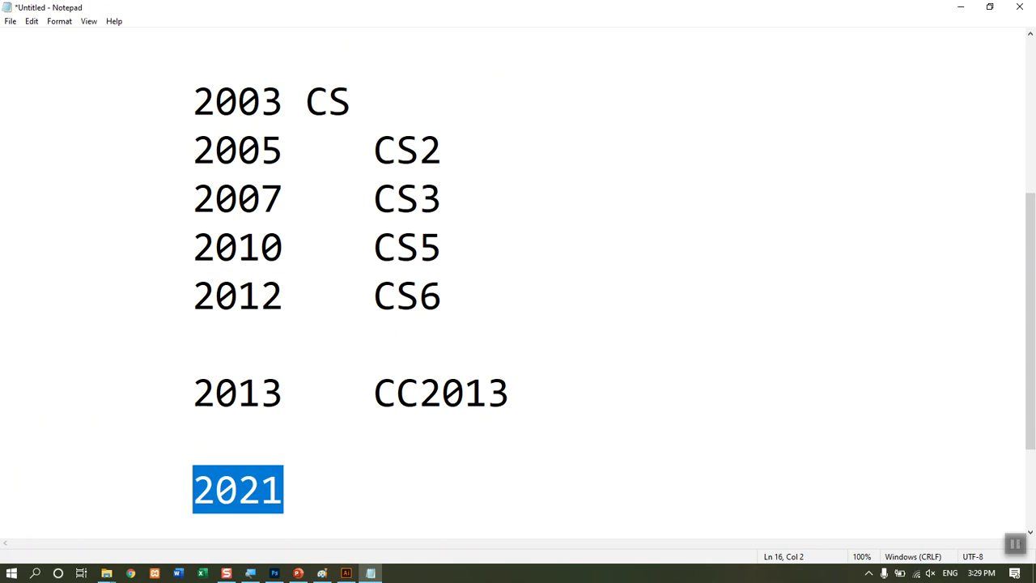
key(Right)
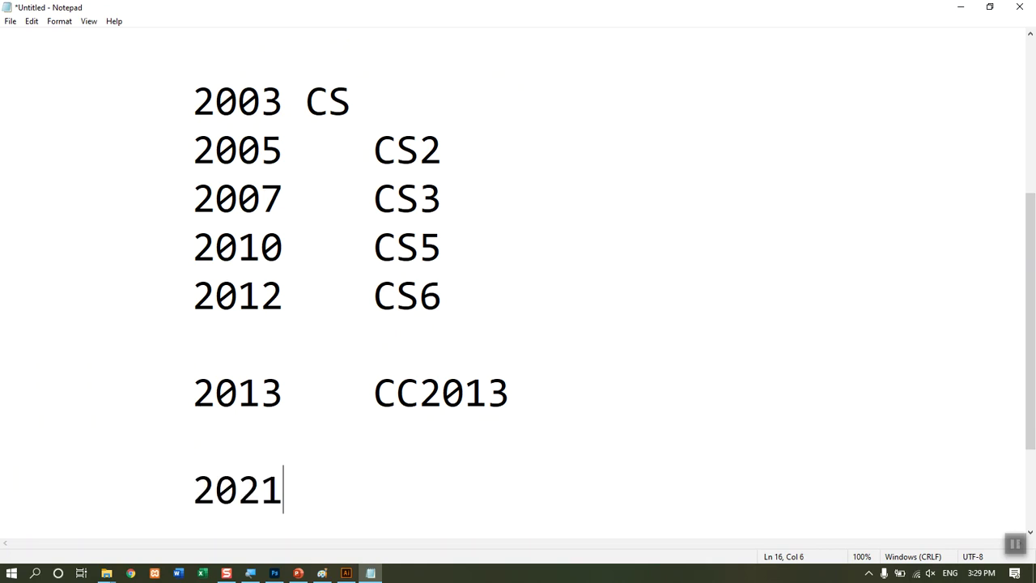
key(BackSpace)
text(0)
key(Return)
key(Return)
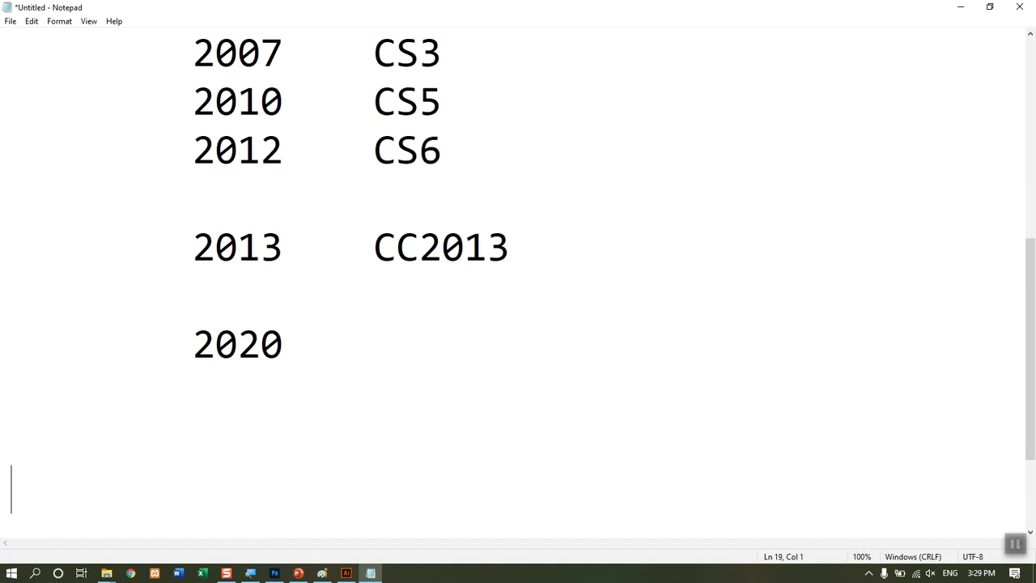
Type Windows and Mac on separate lines below 2020.
text(W)
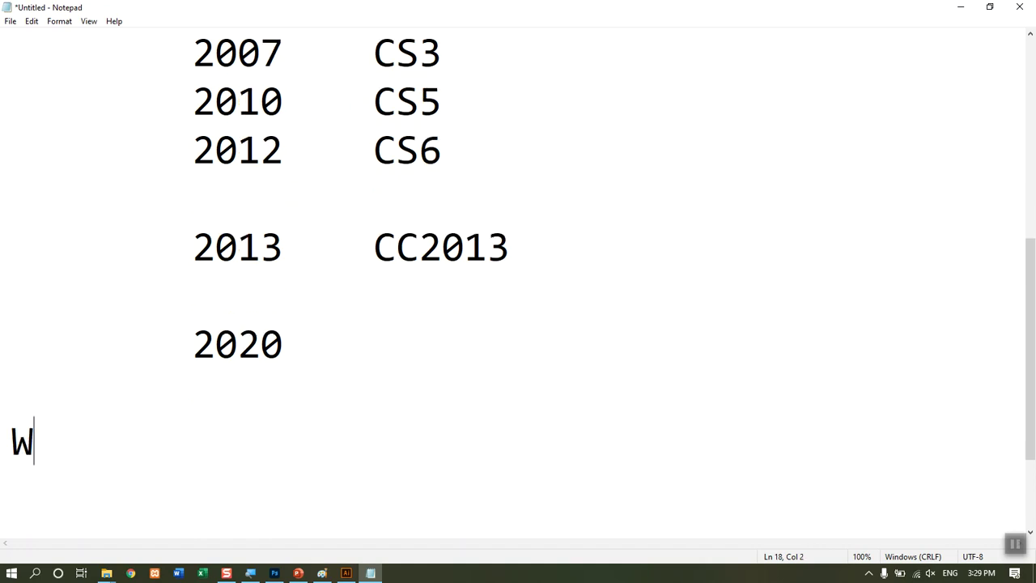
text(indows)
key(Return)
text(M)
key(BackSpace)
text(Mac)
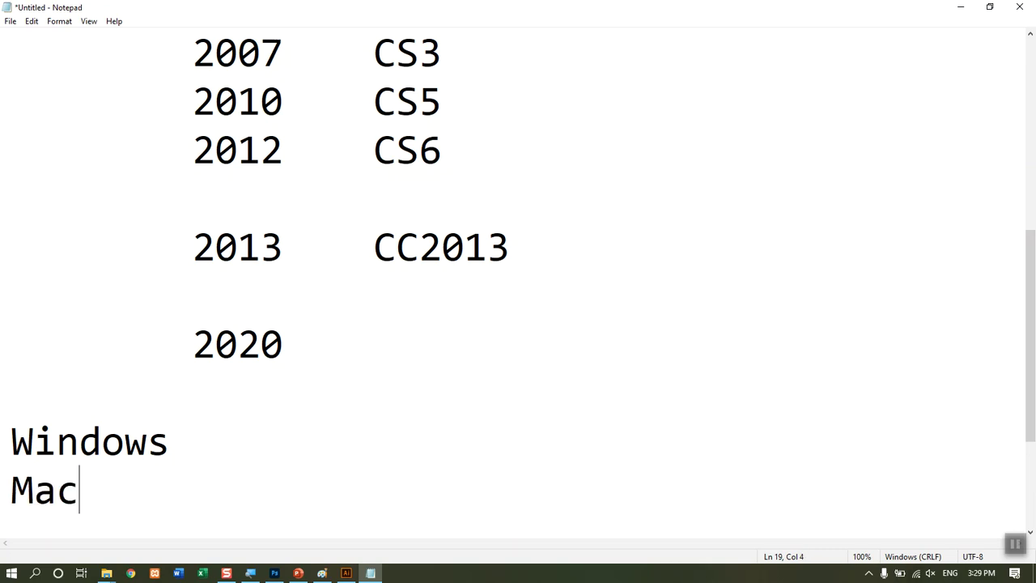
key(Return)
Select the Windows and Mac lines, add blank lines below, and bring up File Explorer.
drag(124, 426, 3, 374)
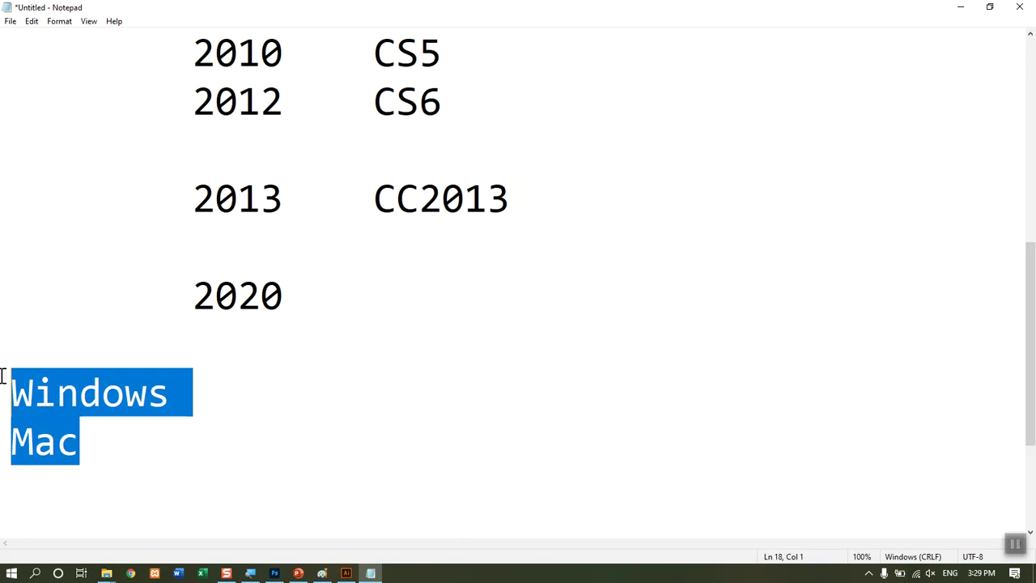
click(145, 428)
mouse_move(89, 451)
mouse_down()
mouse_move(36, 394)
mouse_move(10, 392)
mouse_up()
key(ctrl+End)
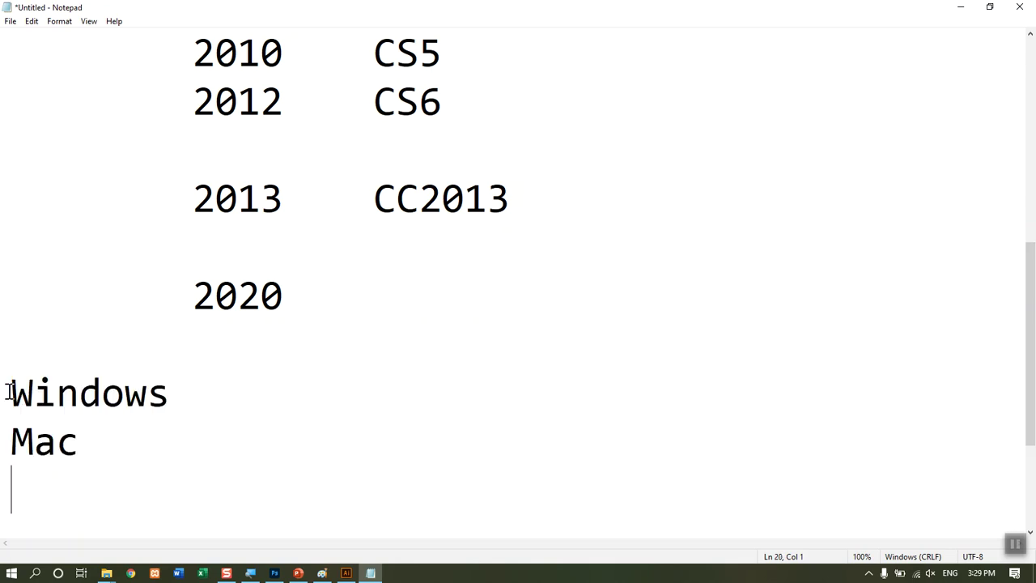
key(Return)
key(Return)
key(Return)
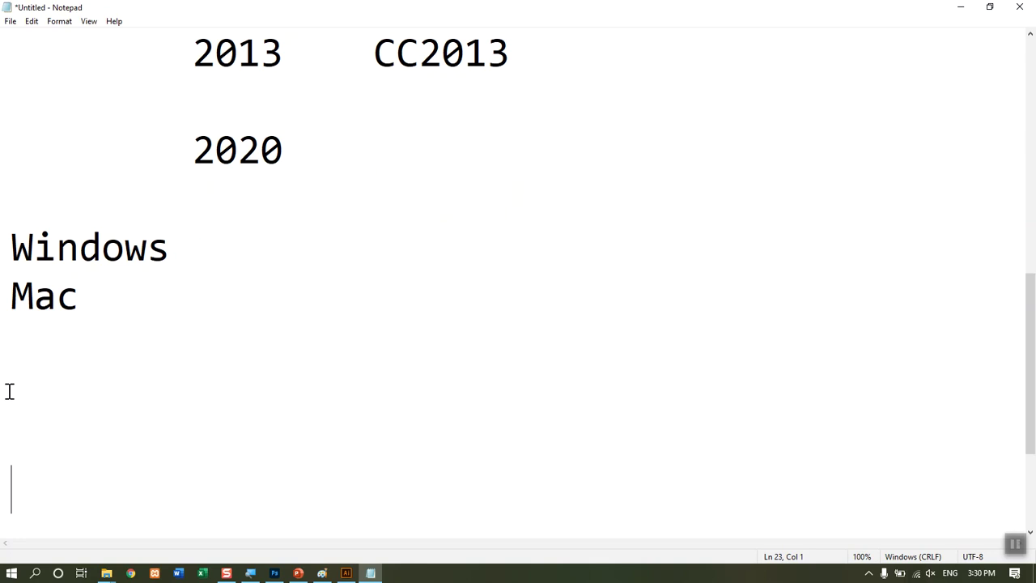
key(Up)
key(Up)
key(Down)
key(super+e)
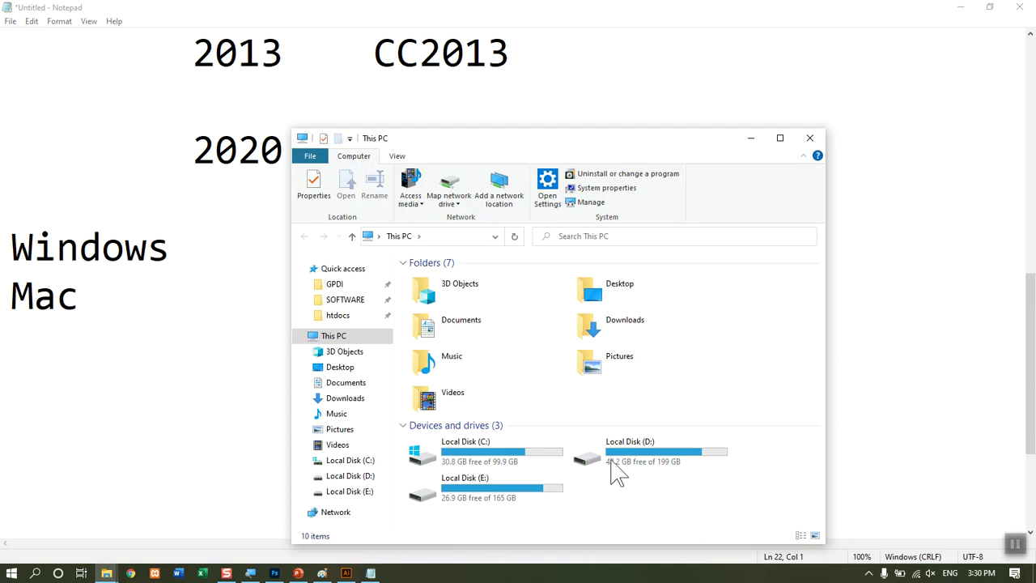
Browse Local Disk (D:) into the SOFTWARE > ADOBE folder.
double_click(679, 455)
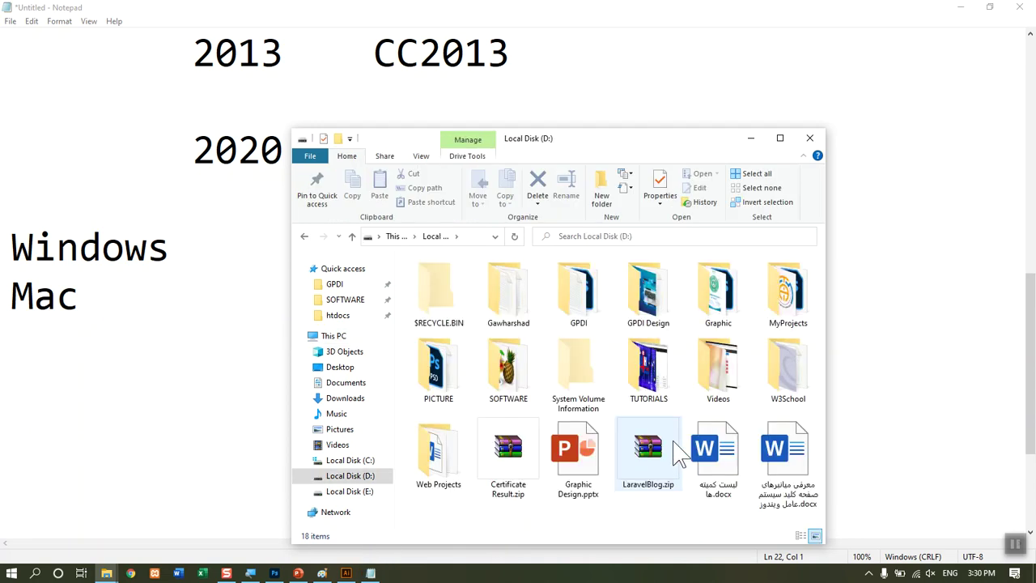
key(Right)
key(Right)
key(Down)
key(Right)
key(Left)
key(Right)
key(Left)
key(Left)
key(Left)
key(Return)
key(Right)
key(Left)
key(Return)
Mount the Photoshop disc image and launch its Set-up.exe installer.
key(Down)
key(Down)
key(Down)
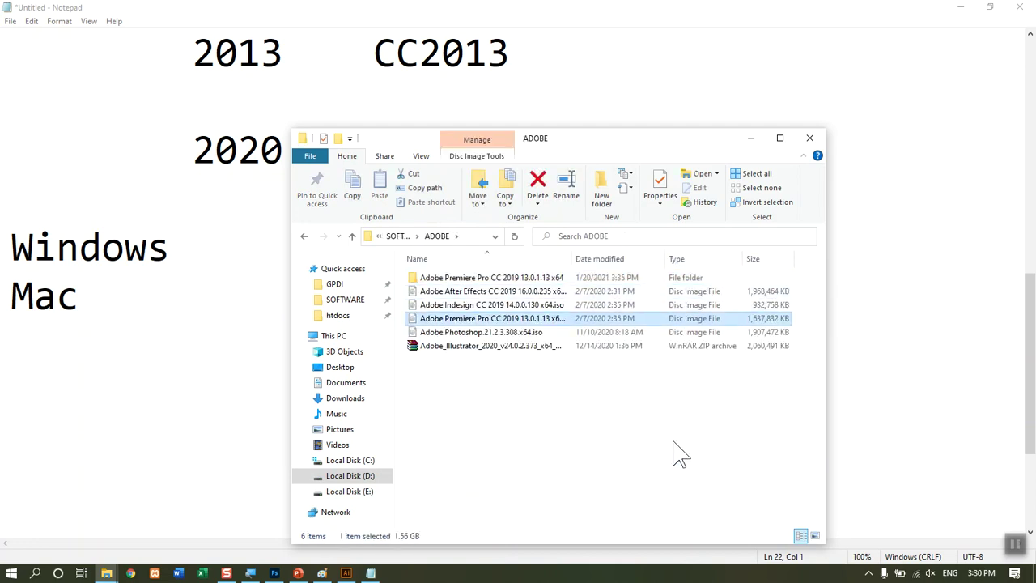
key(Down)
key(Return)
key(Right)
key(Return)
key(r)
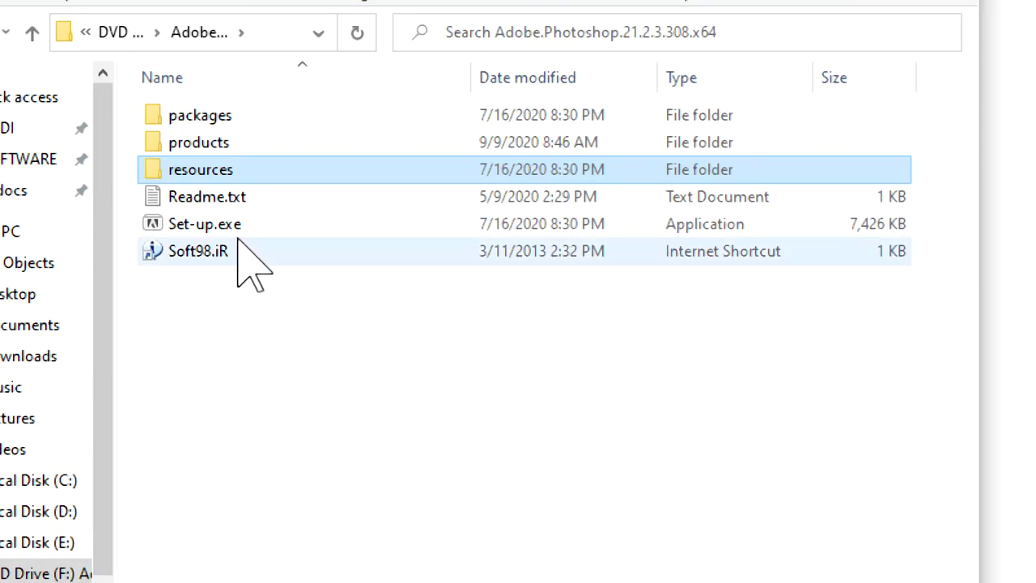
click(454, 336)
double_click(247, 230)
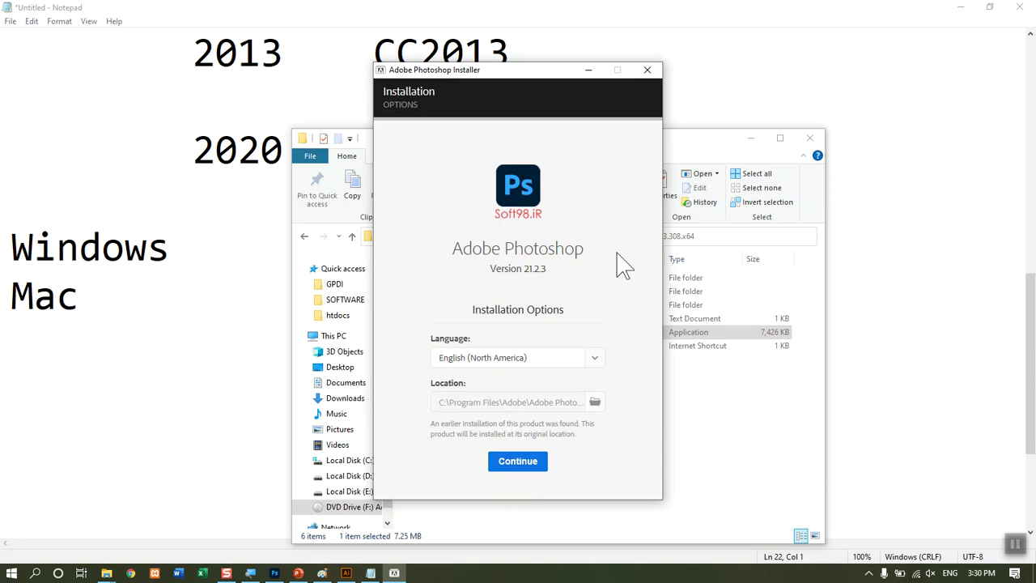
Quit the Photoshop installer, then close File Explorer and the Notepad notes.
click(647, 70)
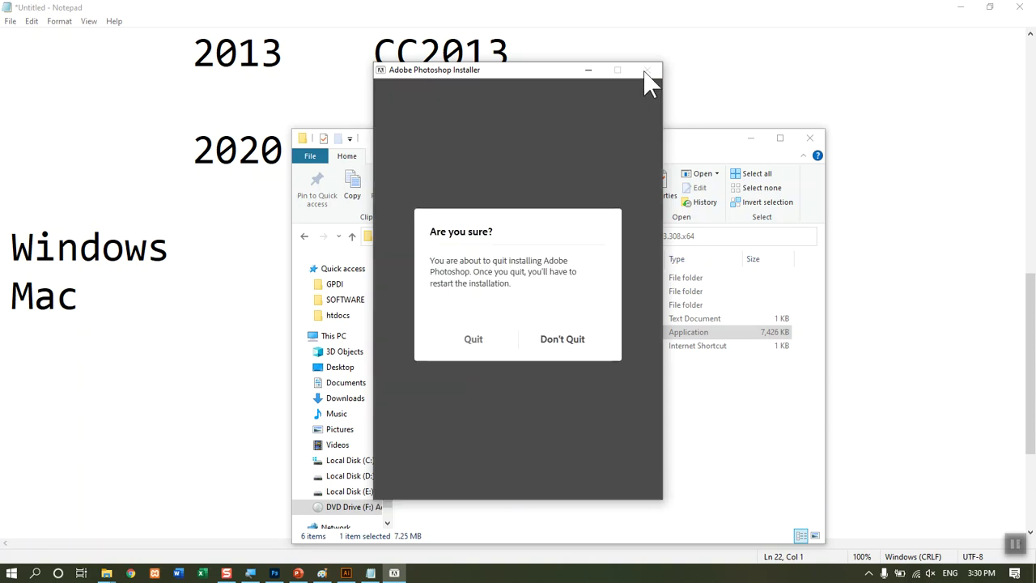
click(558, 341)
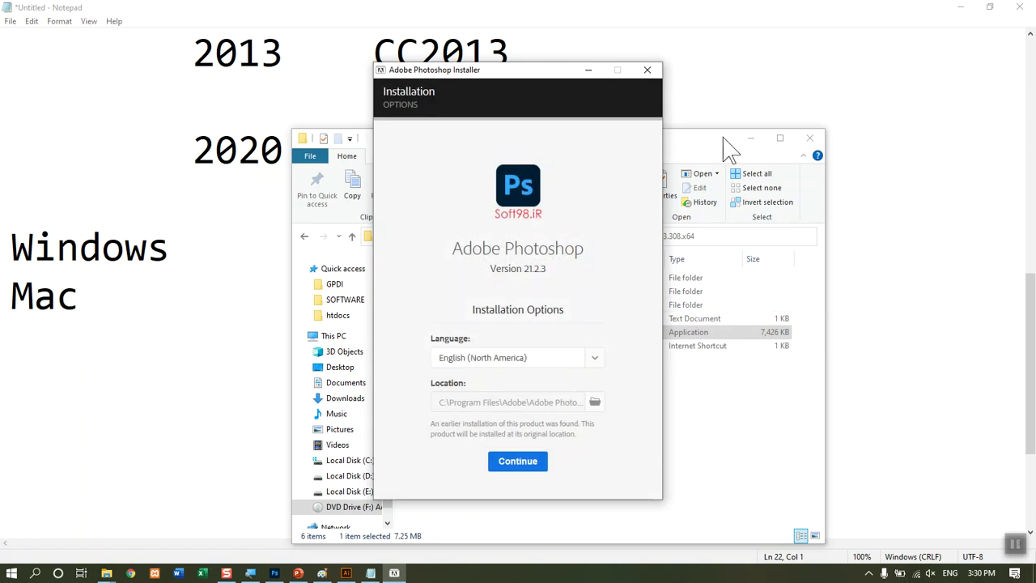
click(645, 71)
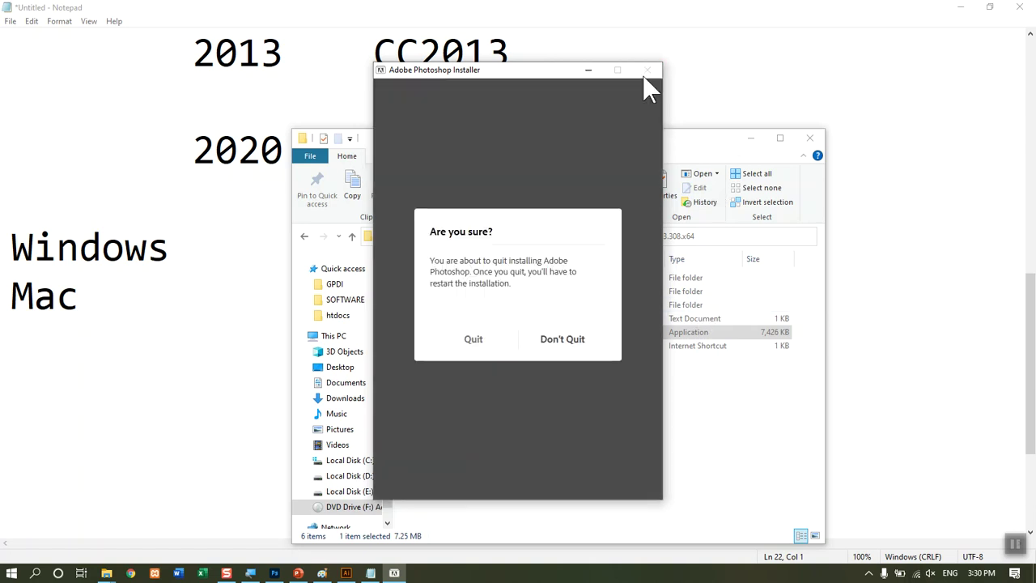
click(474, 341)
click(809, 137)
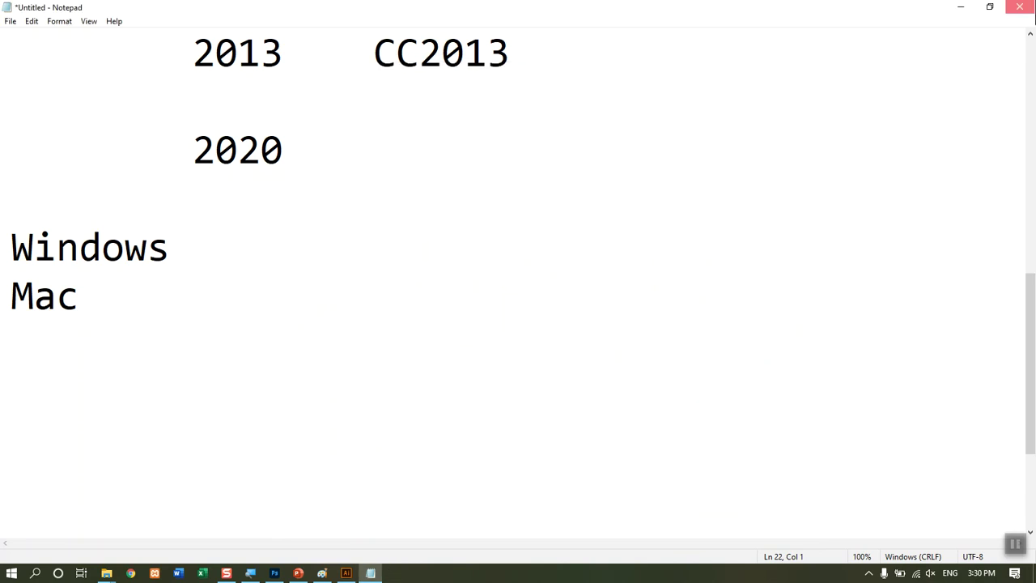
click(1019, 6)
Discard the unsaved notes, close the PICTURE folder, and minimize PowerPoint, Illustrator and Photoshop.
click(537, 287)
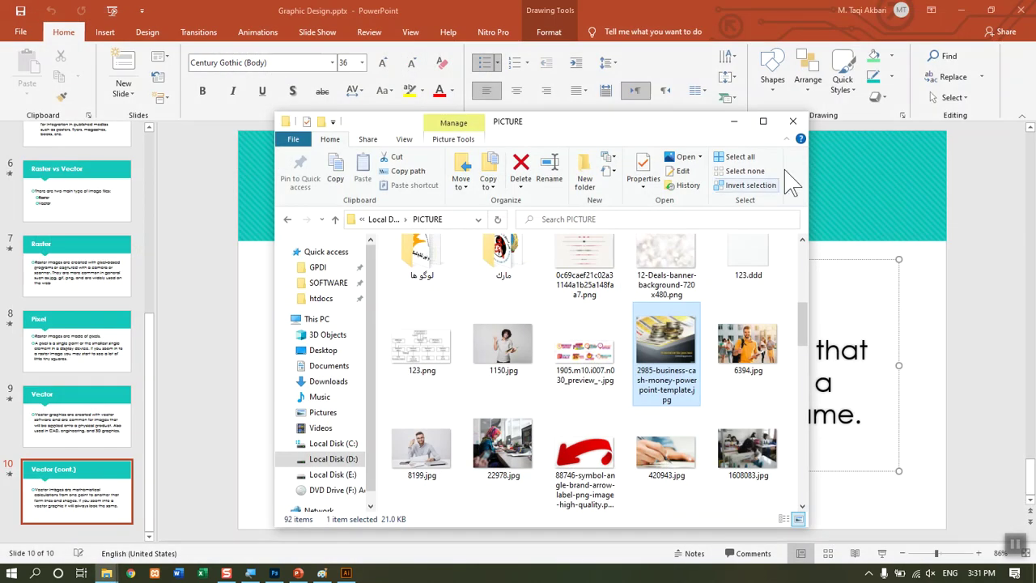
click(795, 122)
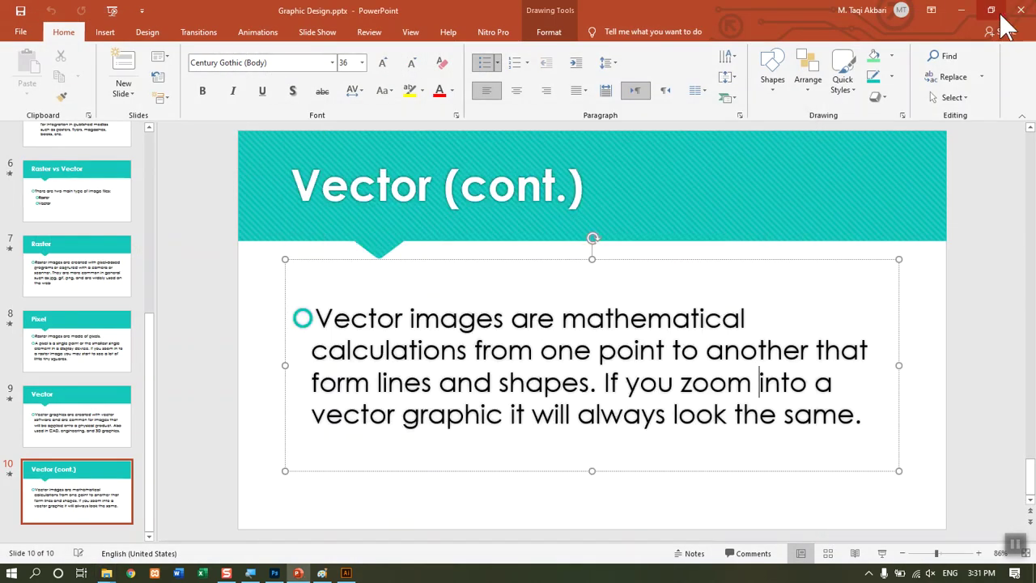
click(960, 9)
click(982, 10)
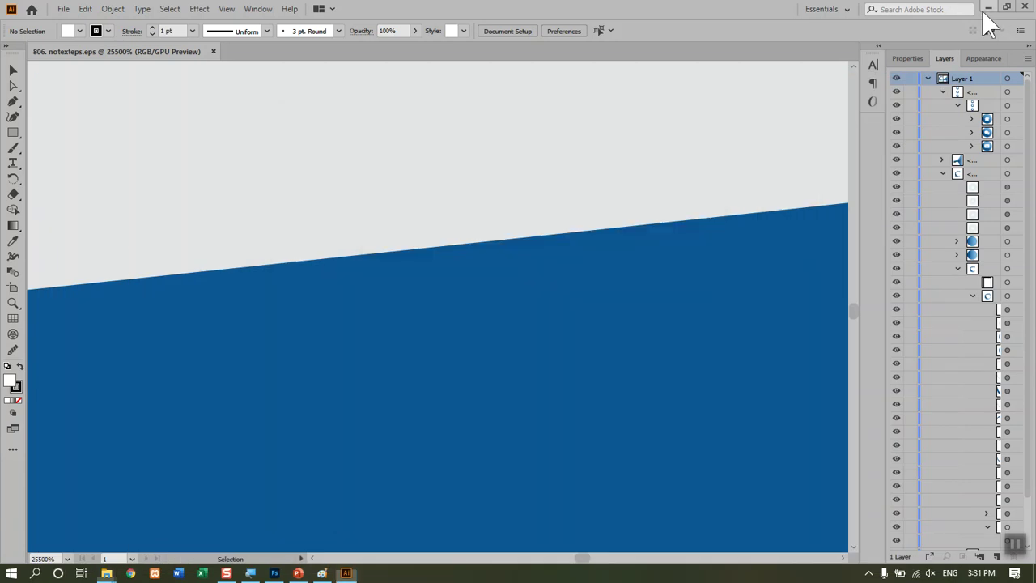
click(985, 9)
click(986, 7)
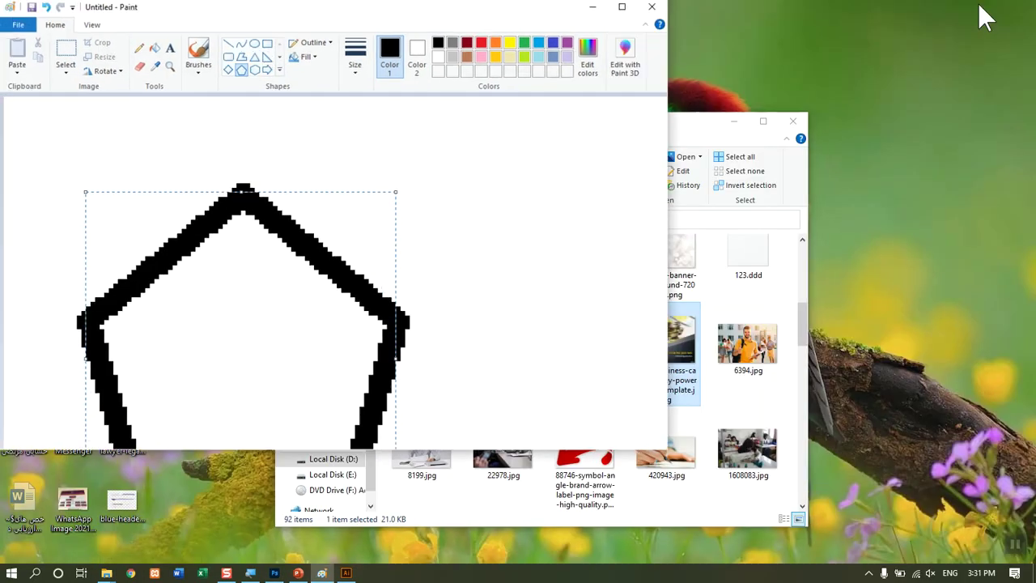
Close Paint without saving and launch Adobe Photoshop 2020 from the Start menu.
click(652, 10)
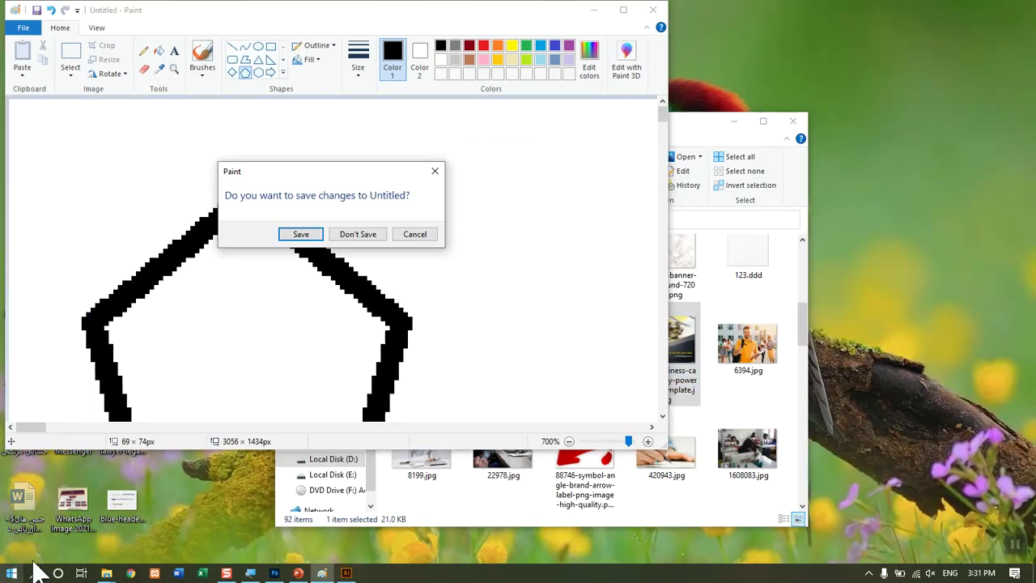
click(364, 235)
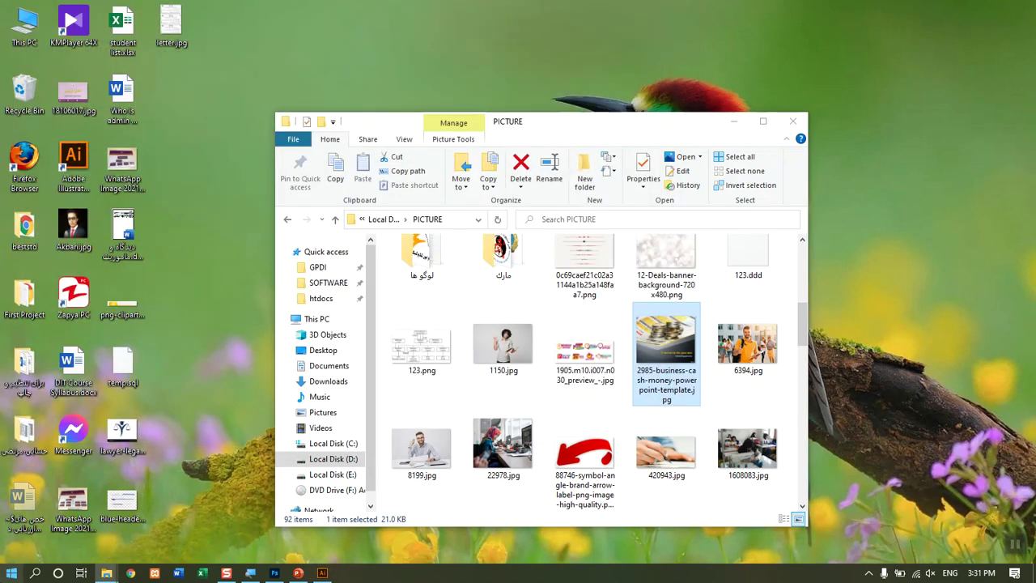
click(11, 573)
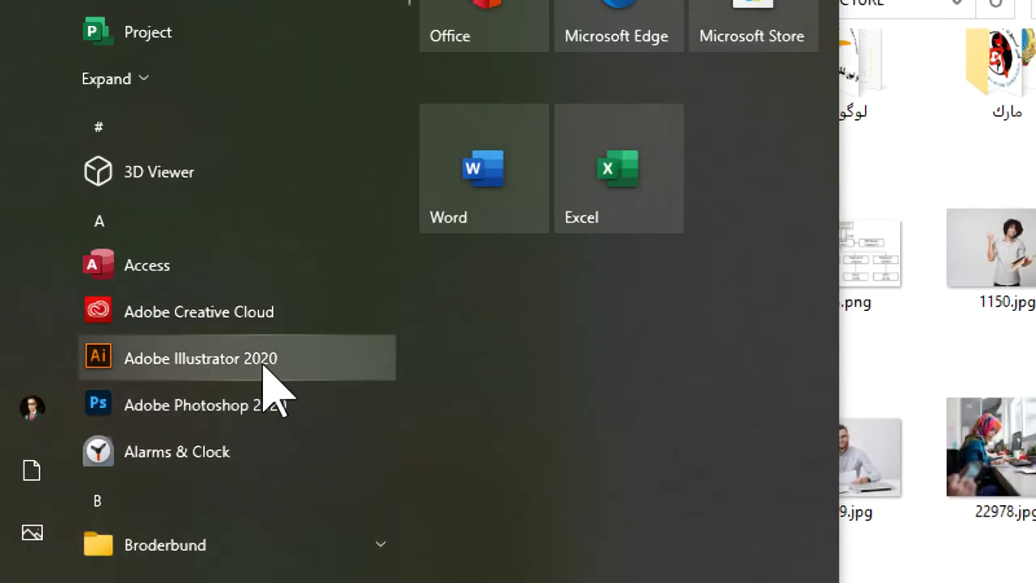
click(252, 405)
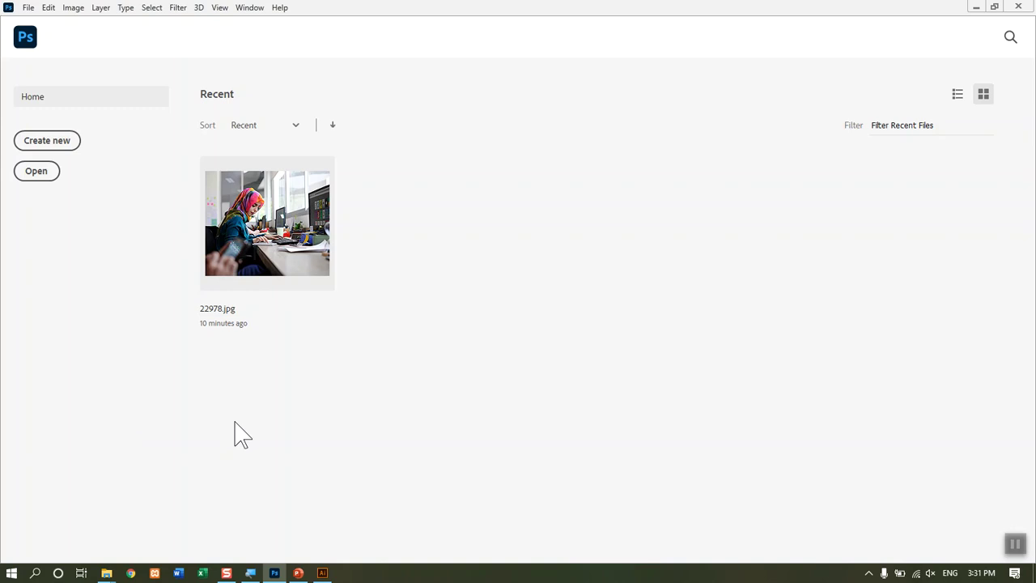
Clear the recent file list via File > Open Recent, then start a new document.
click(28, 8)
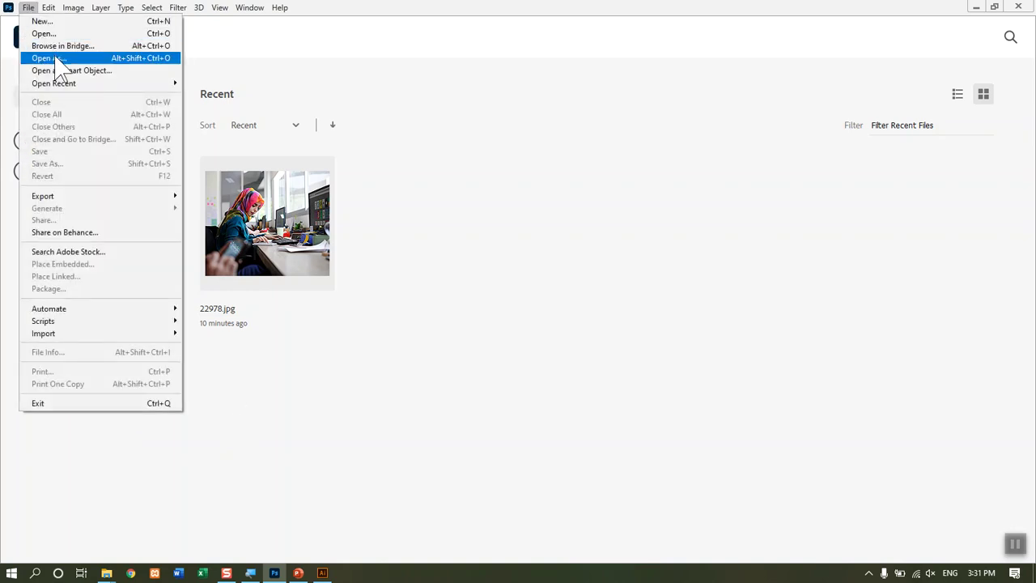
click(227, 103)
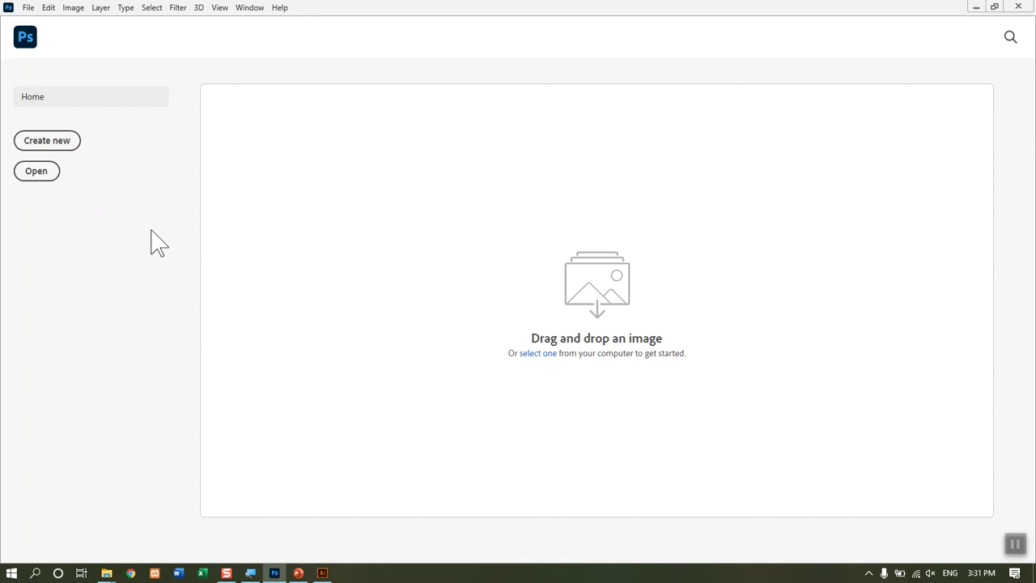
click(36, 149)
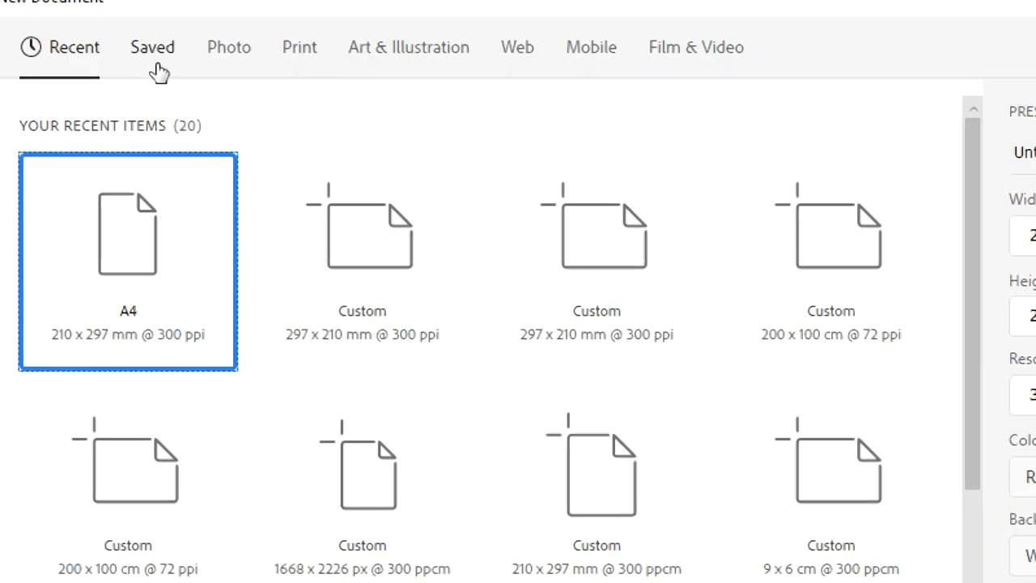
Create a blank document from the Photo tab's Landscape, 6 x 4 preset.
click(156, 43)
click(291, 65)
click(232, 62)
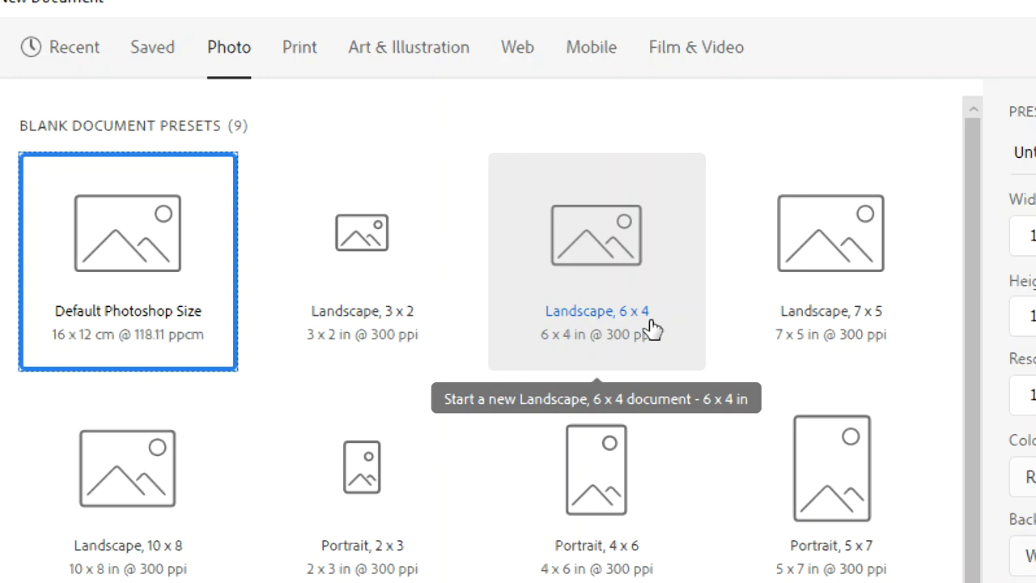
click(653, 329)
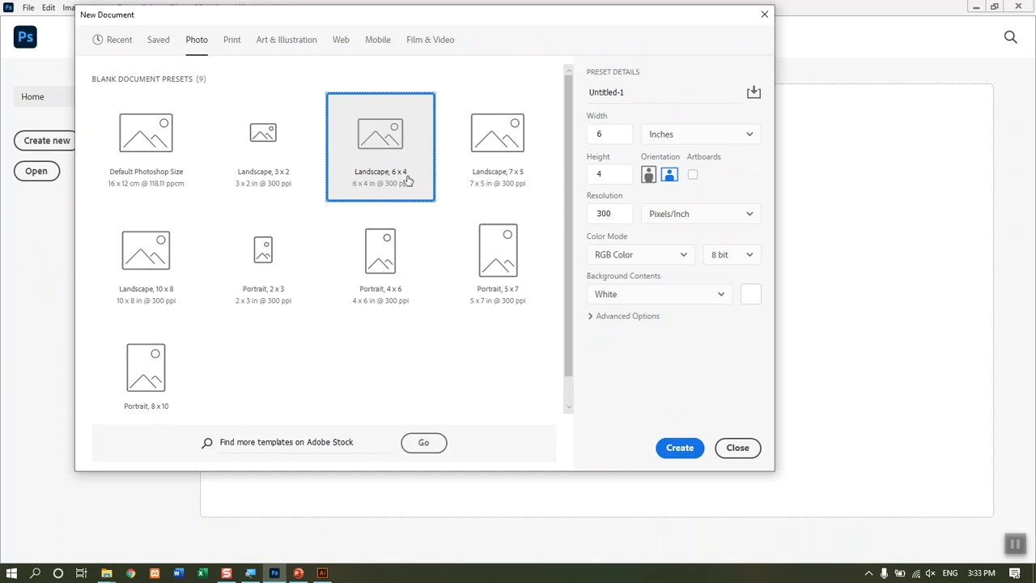
click(678, 451)
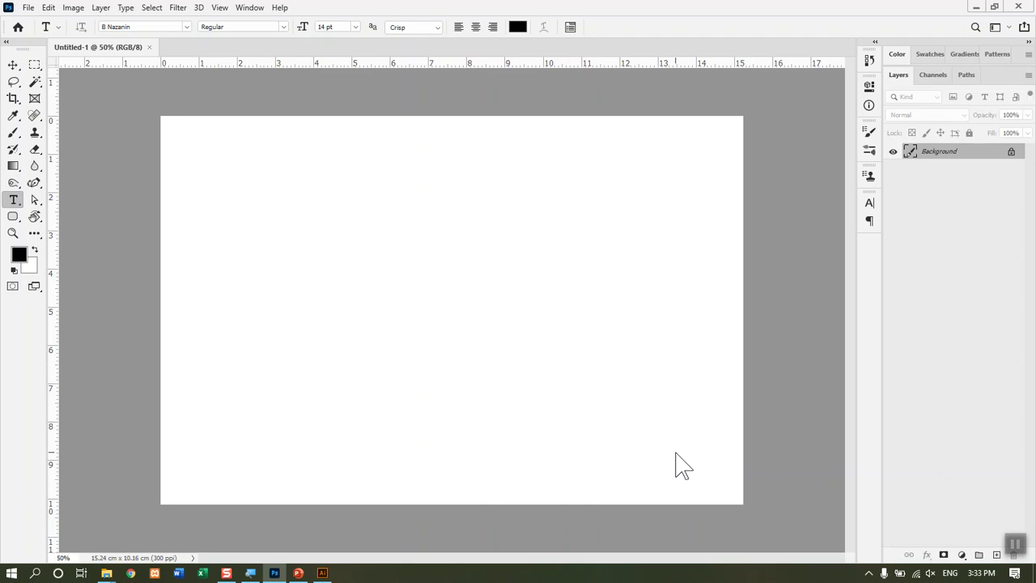
Switch the Untitled-1 document to Full Screen Mode showing only the canvas on black.
key(alt+Tab)
key(f)
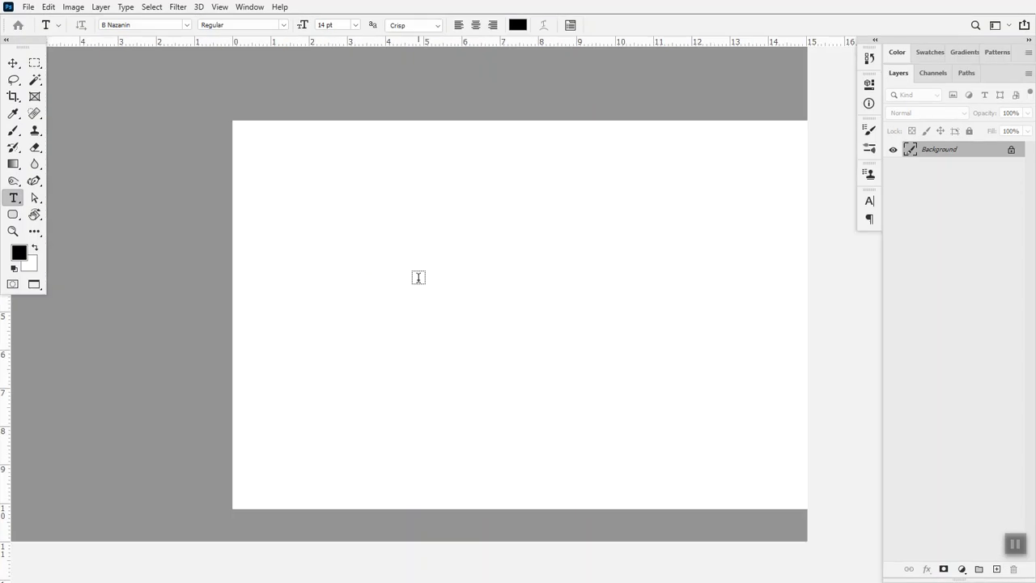
key(f)
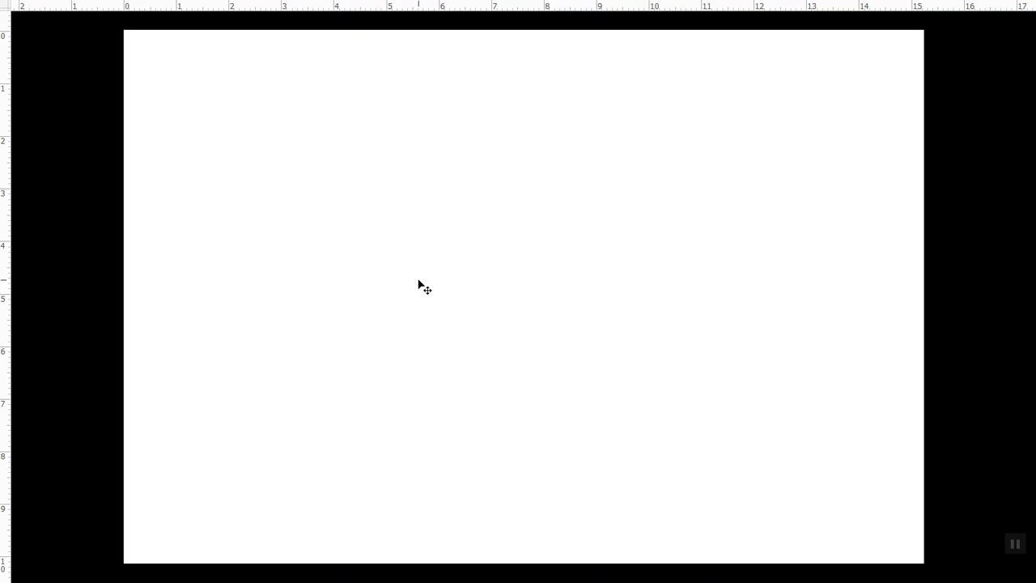
Close the blank Untitled-1 document with Ctrl+W and bring up the Open dialog.
key(ctrl+w)
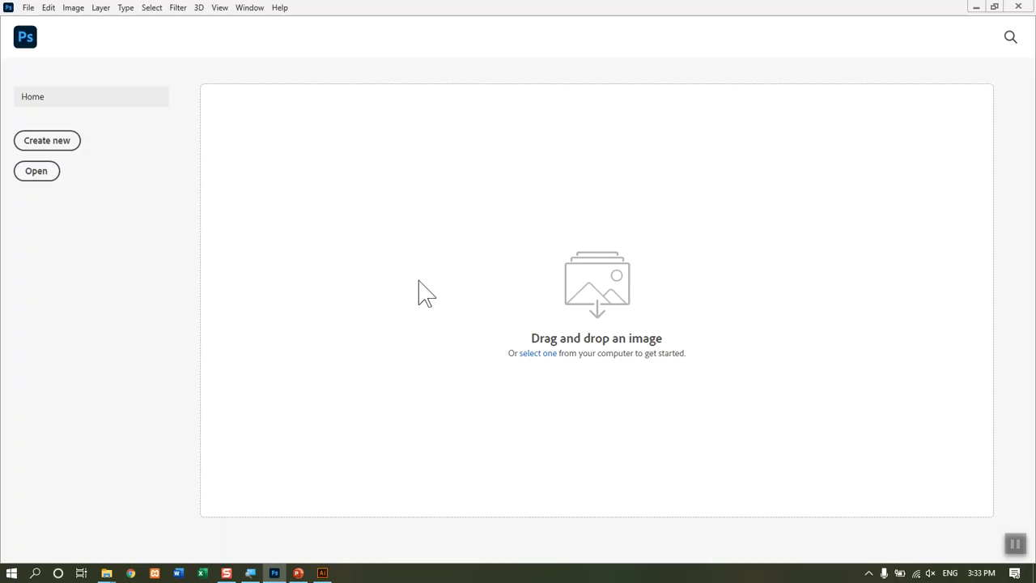
key(ctrl+o)
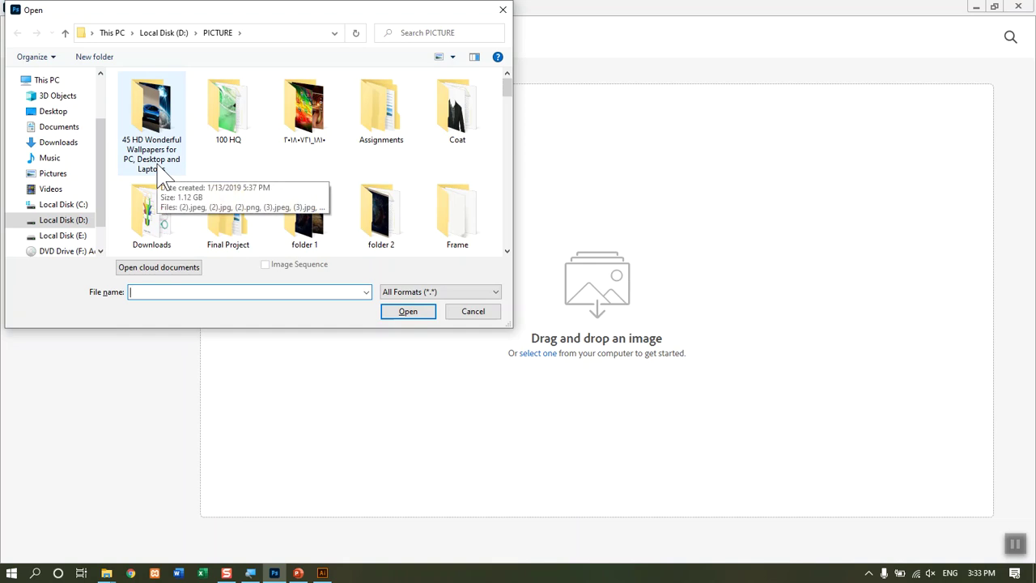
Browse Local Disk (D:) to Gawharshad > Engineering and open 2 X 6 Banner.psd.
click(63, 222)
double_click(231, 130)
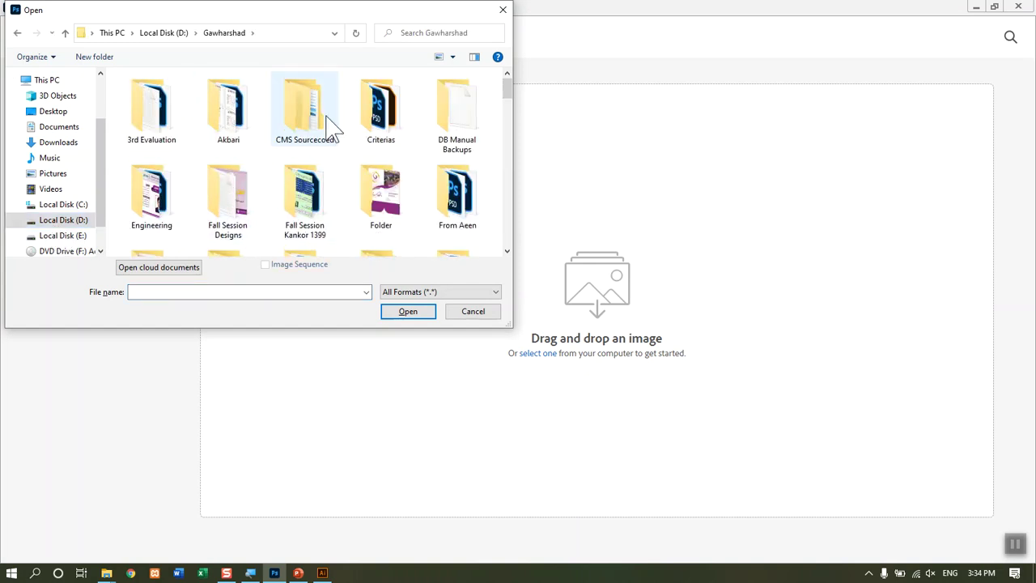
double_click(373, 194)
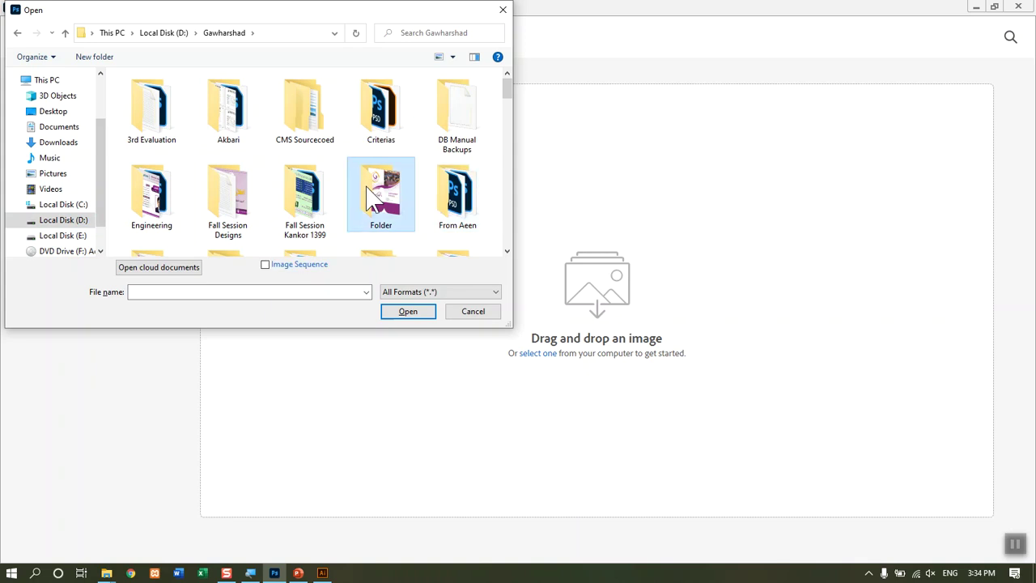
key(BackSpace)
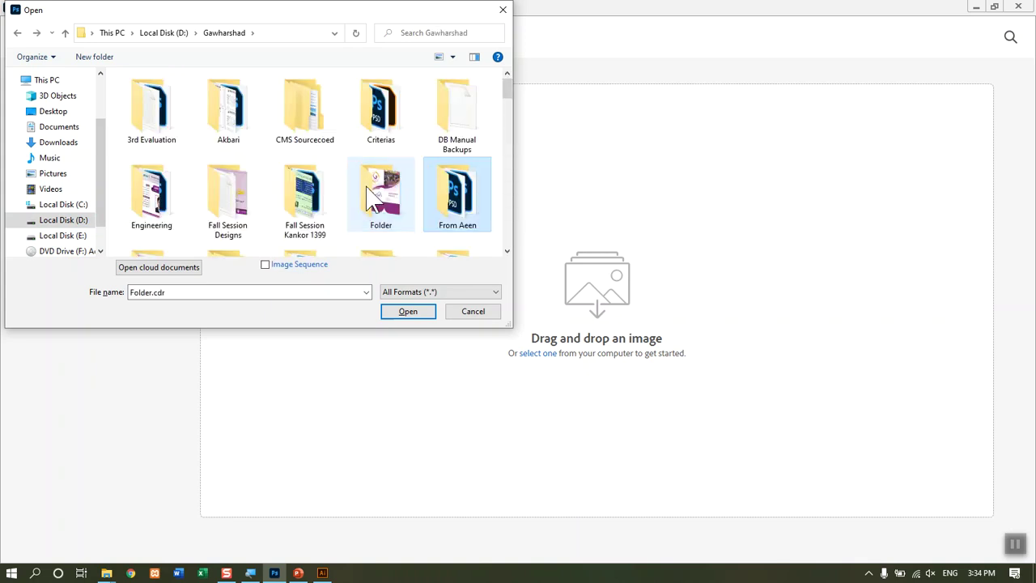
key(Left)
key(Left)
key(Left)
key(Left)
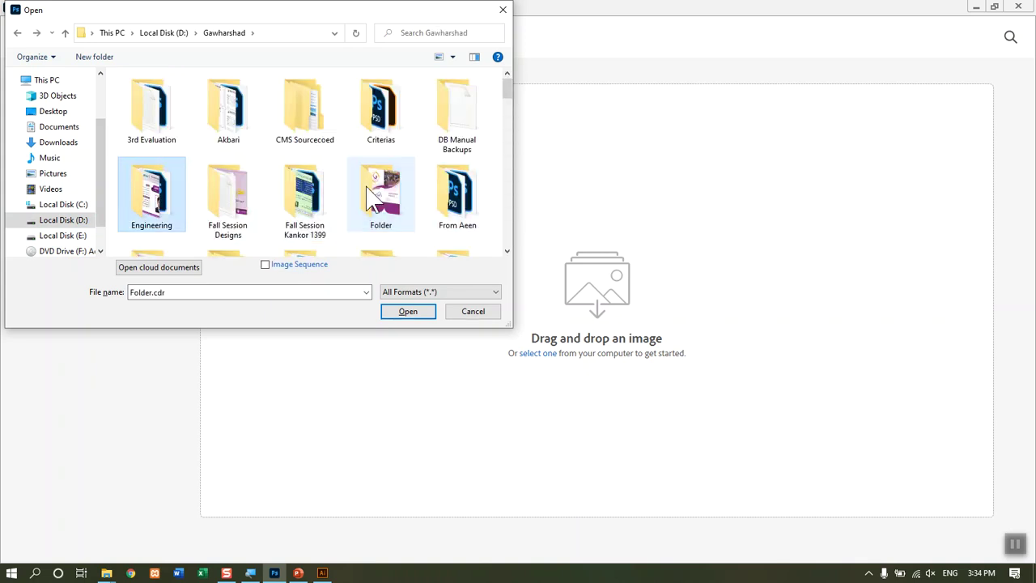
key(Return)
key(alt+space)
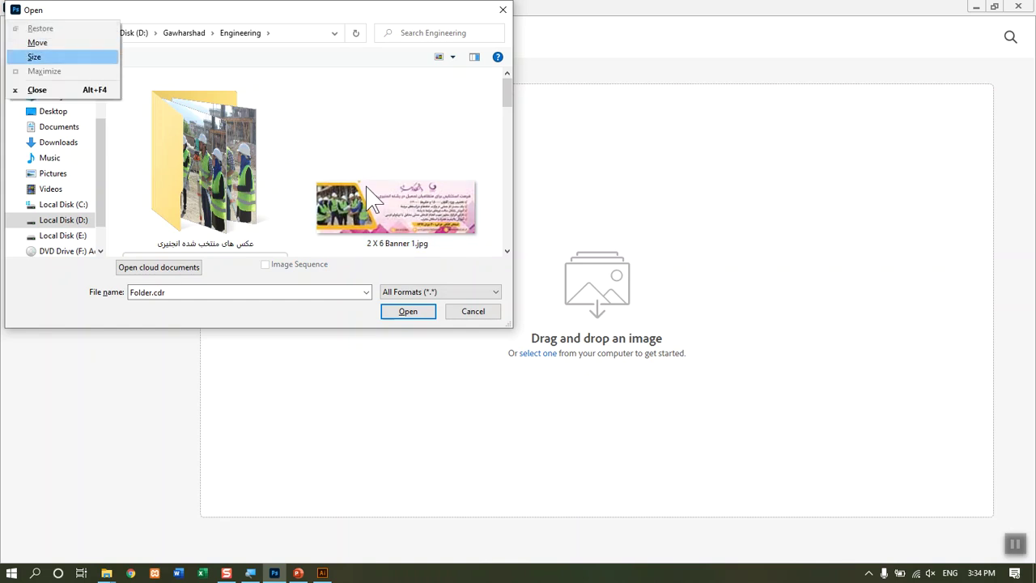
click(324, 185)
key(Down)
key(Down)
key(Up)
key(Up)
key(Down)
key(Return)
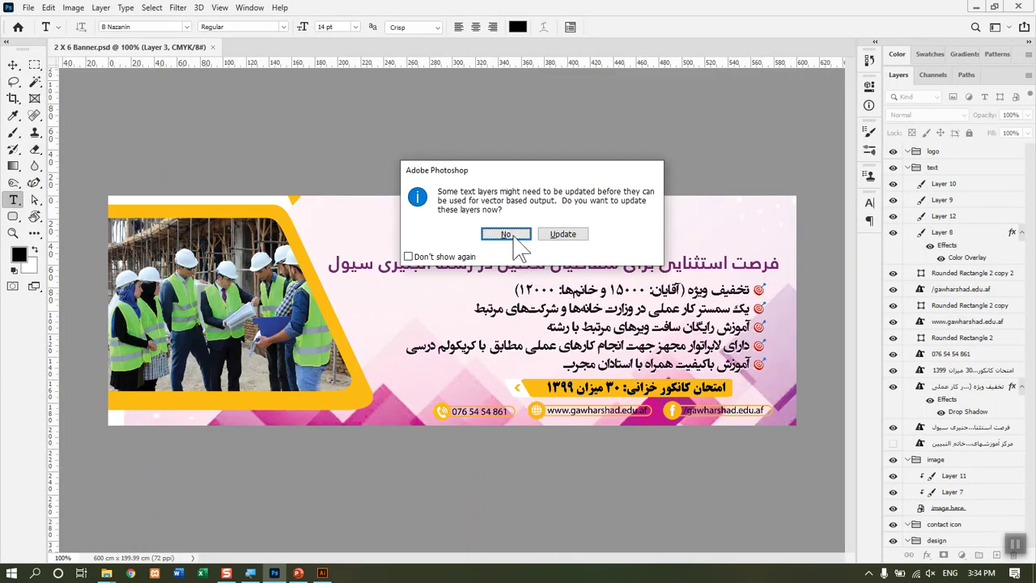
Decline updating the text layers and nudge the banner photo's image group slightly down.
click(510, 234)
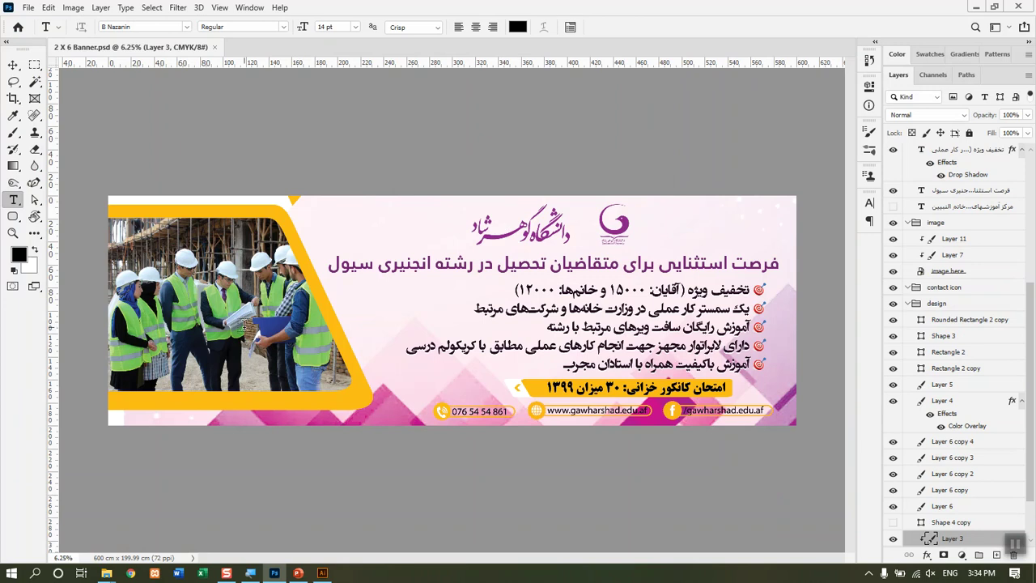
ctrl+right_click(244, 325)
click(271, 376)
mouse_move(240, 328)
mouse_down()
mouse_move(240, 341)
mouse_move(239, 328)
mouse_up()
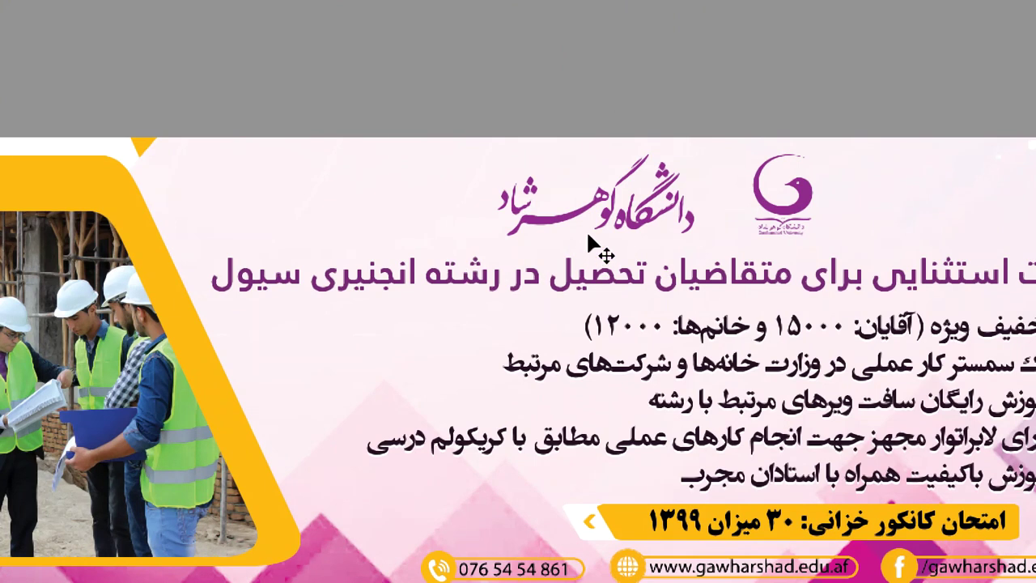
Select the Rectangle 2 layer and move the yellow bar up behind the headline.
right_click(519, 246)
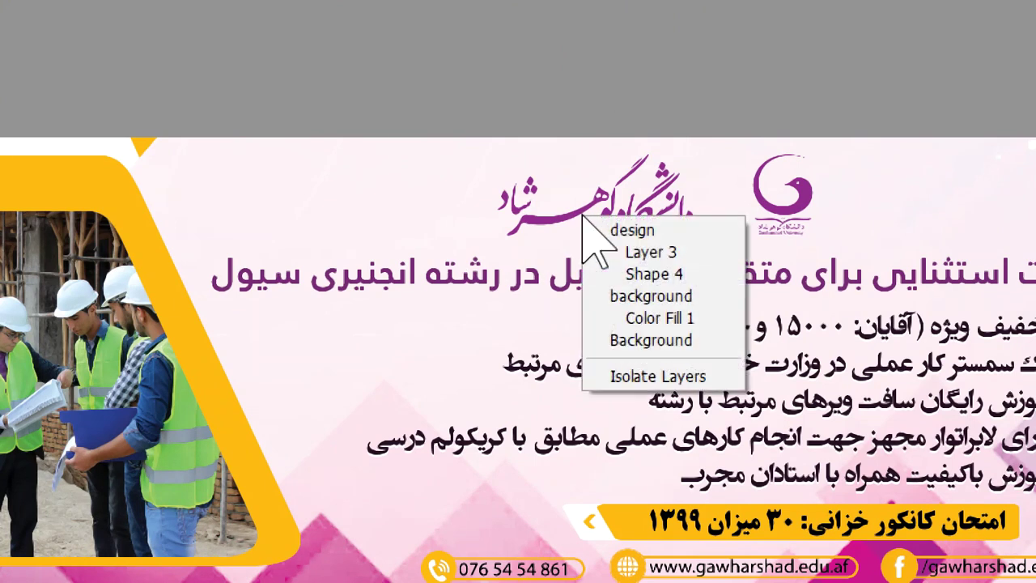
click(623, 251)
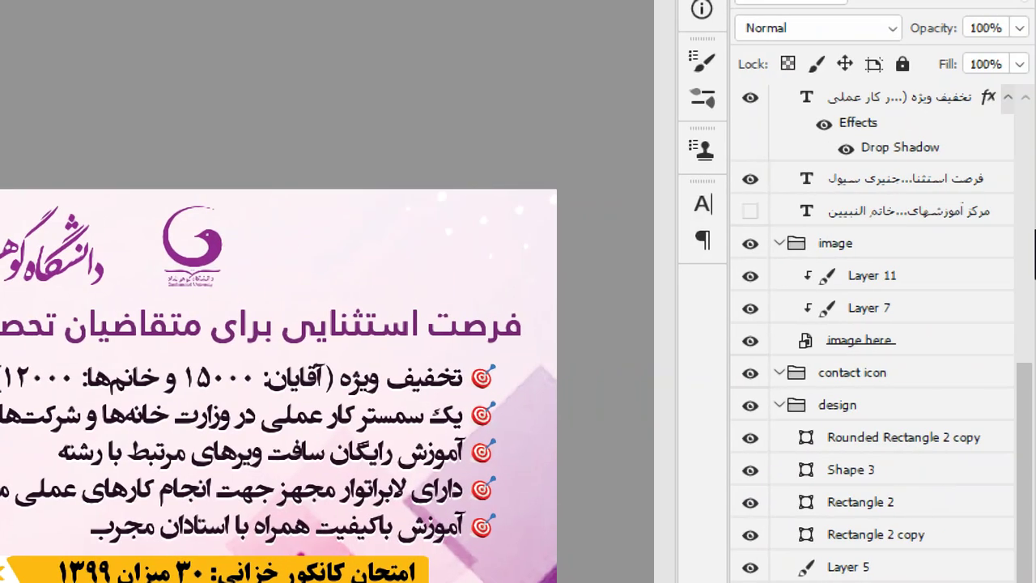
drag(1027, 381, 1026, 517)
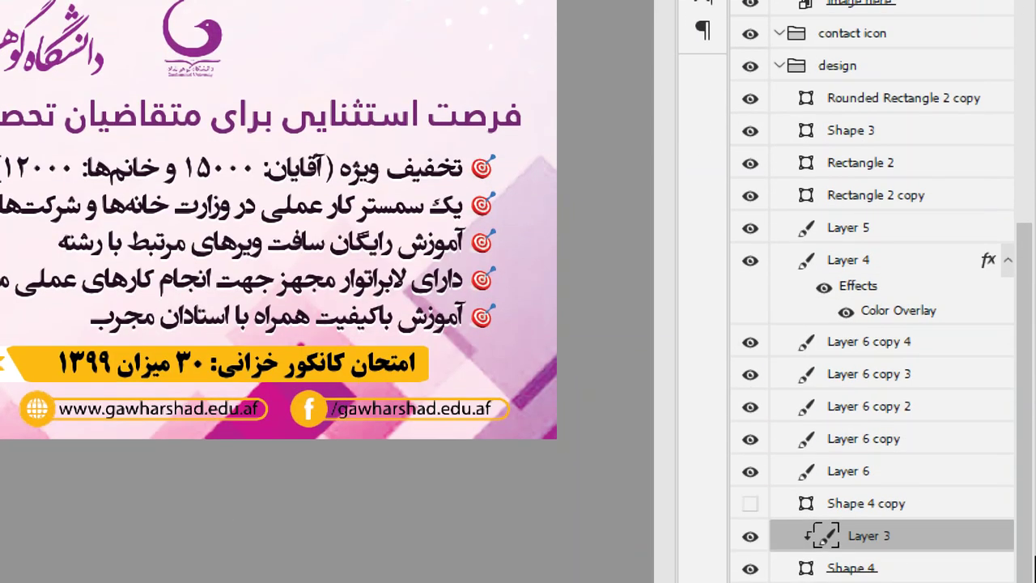
click(890, 165)
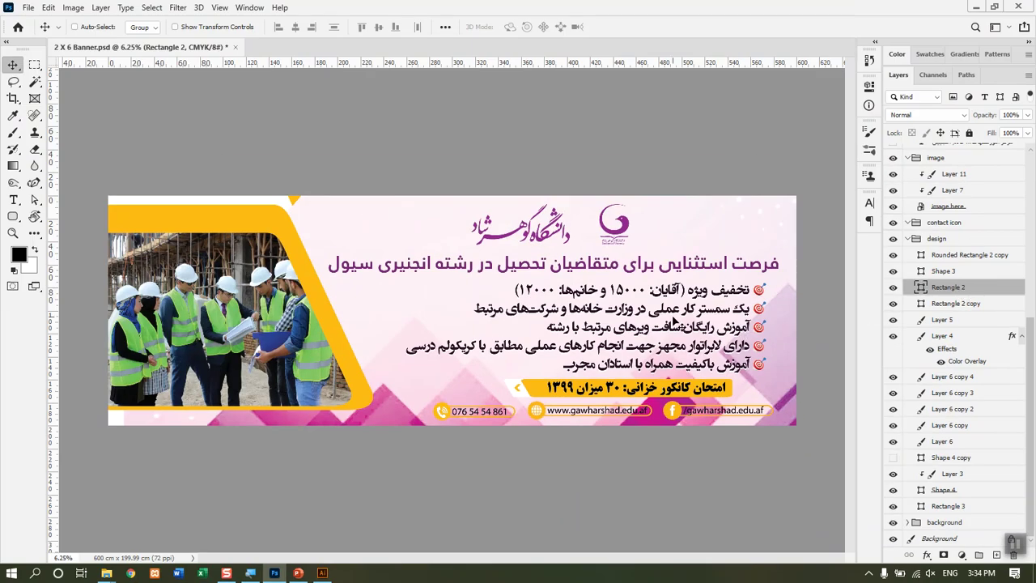
mouse_move(655, 208)
mouse_down()
mouse_move(480, 115)
mouse_move(462, 198)
mouse_up()
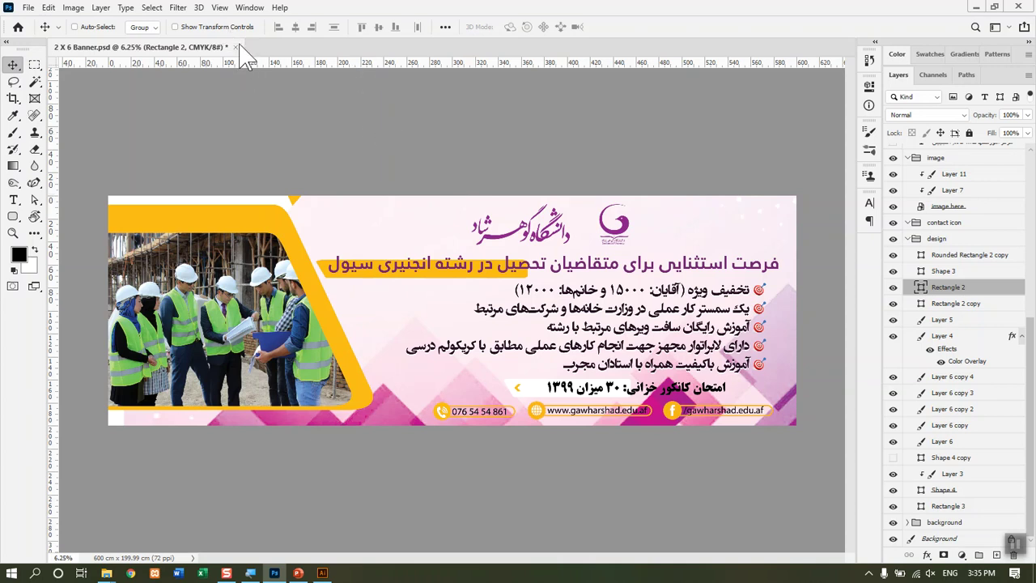
Discard the banner changes and create a Landscape 6 x 4 document (15.24 x 10.16 cm, 300 ppi).
click(234, 46)
click(518, 226)
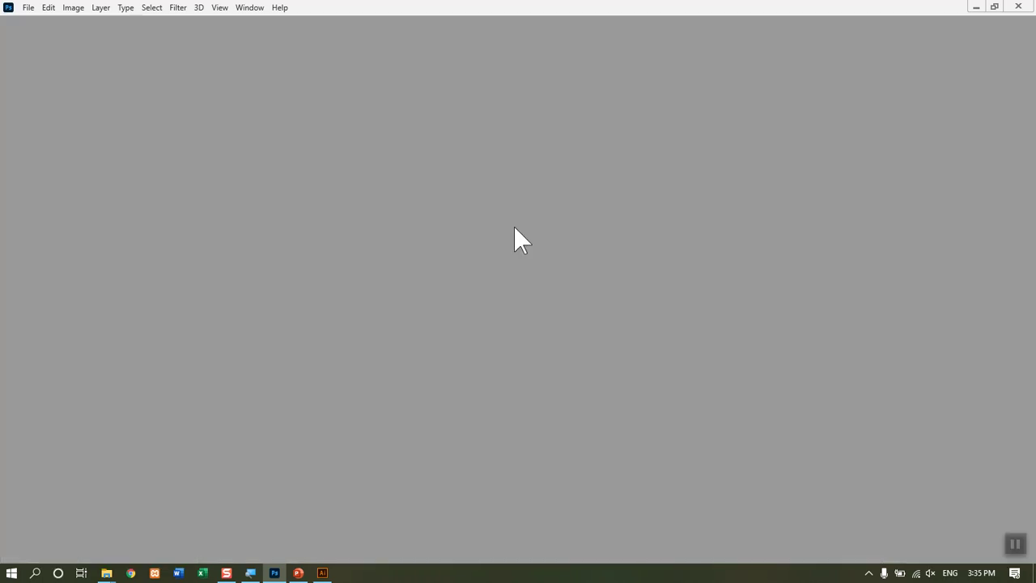
key(ctrl+n)
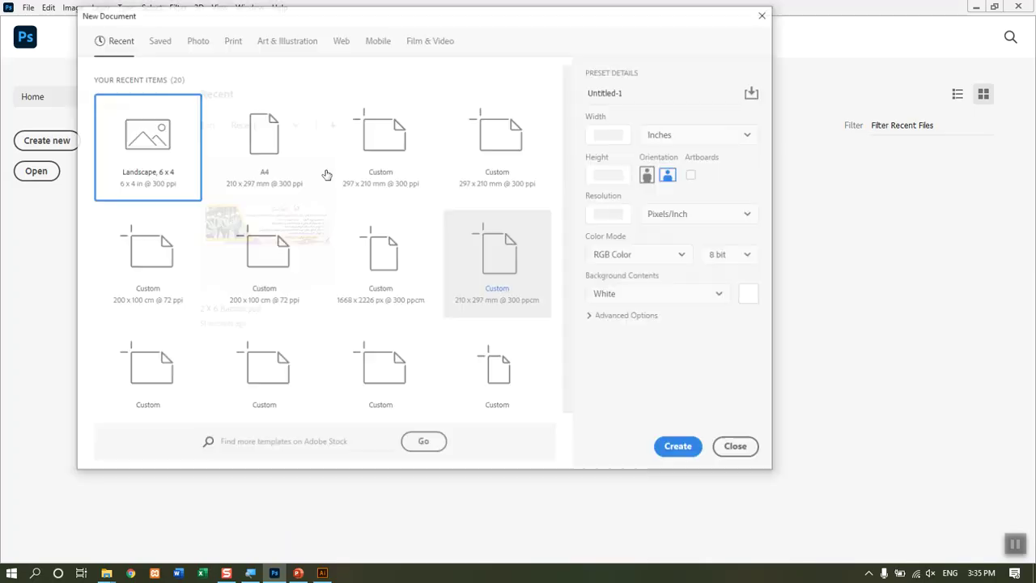
double_click(161, 154)
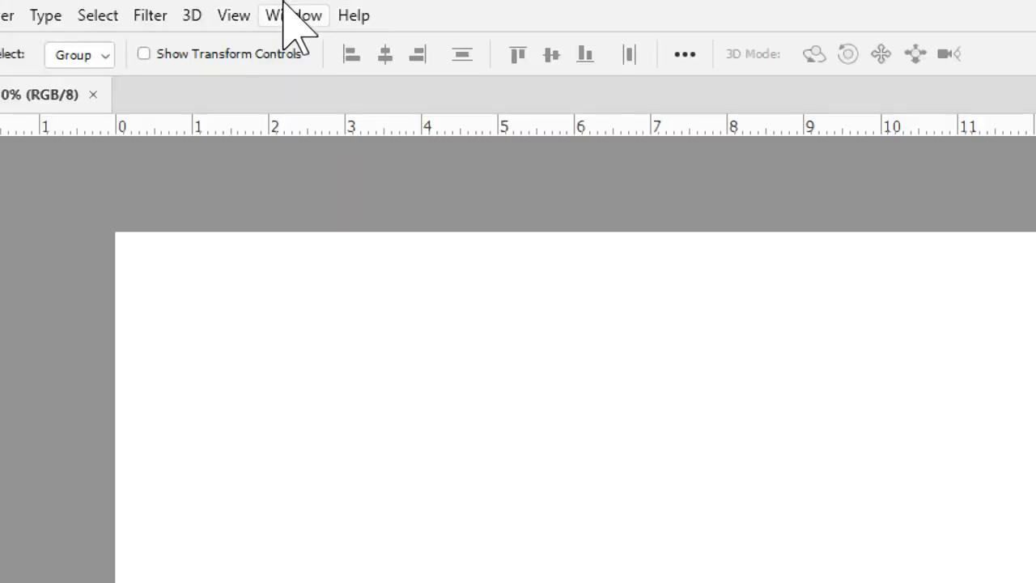
click(285, 7)
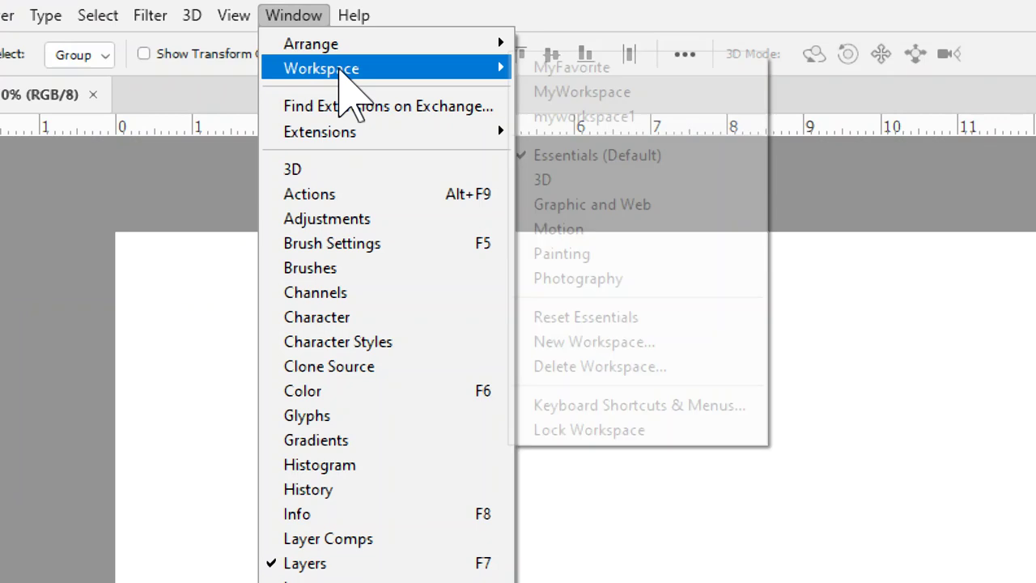
mouse_move(321, 68)
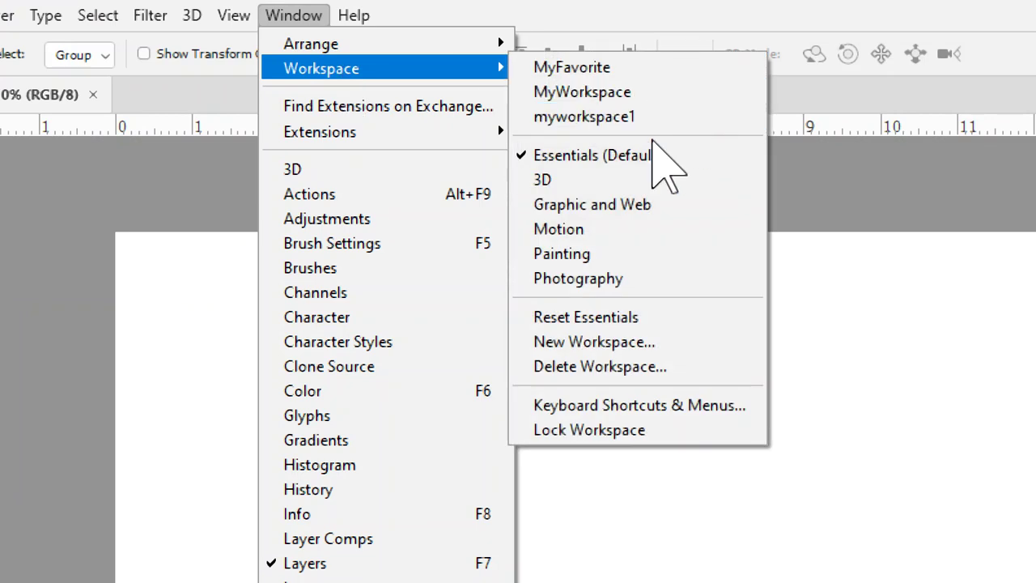
Switch to the Essentials (Default) workspace and reset it, then briefly browse the File menu.
click(594, 154)
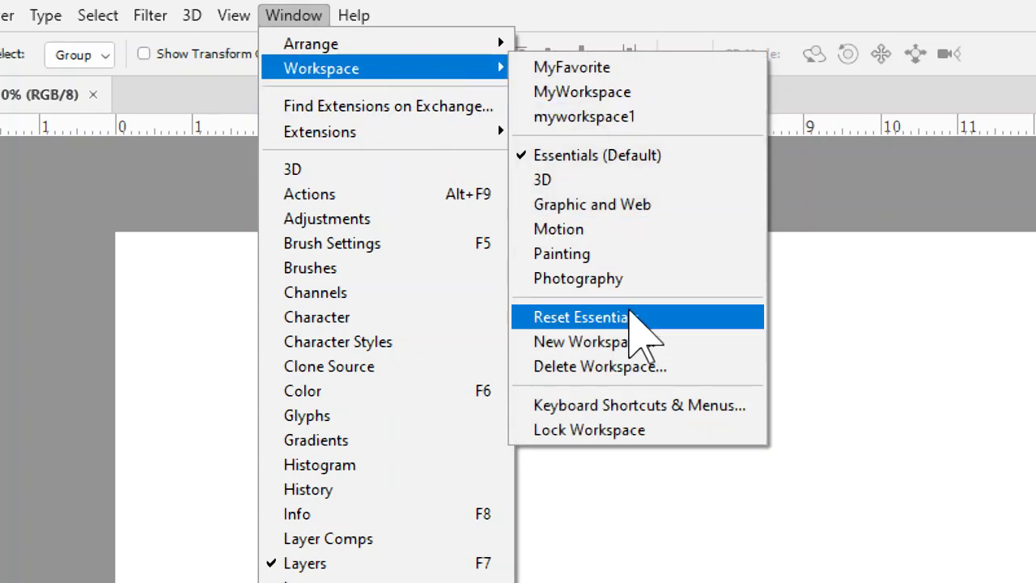
click(640, 324)
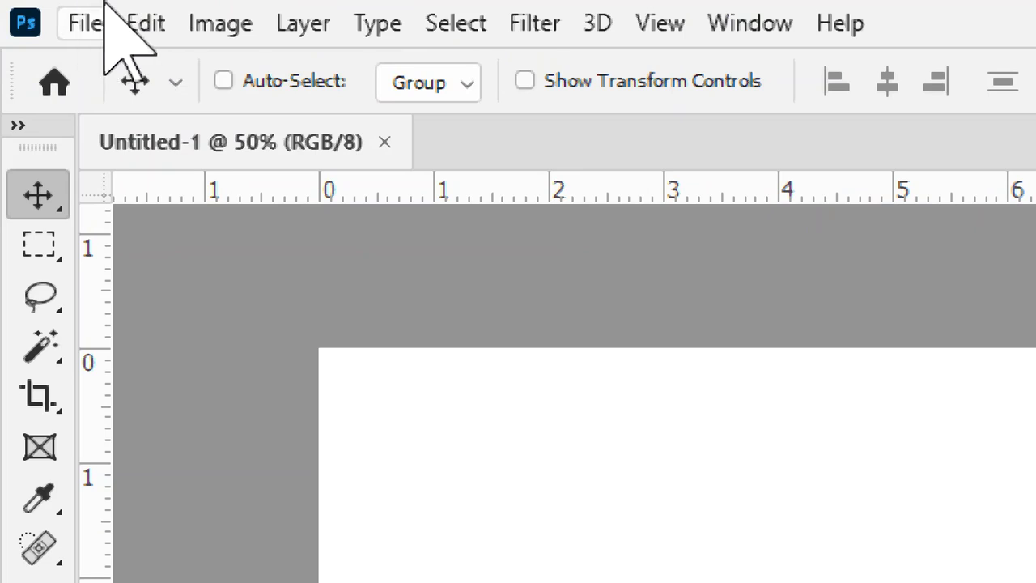
click(81, 18)
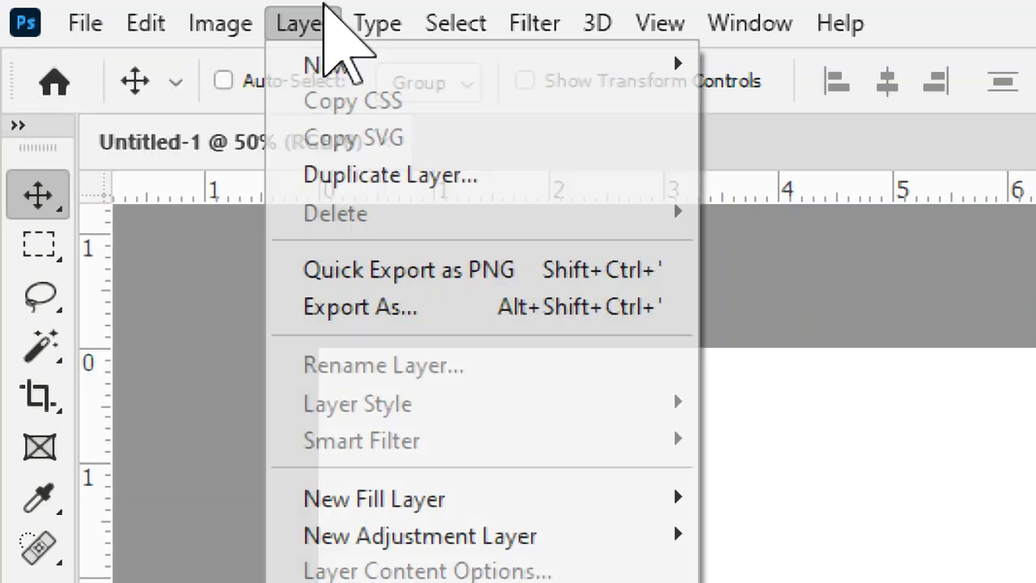
click(302, 23)
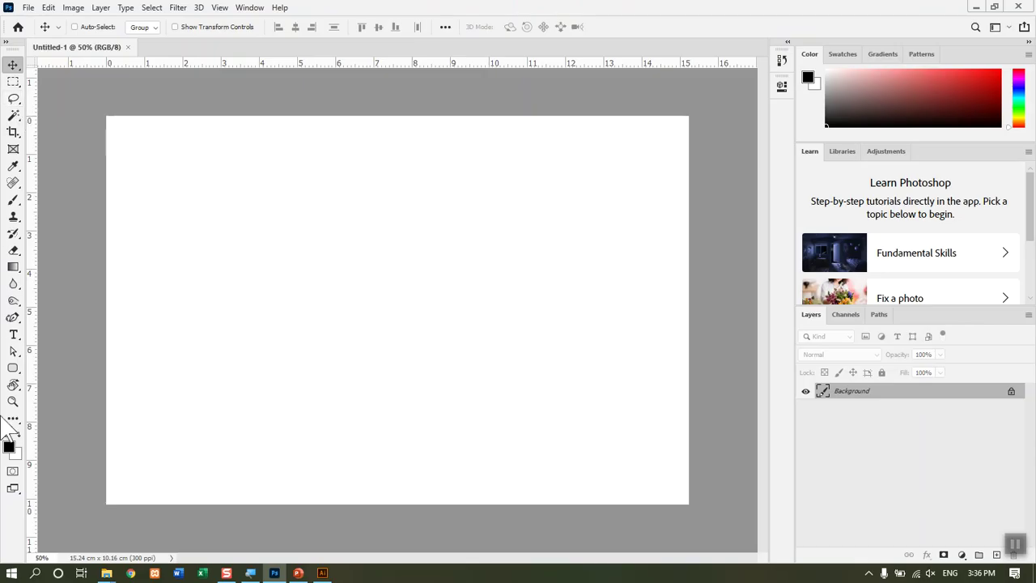
Show the toolbar in two columns, then activate the Crop tool via the Rectangular Marquee.
click(9, 42)
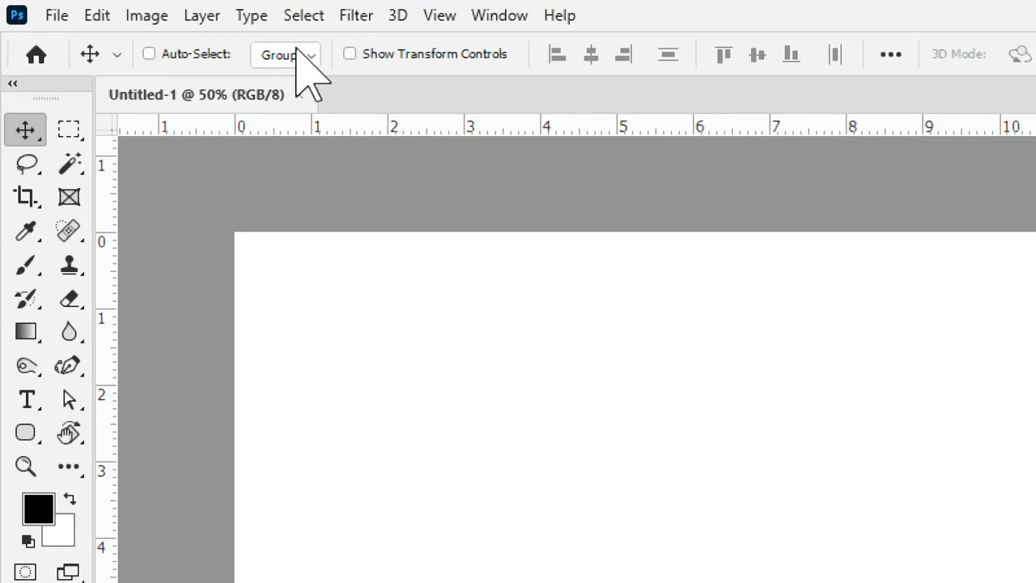
click(69, 133)
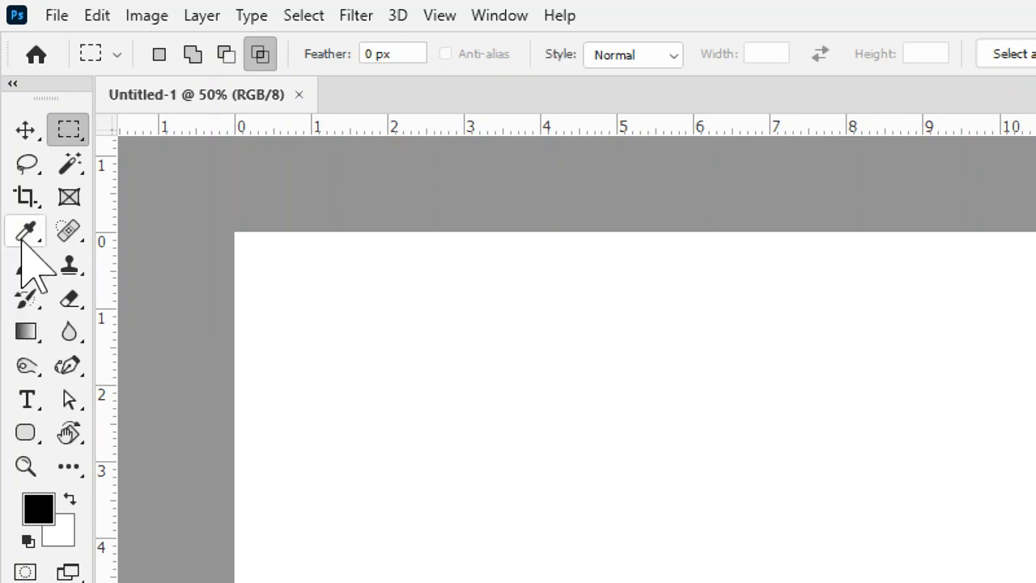
click(21, 201)
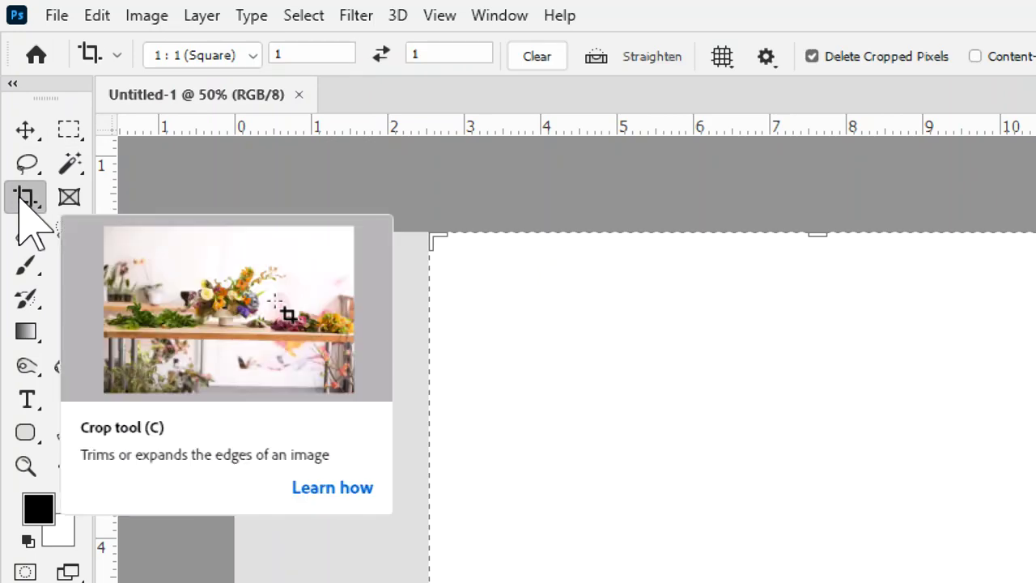
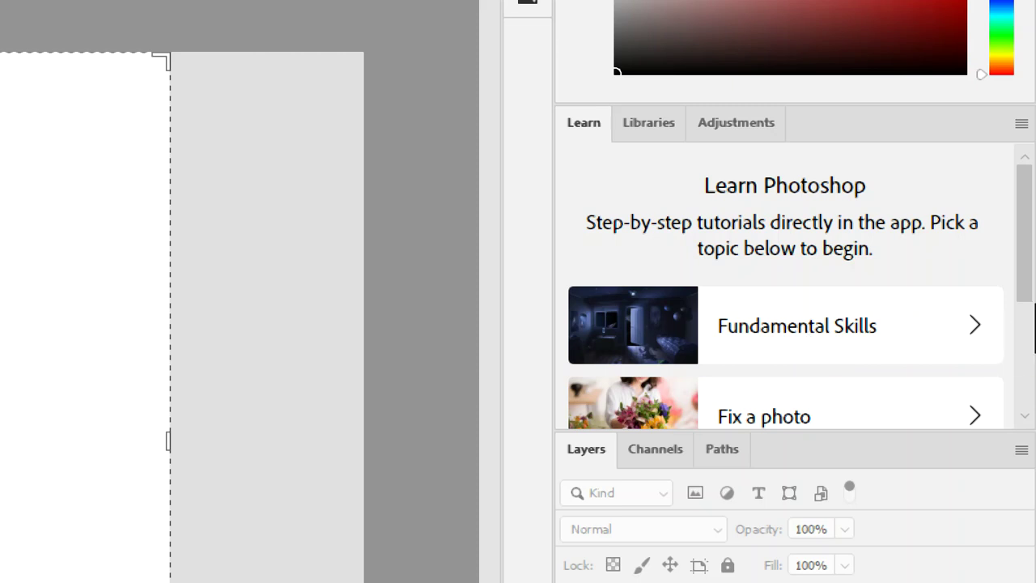
Bring up the Window > Workspace list of available workspaces.
drag(1031, 283, 1034, 340)
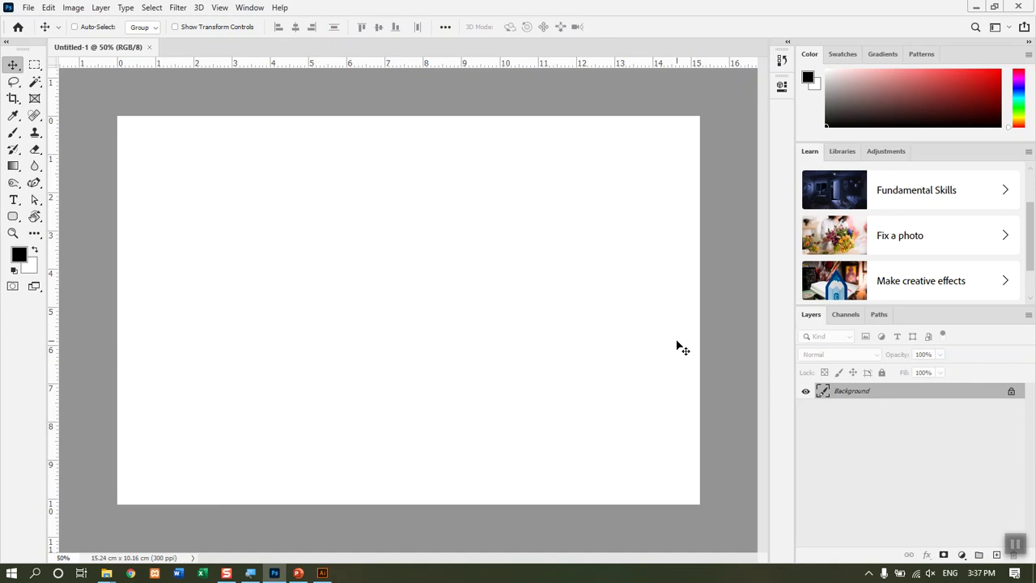
click(259, 8)
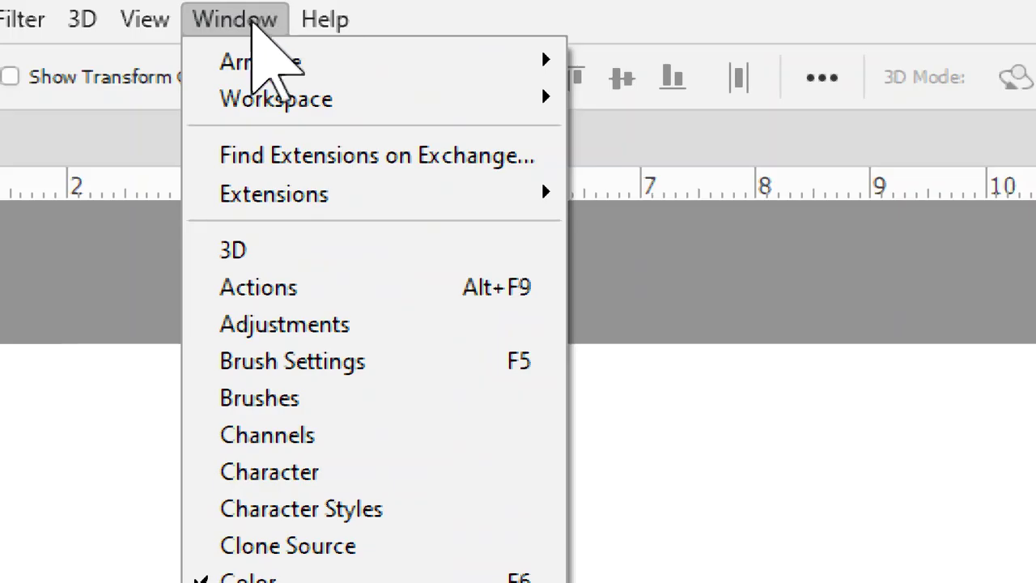
mouse_move(276, 98)
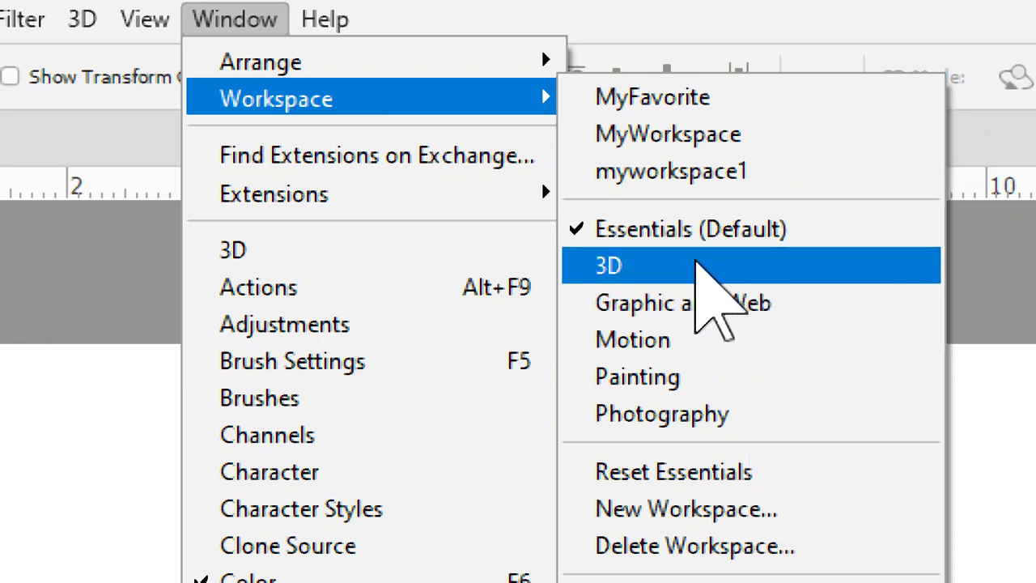
Switch to the 3D workspace, view its 3D panel, then change to the Painting workspace.
click(691, 266)
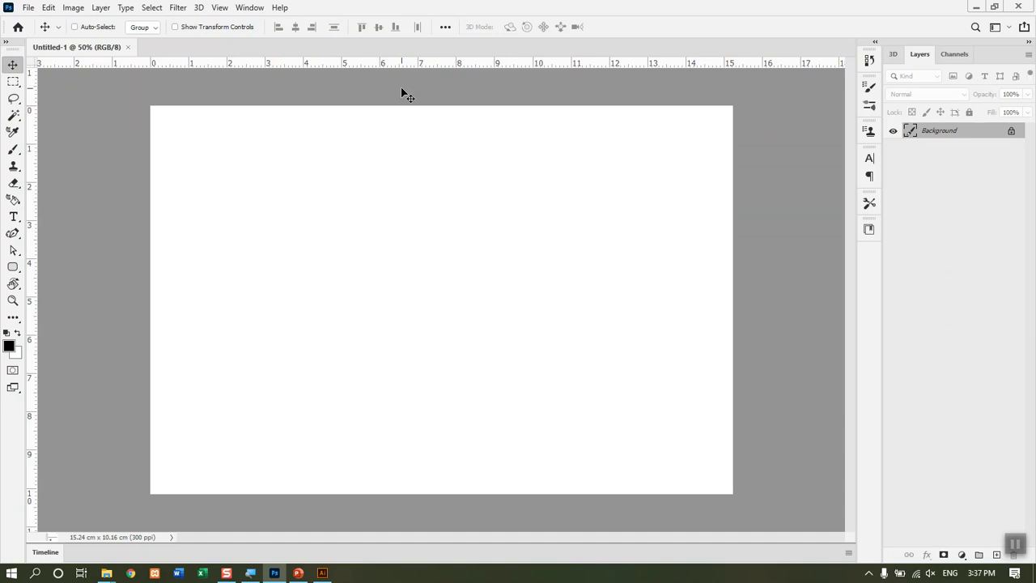
click(891, 57)
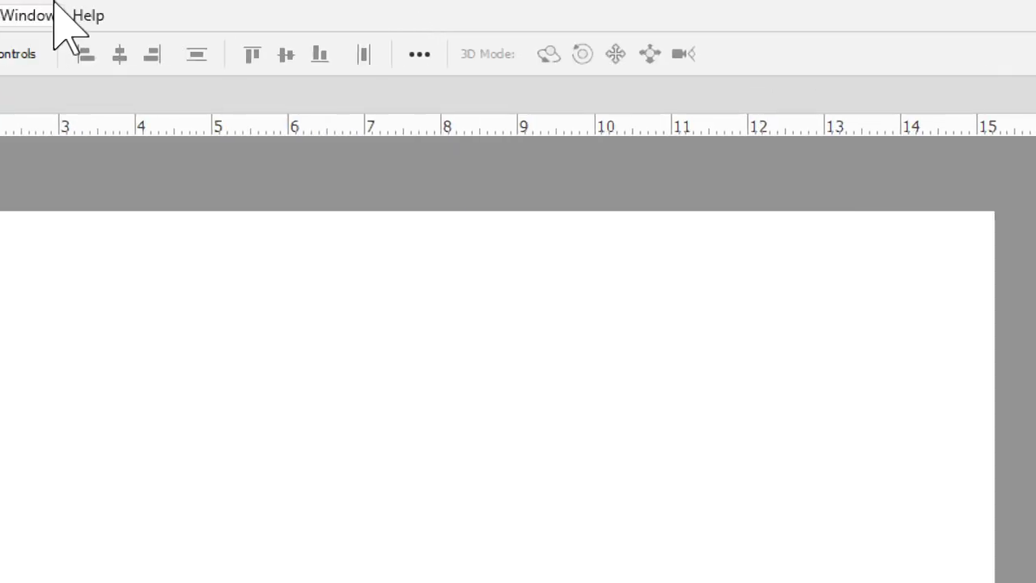
click(235, 16)
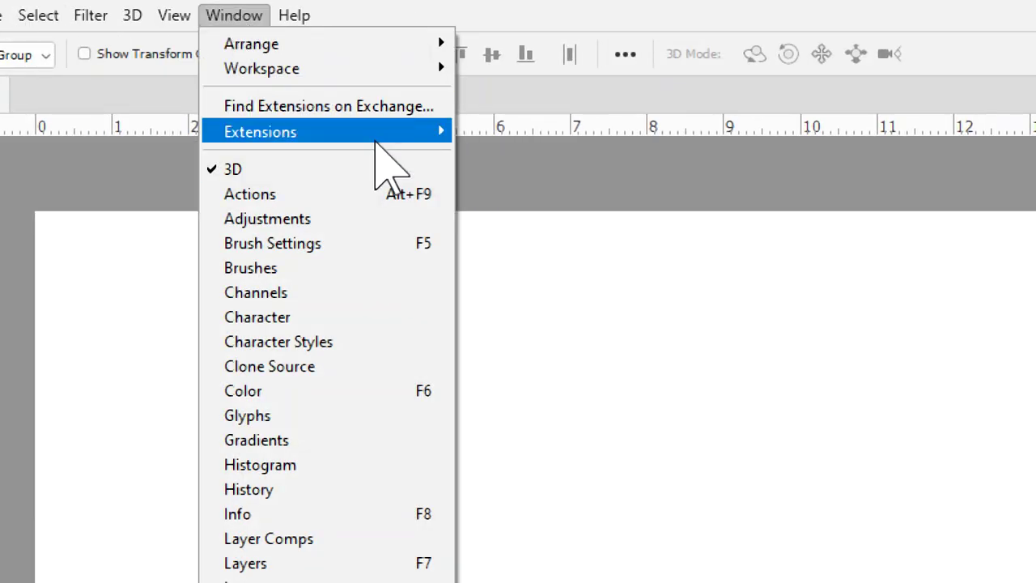
mouse_move(299, 40)
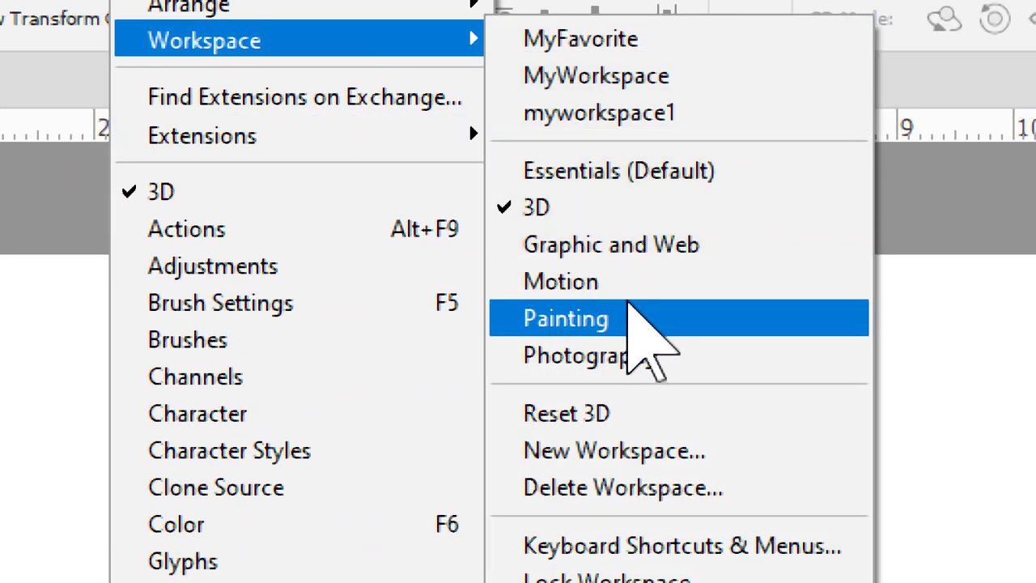
click(631, 318)
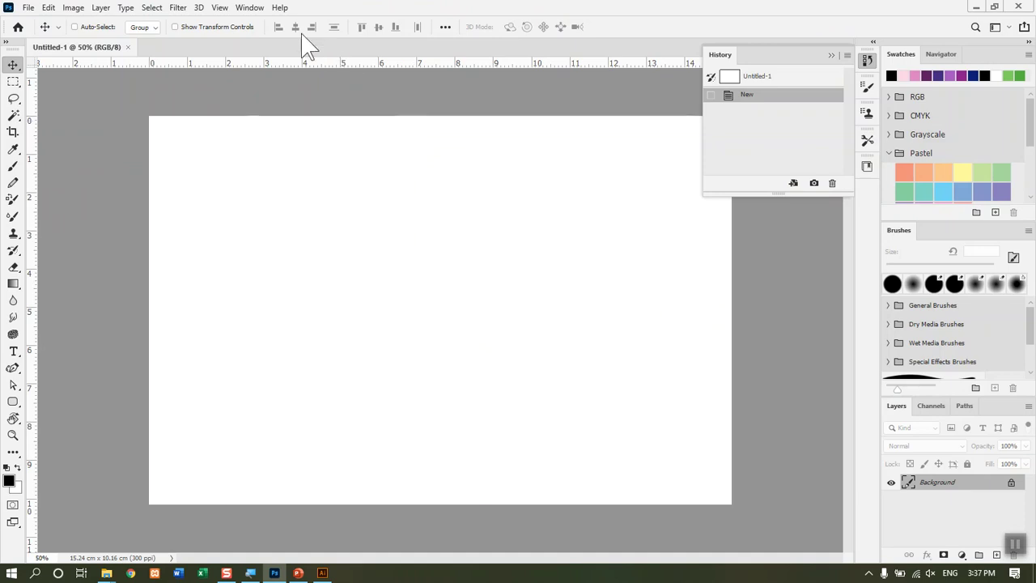
Open the Character and Color panels from the Window menu.
click(251, 8)
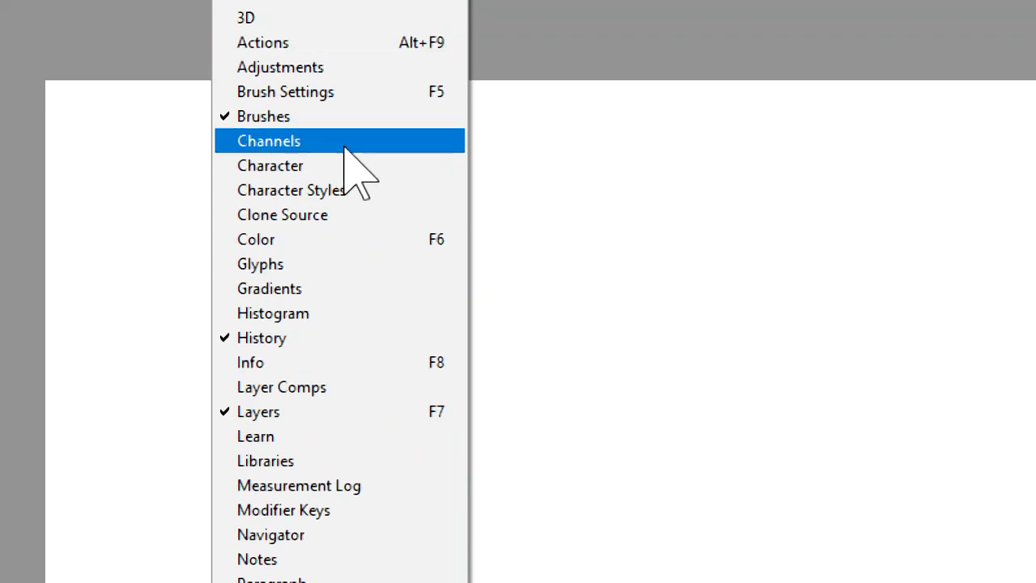
click(284, 168)
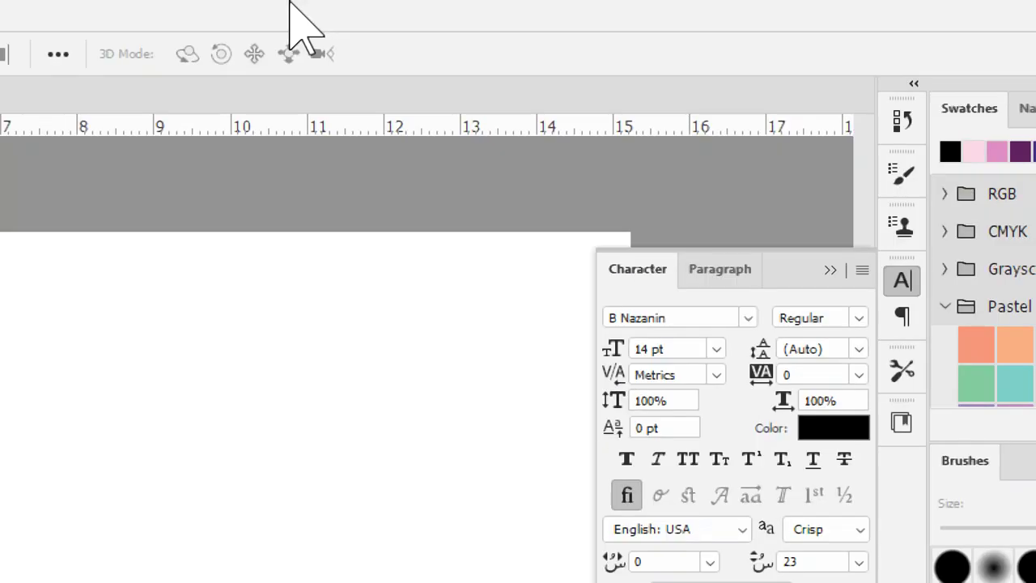
click(198, 10)
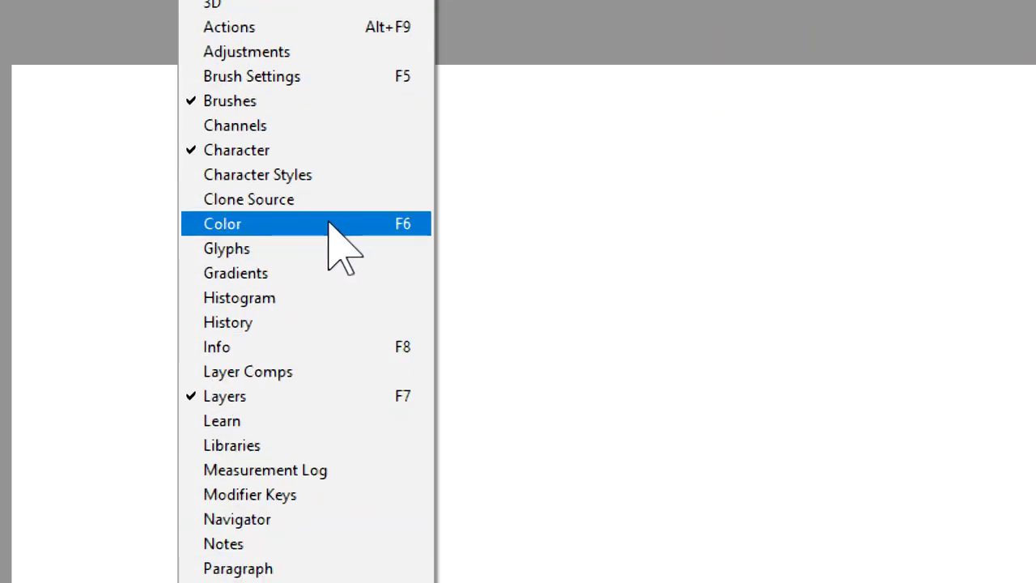
click(299, 227)
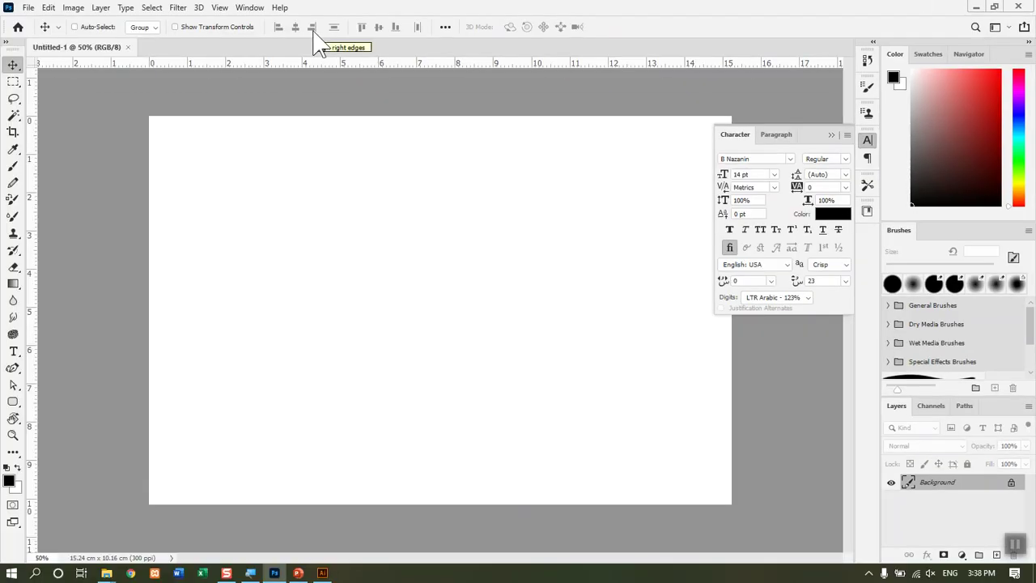
Dock Character on the left, float Color, and stack Layers beneath Character.
mouse_move(814, 137)
mouse_down()
mouse_move(489, 146)
mouse_move(393, 132)
mouse_move(188, 129)
mouse_move(129, 111)
mouse_move(92, 121)
mouse_move(162, 166)
mouse_move(293, 81)
mouse_move(134, 208)
mouse_move(150, 270)
mouse_move(16, 252)
mouse_move(31, 253)
mouse_up()
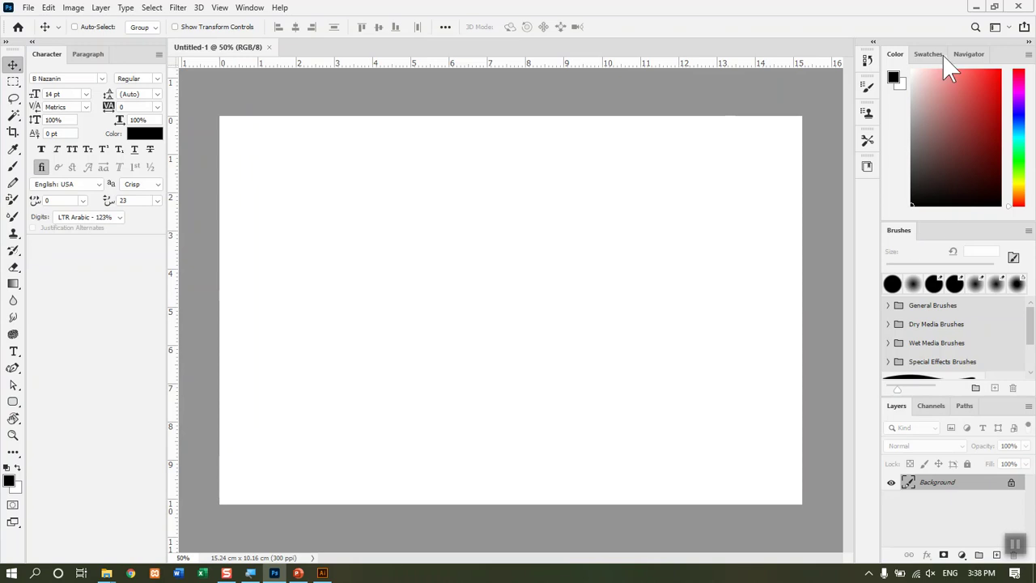
mouse_move(895, 53)
mouse_down()
mouse_move(888, 98)
mouse_move(639, 121)
mouse_up()
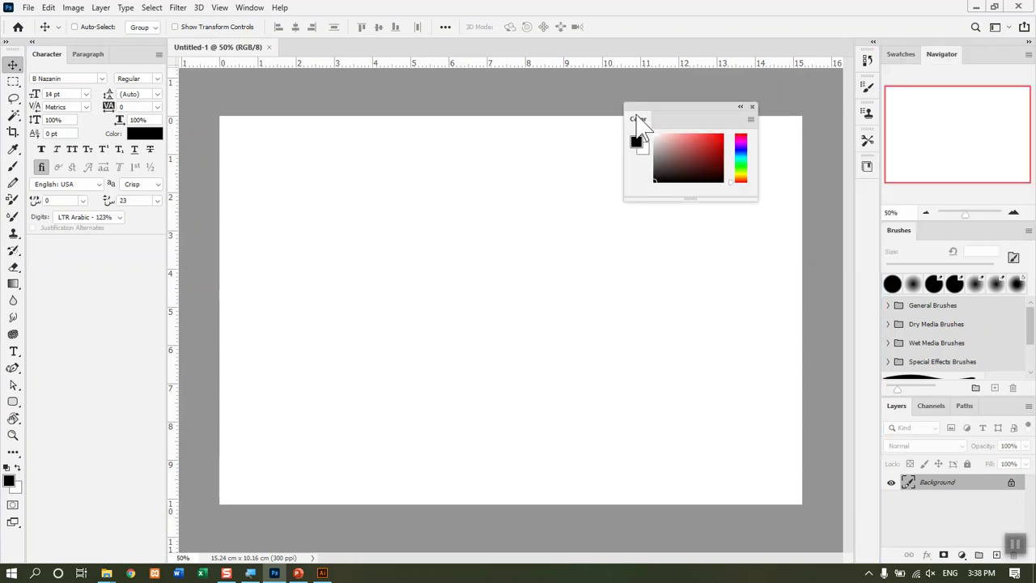
mouse_move(896, 406)
mouse_down()
mouse_move(888, 441)
mouse_move(337, 202)
mouse_up()
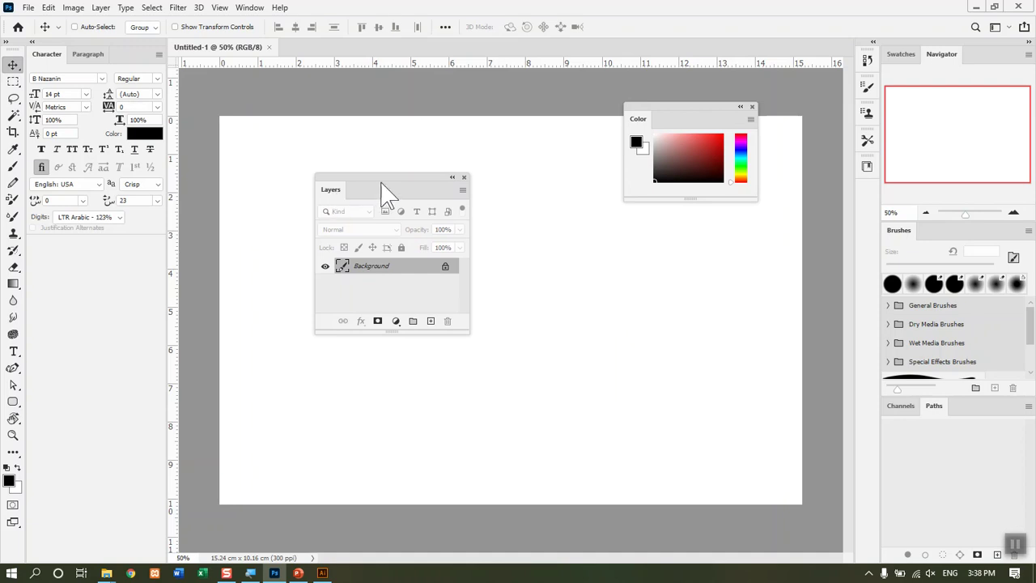
drag(416, 190, 125, 263)
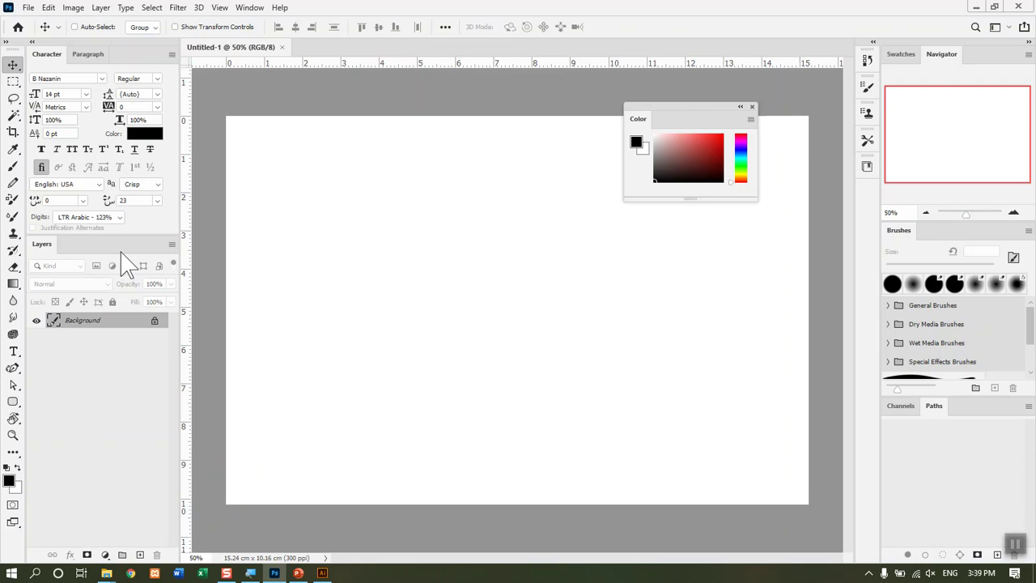
click(251, 8)
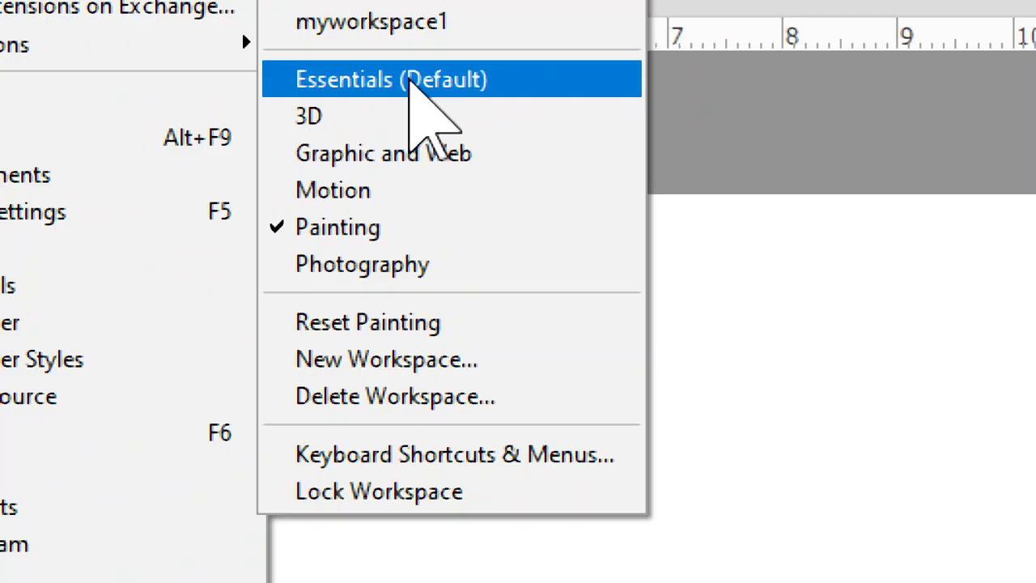
Return to Essentials and open the Character, Patterns and Timeline panels.
mouse_move(81, 44)
click(410, 79)
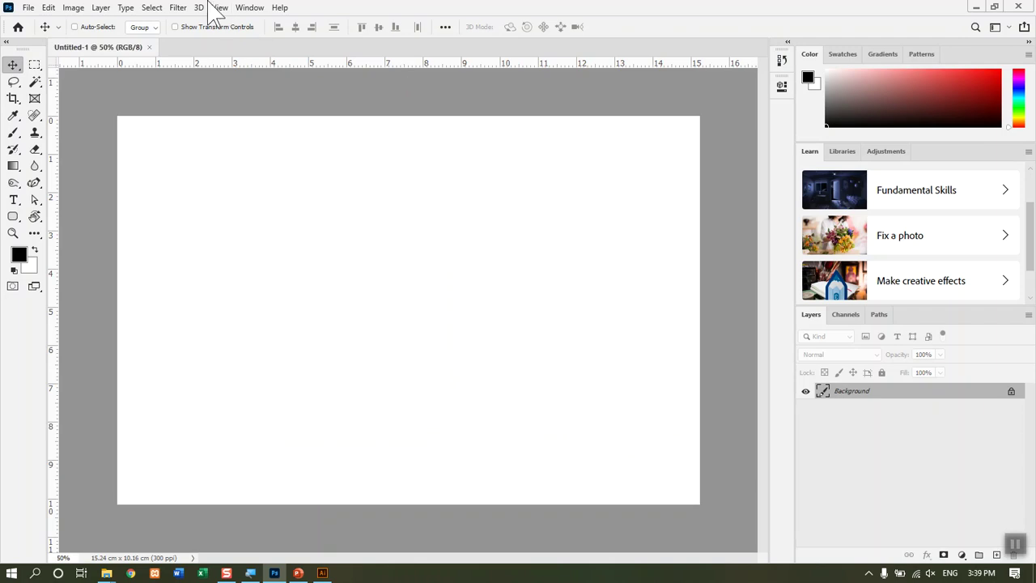
click(249, 8)
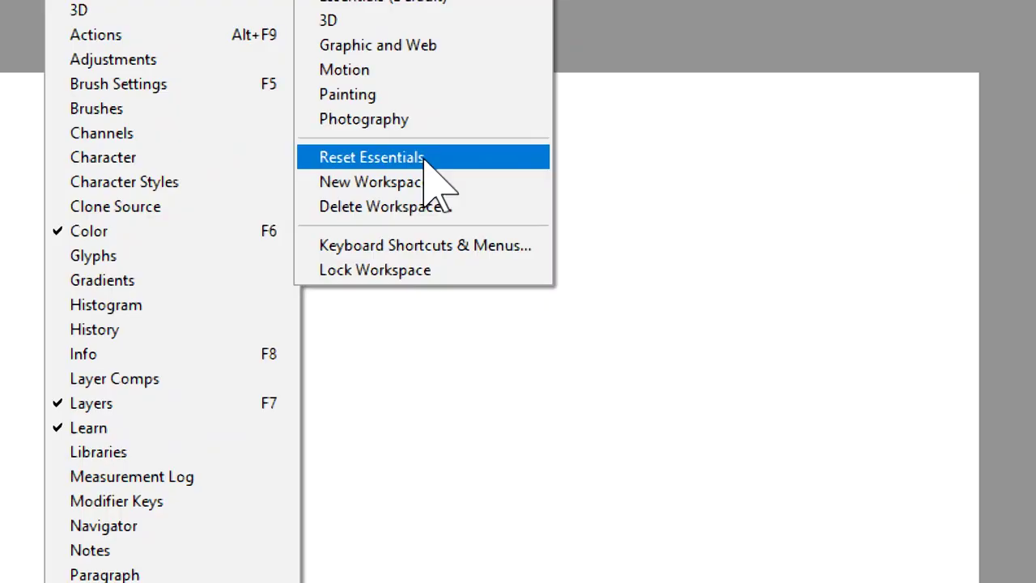
click(144, 160)
click(134, 16)
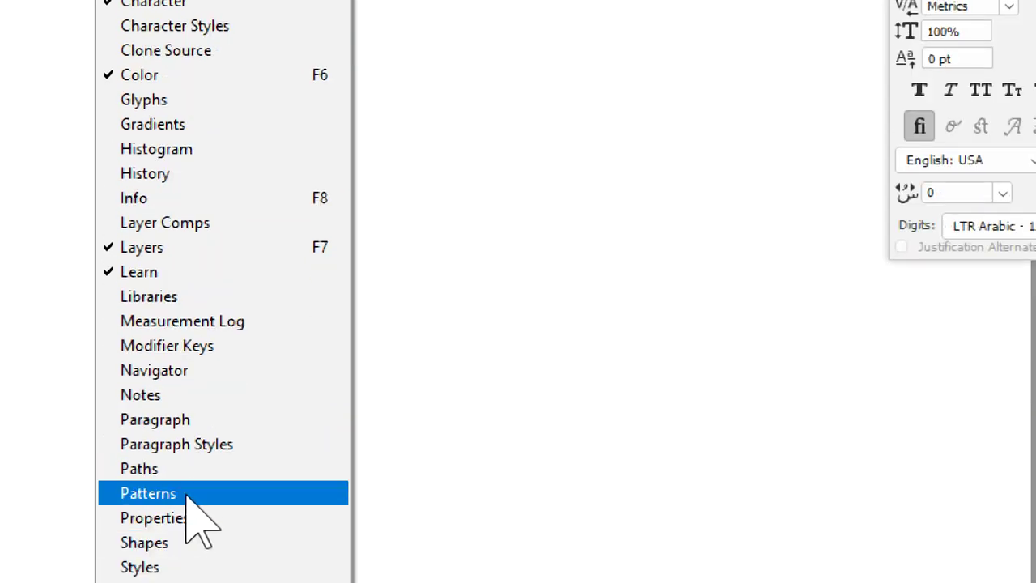
click(186, 492)
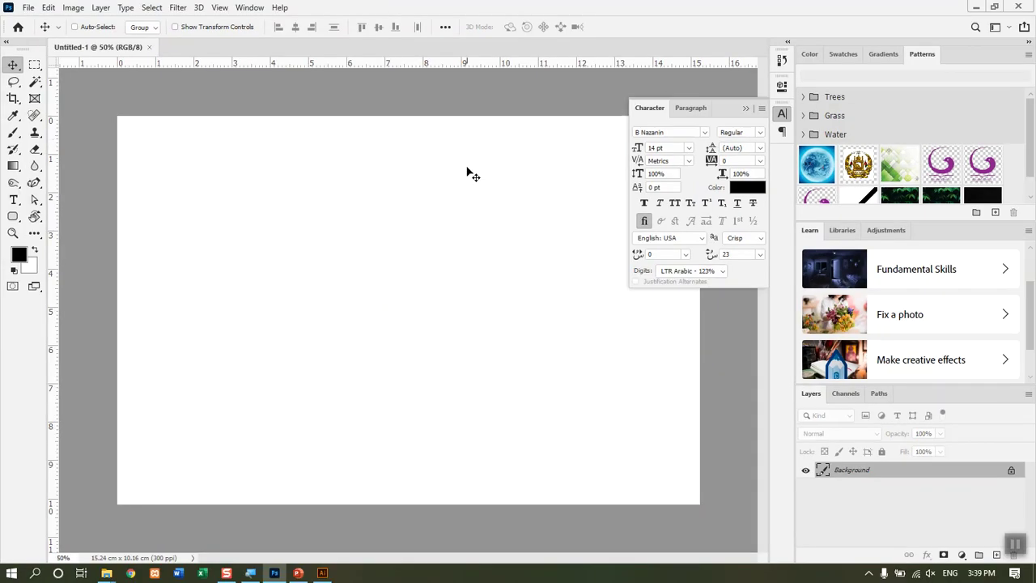
click(250, 8)
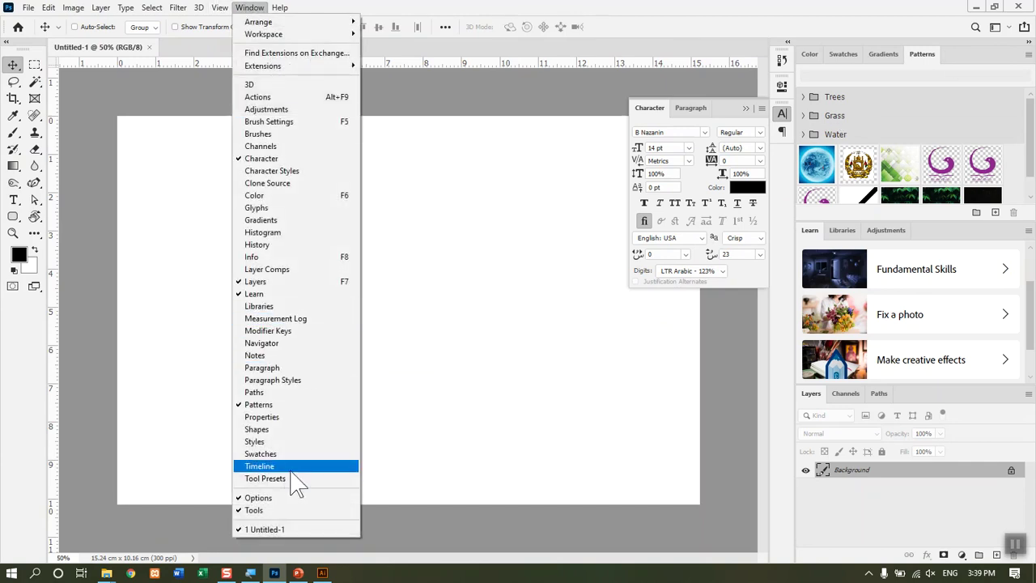
click(286, 467)
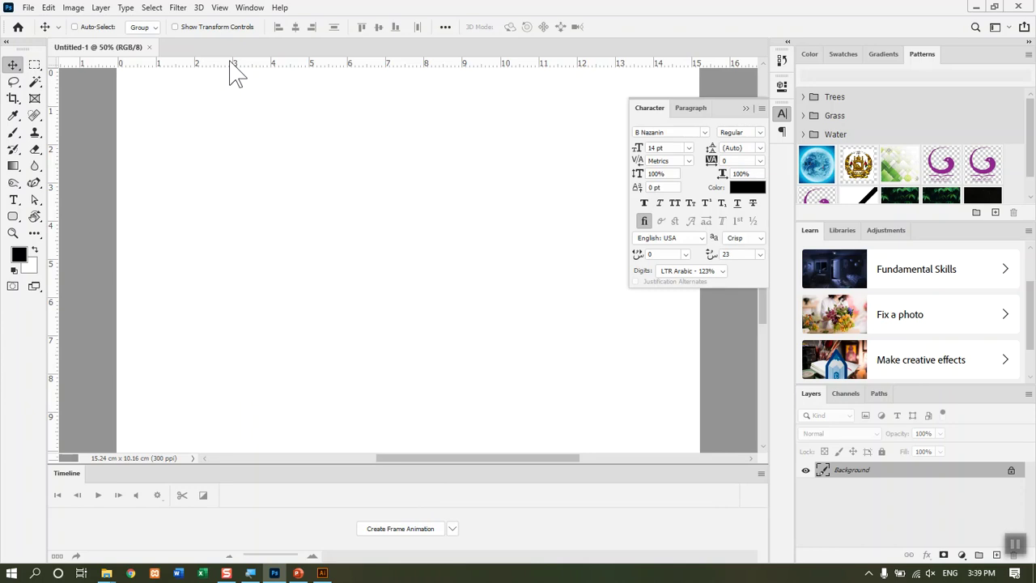
click(252, 8)
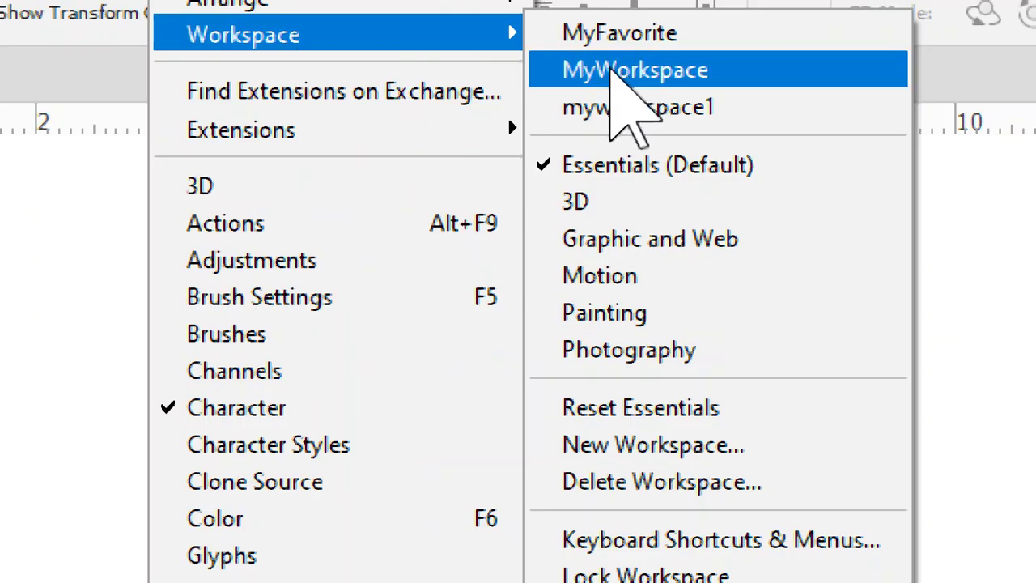
Save the current layout as a new workspace called 'MyNewWrokspace' and confirm it's listed.
click(677, 437)
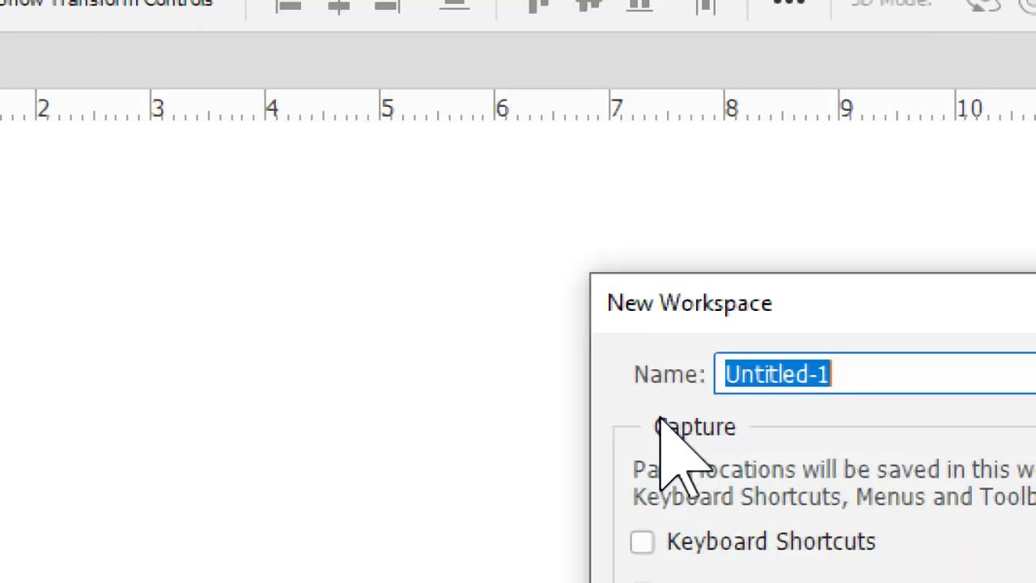
click(704, 384)
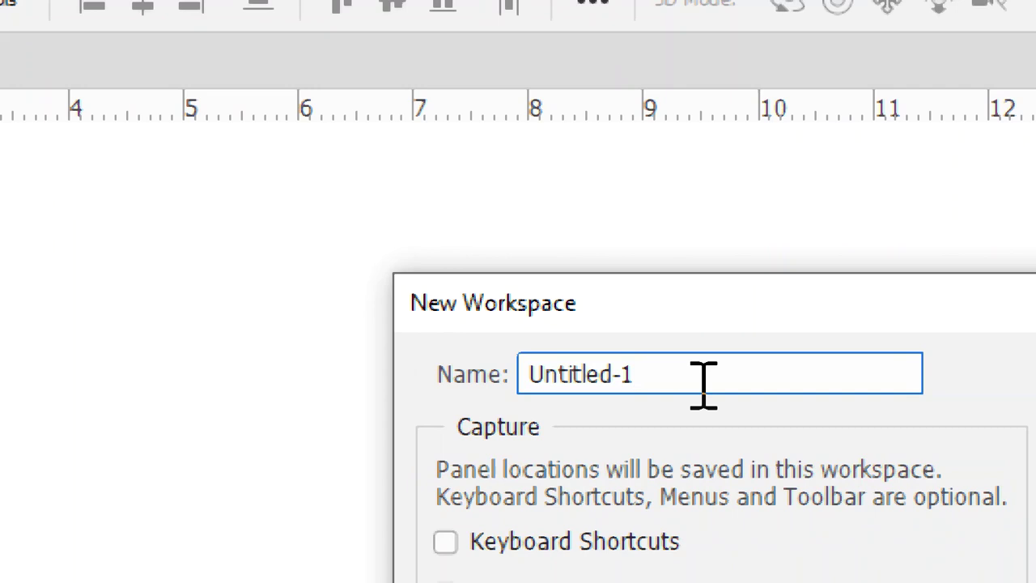
double_click(704, 381)
text(N)
key(BackSpace)
text(My)
text(New)
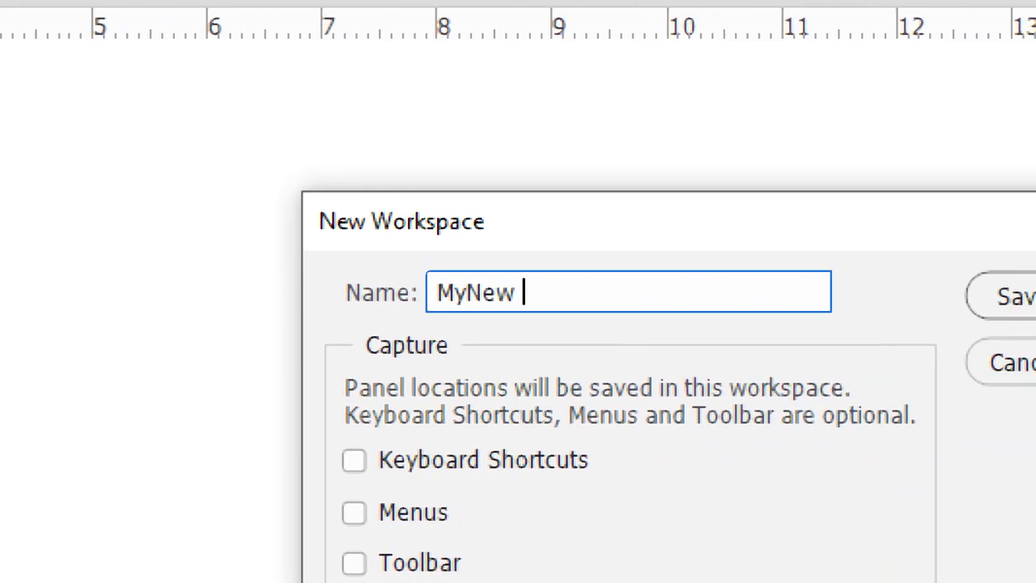
key(BackSpace)
text(W)
text(rok)
text(space)
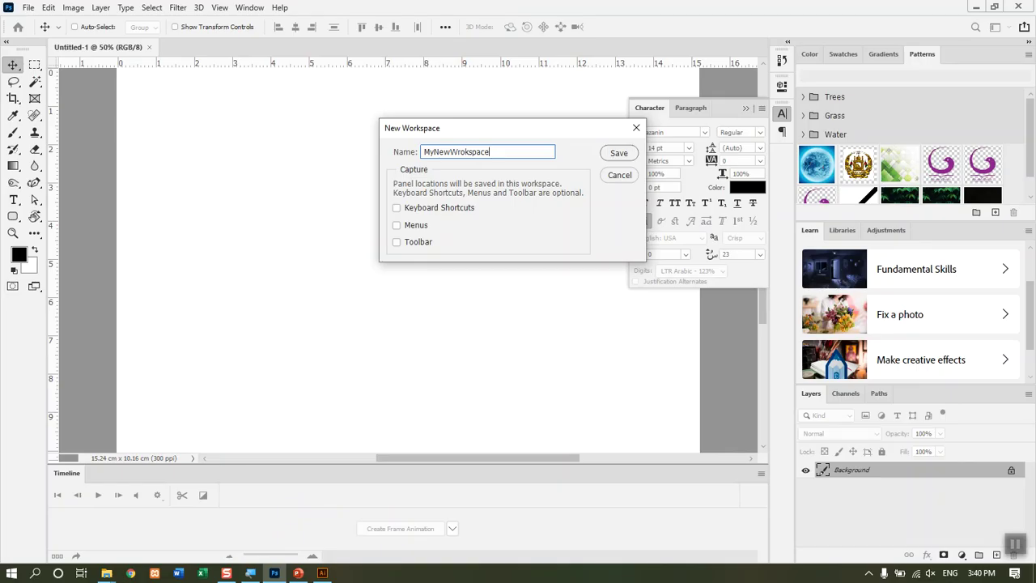
click(620, 153)
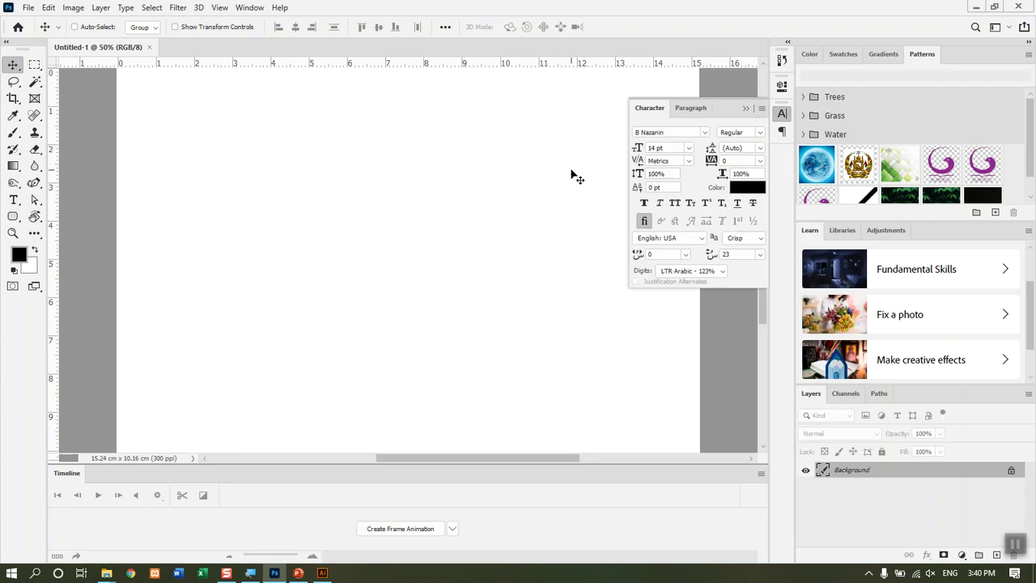
click(250, 7)
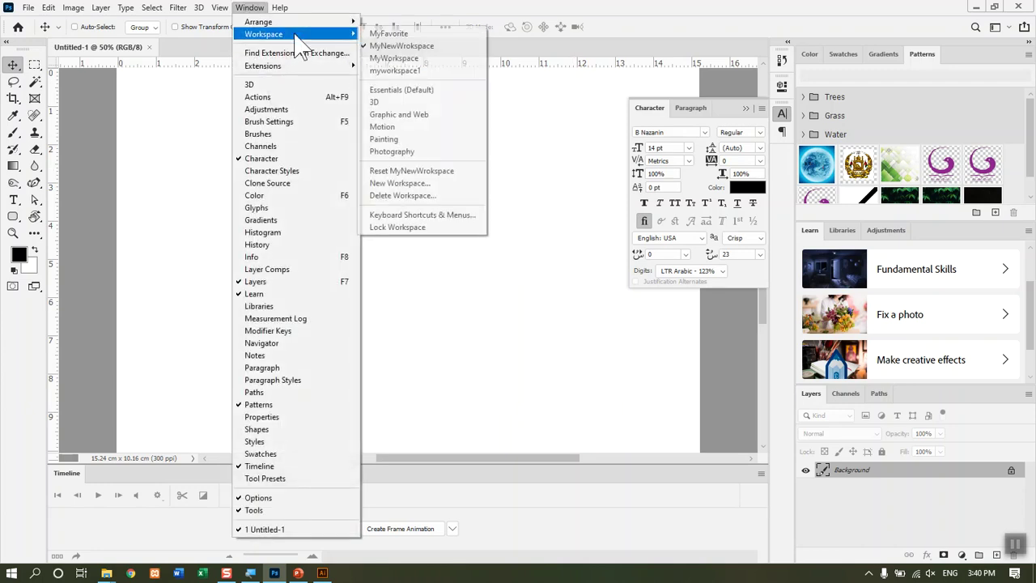
mouse_move(97, 18)
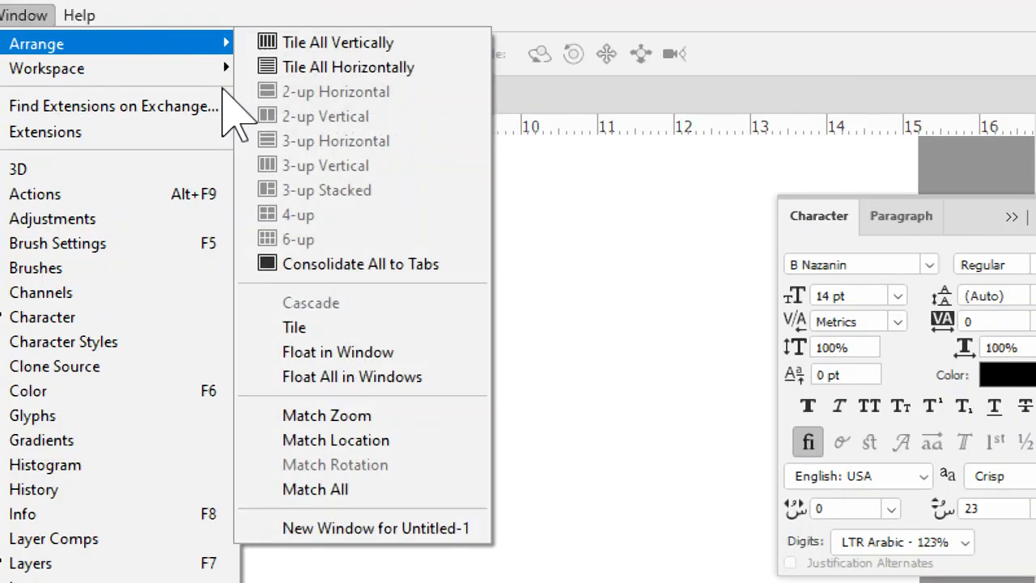
mouse_move(97, 55)
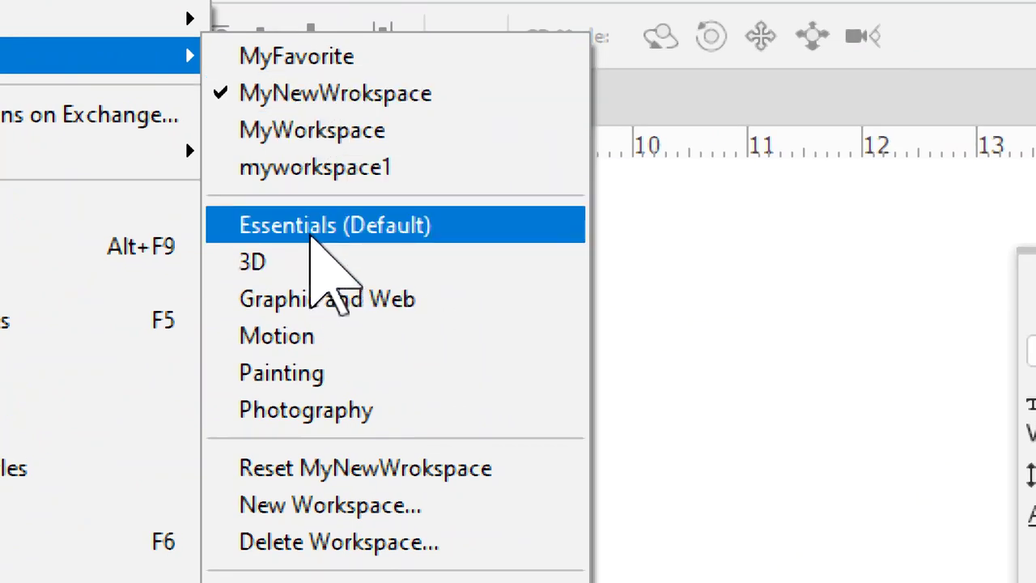
Reset to the default Essentials layout with Color, Learn and Layers panels.
click(323, 228)
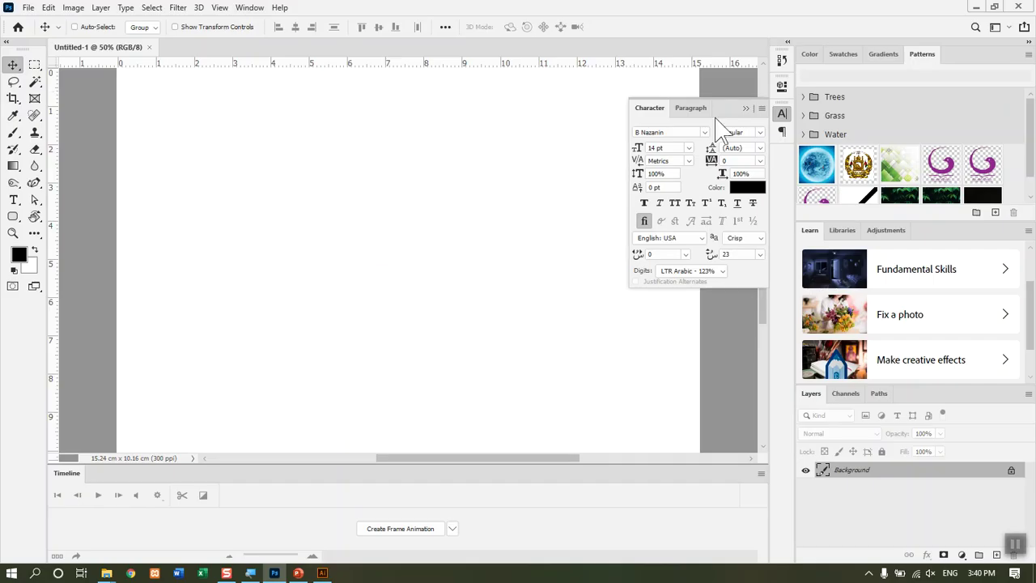
click(247, 8)
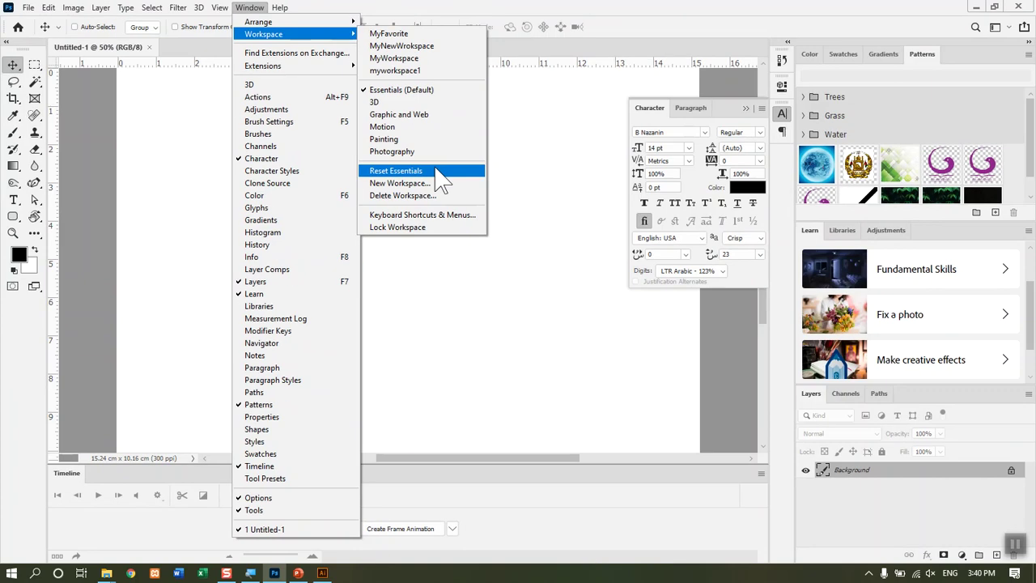
click(437, 171)
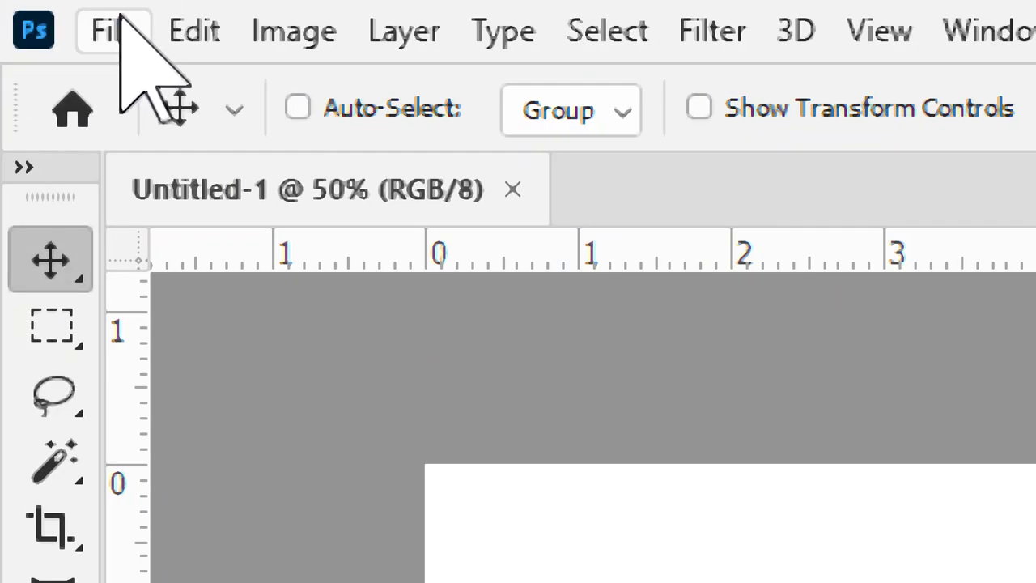
Create a new A5 Print-preset document in landscape orientation, 21 × 14.8 cm at 300 ppi.
click(58, 17)
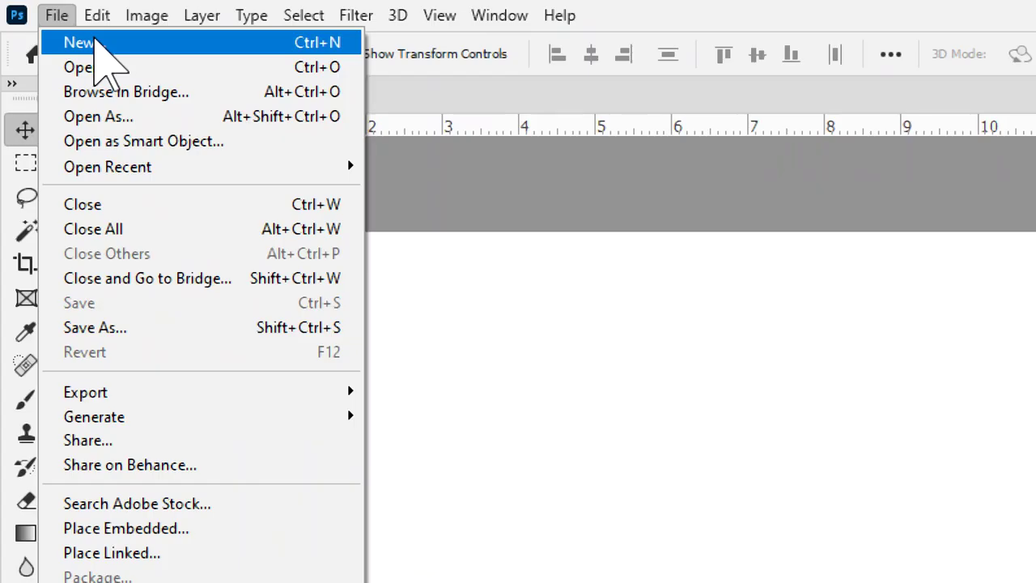
click(94, 42)
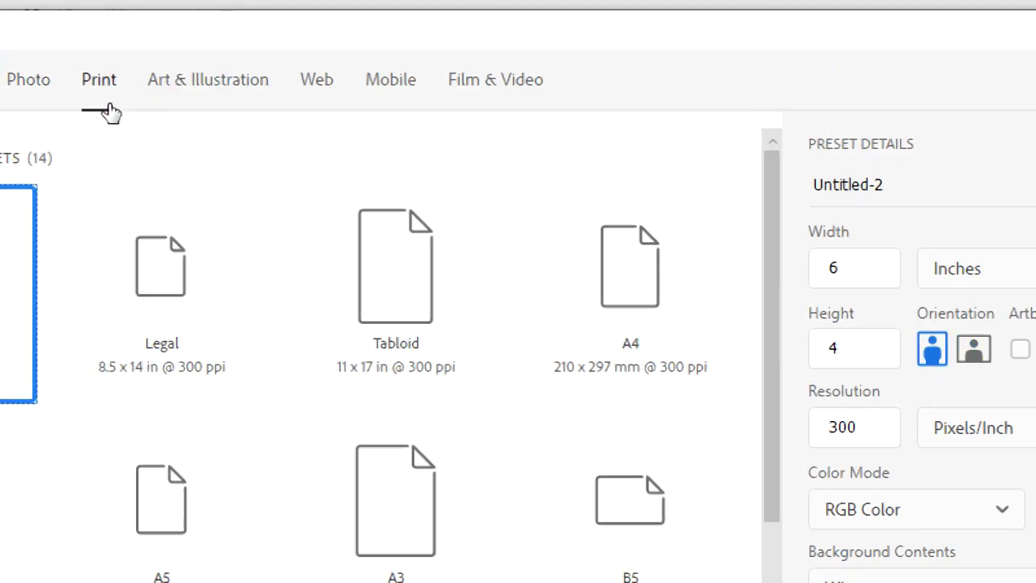
click(110, 79)
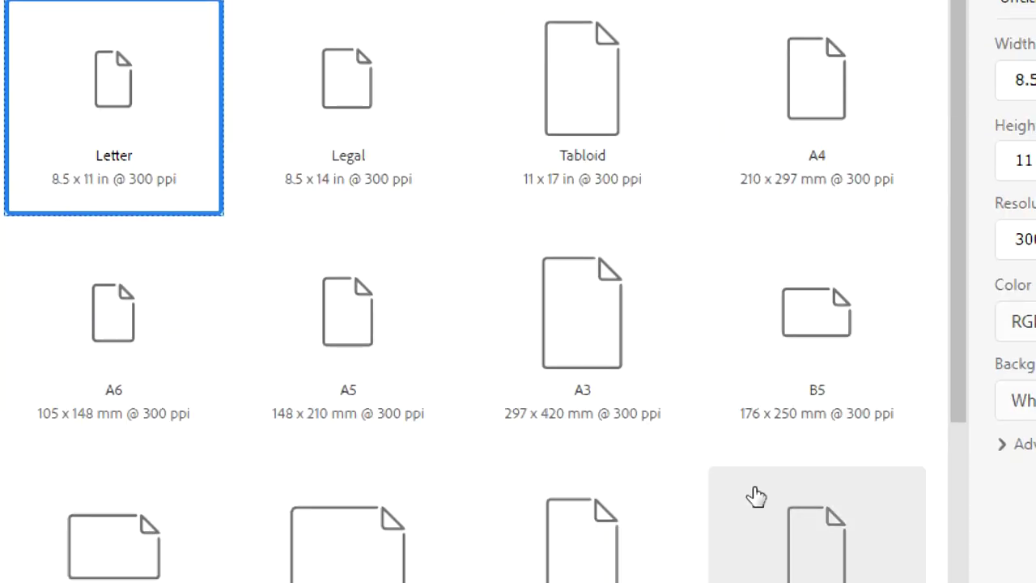
click(399, 343)
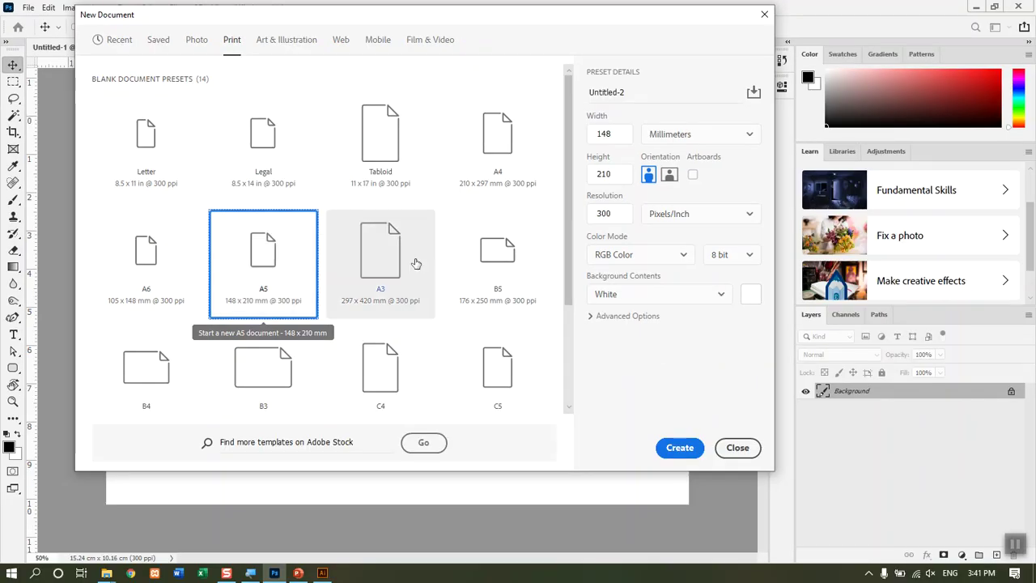
click(669, 176)
click(681, 449)
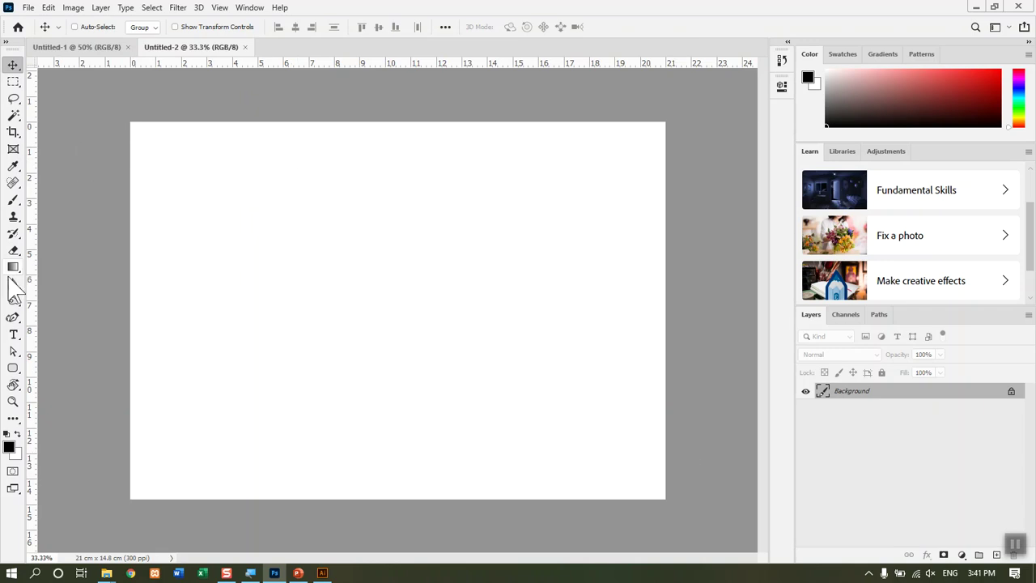
Draw a large rectangle on the left and a smaller one on the right.
click(13, 368)
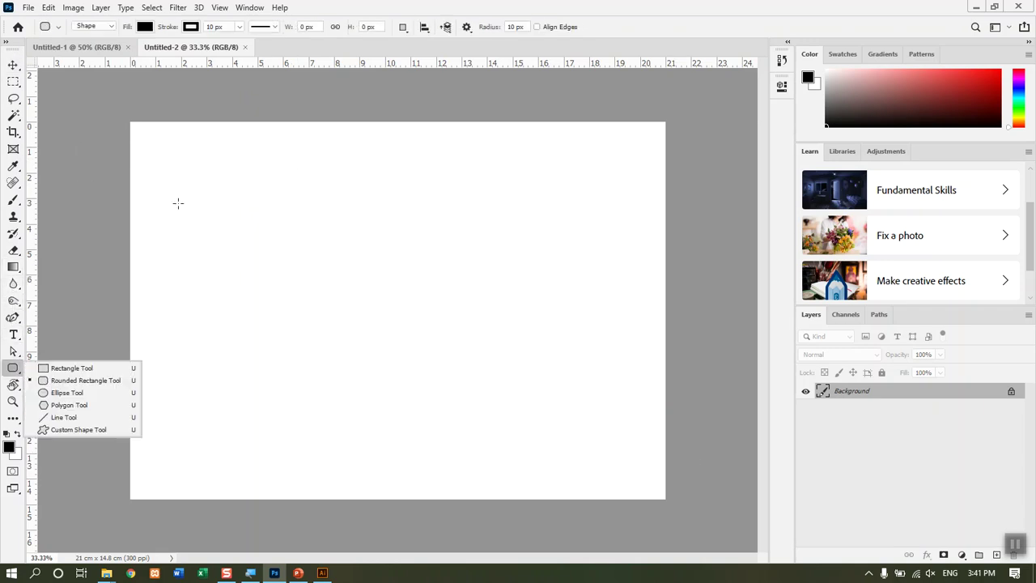
click(65, 377)
drag(209, 180, 397, 384)
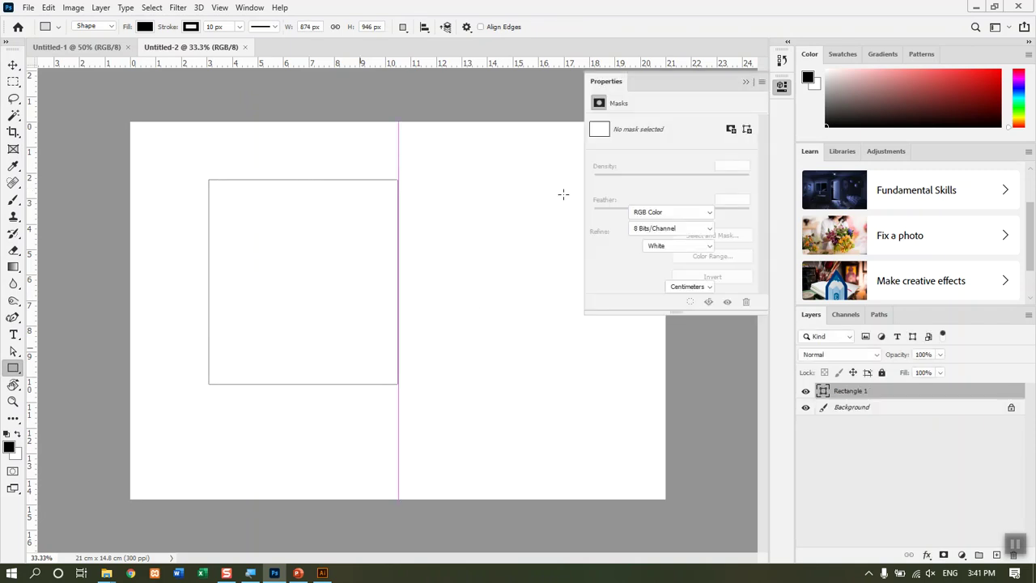
mouse_move(483, 243)
mouse_down()
mouse_move(543, 351)
mouse_move(578, 373)
mouse_up()
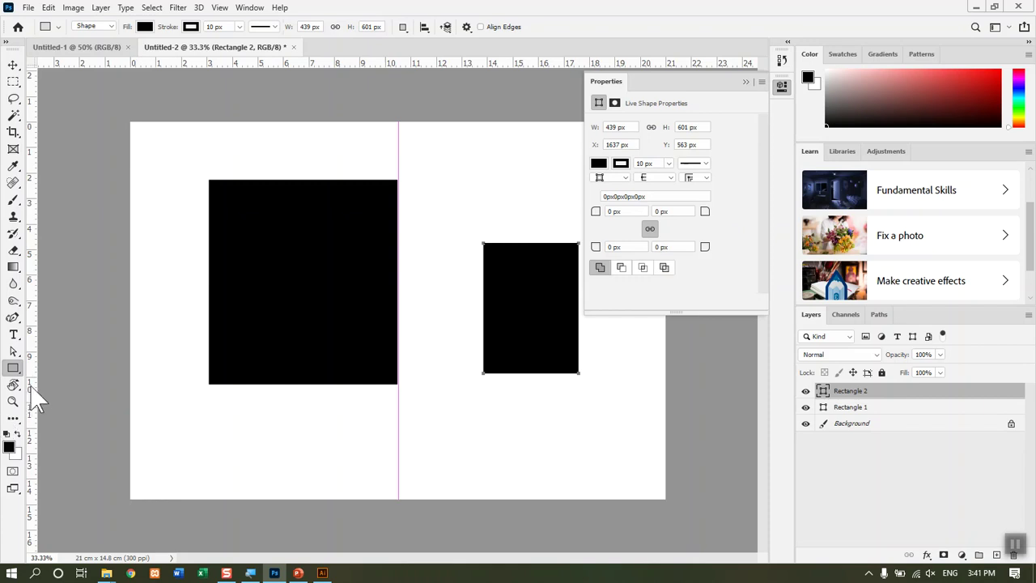
Draw a tall ellipse shape at the lower left of the canvas.
right_click(13, 368)
click(65, 393)
drag(124, 300, 260, 516)
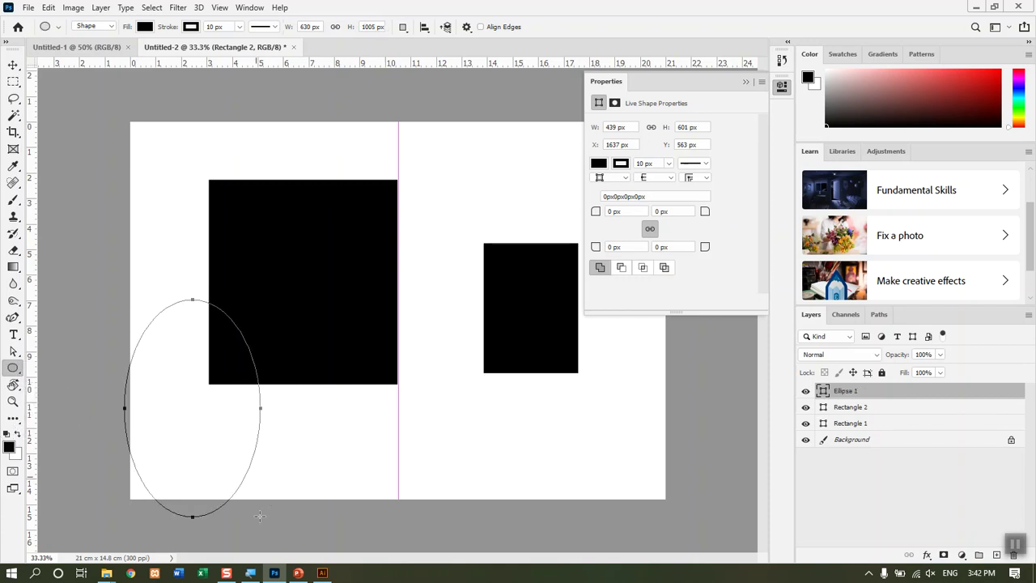
click(28, 8)
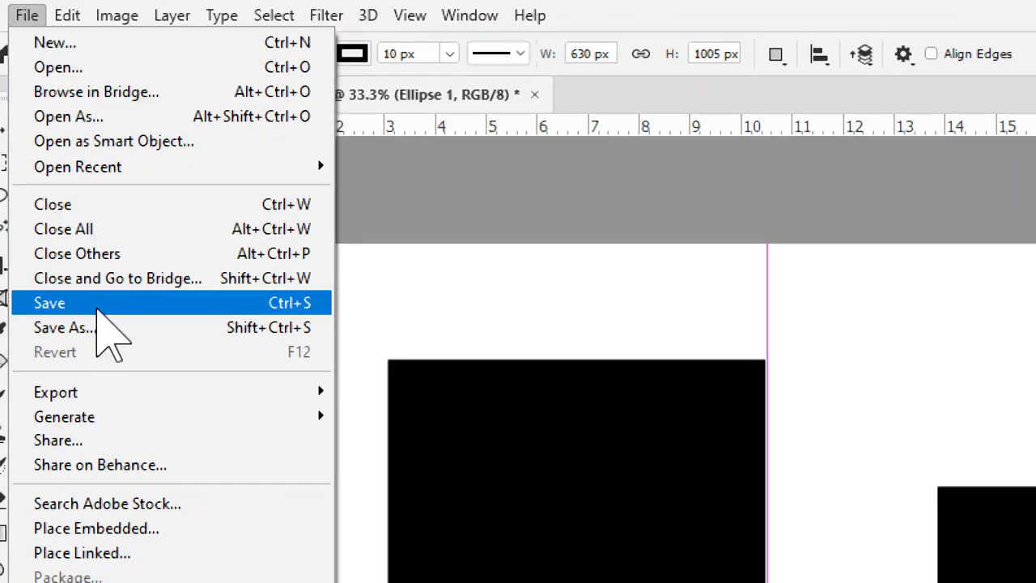
Save the document as Untitled-2.psd on the Desktop, then minimize Photoshop.
click(99, 305)
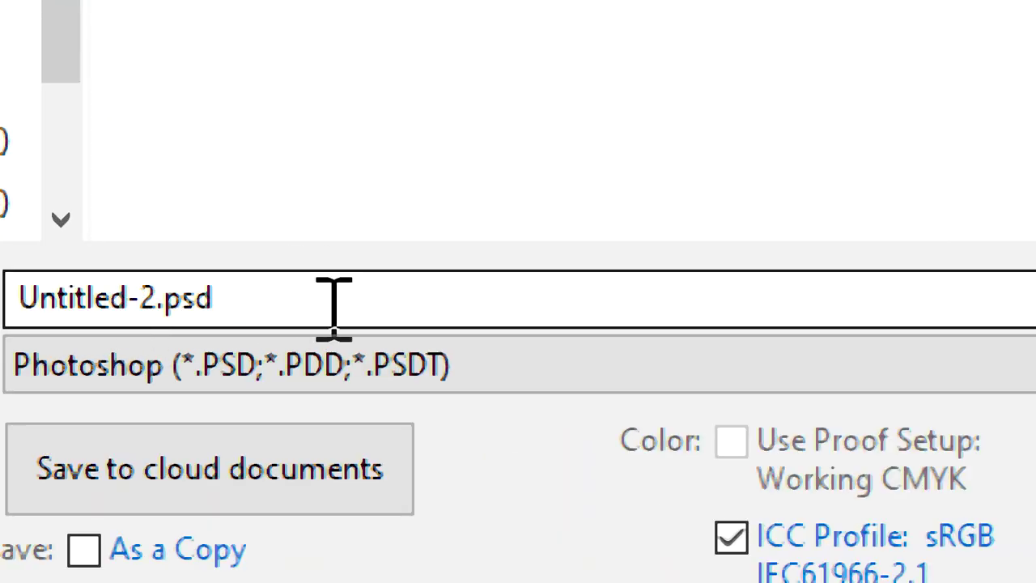
click(640, 303)
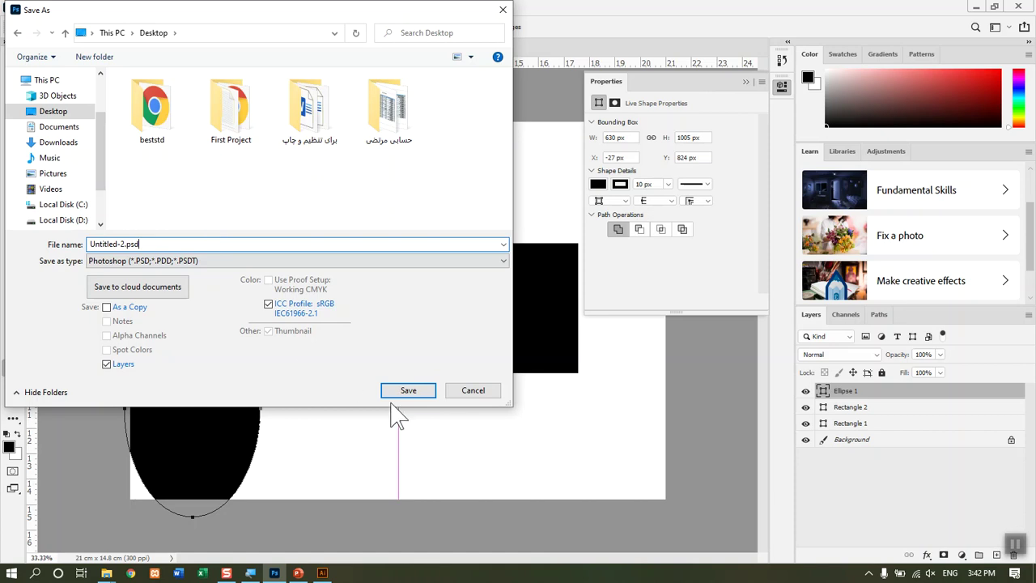
click(411, 391)
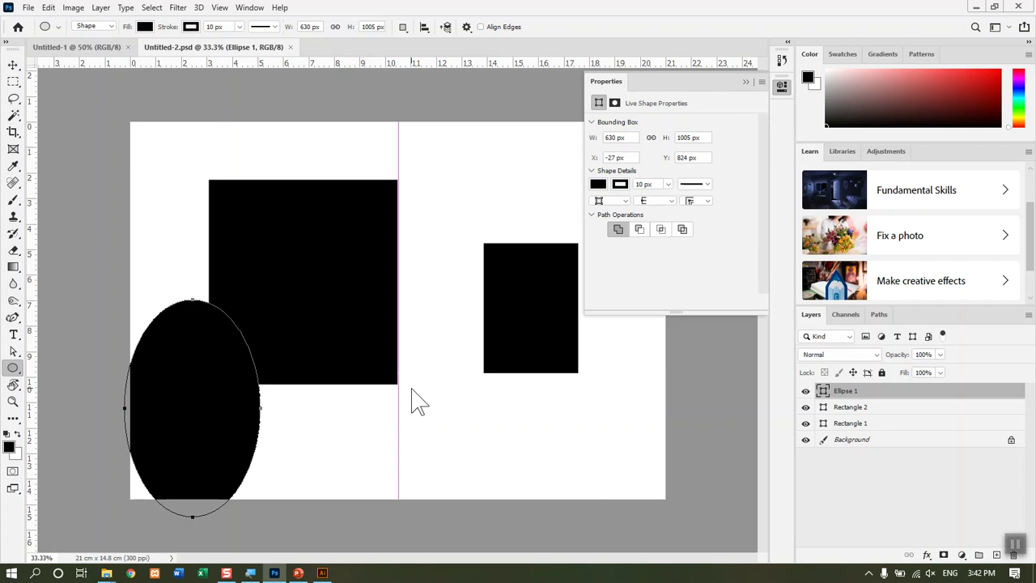
click(745, 83)
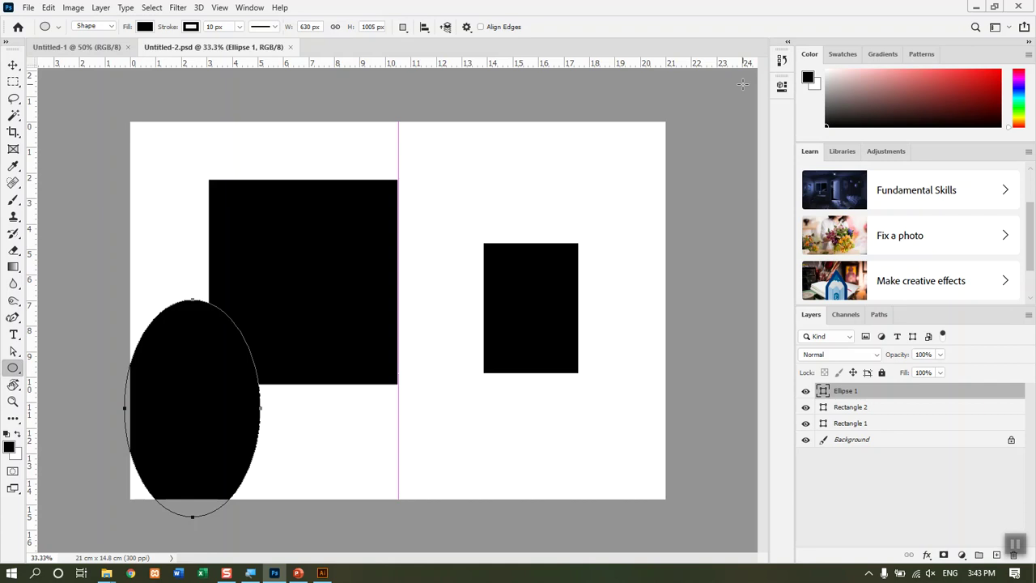
click(977, 7)
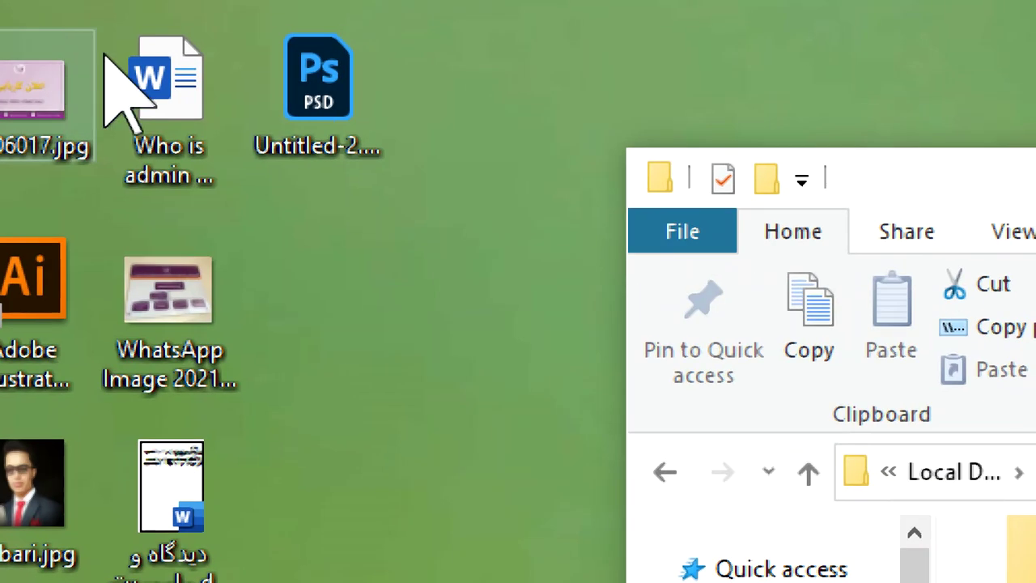
Rename the desktop file Untitled-2.psd to New.psd.
click(295, 152)
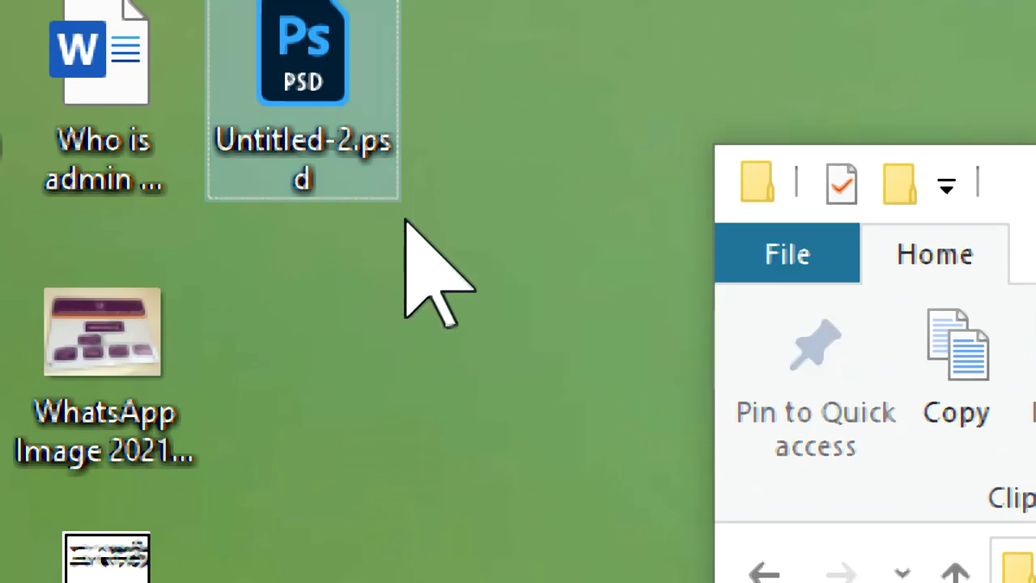
key(F2)
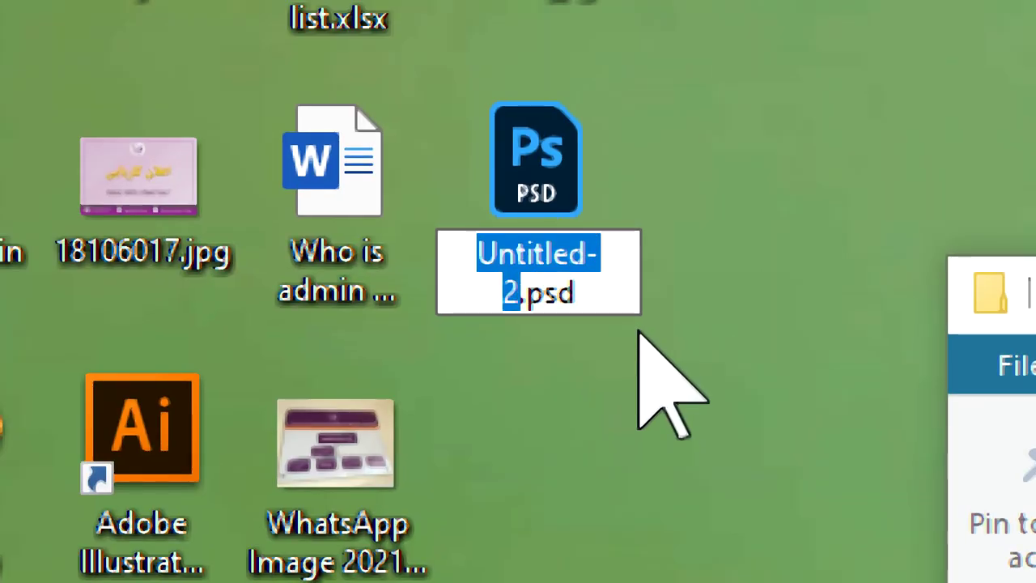
click(543, 292)
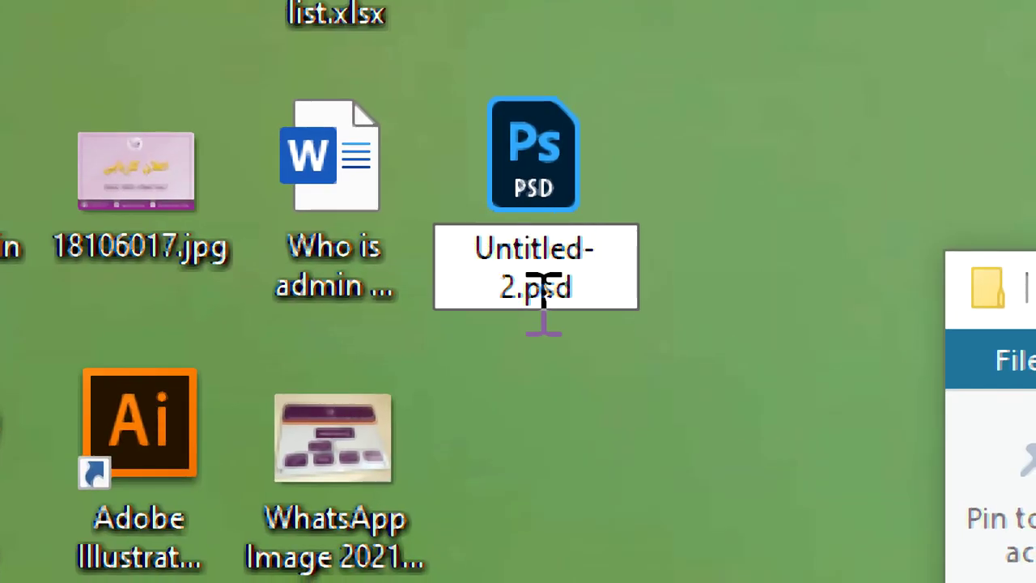
key(Left)
key(Left)
key(BackSpace)
key(BackSpace)
key(BackSpace)
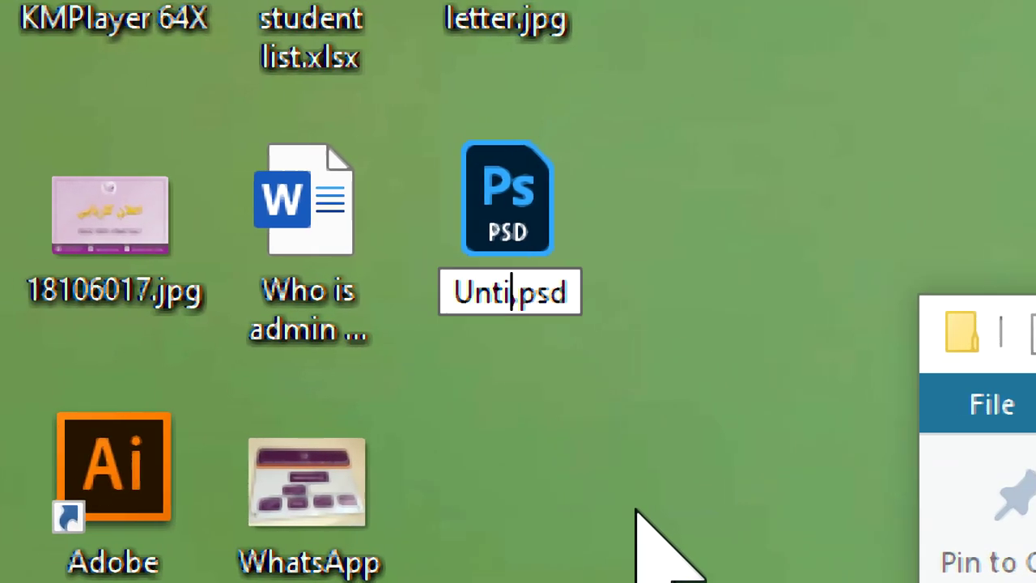
key(BackSpace)
key(BackSpace)
key(BackSpace)
key(BackSpace)
text(New)
key(Return)
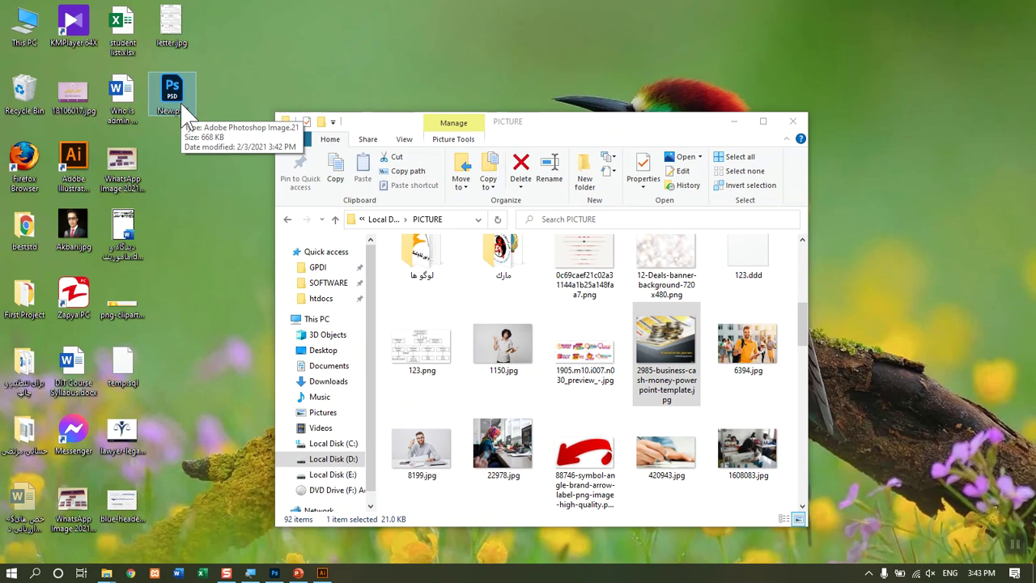
Switch back to Photoshop, showing the blank Untitled-1 document.
key(alt+Tab)
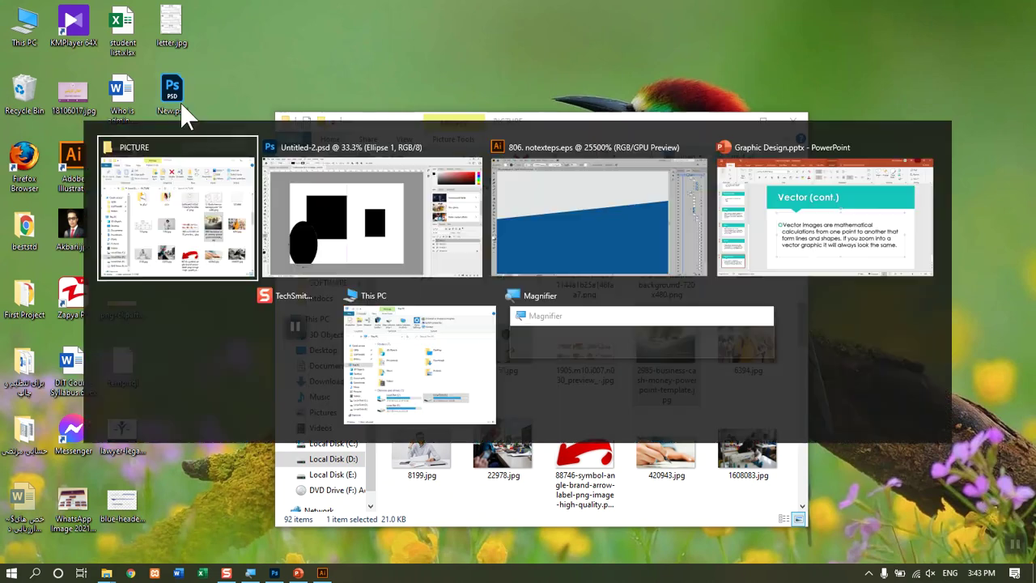
key(alt+Tab)
key(Tab)
key(Tab)
key(Tab)
key(Tab)
key(alt+Tab)
key(ctrl+w)
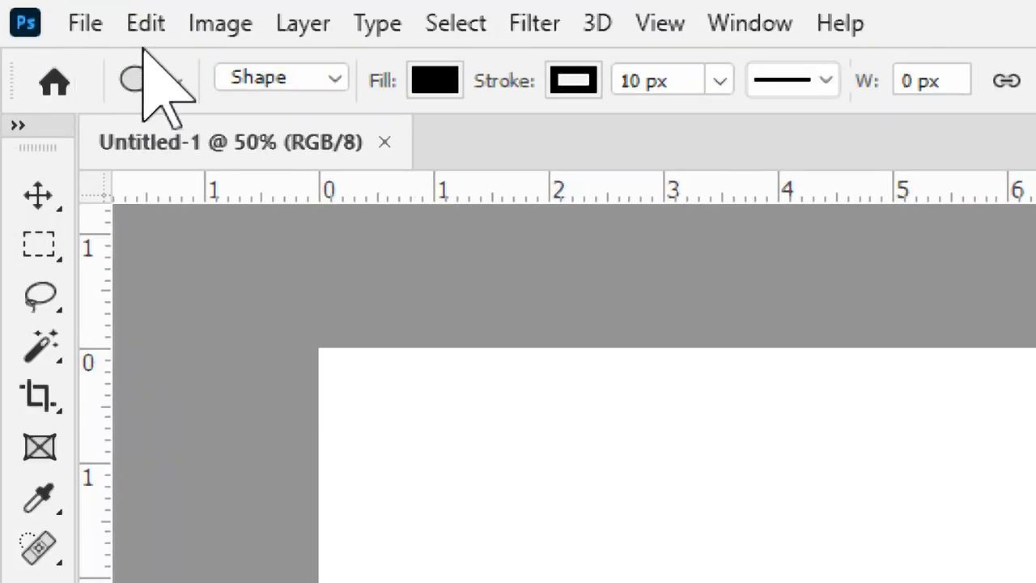
Open New.psd from the Desktop.
click(58, 23)
click(150, 104)
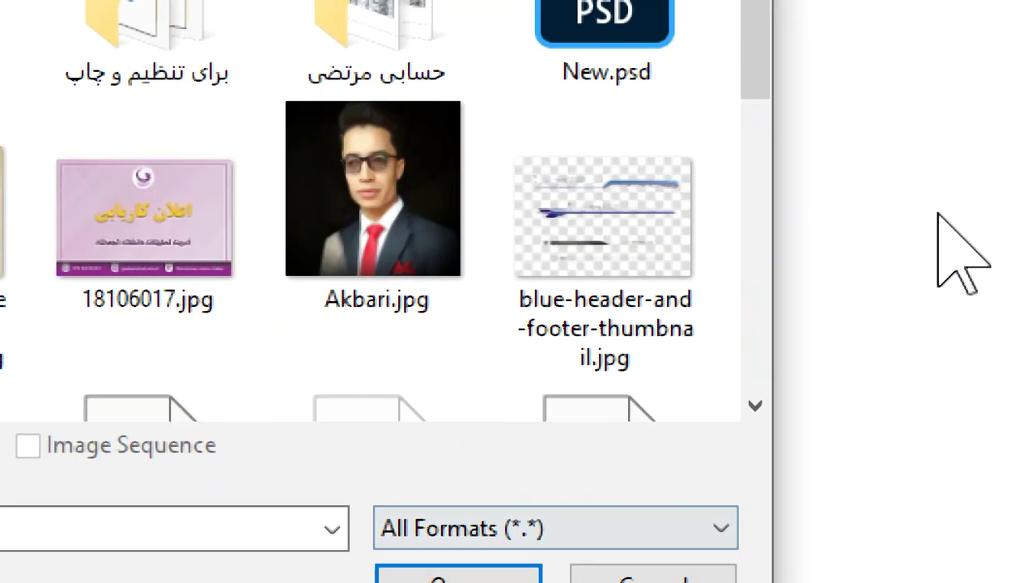
double_click(640, 8)
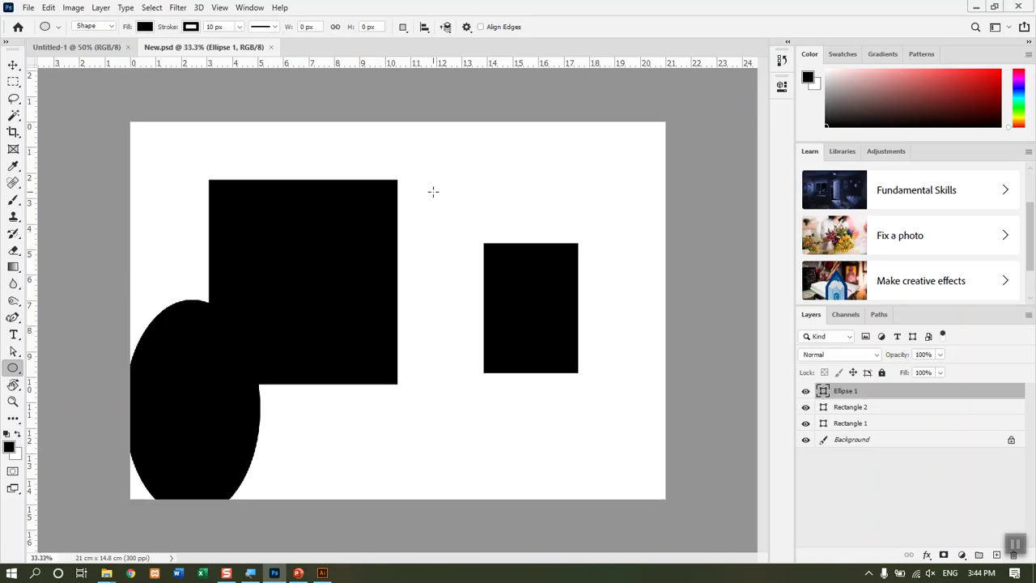
Move Rectangle 1 to the lower right and select Rectangle 2.
key(v)
right_click(368, 247)
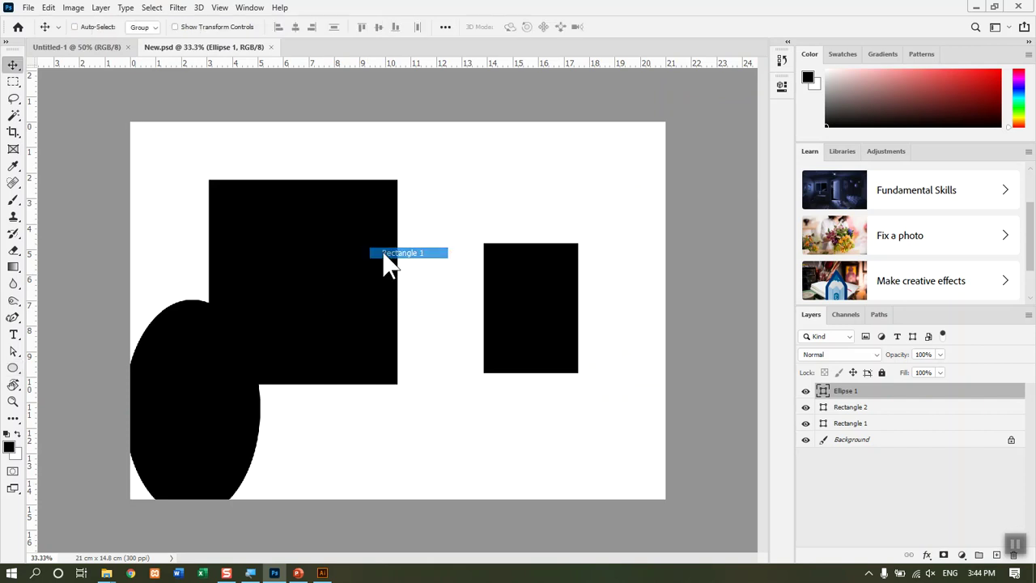
click(385, 254)
mouse_move(385, 257)
mouse_down()
mouse_move(418, 211)
mouse_move(502, 319)
mouse_move(347, 212)
mouse_up()
right_click(502, 319)
click(534, 318)
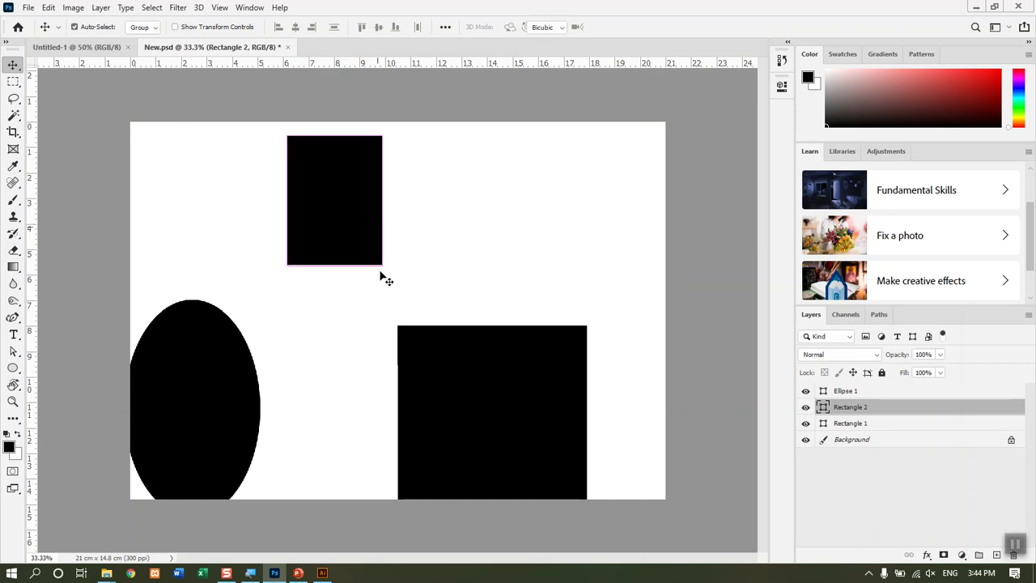
Free-transform Rectangle 2 larger toward the lower right so it overlaps the other rectangle.
key(ctrl+t)
drag(382, 264, 479, 327)
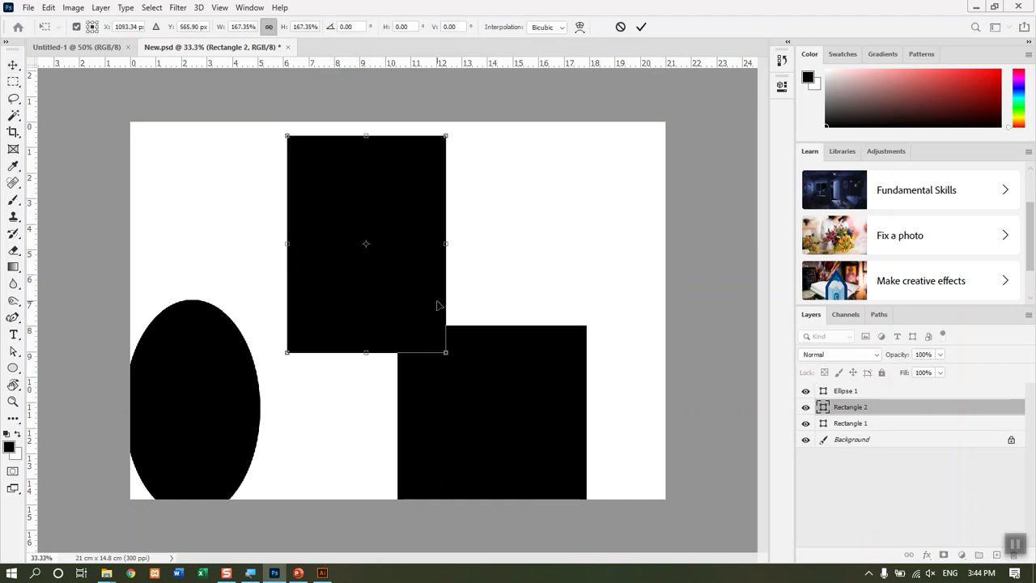
key(Return)
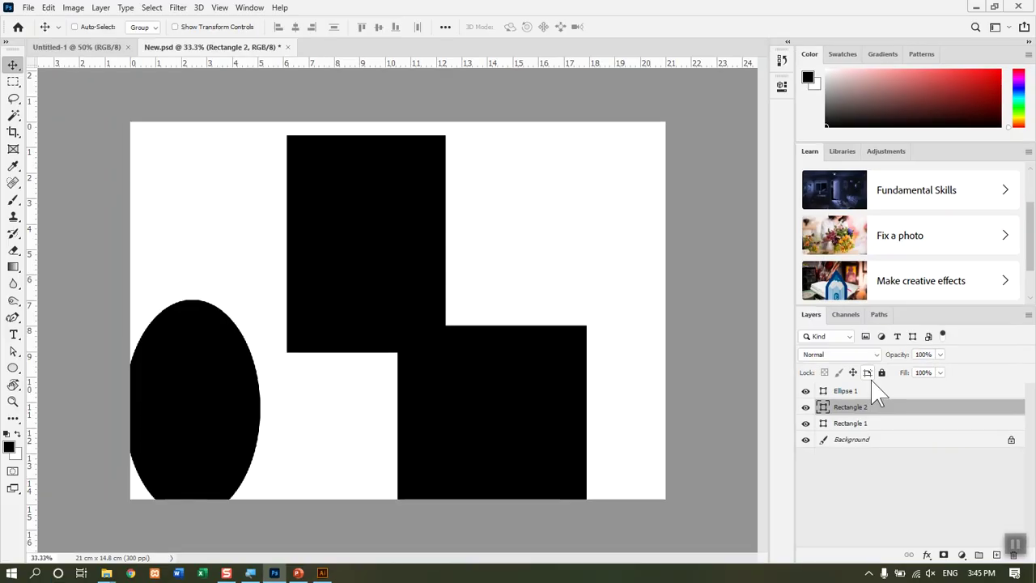
Bring up the New Document settings showing a 210 × 148 mm preset.
right_click(344, 253)
click(346, 248)
key(ctrl+n)
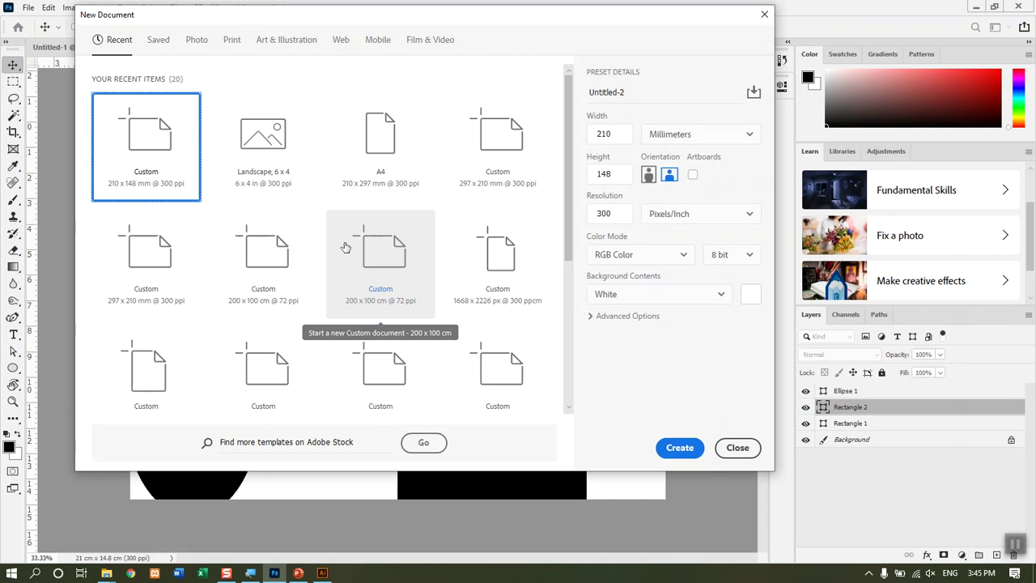
Close the dialog and start a new document from the File menu.
key(Escape)
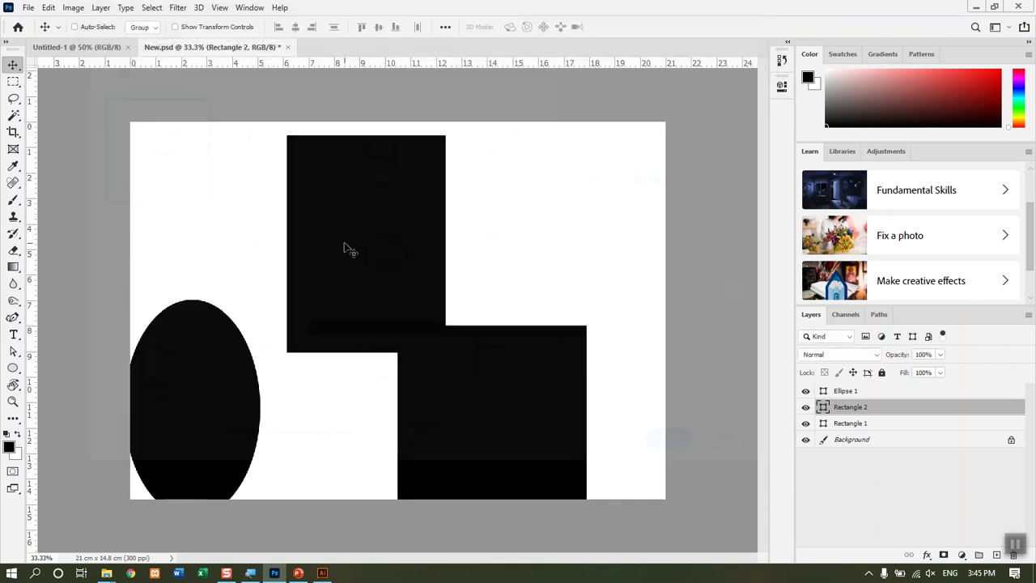
click(26, 8)
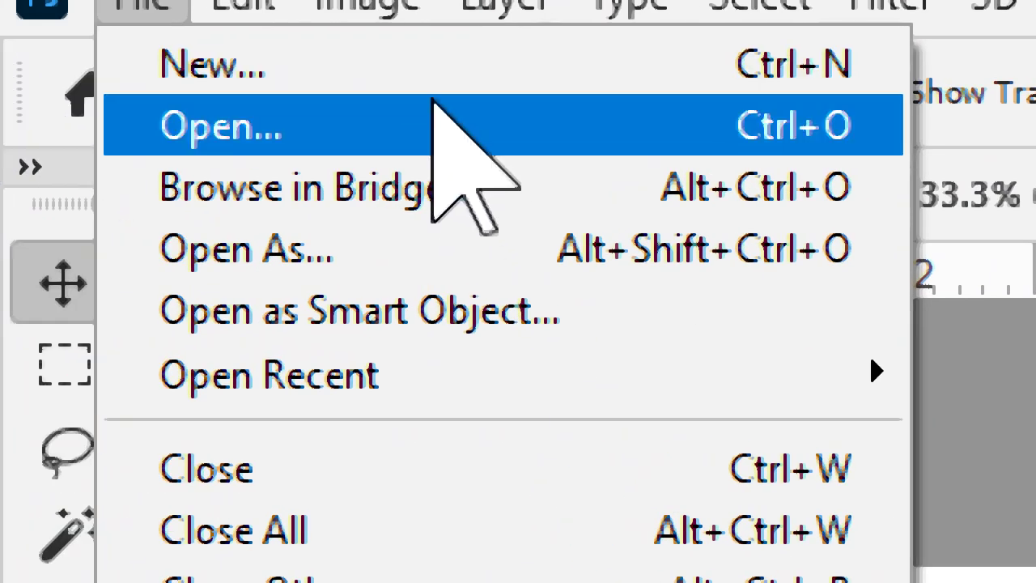
click(433, 87)
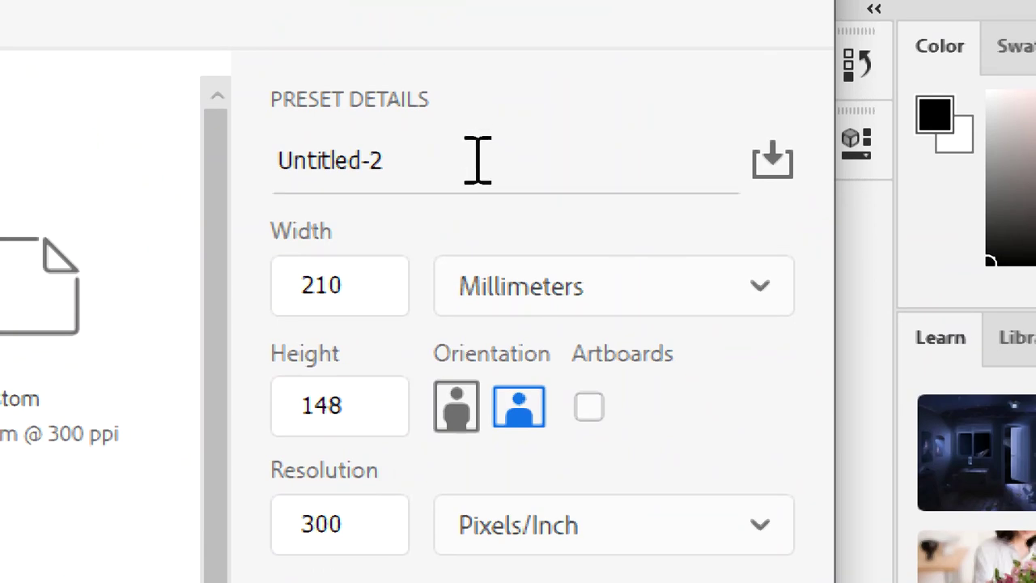
Rename the preset from Untitled-2 to 'New Page'.
click(476, 33)
key(shift+Left)
key(ctrl+a)
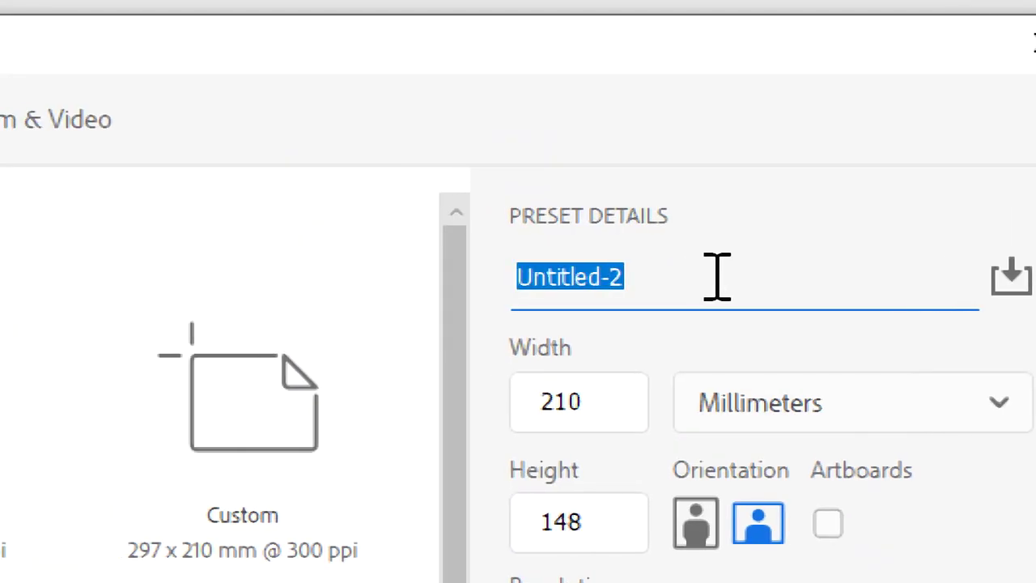
text(Nw)
key(BackSpace)
text(ew PAge)
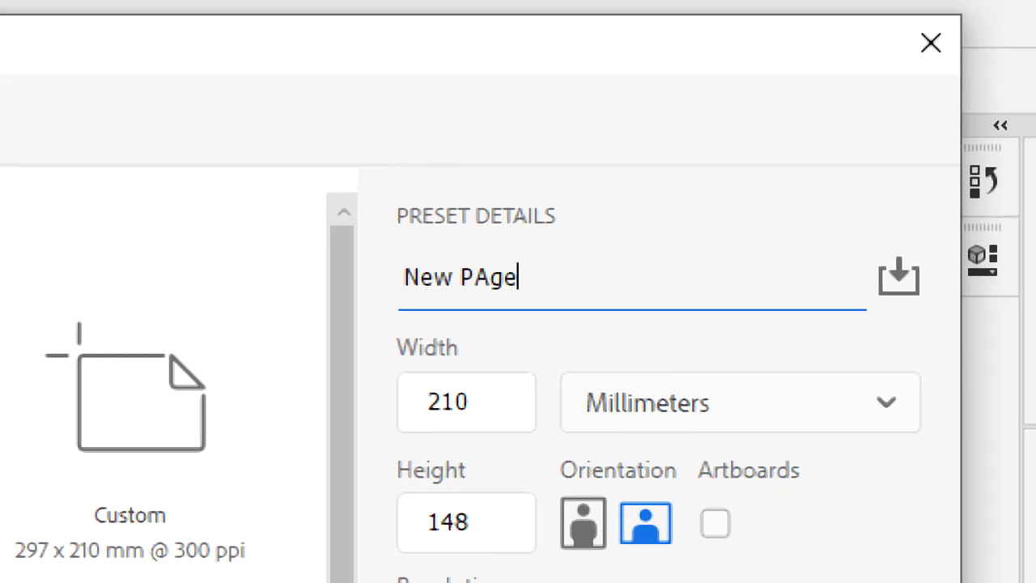
key(BackSpace)
key(BackSpace)
key(BackSpace)
text(ge)
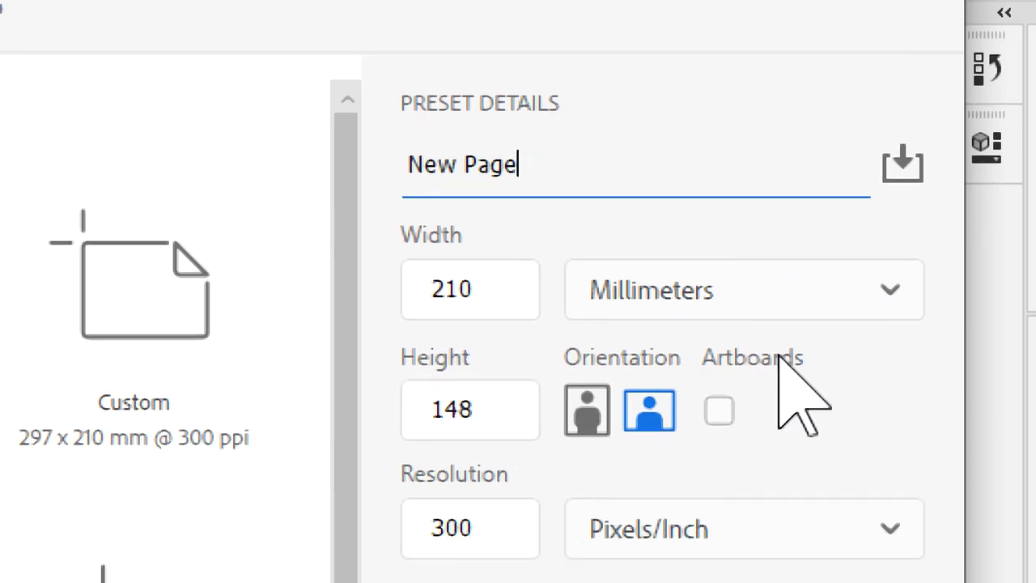
Switch the page units to inches and enter a width of 10.
click(787, 314)
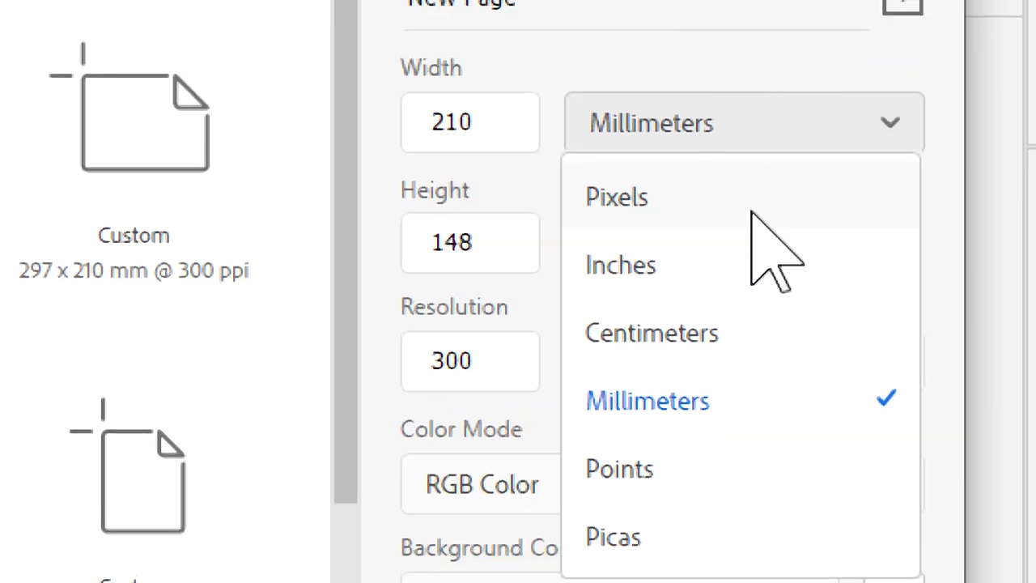
click(684, 280)
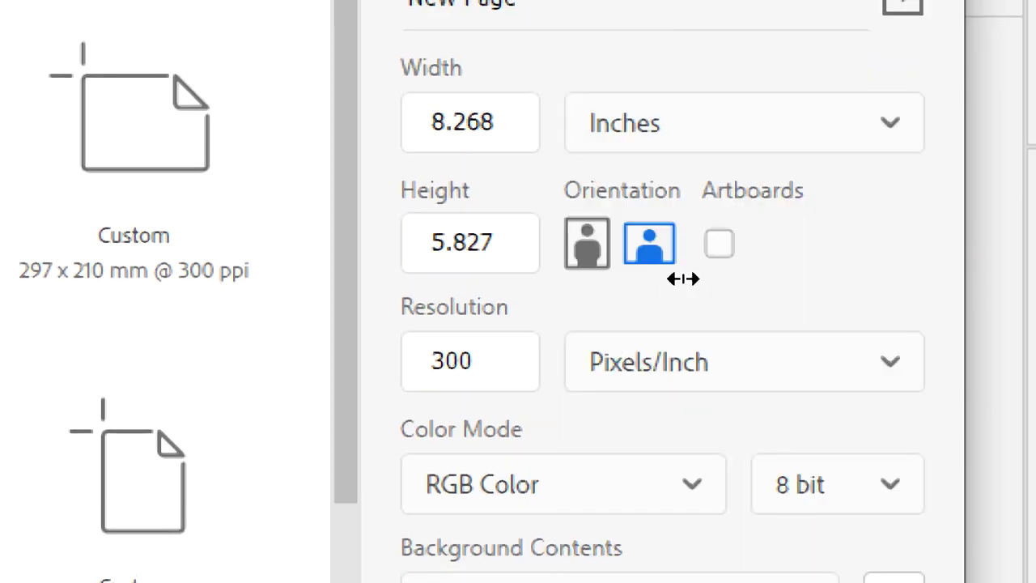
drag(509, 120, 410, 109)
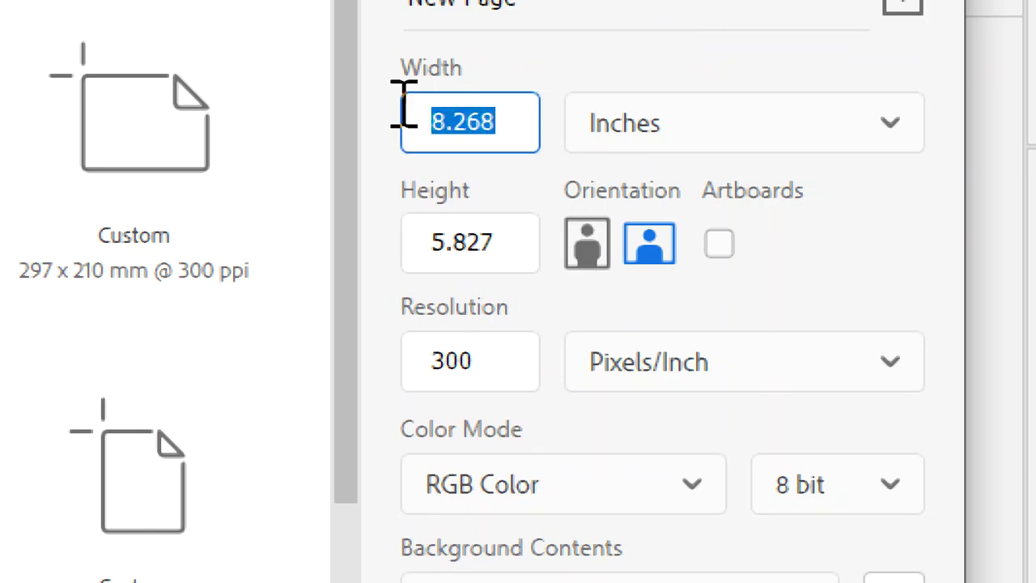
text(10)
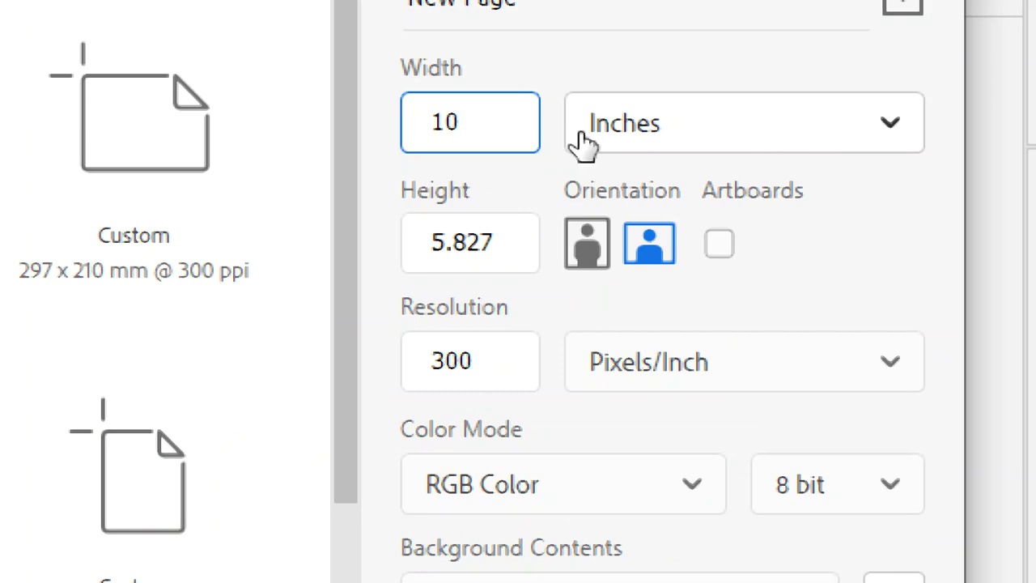
Switch to centimetres and set width 9 and height 5.5.
click(636, 130)
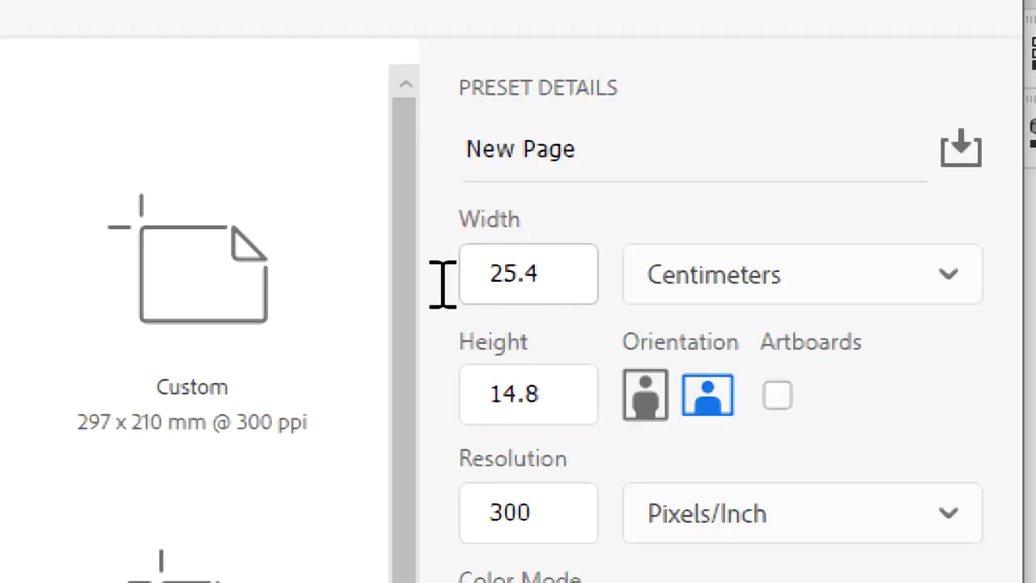
drag(561, 273, 472, 266)
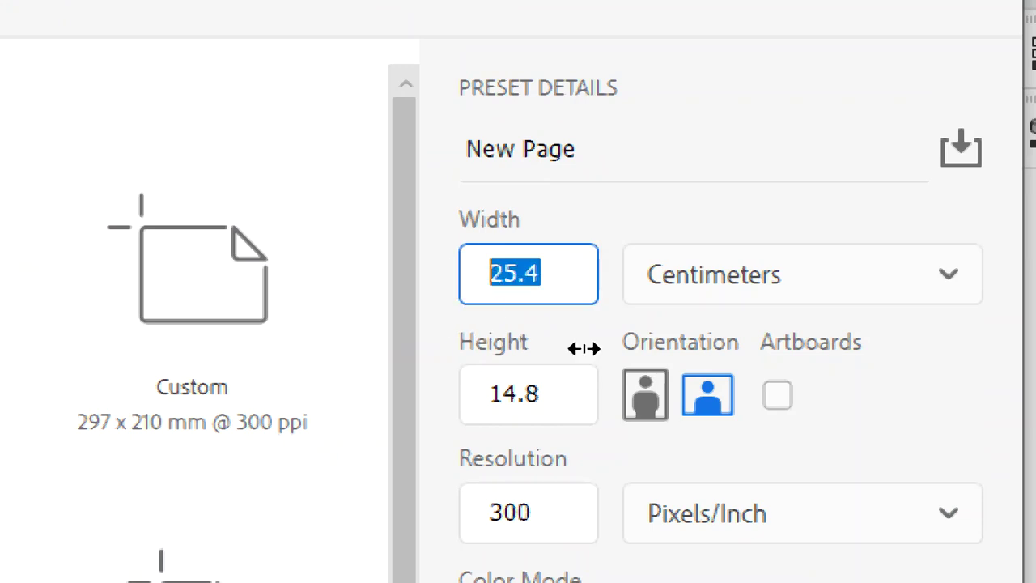
text(9)
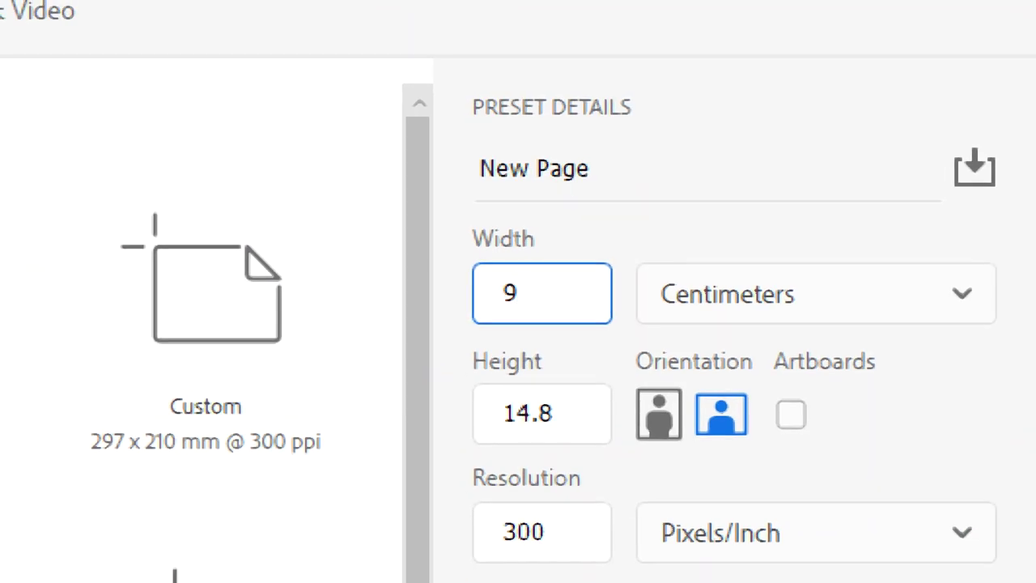
drag(556, 407, 437, 379)
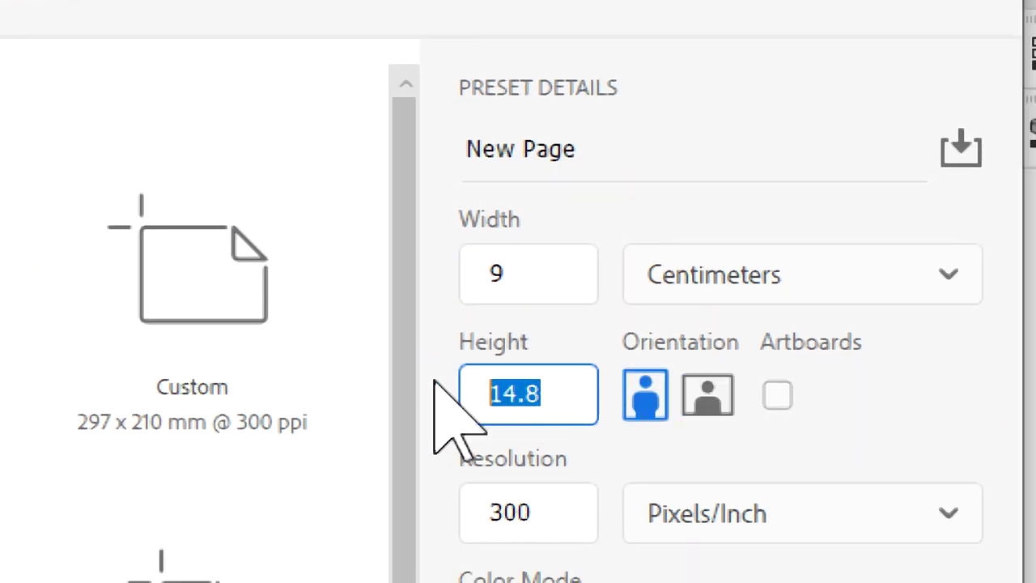
text(5.5)
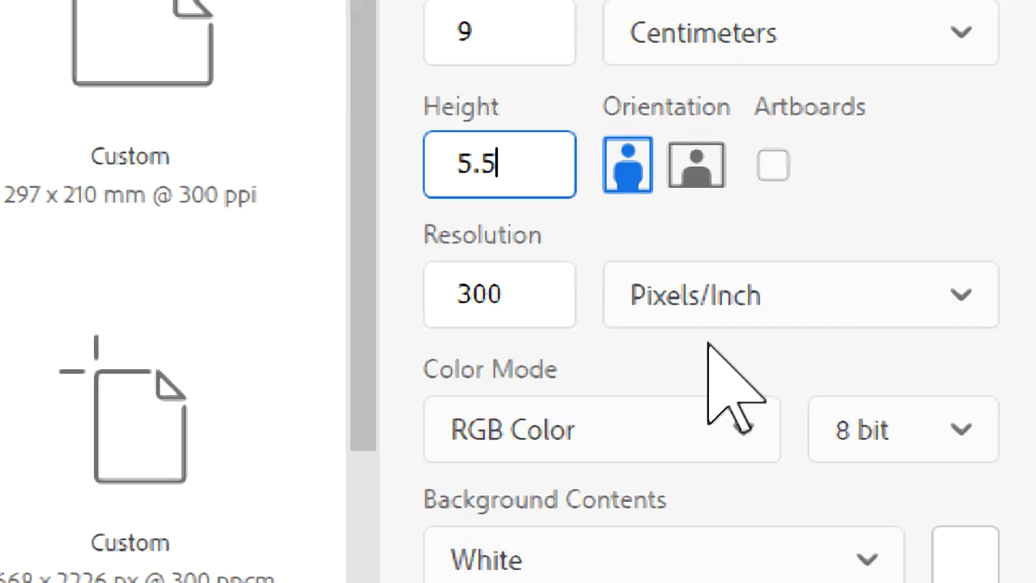
Keep resolution in Pixels/Inch, close the dialog without creating, and try editing the shape layer.
click(738, 299)
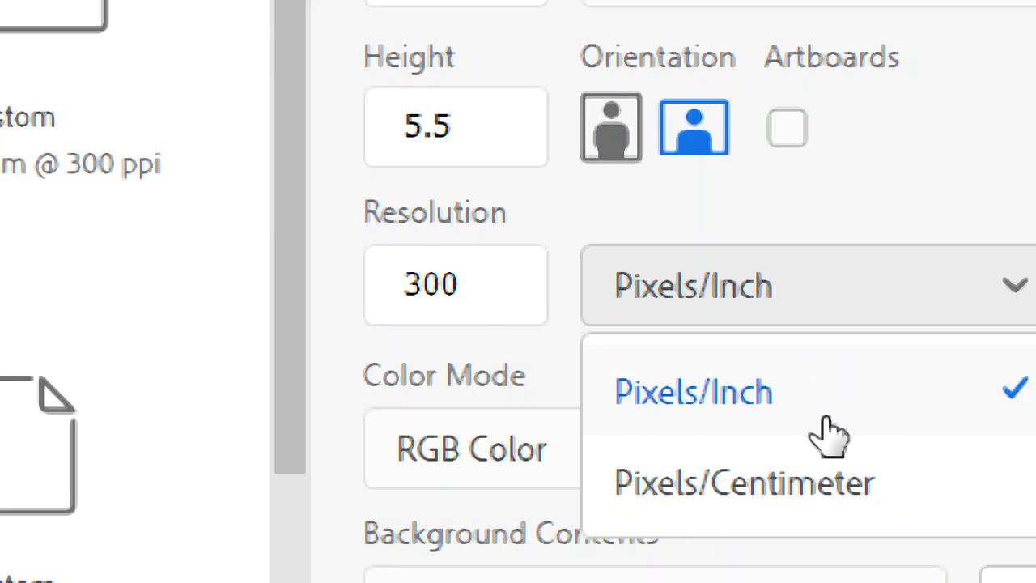
click(826, 419)
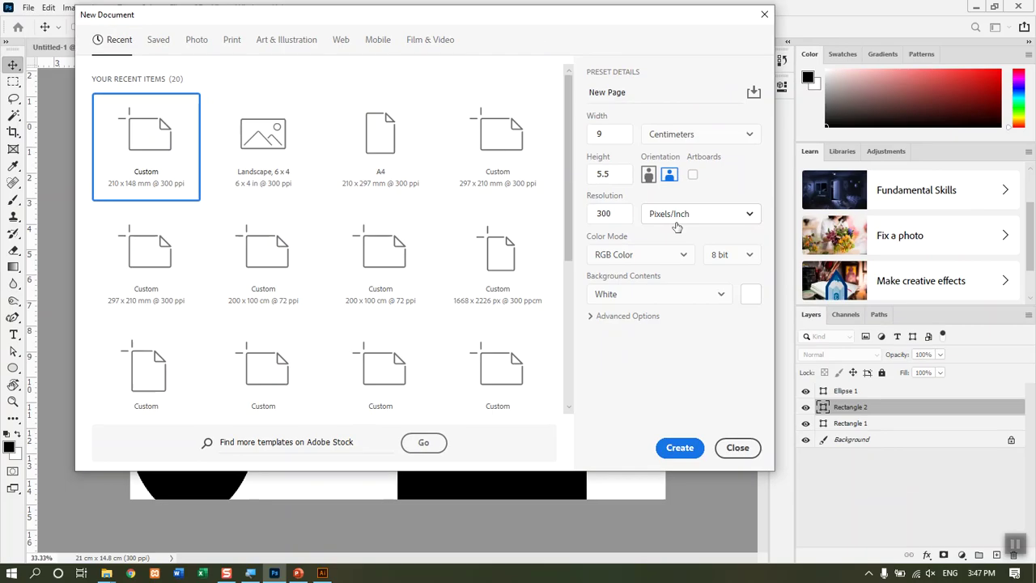
key(super)
key(Escape)
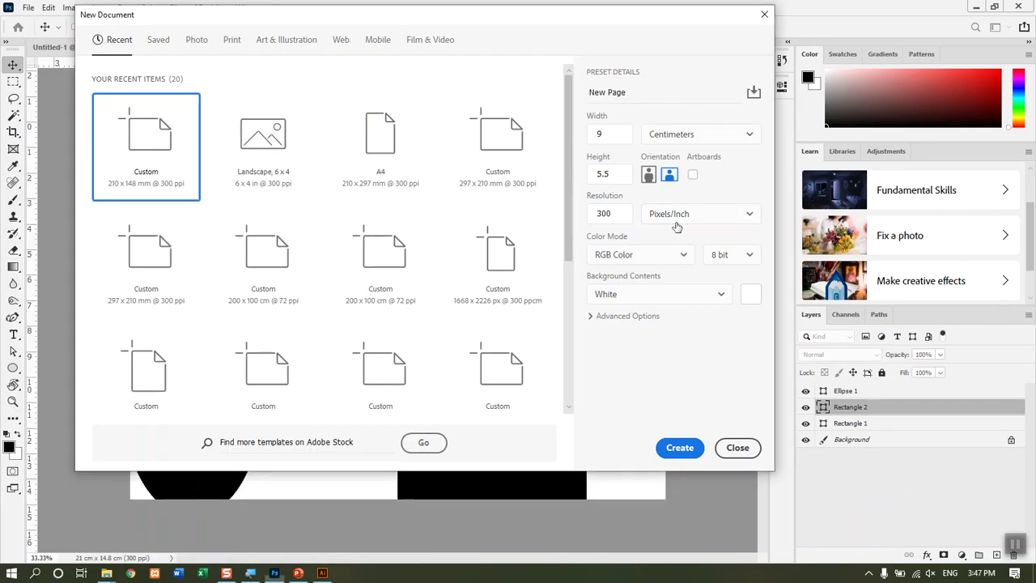
key(Escape)
key(Delete)
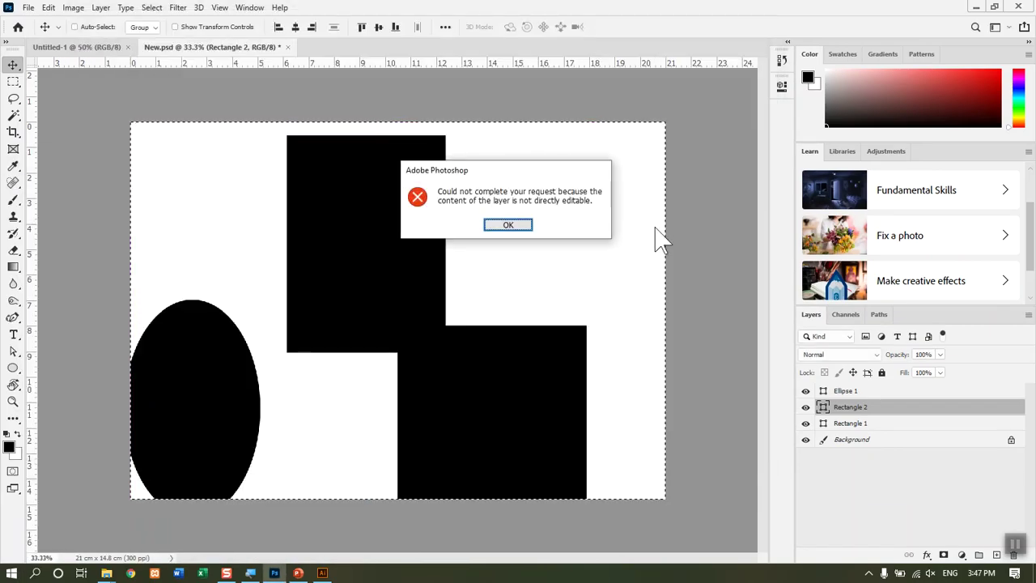
key(Return)
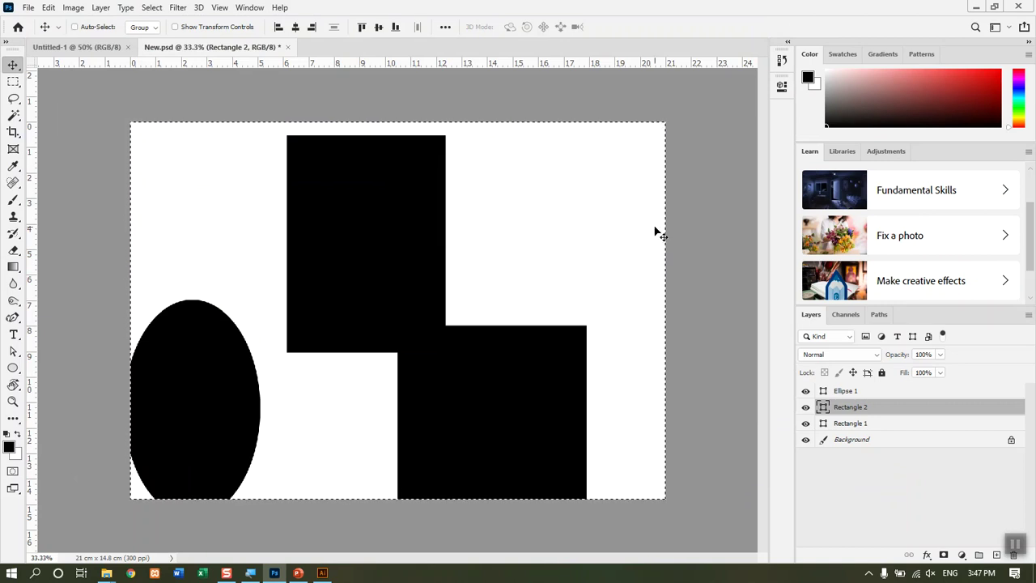
Dismiss the shape-layer error, save, and delete the rectangle and Background layers.
key(Delete)
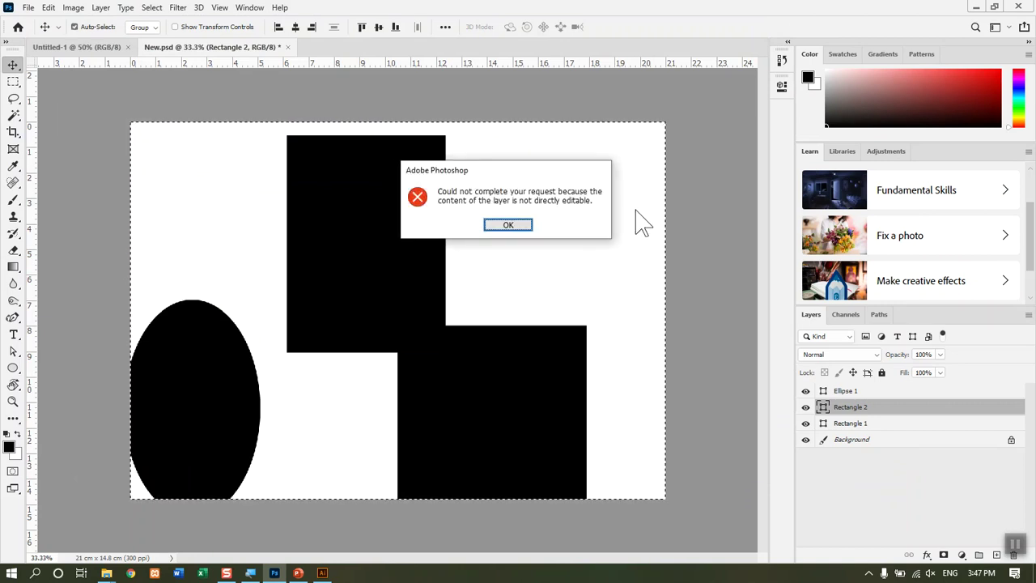
key(Return)
key(ctrl+s)
key(Delete)
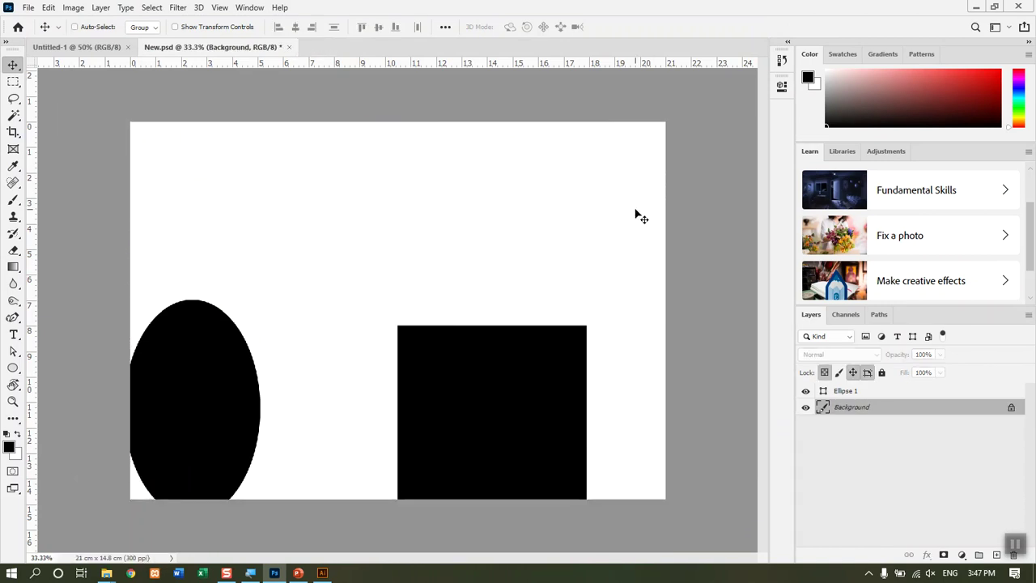
key(Delete)
key(Delete)
Select Ellipse 1 and add a new Layer 1 above it filled with white.
right_click(206, 414)
click(225, 420)
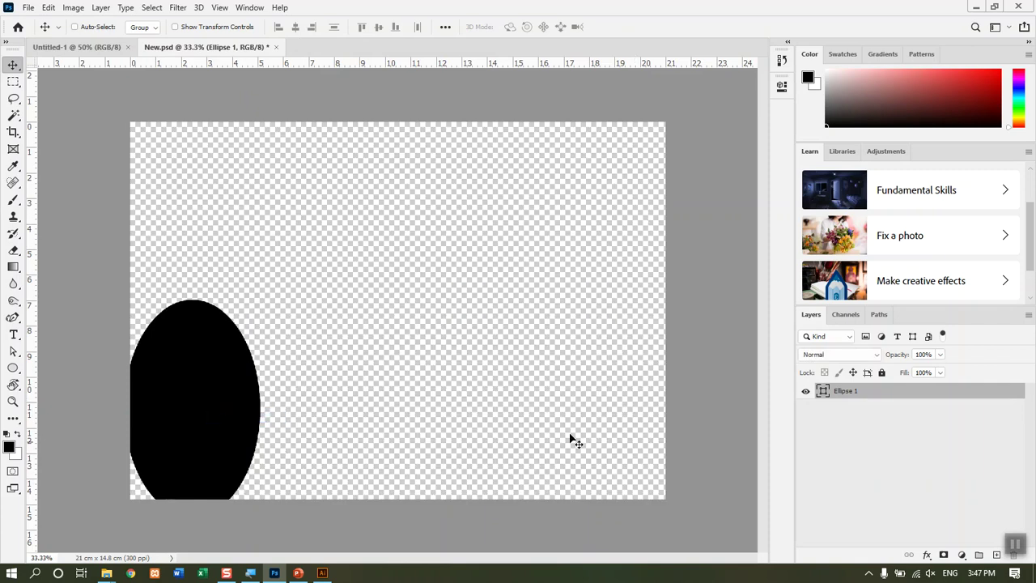
key(ctrl+shift+n)
key(Return)
key(alt+BackSpace)
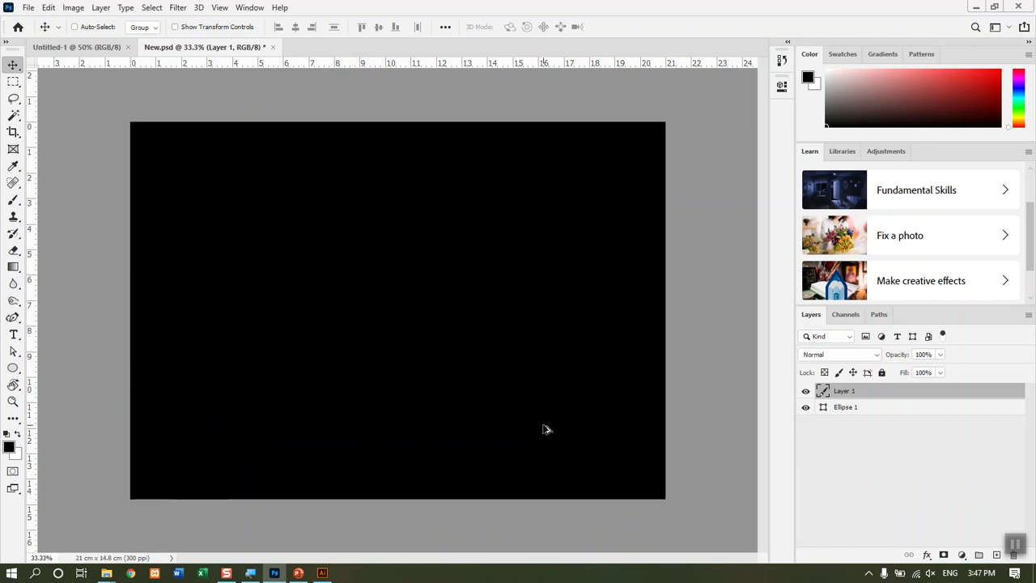
key(ctrl+BackSpace)
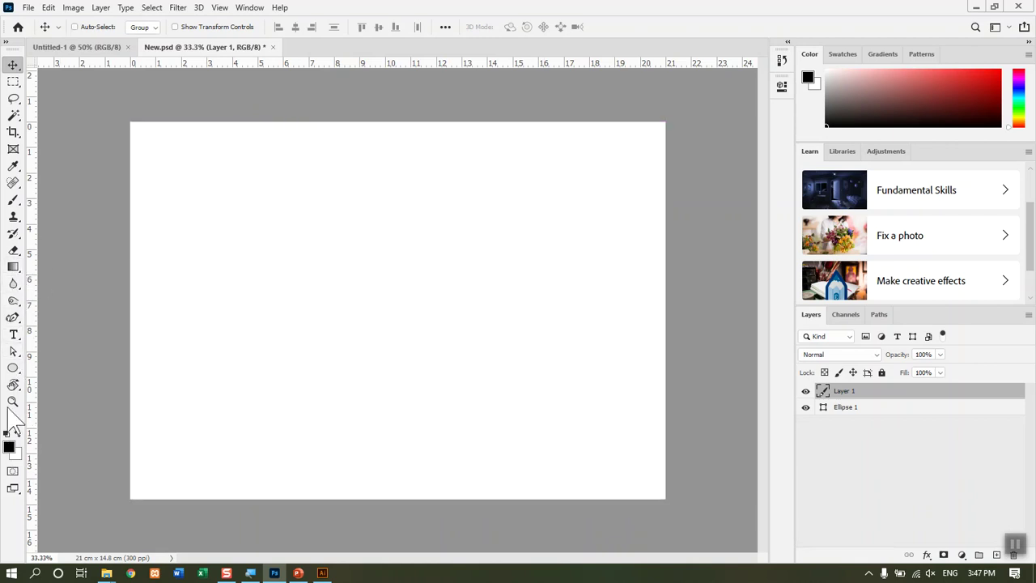
click(12, 366)
With the Rectangle Tool set to no fill, draw a small square left and a larger one right.
click(60, 369)
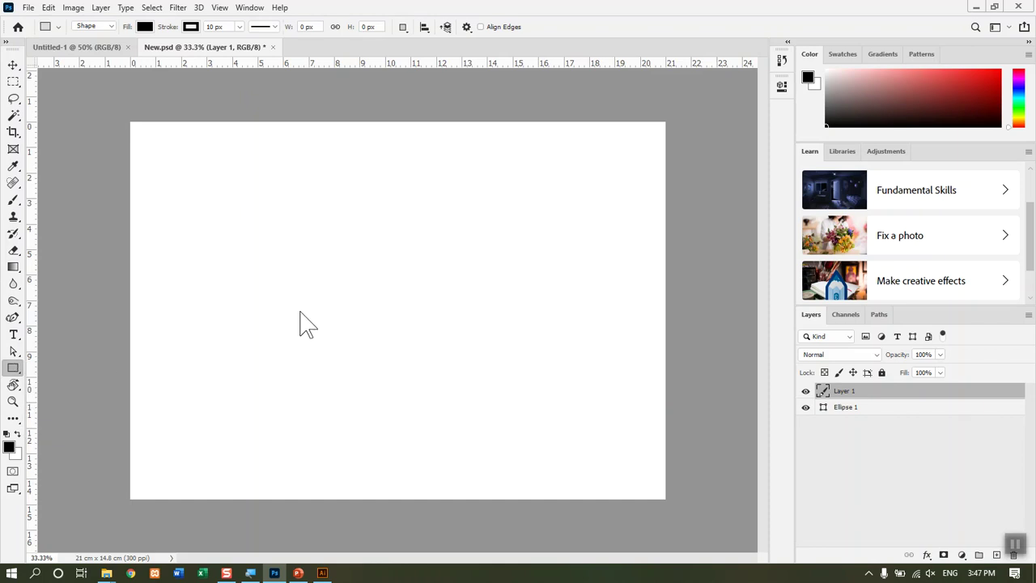
click(145, 27)
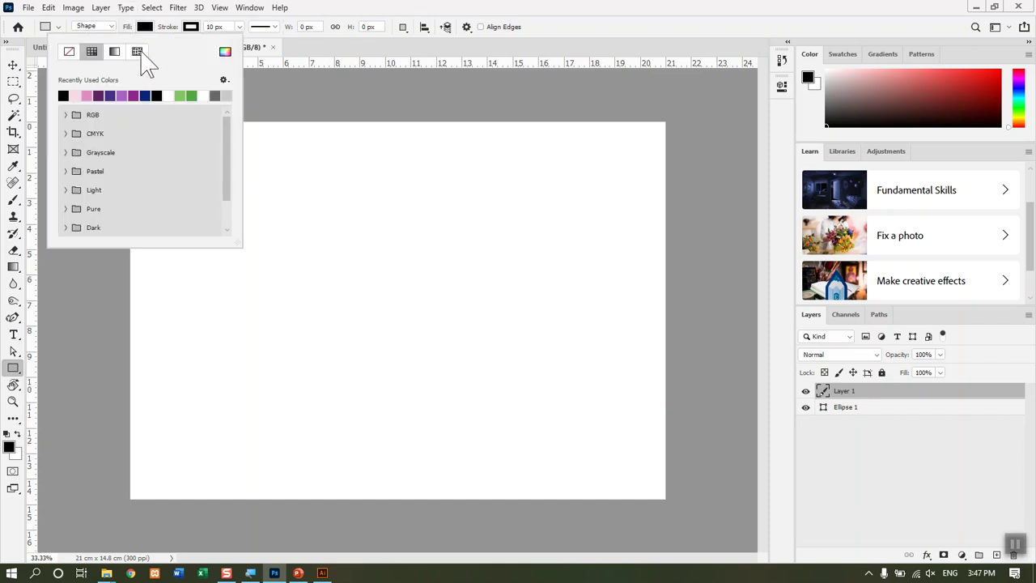
click(70, 53)
drag(291, 262, 392, 364)
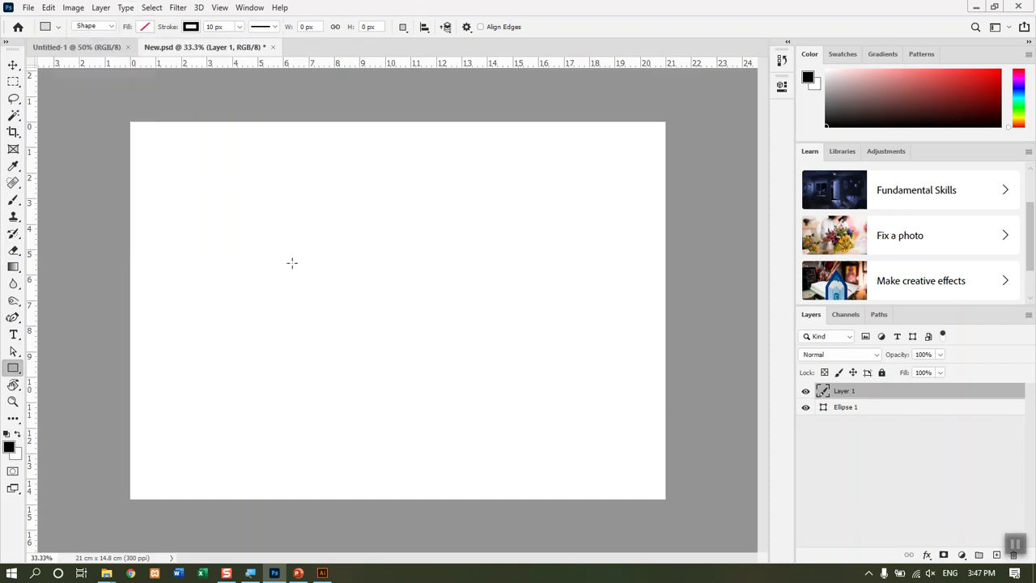
drag(291, 262, 392, 362)
drag(437, 247, 608, 486)
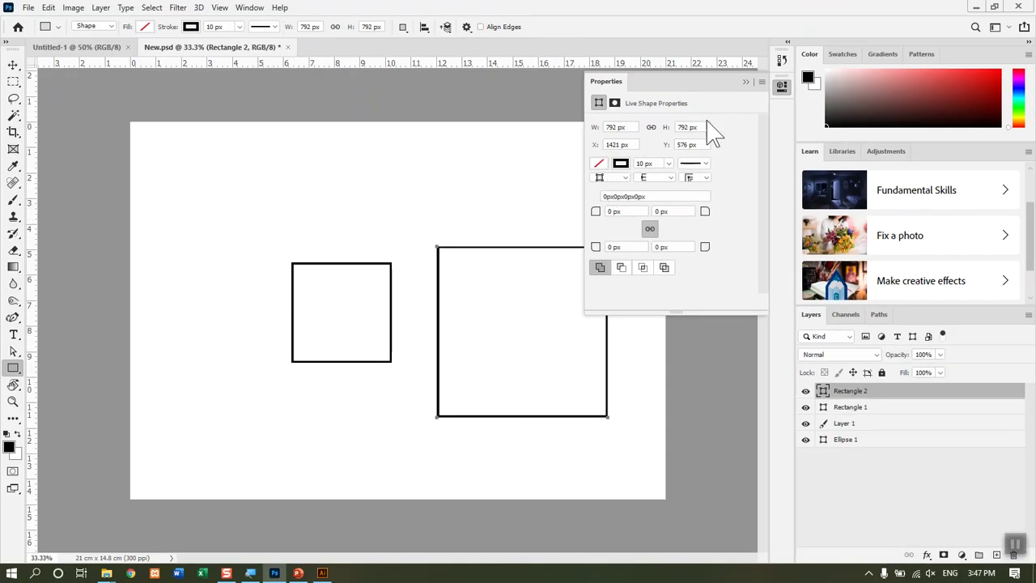
Close the shape properties panel and undo the stray third rectangle.
click(745, 82)
mouse_move(750, 80)
mouse_down()
mouse_move(622, 231)
mouse_move(709, 159)
mouse_up()
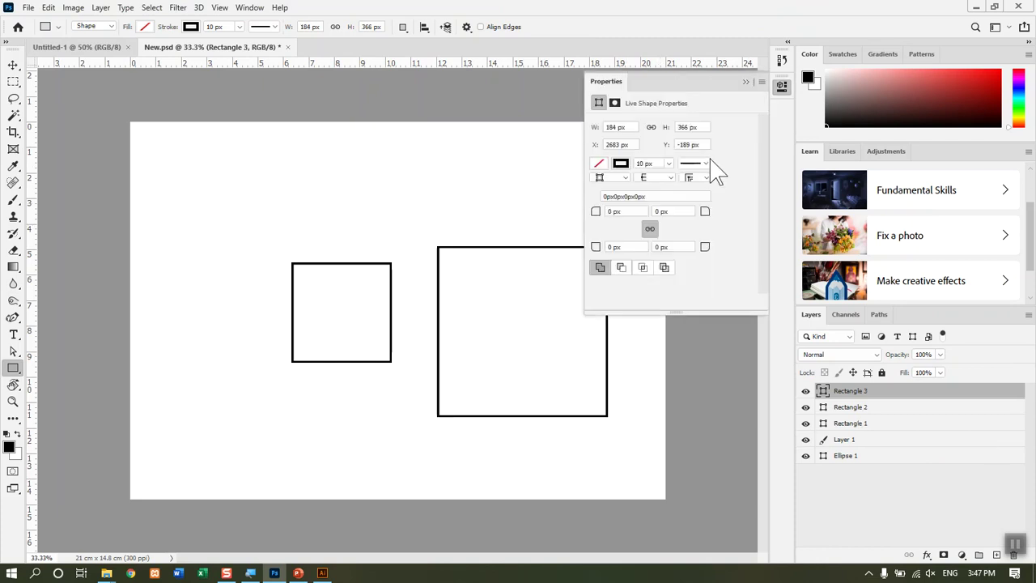
click(745, 82)
key(ctrl+z)
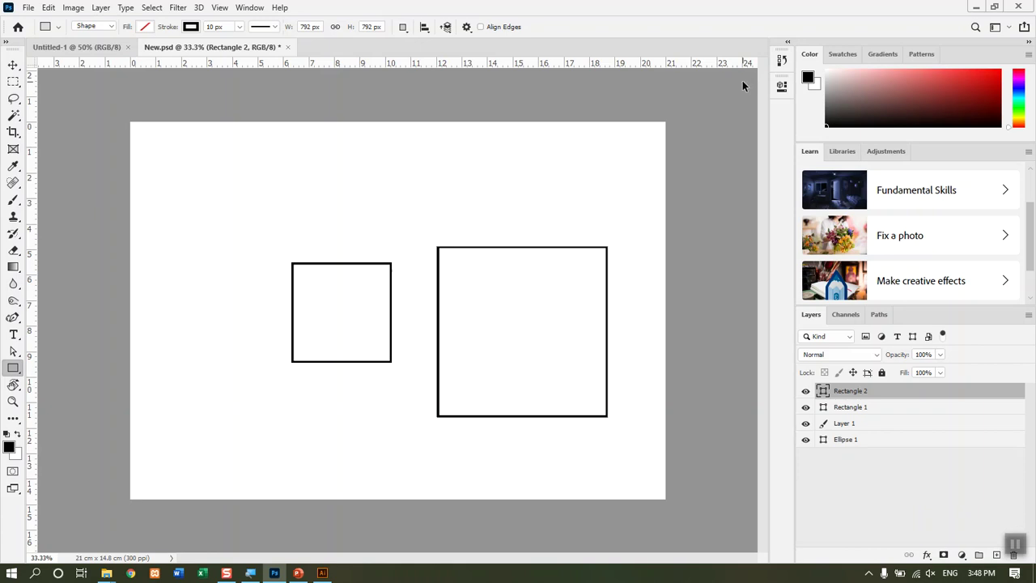
key(ctrl+n)
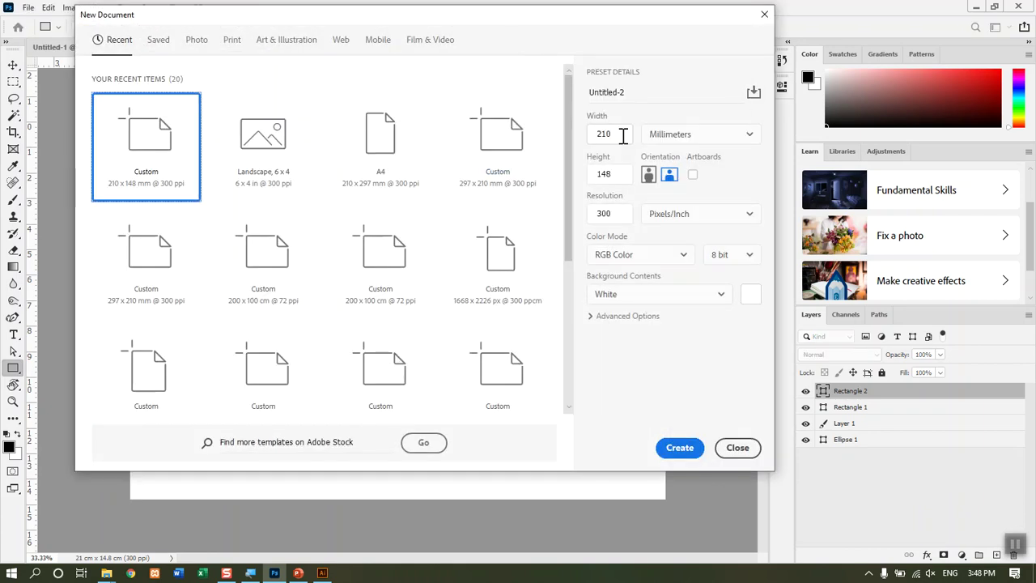
Set the page size to 9 × 5.5 centimetres.
click(609, 133)
double_click(609, 134)
text(9)
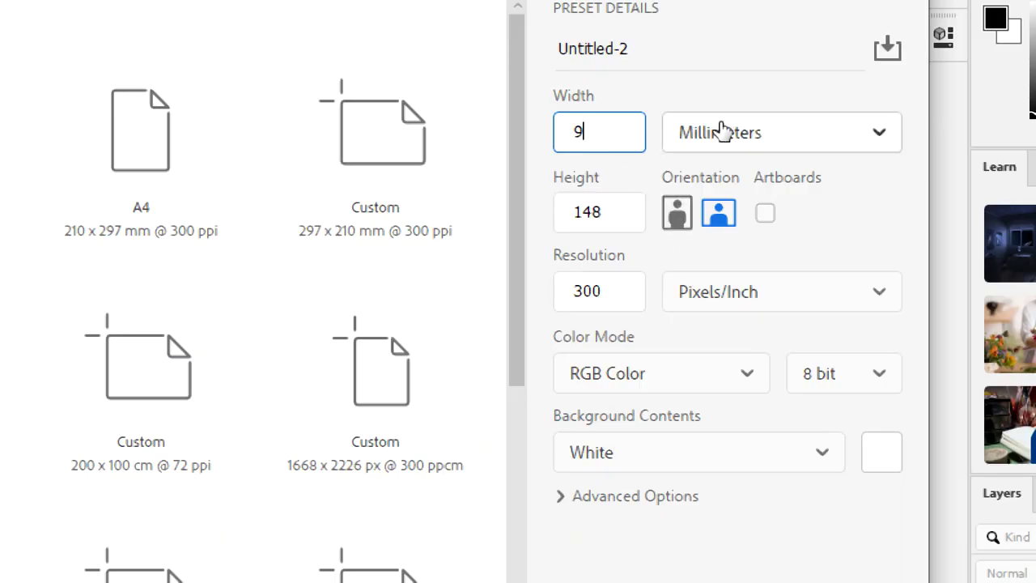
click(745, 162)
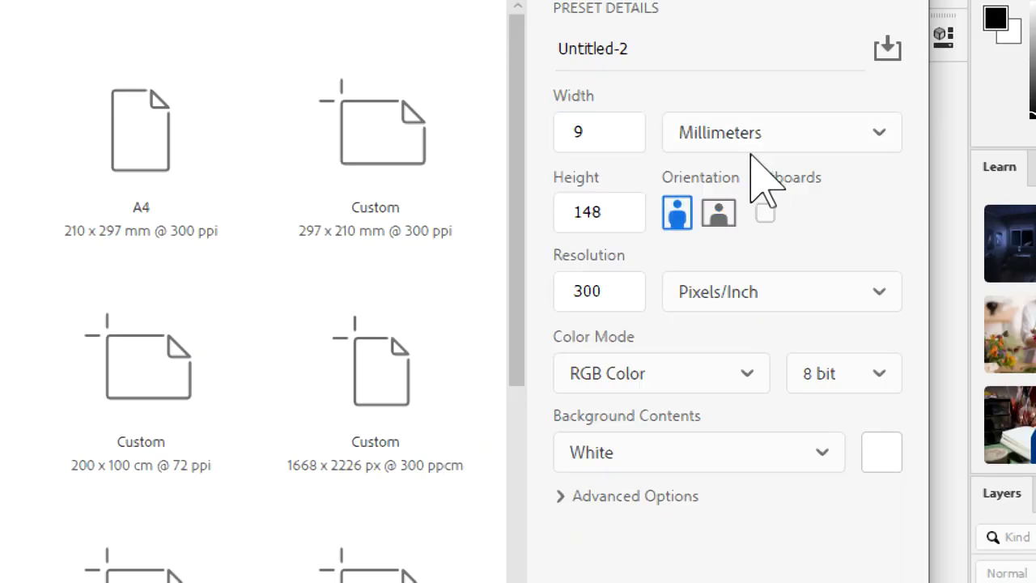
click(738, 140)
click(749, 279)
click(628, 134)
drag(628, 135, 527, 138)
text(9)
click(618, 209)
drag(618, 209, 470, 210)
text(5.5)
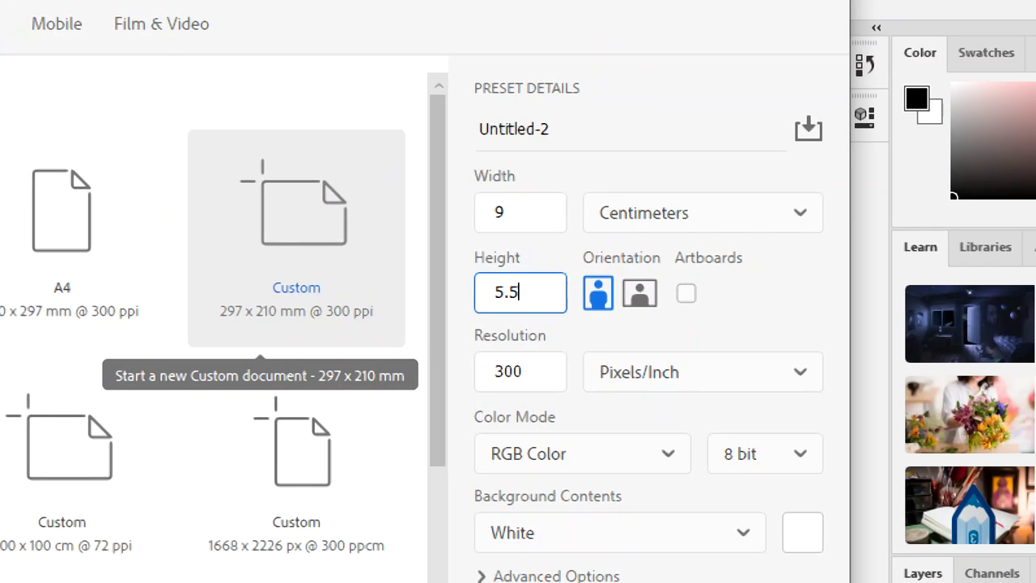
Set the resolution to 300 Pixels/Inch after trying Pixels/Centimeter.
click(729, 307)
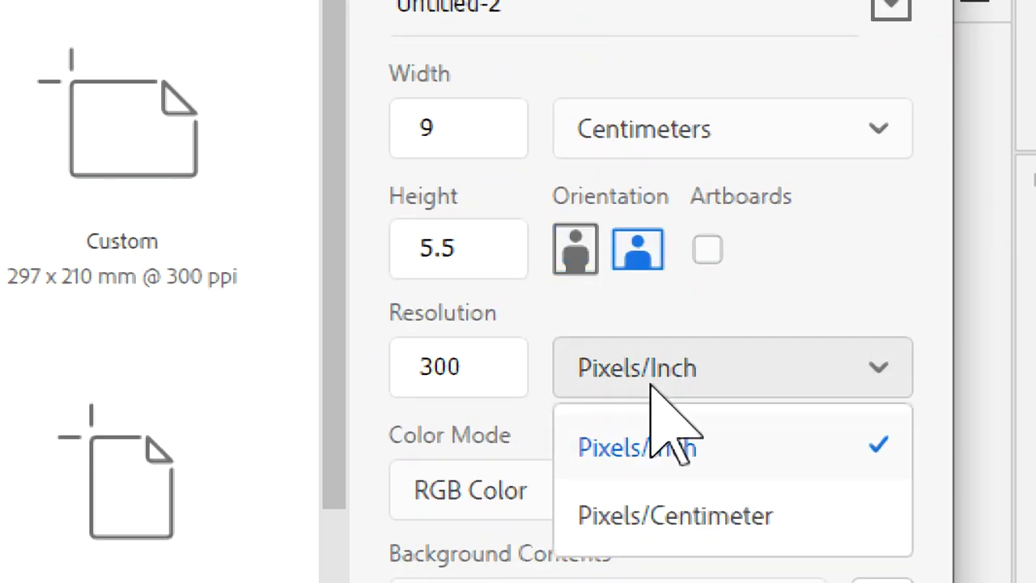
click(712, 520)
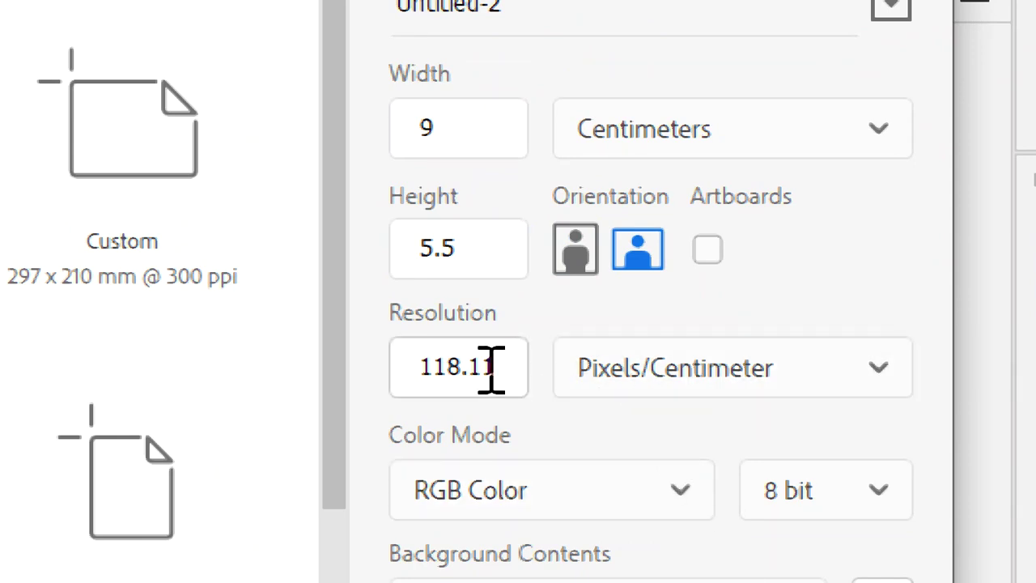
click(429, 367)
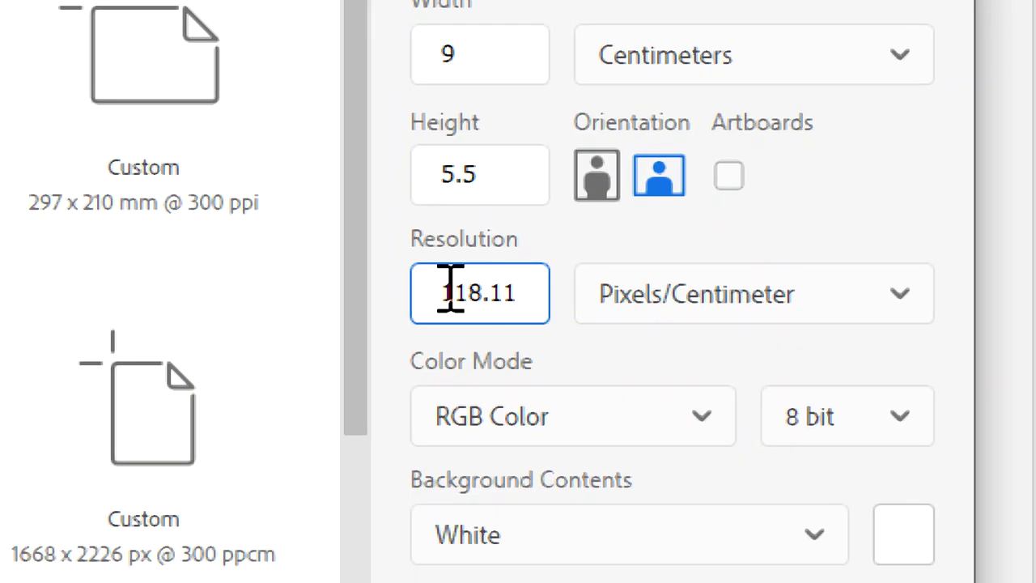
key(ctrl+a)
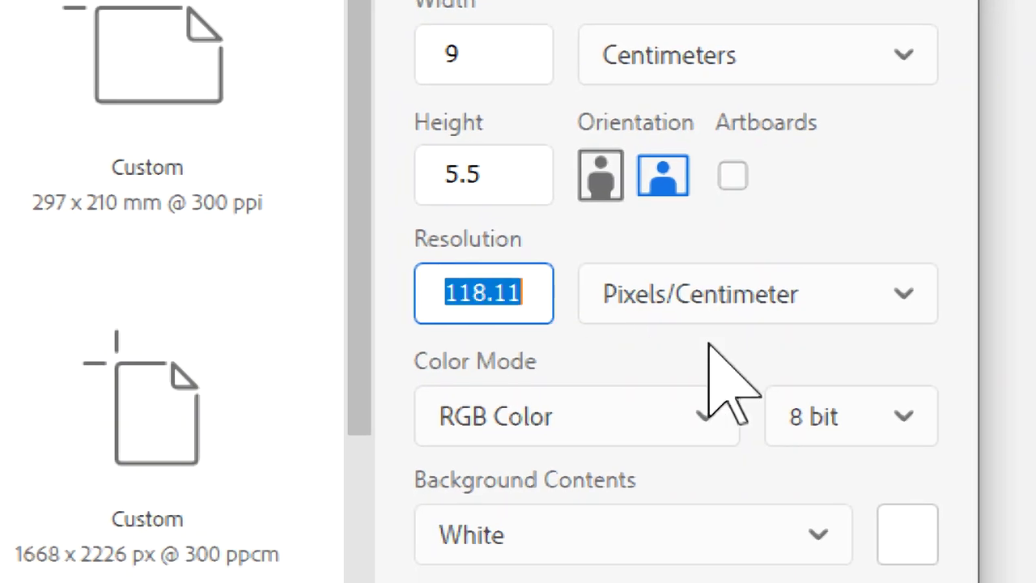
text(3)
text(00)
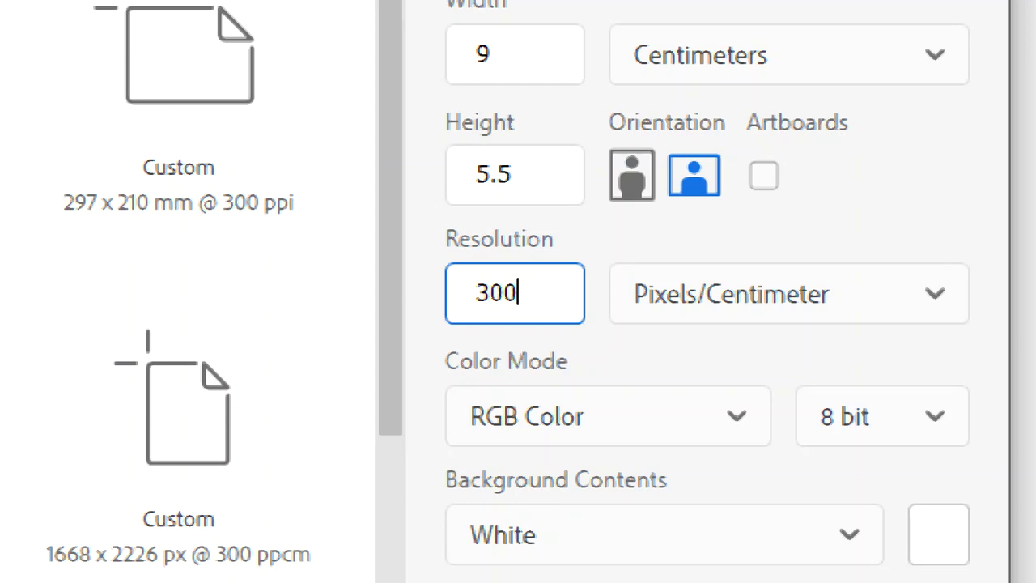
click(640, 314)
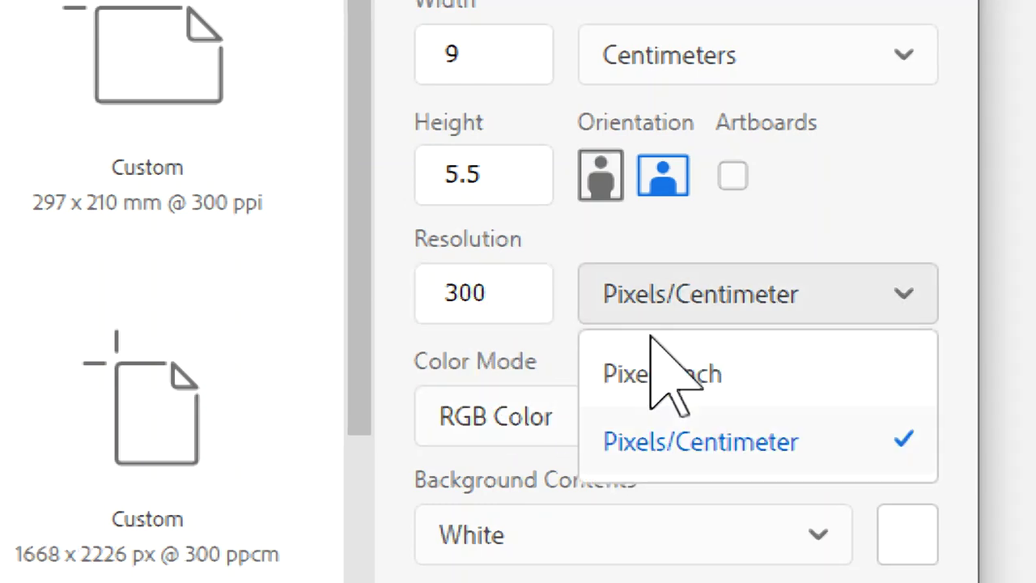
click(660, 377)
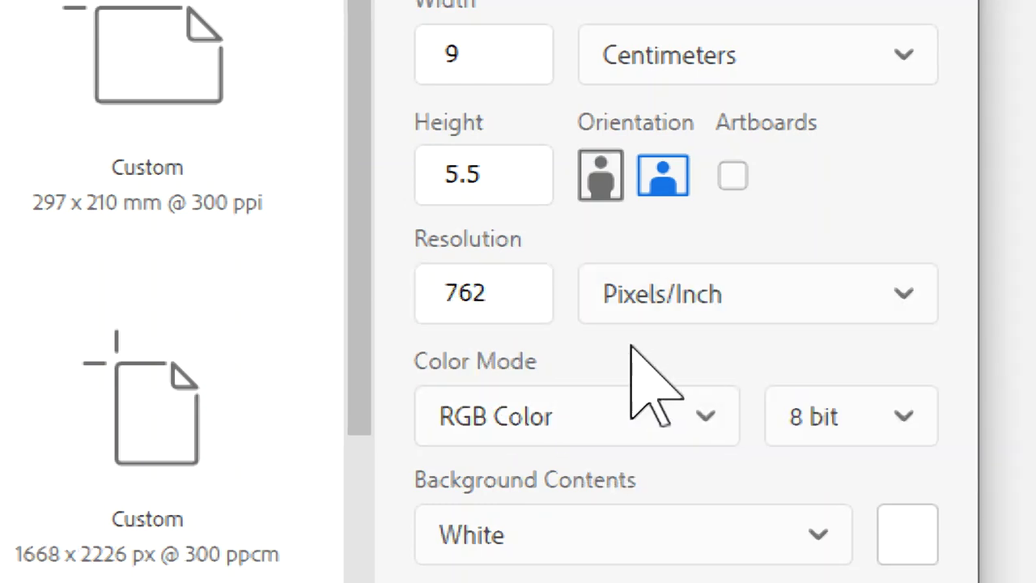
double_click(511, 302)
text(300)
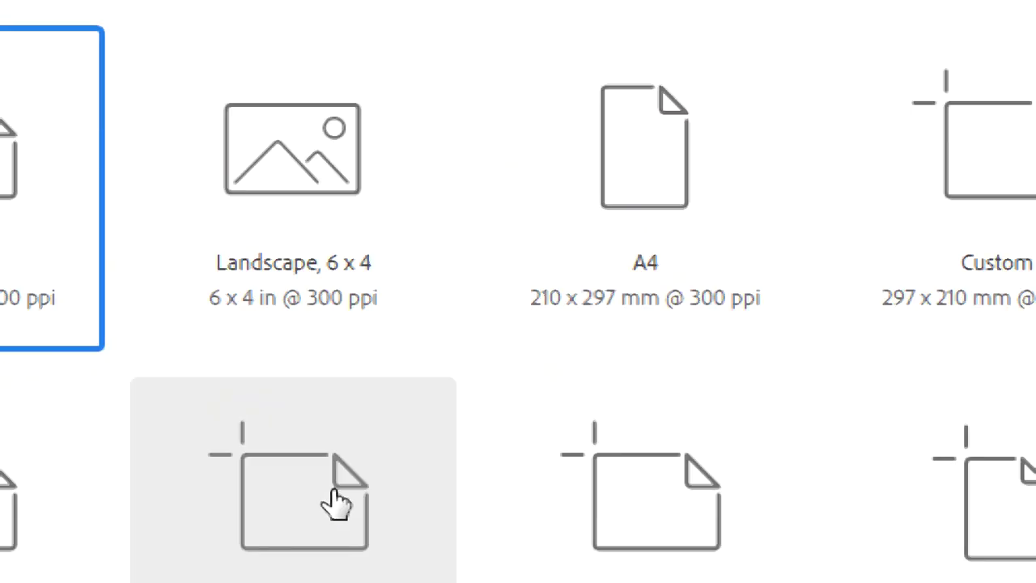
Pick the A4 preset and enter a resolution of 300 Pixels/Centimeter.
click(656, 316)
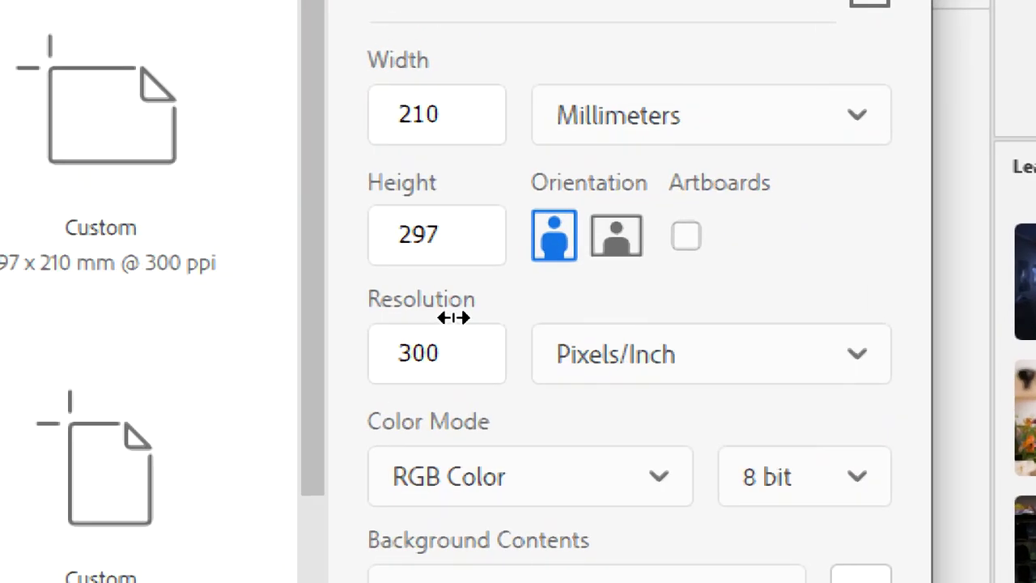
click(451, 365)
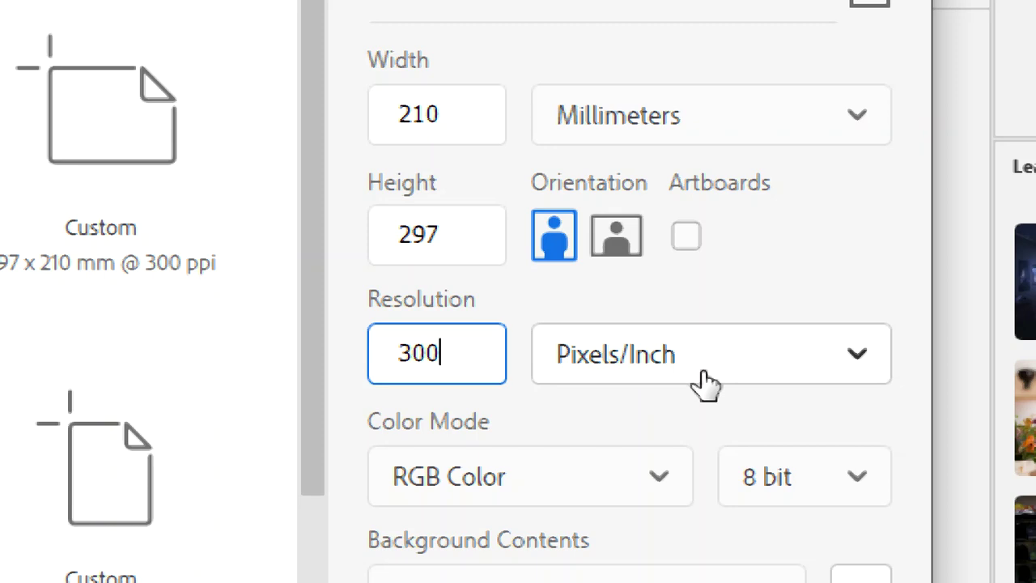
click(700, 381)
click(664, 497)
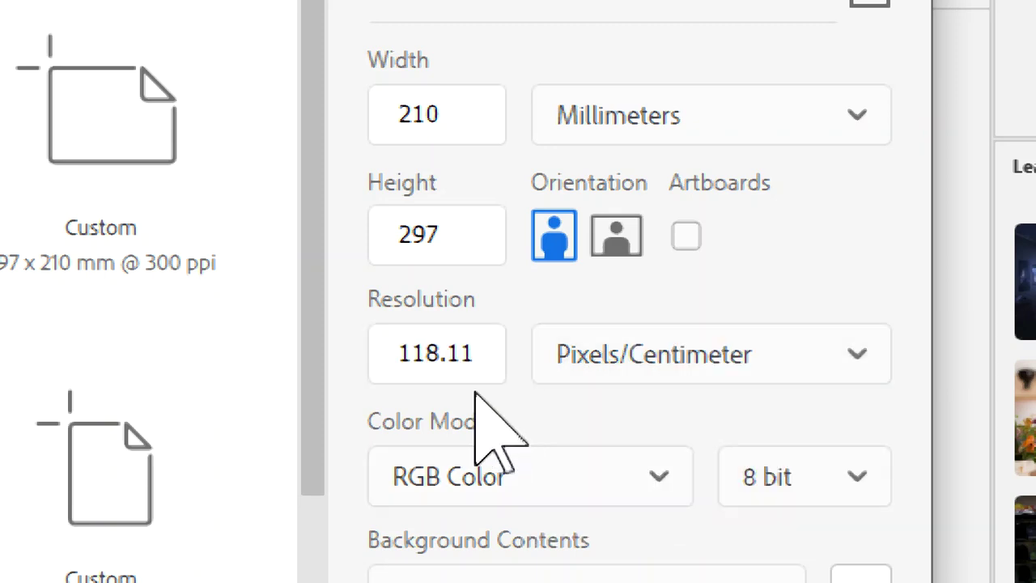
double_click(420, 353)
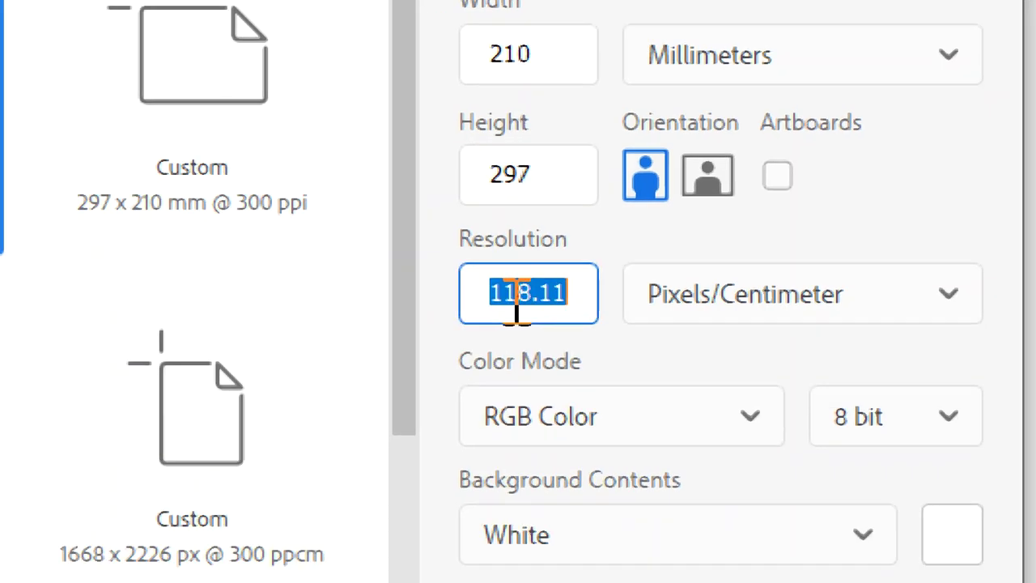
text(4300)
key(BackSpace)
key(BackSpace)
key(BackSpace)
key(BackSpace)
text(3000)
key(BackSpace)
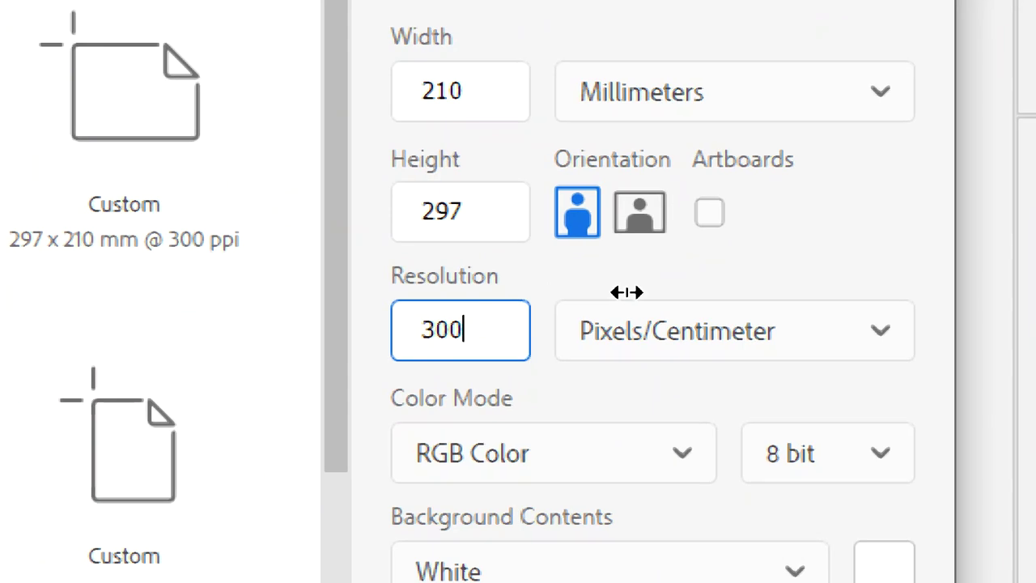
Switch resolution back to Pixels/Inch and enter 72.
click(697, 360)
click(665, 406)
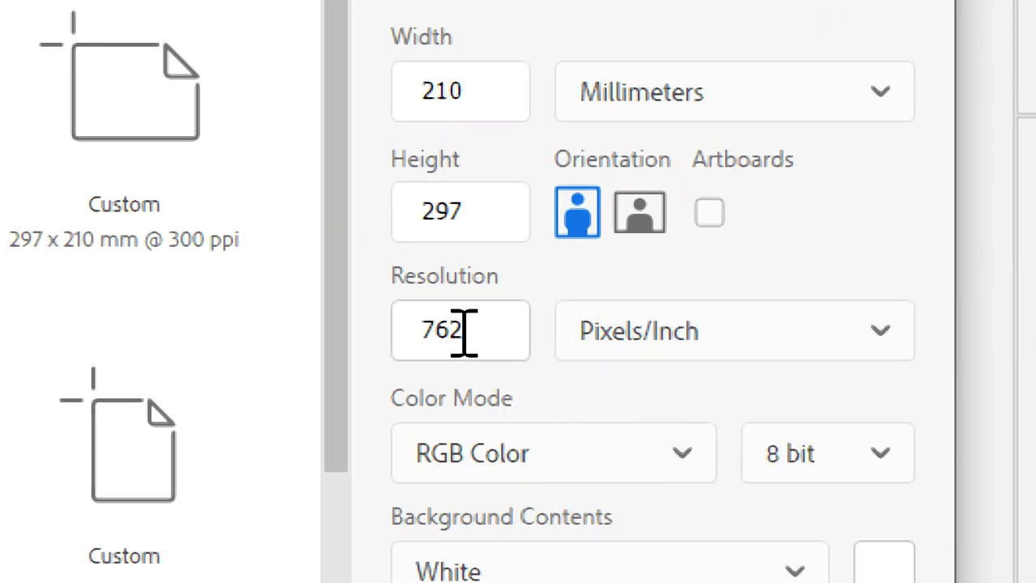
drag(464, 331, 385, 327)
text(7)
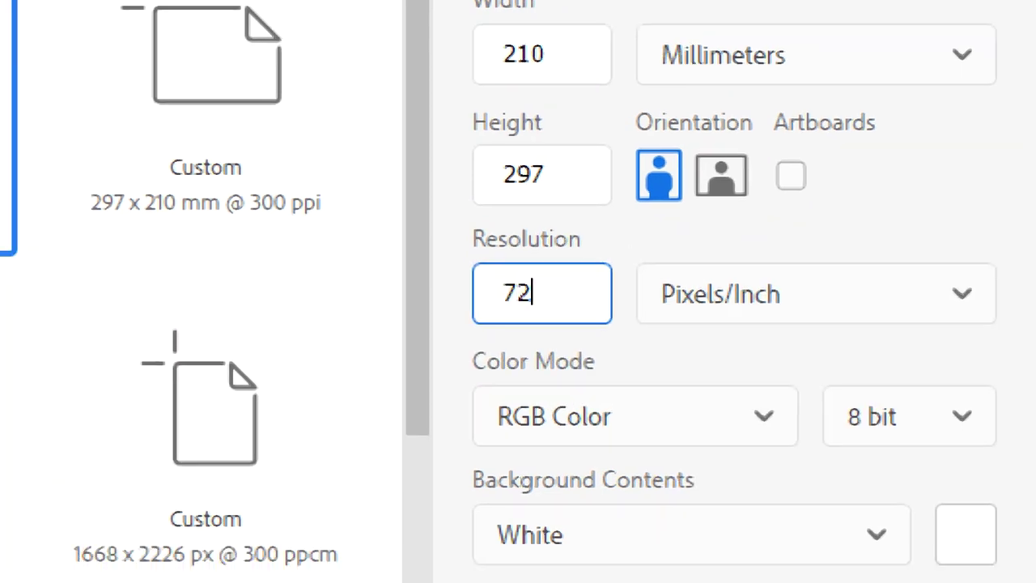
text(2)
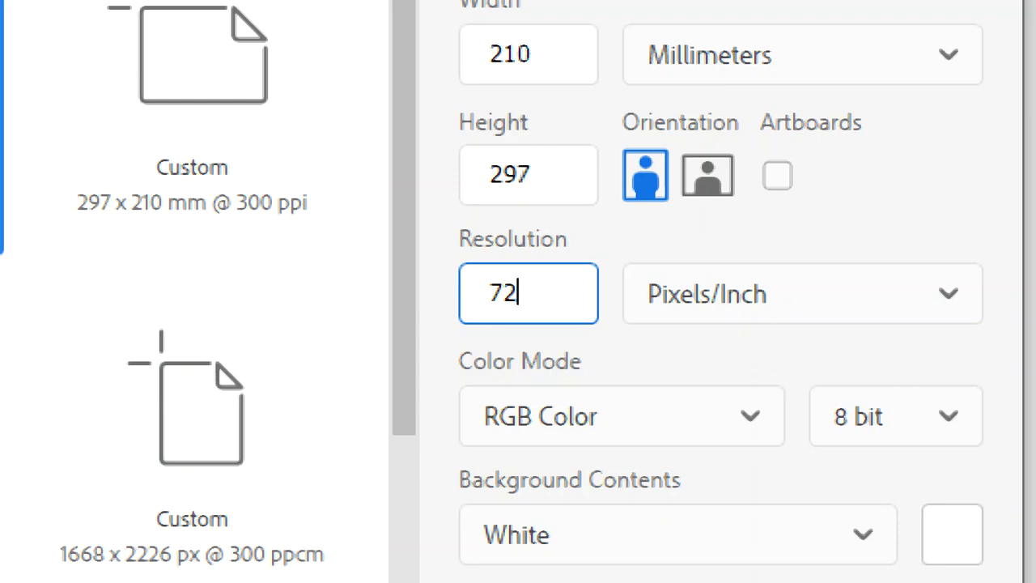
Change the resolution from 72 to 96, then to 300 Pixels/Inch.
key(BackSpace)
key(BackSpace)
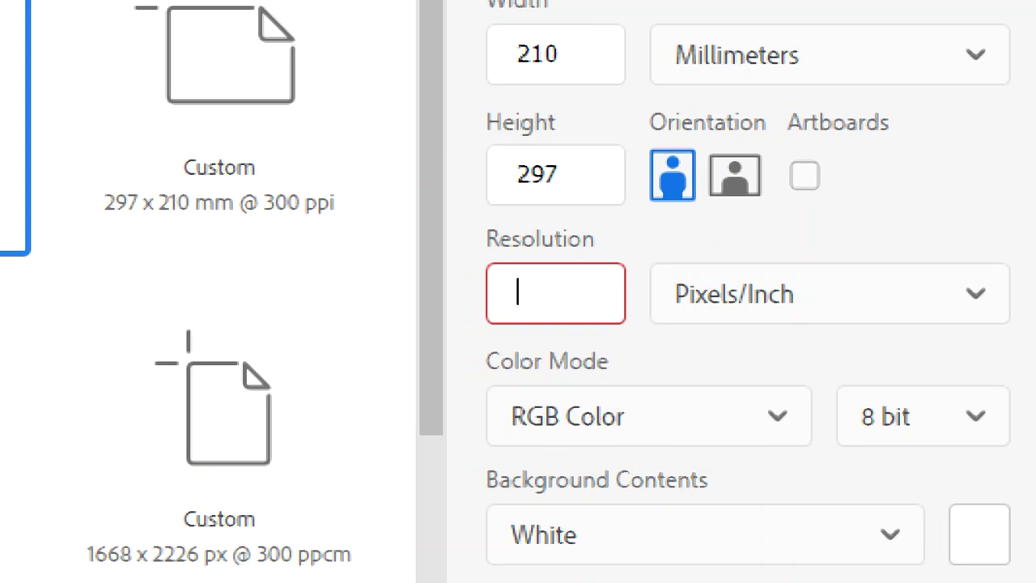
text(96)
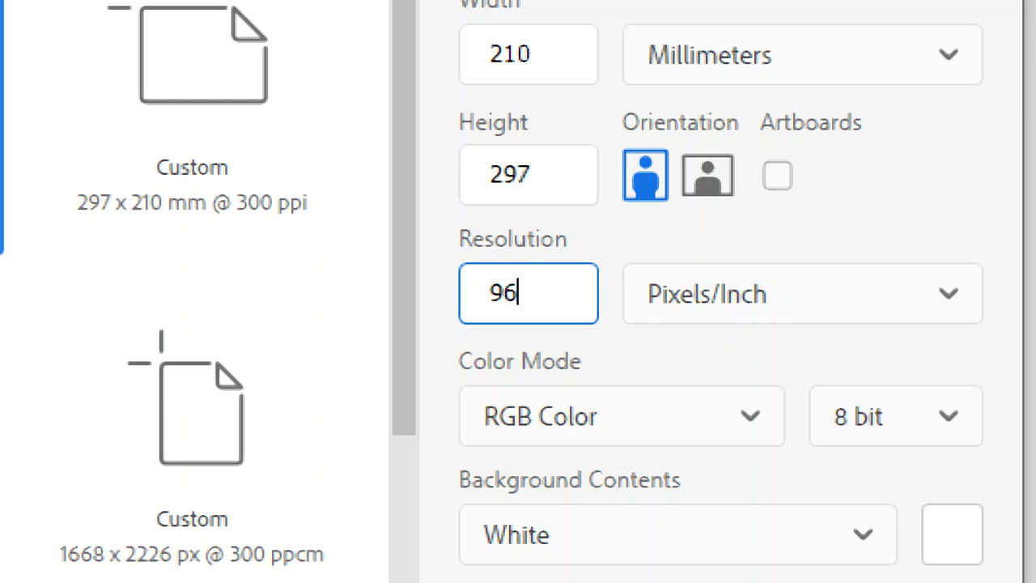
key(BackSpace)
key(BackSpace)
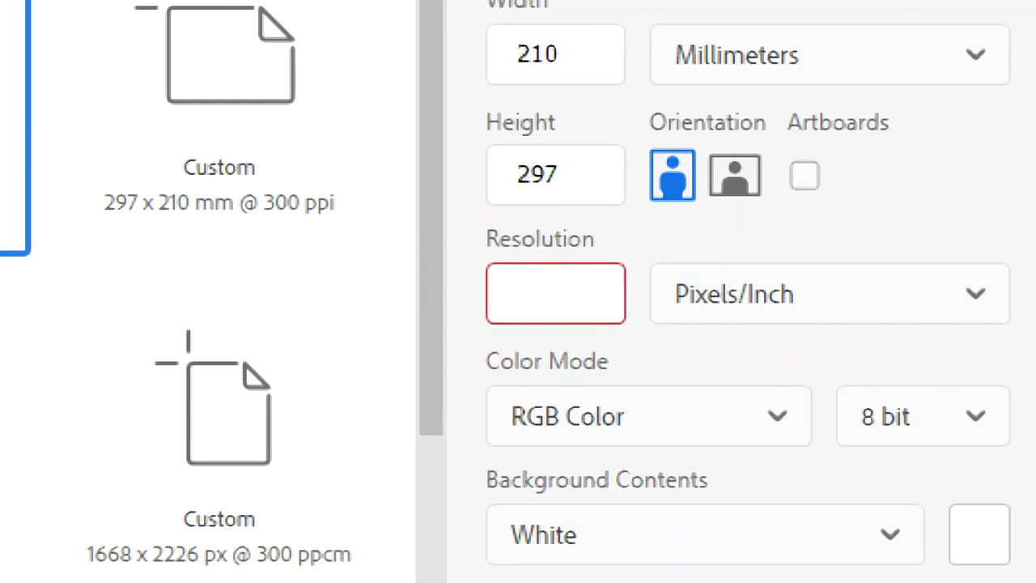
text(30)
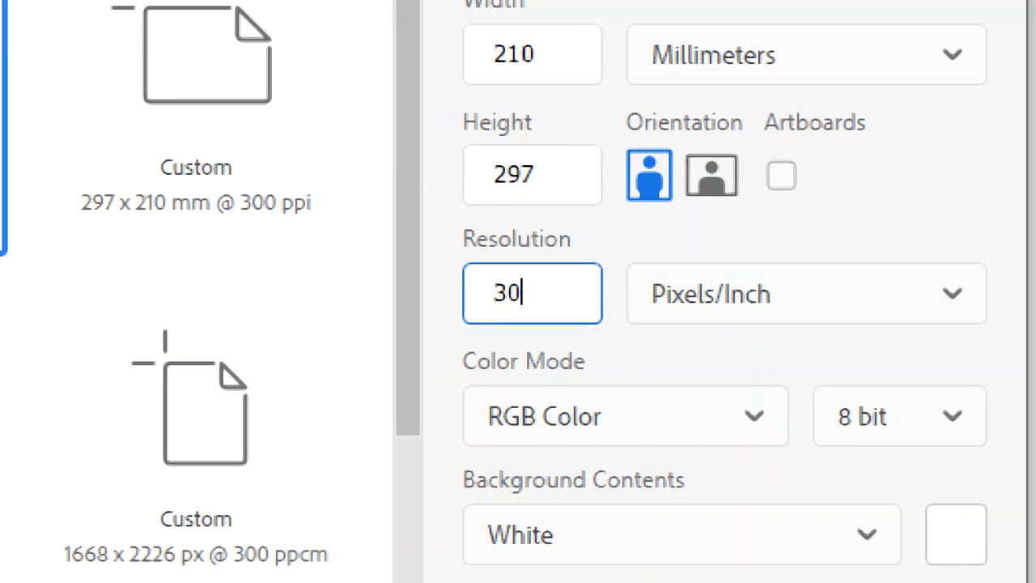
text(0)
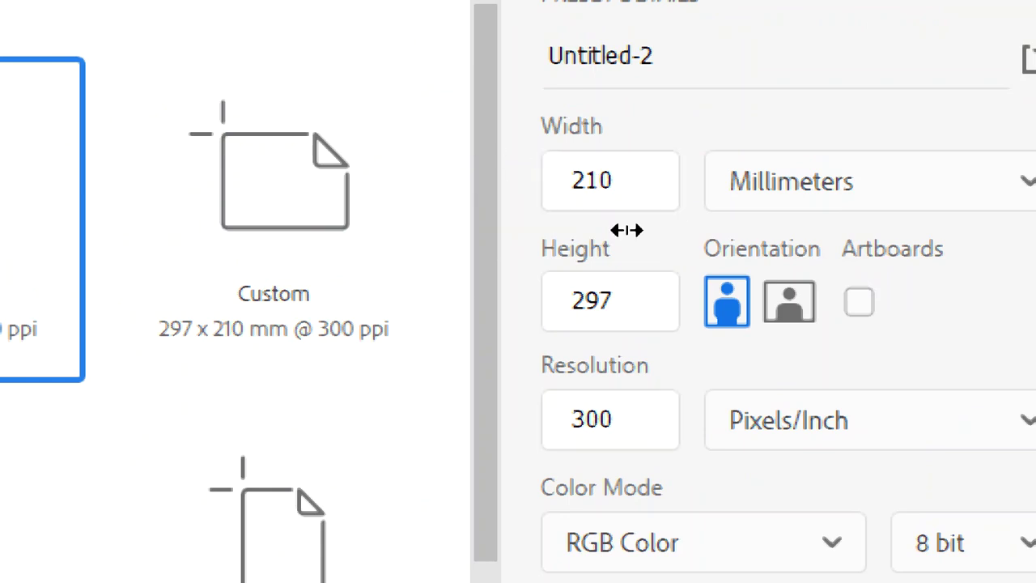
click(626, 185)
Set the page width to 90 mm and height to 55 mm.
key(BackSpace)
key(BackSpace)
key(BackSpace)
text(09)
key(BackSpace)
key(BackSpace)
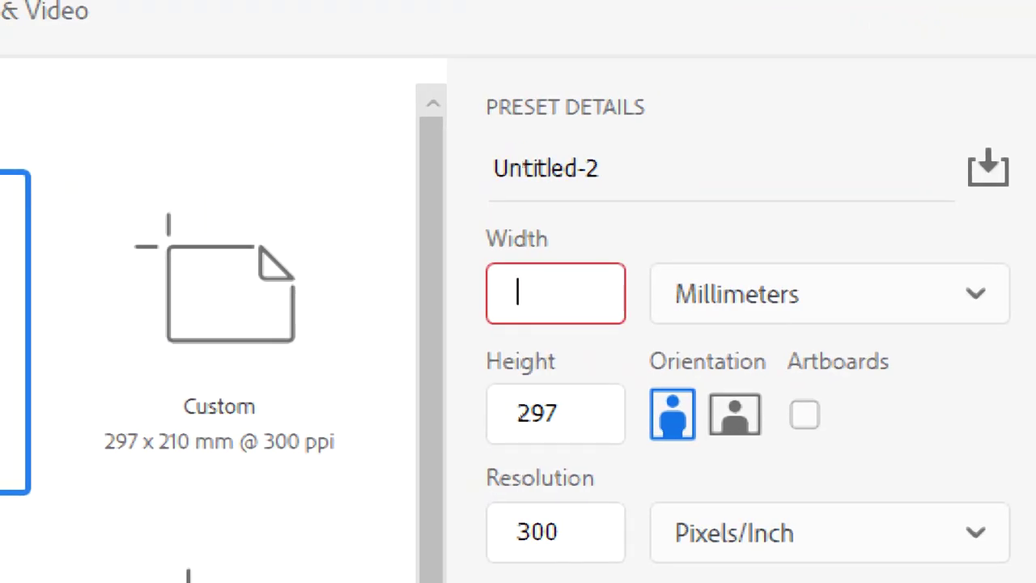
text(90)
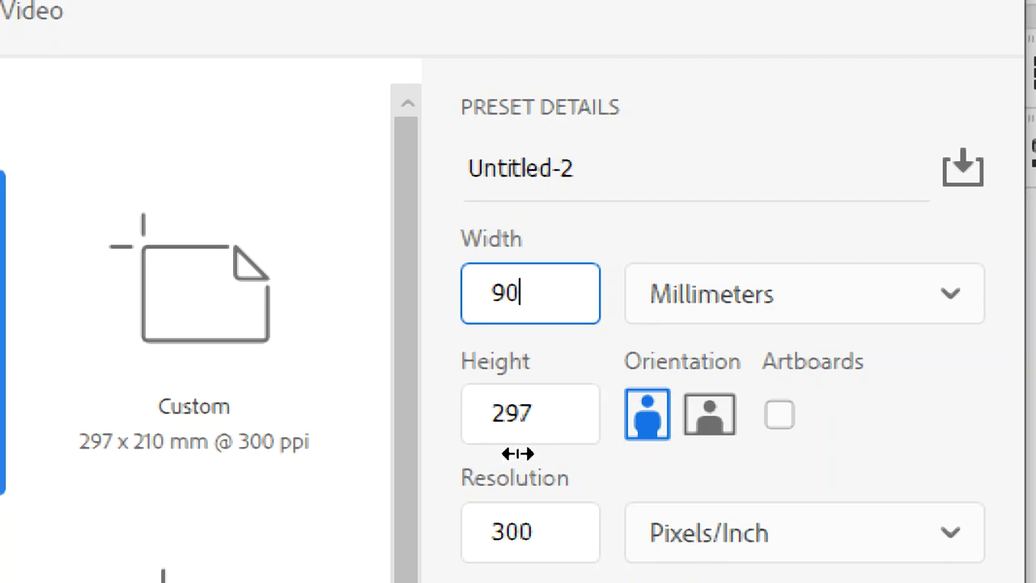
click(555, 412)
drag(555, 412, 462, 439)
text(5)
text(5)
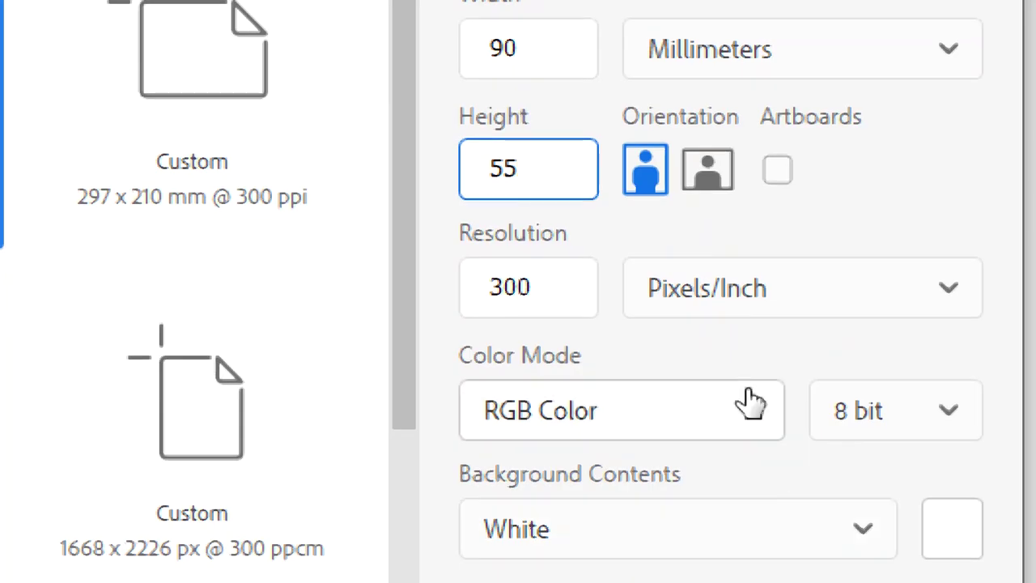
Toggle the orientation between portrait and landscape, leaving it landscape.
click(723, 395)
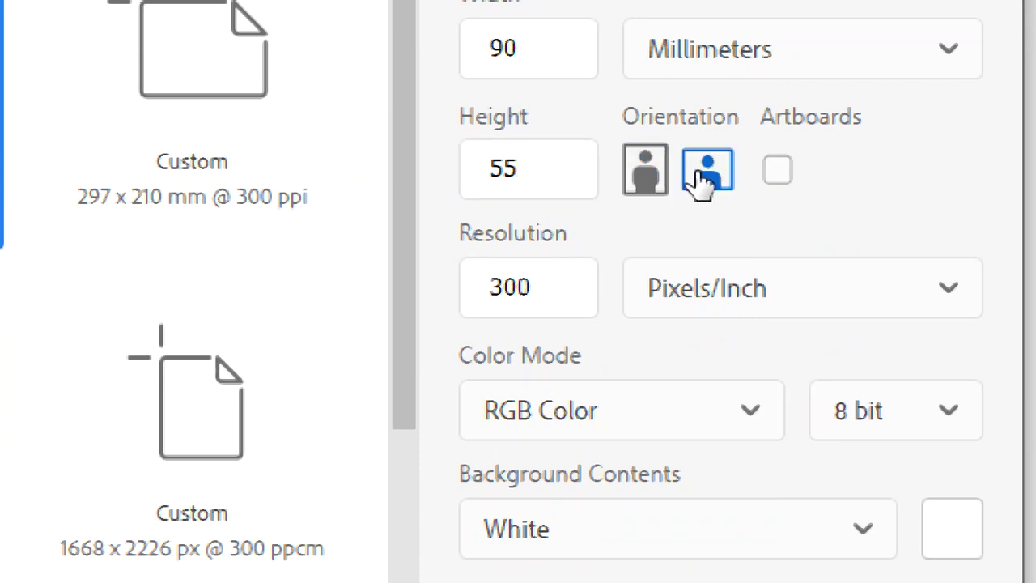
click(645, 184)
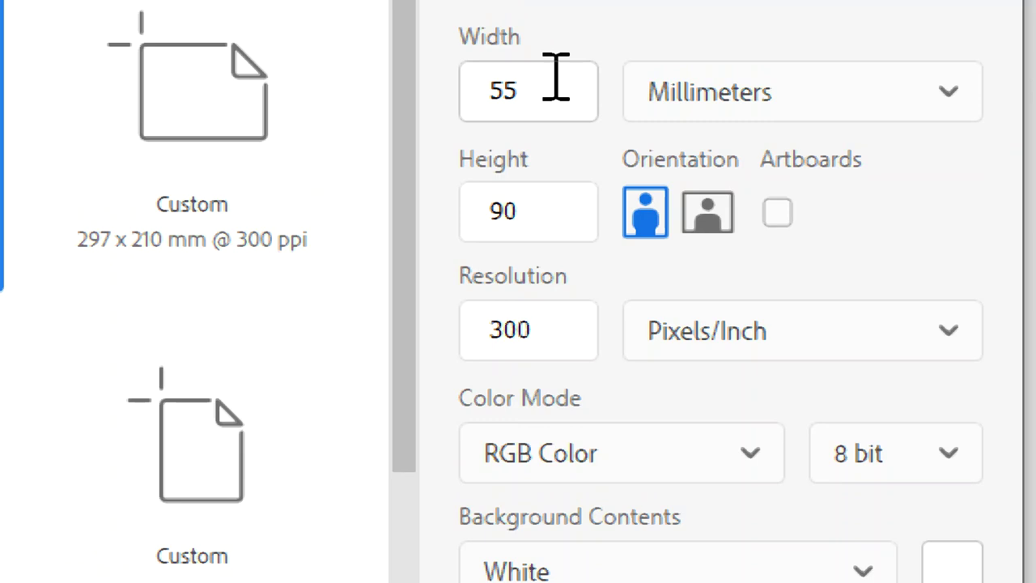
click(706, 232)
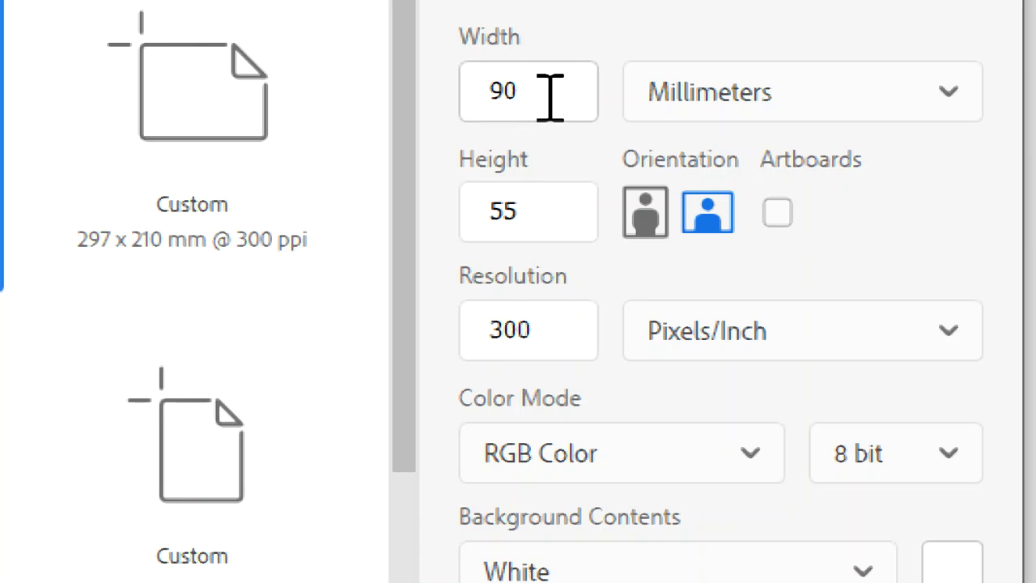
scroll(636, 543, down, 3)
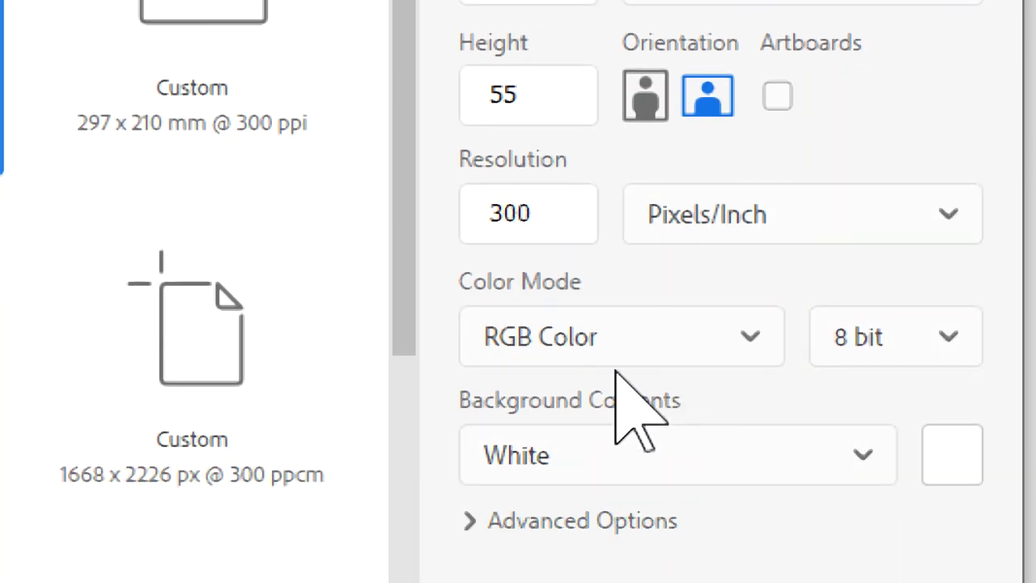
Switch the colour mode to CMYK Color and back to RGB Color, then open the Start menu.
click(634, 357)
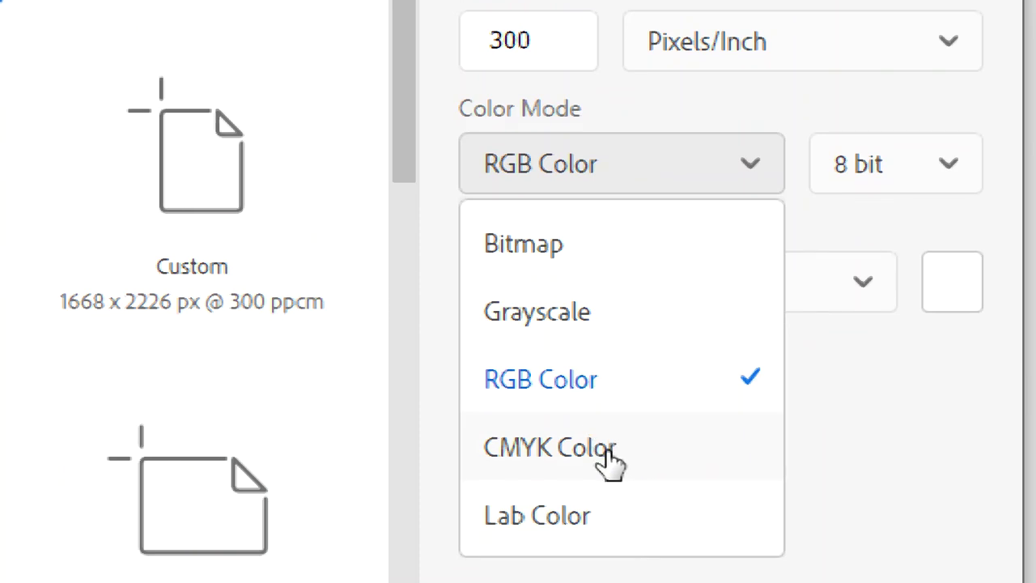
click(611, 464)
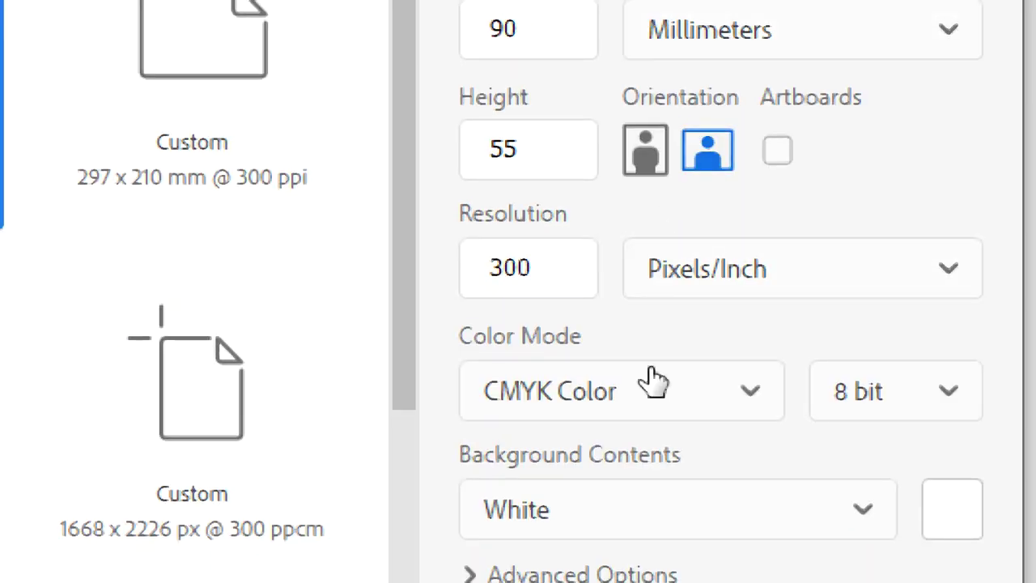
click(636, 397)
click(647, 452)
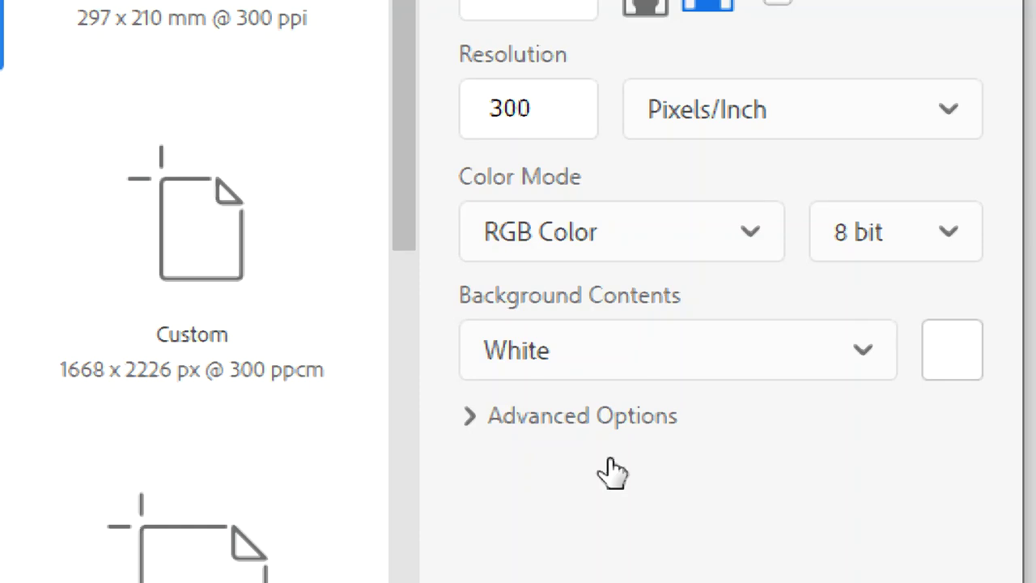
click(613, 234)
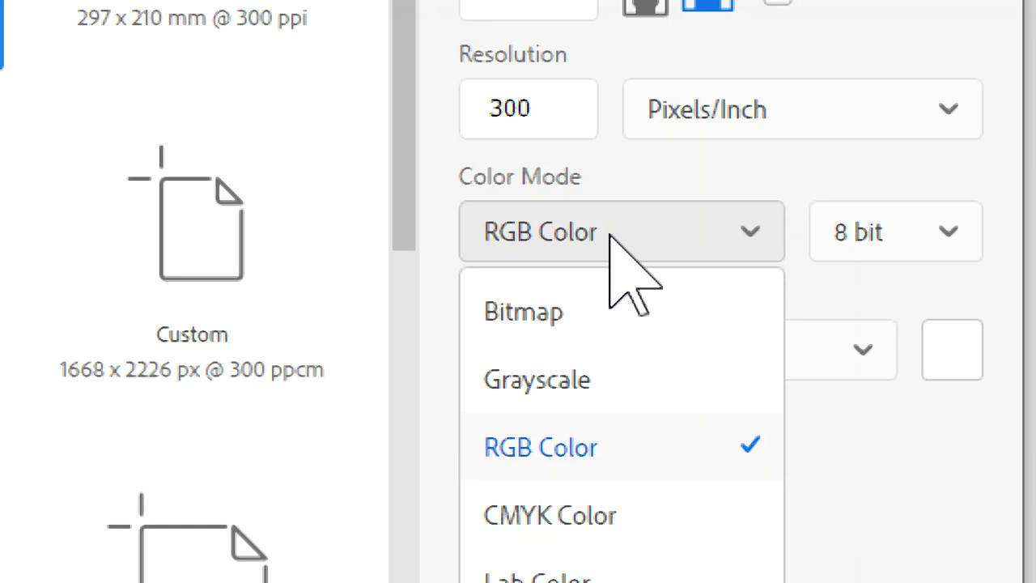
click(610, 235)
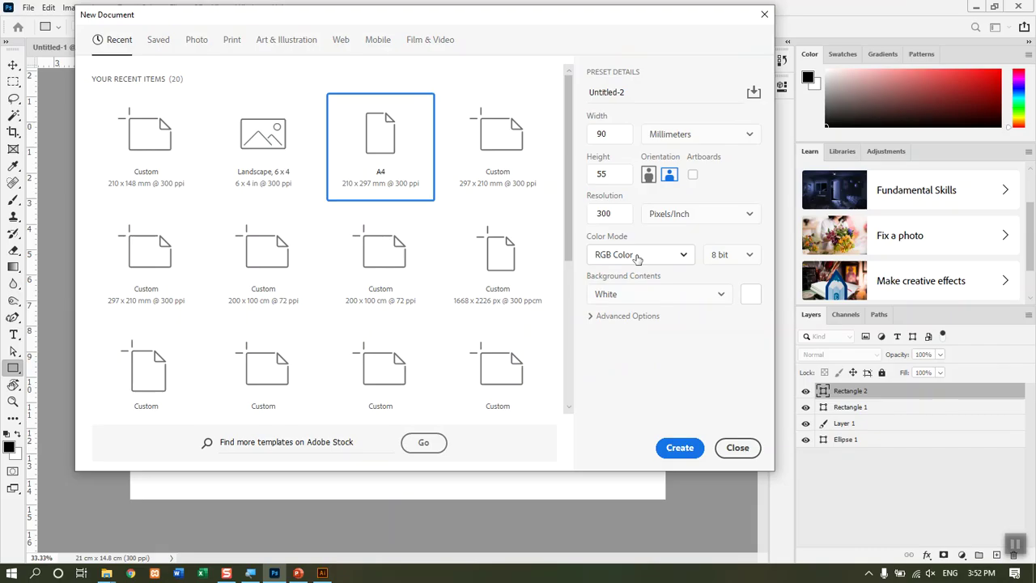
key(super)
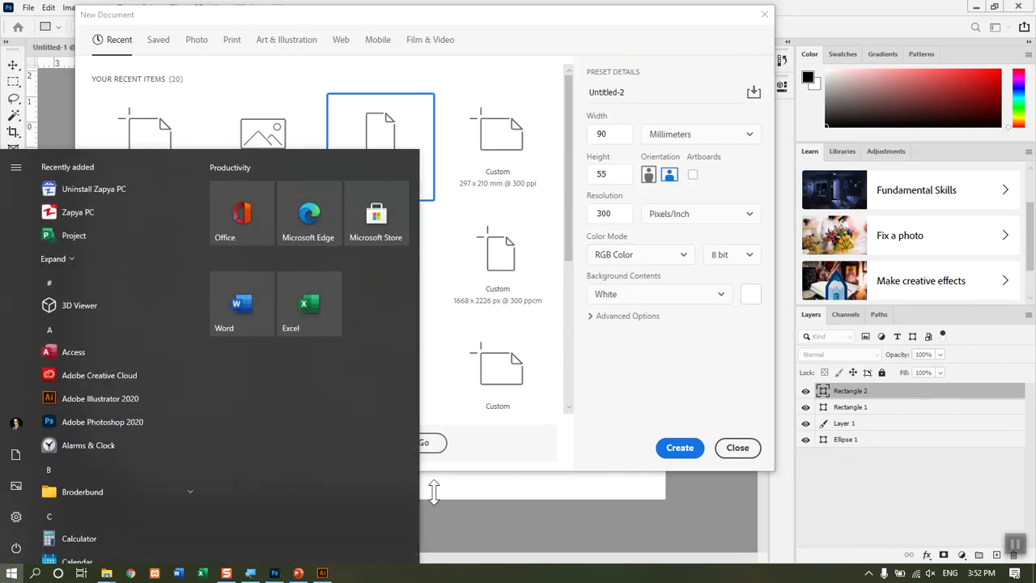
Launch Notepad from Start search, maximize it, and type '0 1' on the first line.
text(not)
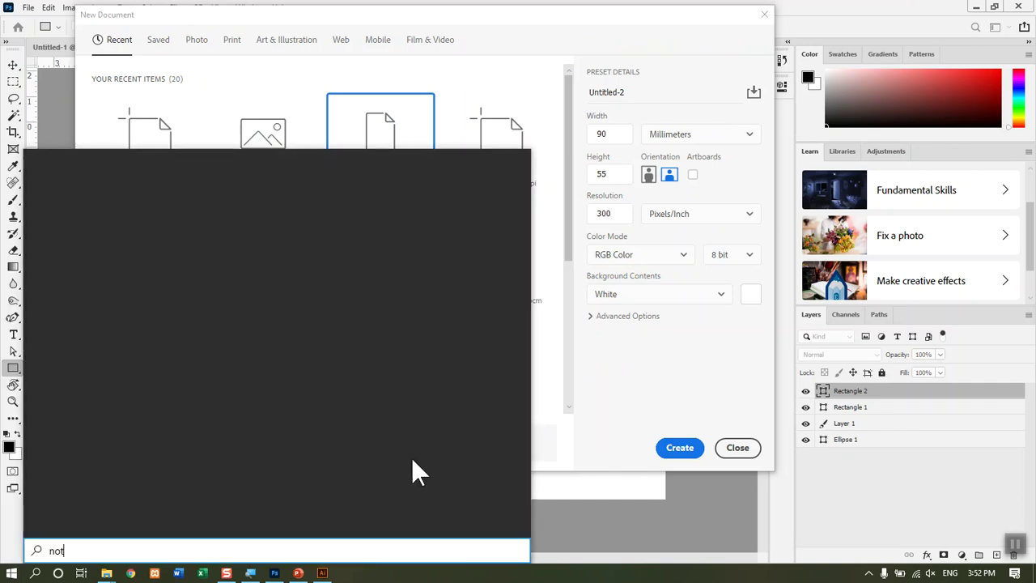
text(e)
key(Return)
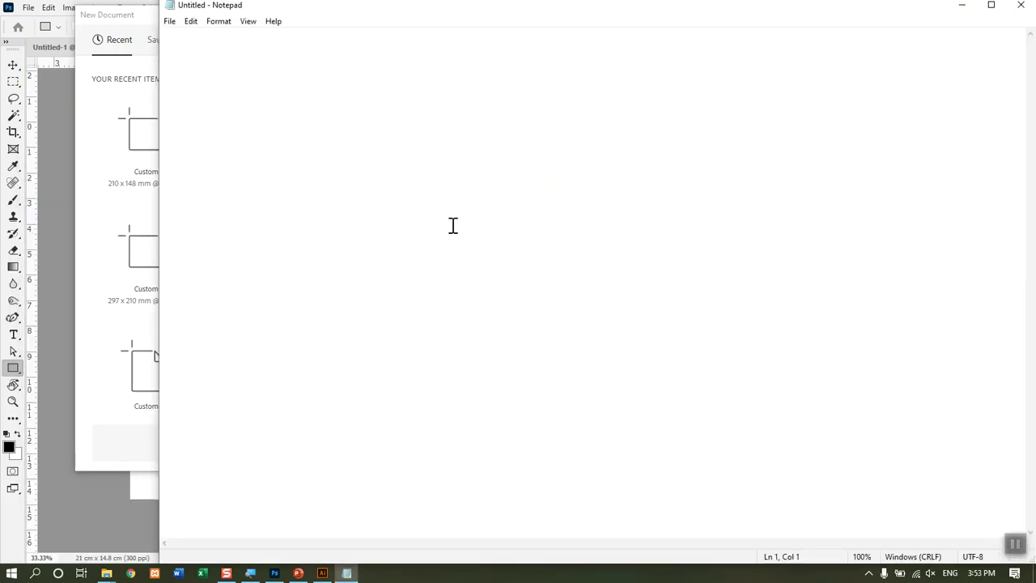
key(super+Up)
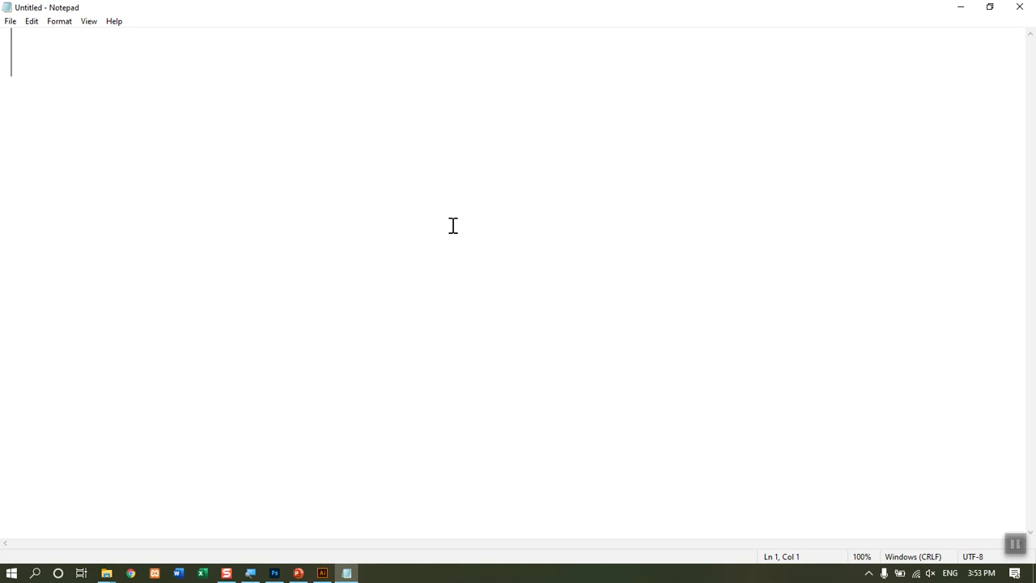
text(01)
key(Left)
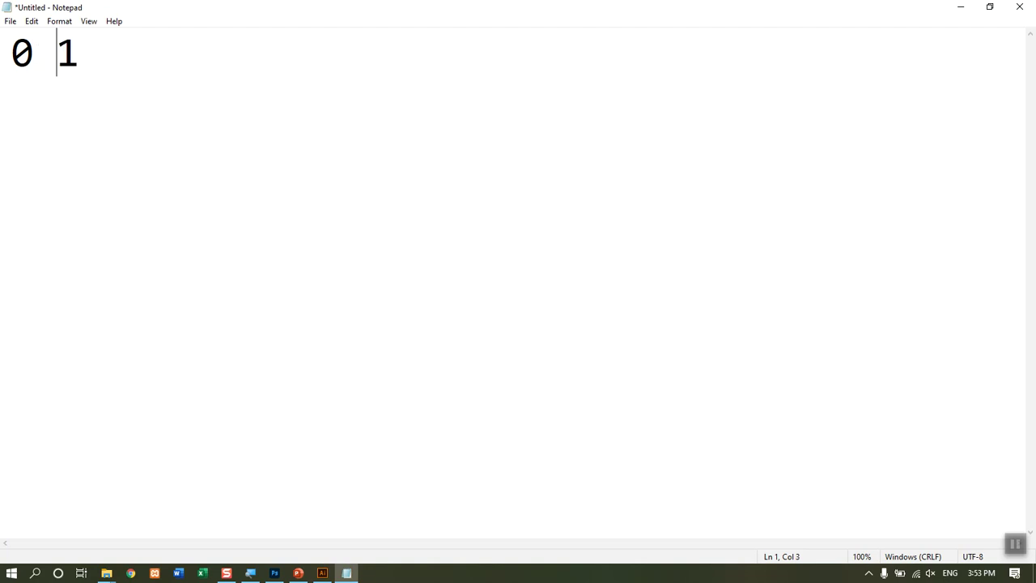
key(Right)
key(Return)
key(Return)
key(Return)
Add an indented line reading 'RBG (0-255)'.
key(Tab)
text(R)
text(BG)
key(Tab)
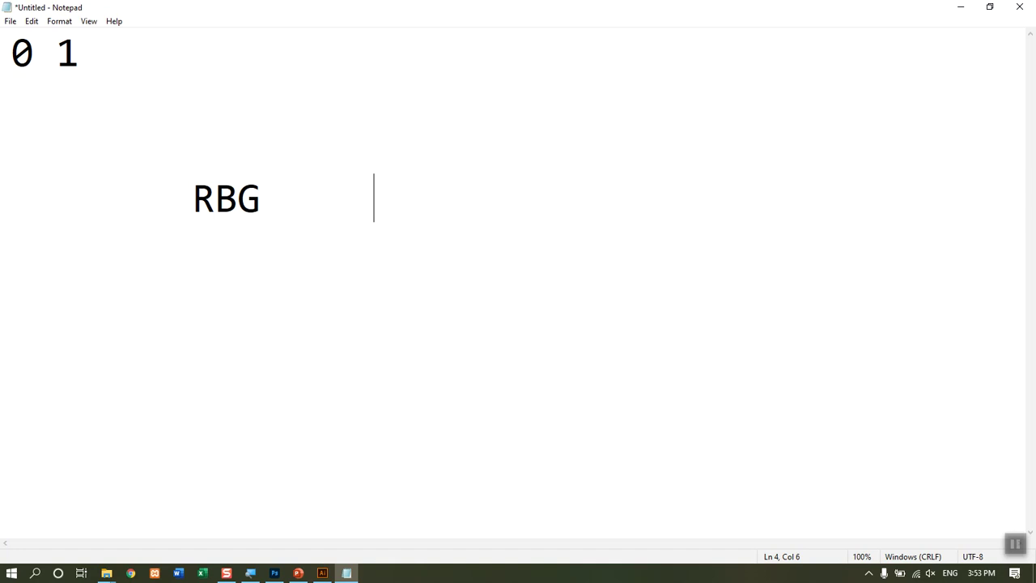
text(()
text(0)
key(BackSpace)
text(0-255)
key(Left)
key(Left)
key(Left)
key(Left)
key(Left)
key(Right)
key(Right)
key(Right)
key(Right)
key(Right)
text())
key(Return)
Add an indented '1 Bit' line beneath the range.
key(Tab)
key(Tab)
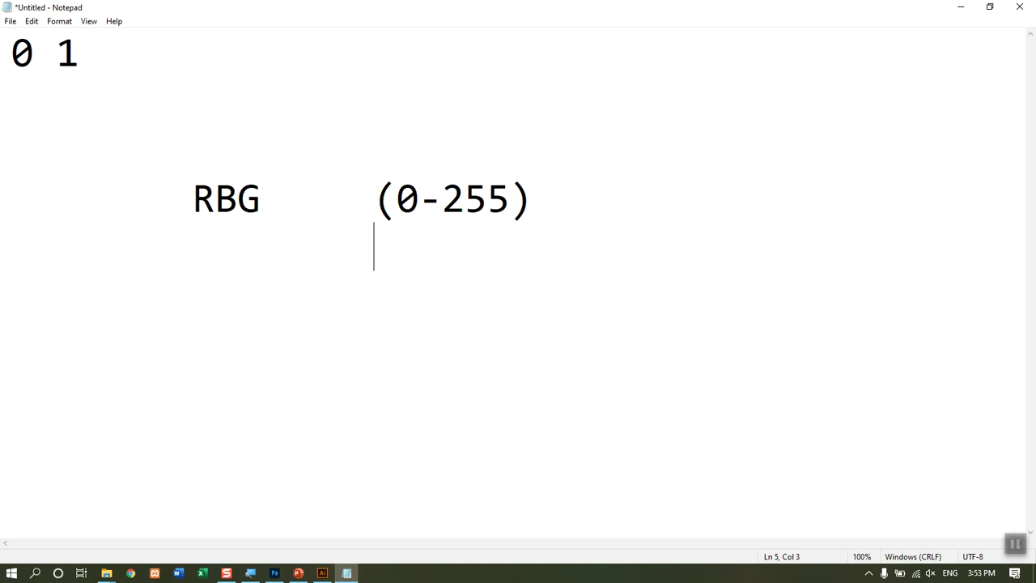
text(Bit)
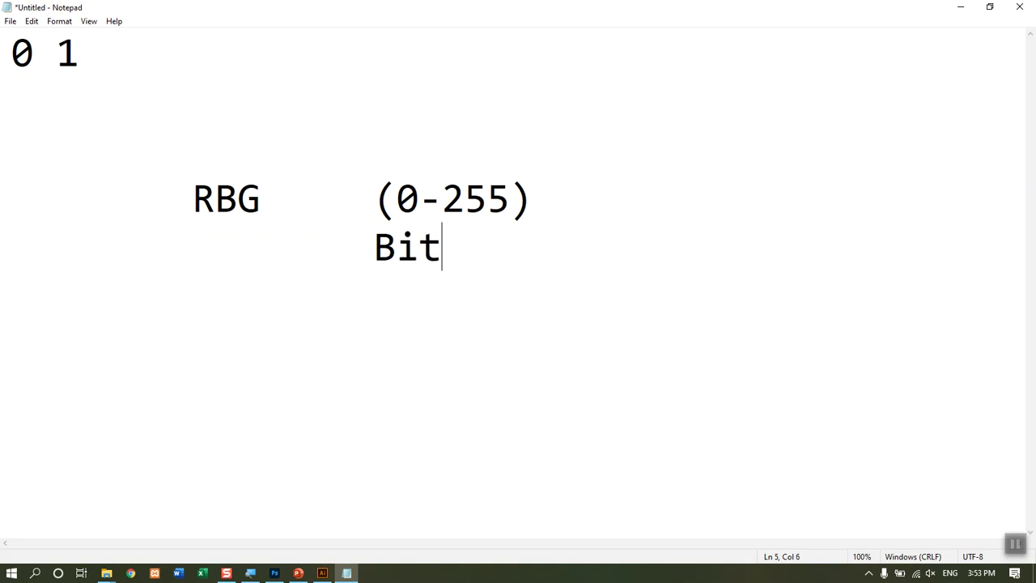
key(Left)
key(Left)
key(Left)
text(1)
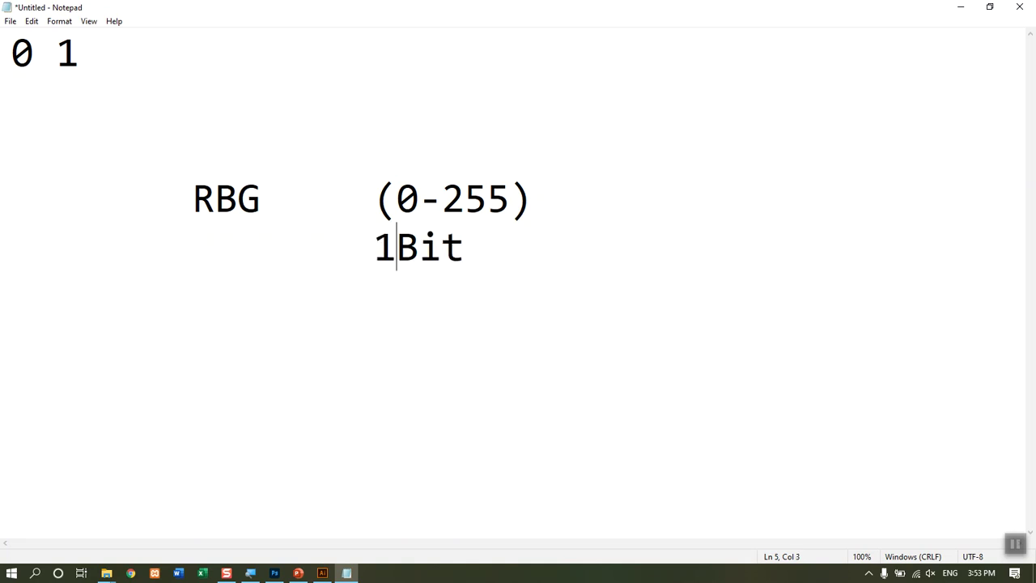
key(Right)
key(Left)
key(Left)
key(Right)
key(Right)
key(Right)
key(Right)
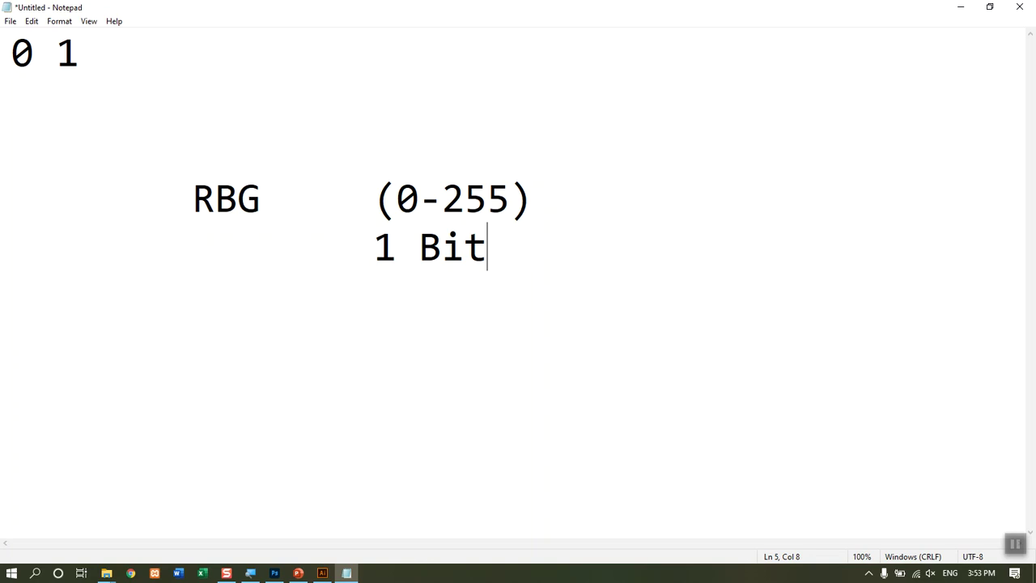
key(Return)
Add an indented line reading '8 Bit = 1 Byte'.
text(8)
key(BackSpace)
key(Tab)
key(Tab)
text(8 B)
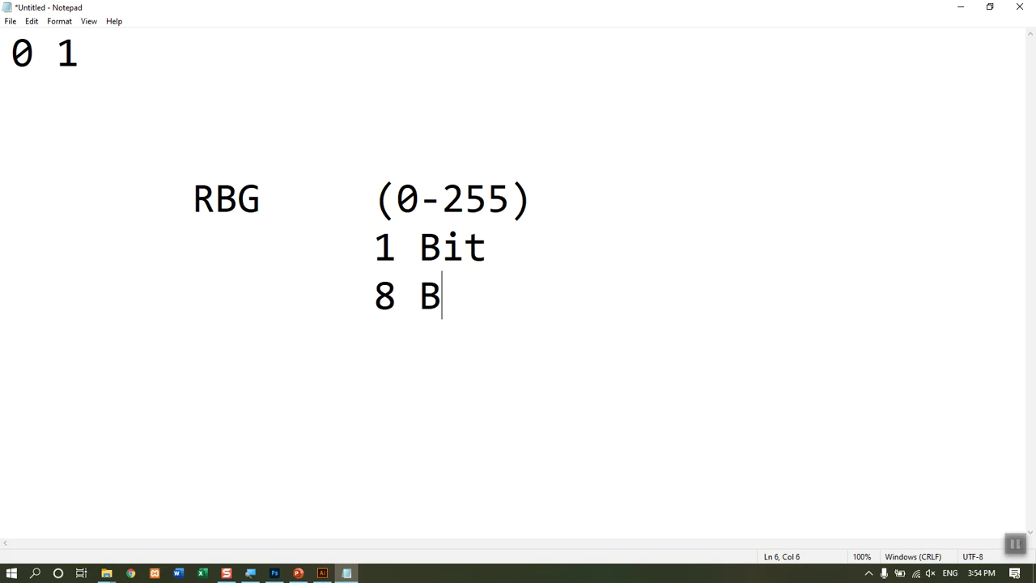
text(it = B)
key(BackSpace)
text(1 Byte)
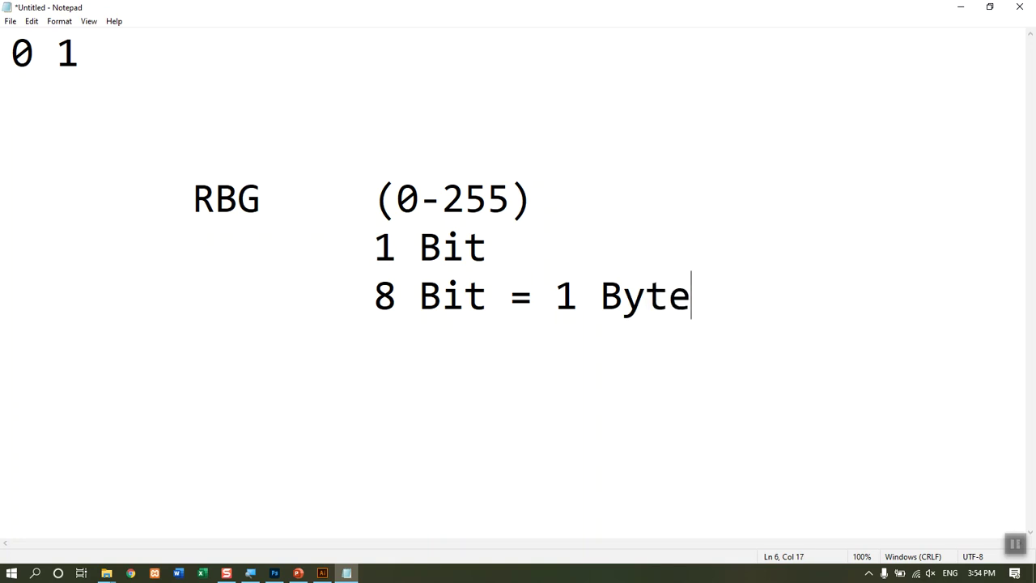
key(Return)
key(Tab)
key(Tab)
key(Tab)
Remove the extra indent and add a comma after the first 0-255 range.
key(BackSpace)
text(2)
key(BackSpace)
click(586, 217)
key(Left)
text(,)
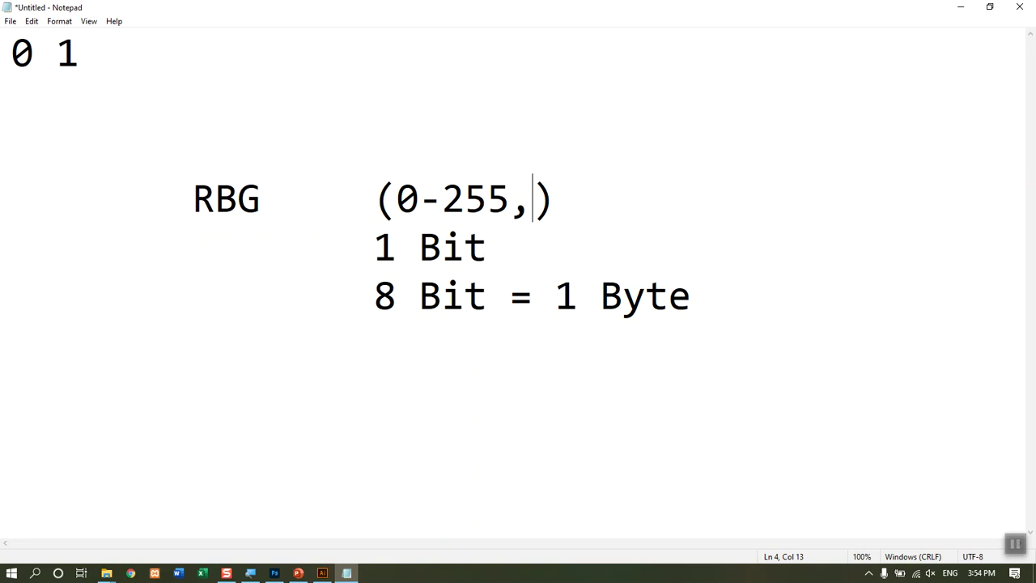
Add the second and third ranges so it reads (0-255,0-255,0-255), then select the bit lines.
text(0-2)
key(BackSpace)
text(-255)
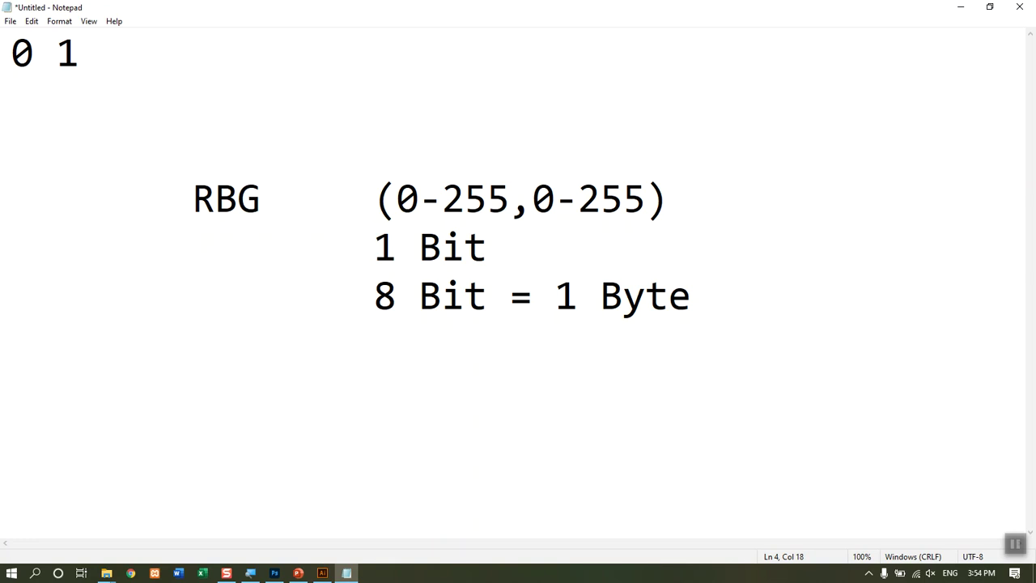
text(,0255)
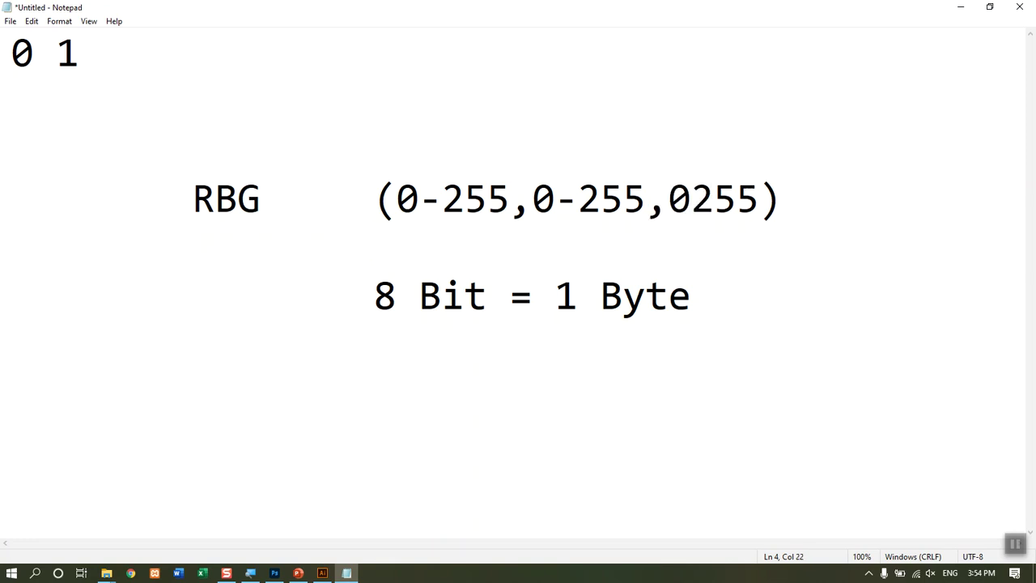
key(Left)
key(Left)
key(Left)
text(-)
key(BackSpace)
text(0)
key(BackSpace)
text(-)
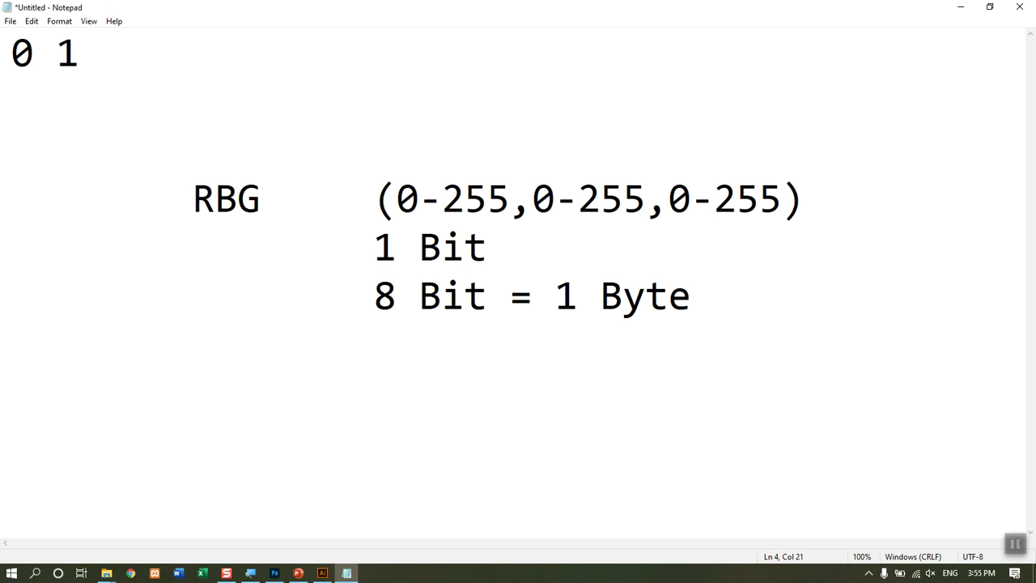
drag(439, 323, 340, 260)
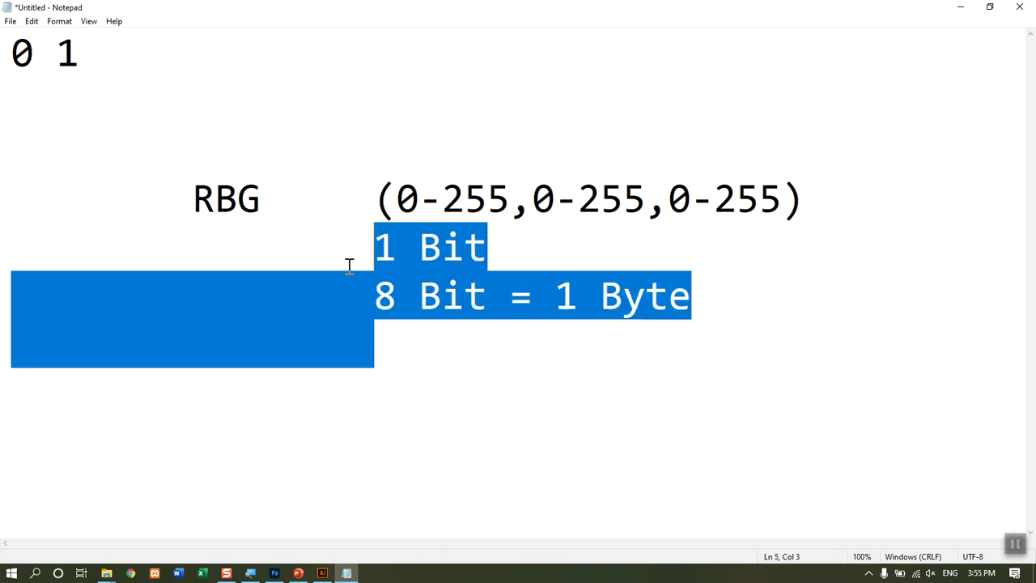
Delete the 1 Bit and 8 Bit lines and start an example value '(100,' below the range.
key(Delete)
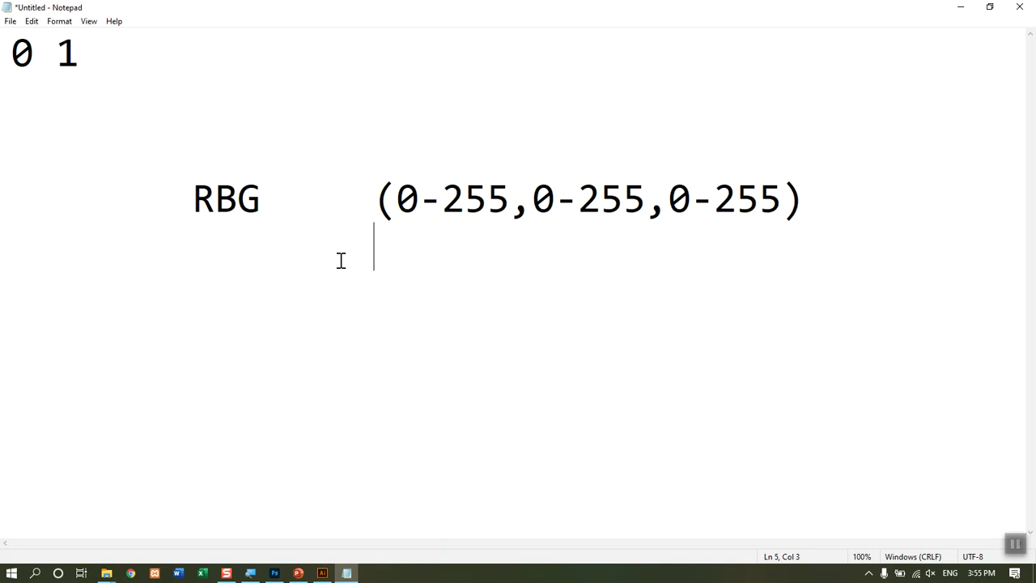
drag(374, 200, 466, 206)
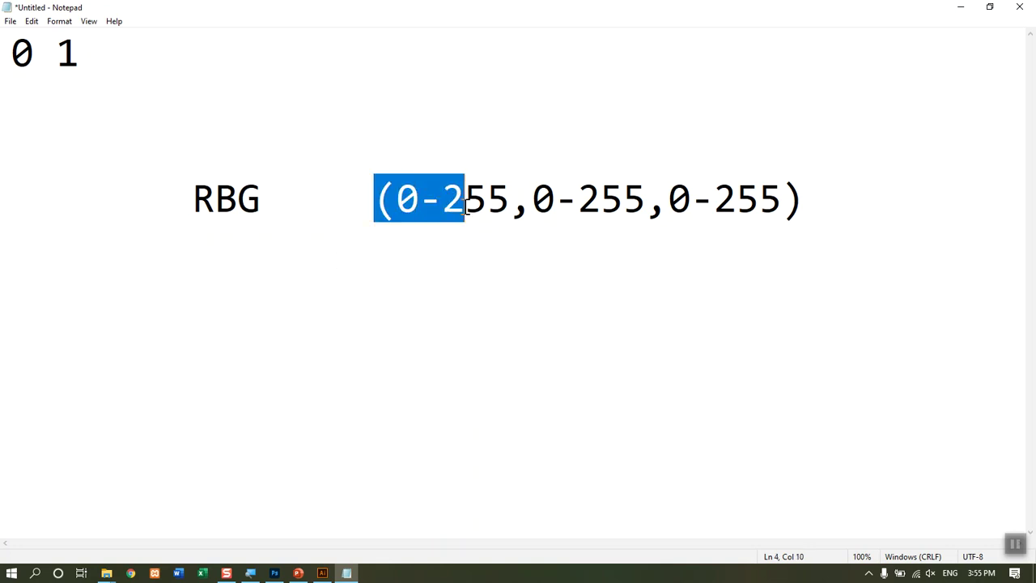
click(466, 206)
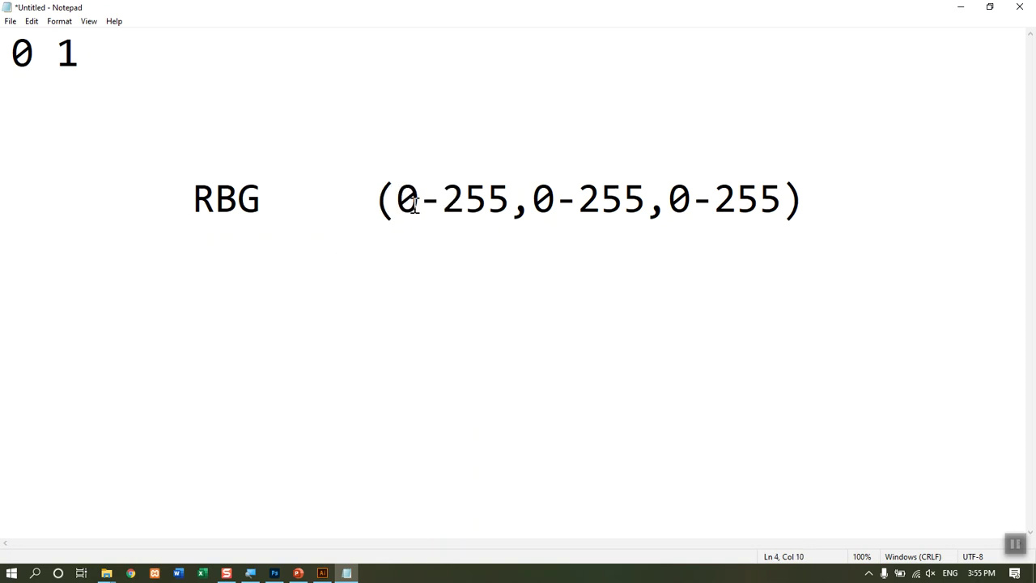
click(456, 266)
text((100,.)
key(BackSpace)
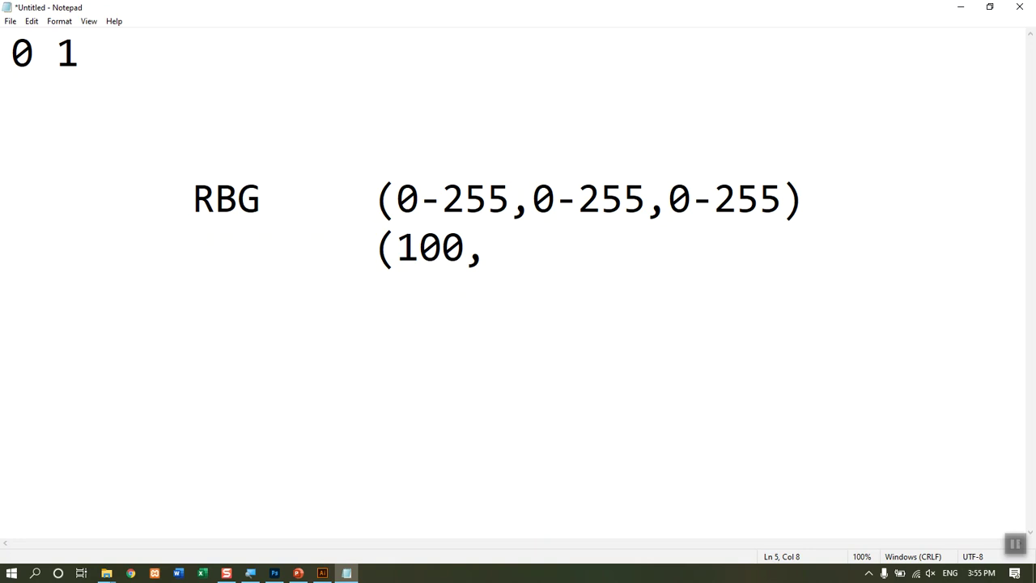
Correct the misspelled 'RBG' label to 'RGB'.
click(343, 212)
key(Left)
key(Left)
key(BackSpace)
key(Right)
text(B)
Complete the example value as (101,90,100) and switch back to Photoshop.
key(Down)
key(Right)
key(Right)
key(Right)
key(Right)
key(Right)
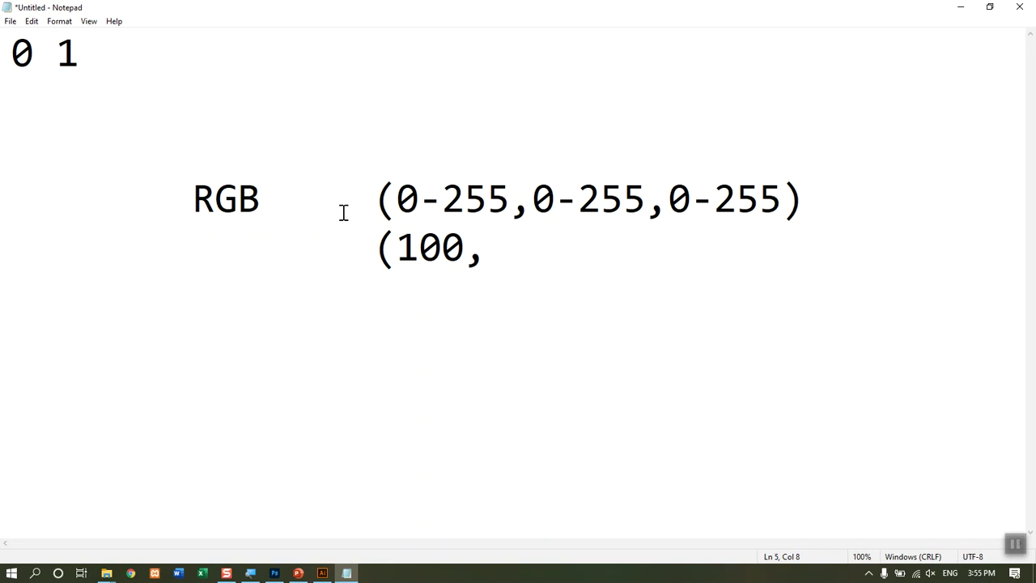
text(90,)
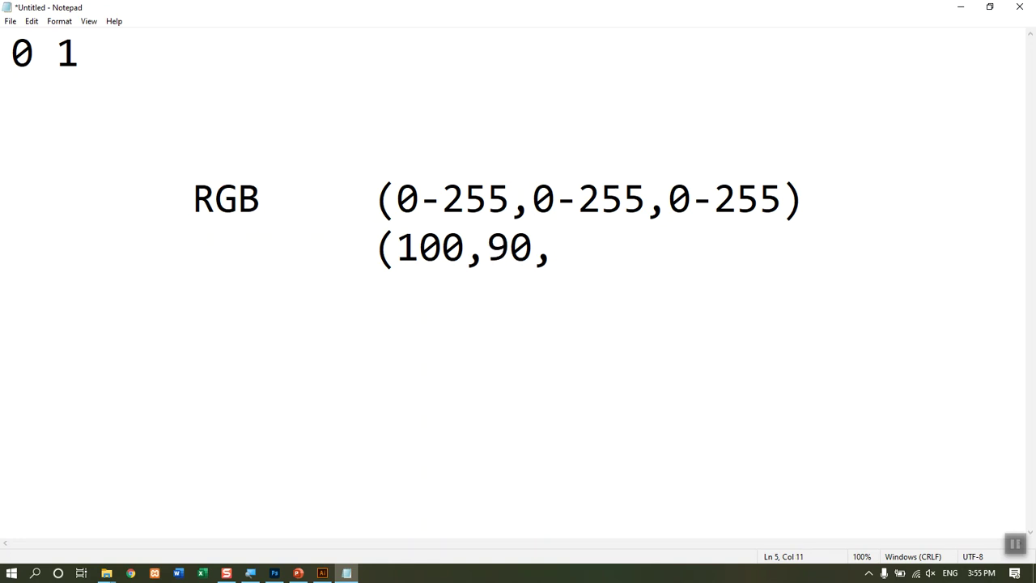
text(100))
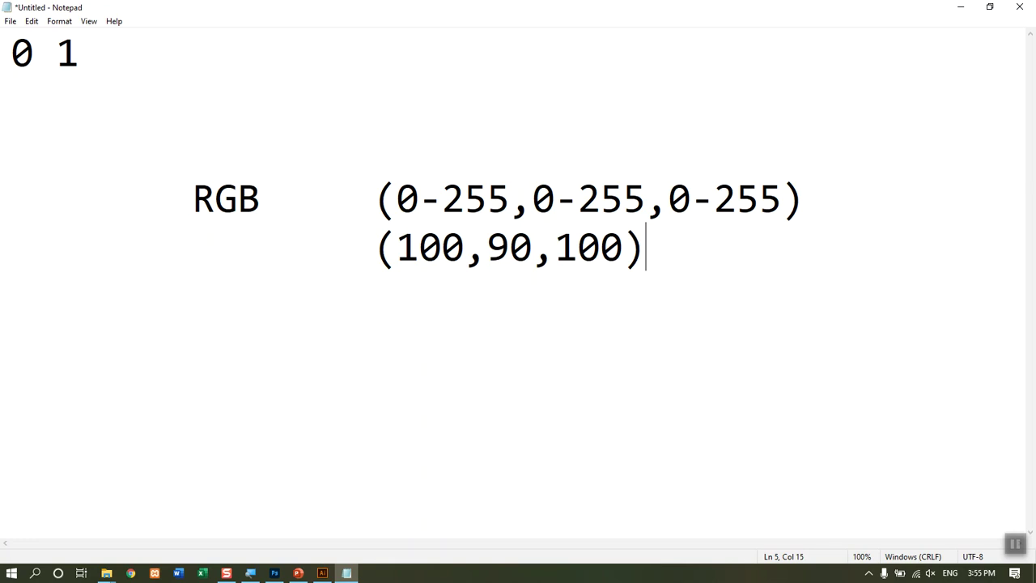
key(shift+Home)
key(shift+Home)
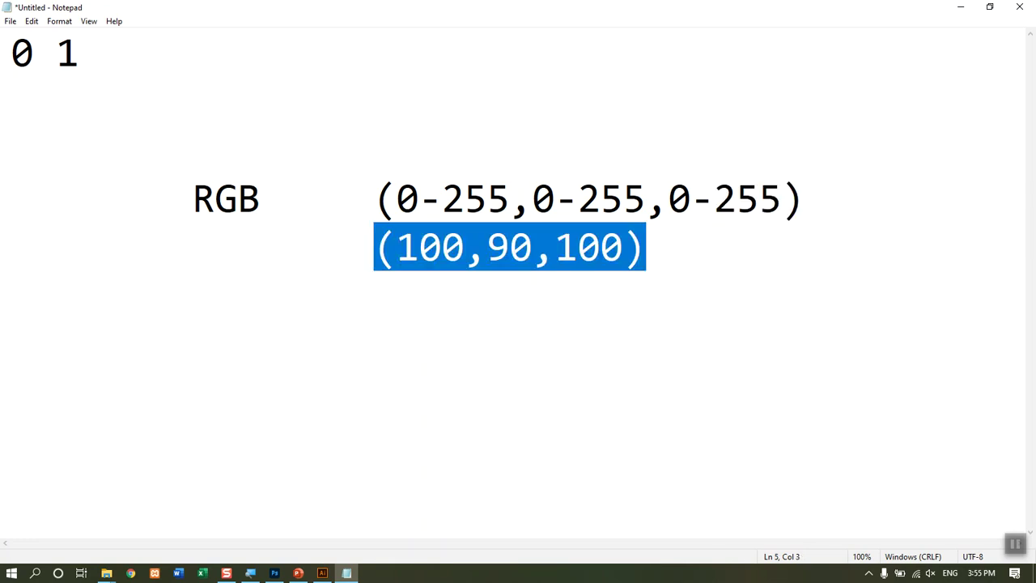
key(Left)
key(Left)
key(Left)
click(463, 247)
key(BackSpace)
text(1)
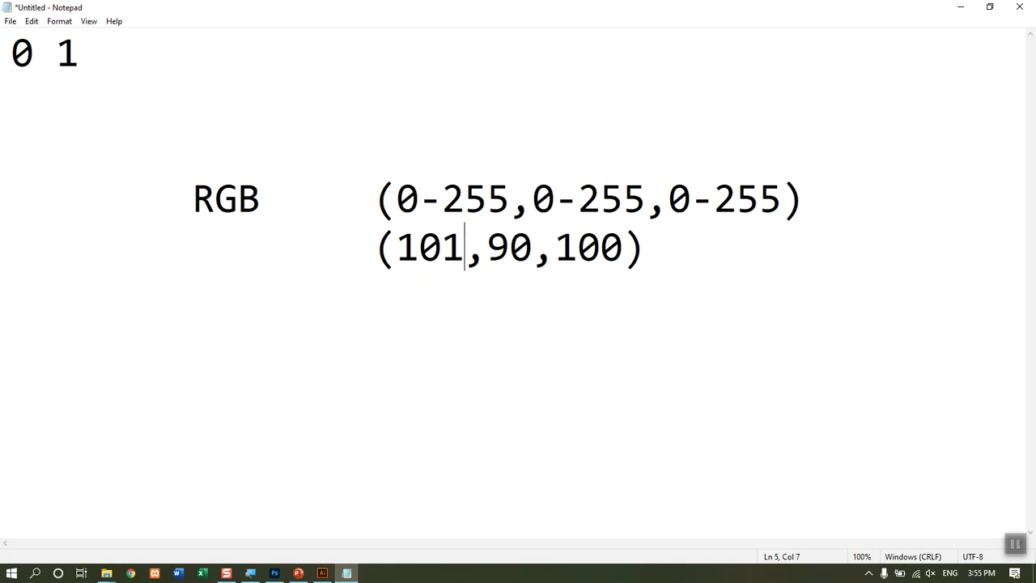
key(alt+Tab)
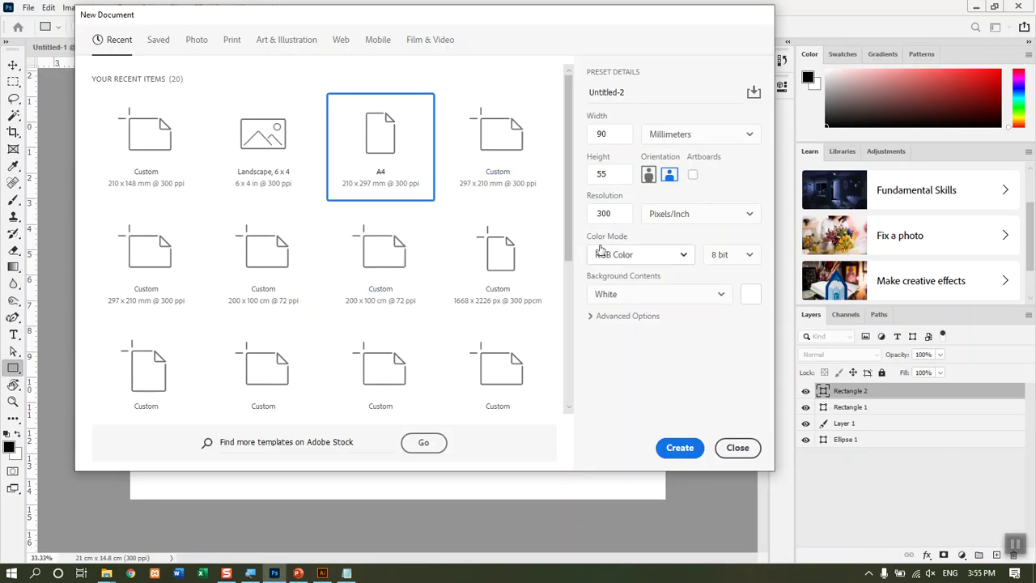
Dismiss the New Document dialog and browse to the PICTURE folder on drive D.
key(Escape)
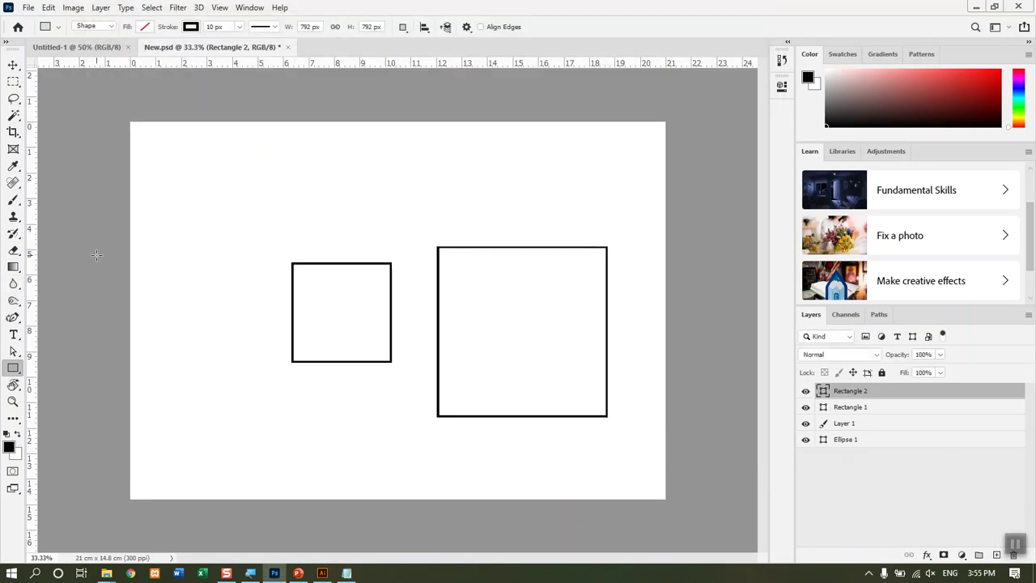
key(ctrl+o)
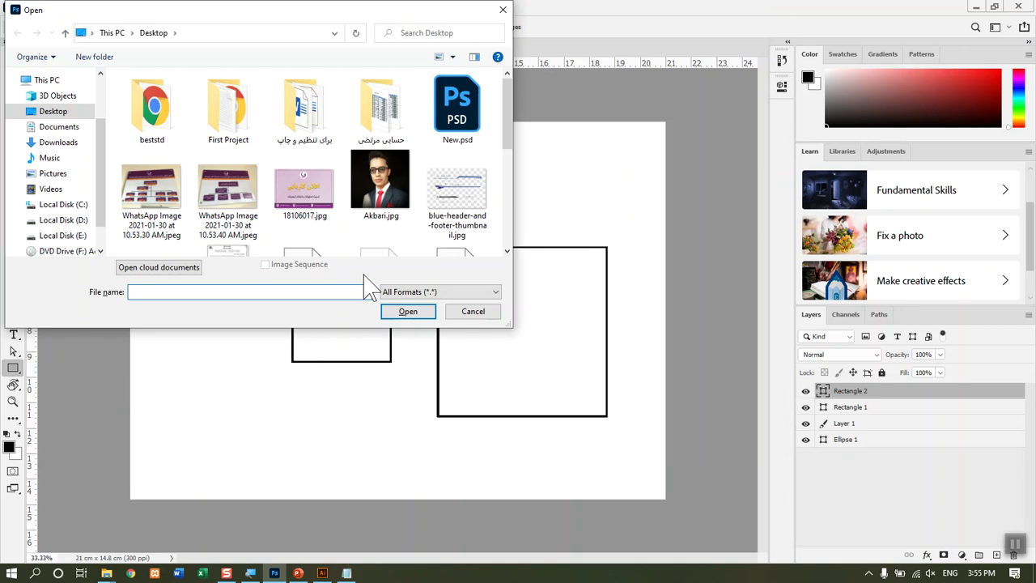
mouse_move(506, 122)
mouse_down()
mouse_move(508, 168)
mouse_move(388, 121)
mouse_up()
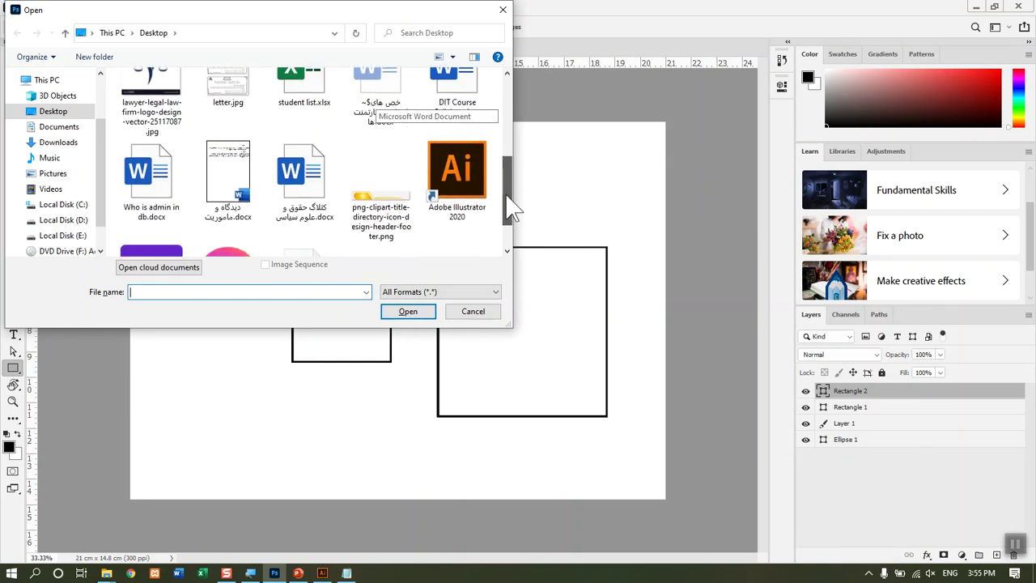
click(63, 204)
click(63, 221)
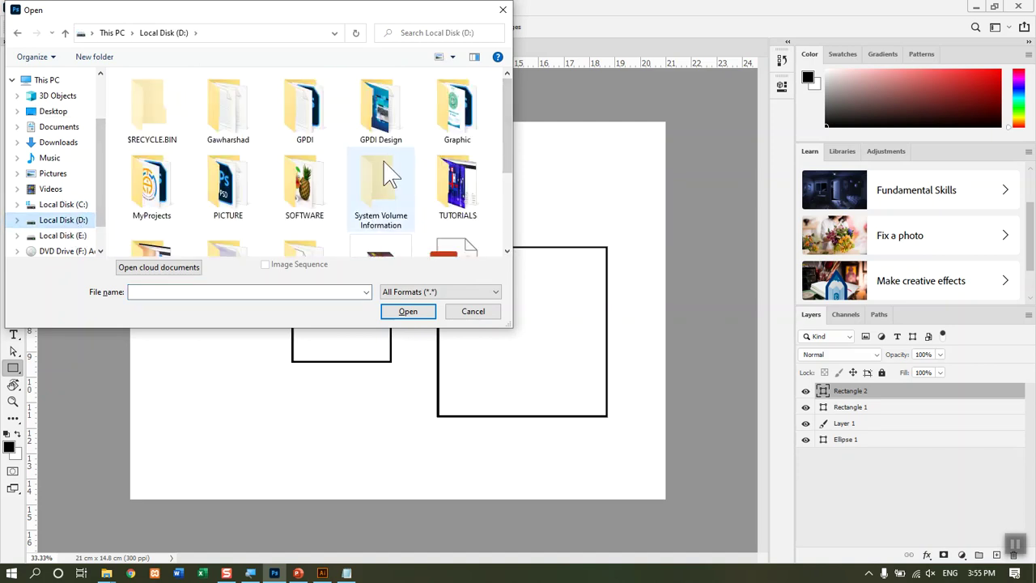
double_click(250, 205)
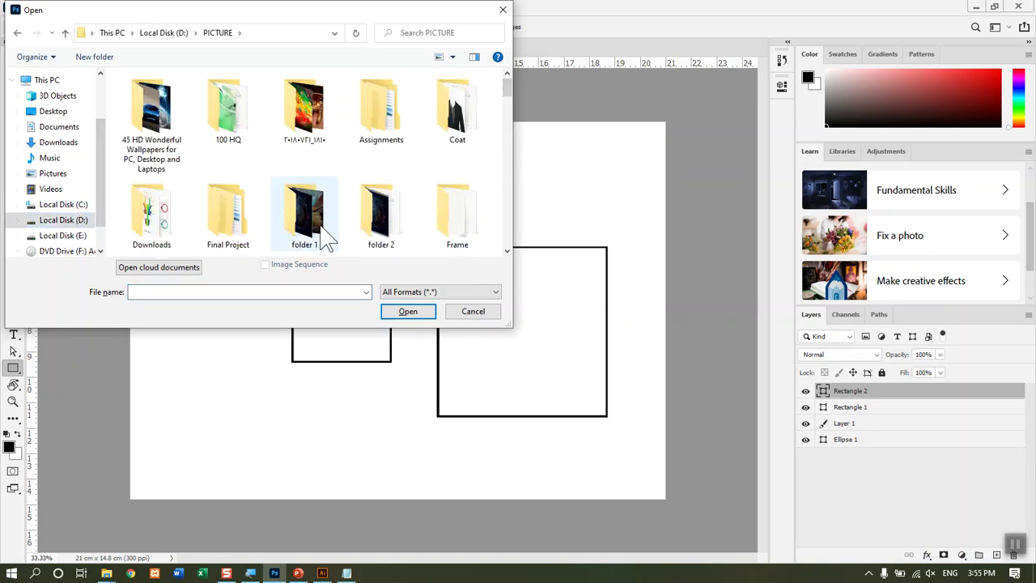
Select 8199.jpg in the folder and open it.
scroll(324, 239, down, 2)
scroll(324, 238, down, 1)
click(323, 234)
key(Down)
key(Down)
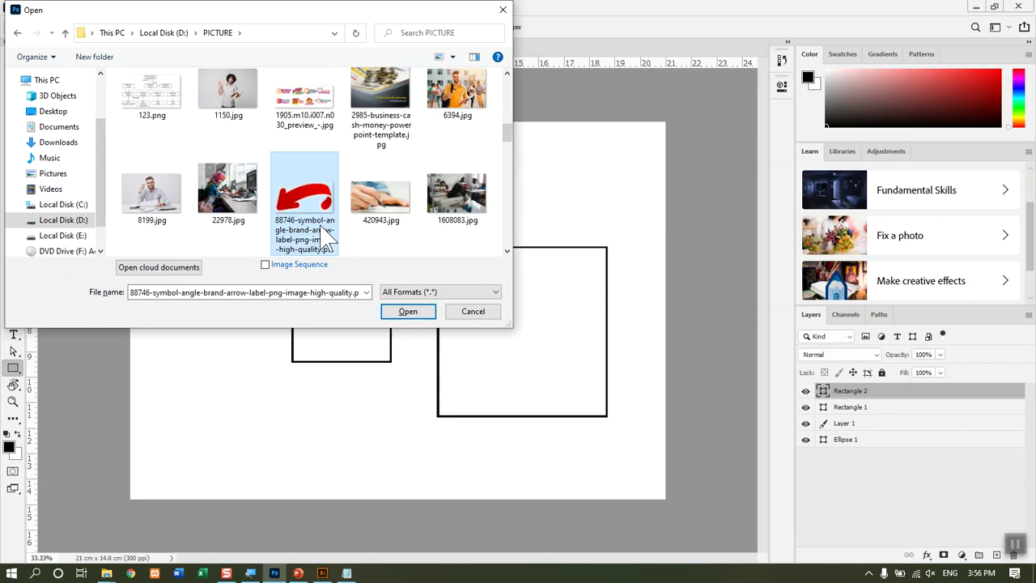
key(Left)
key(Left)
key(Right)
key(Left)
key(Return)
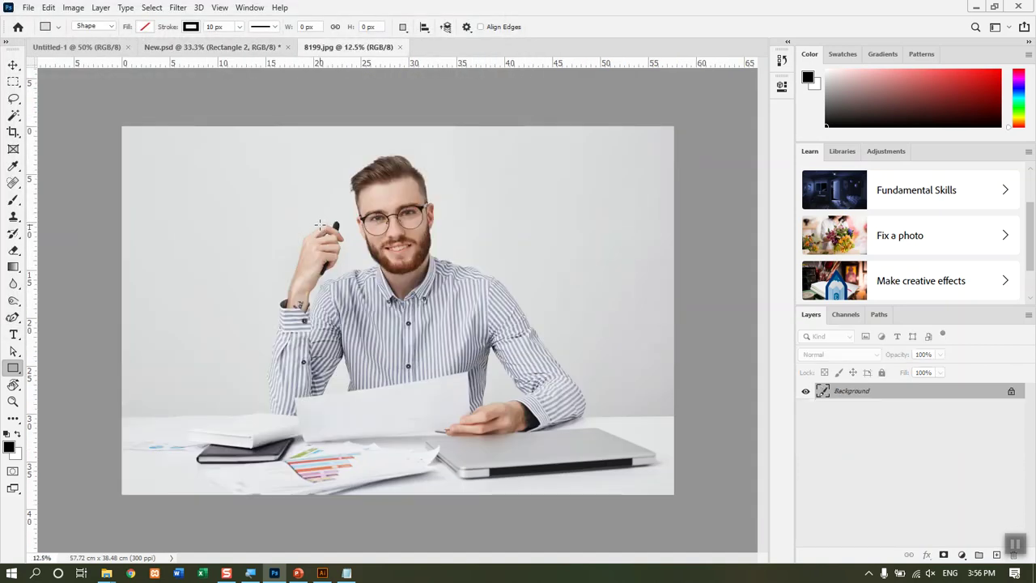
Zoom to 33.3%, eyedrop the hand's skin tone (#e2cdbc), and view it in the Color Picker.
key(ctrl+plus)
key(ctrl+plus)
key(ctrl+plus)
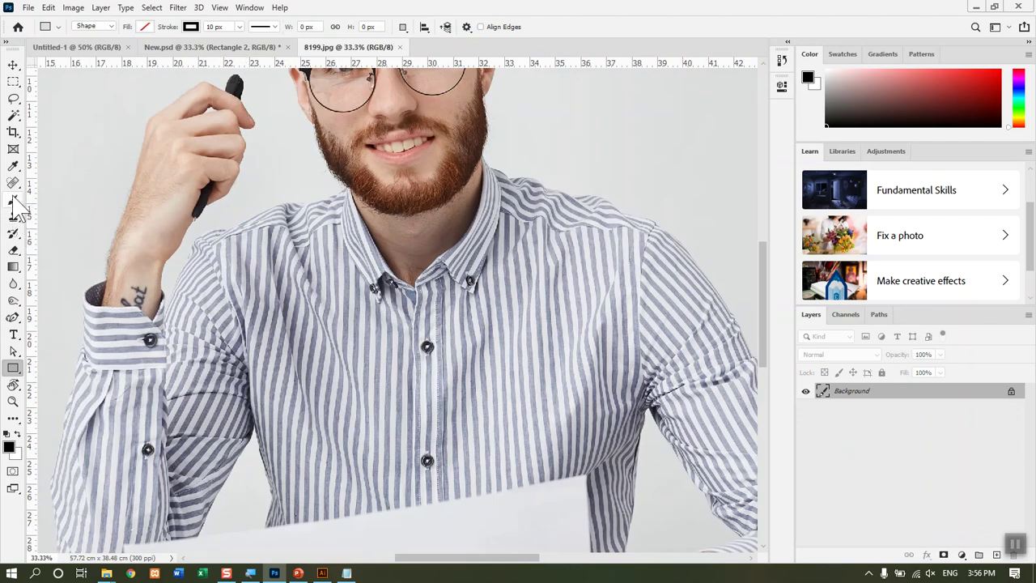
key(i)
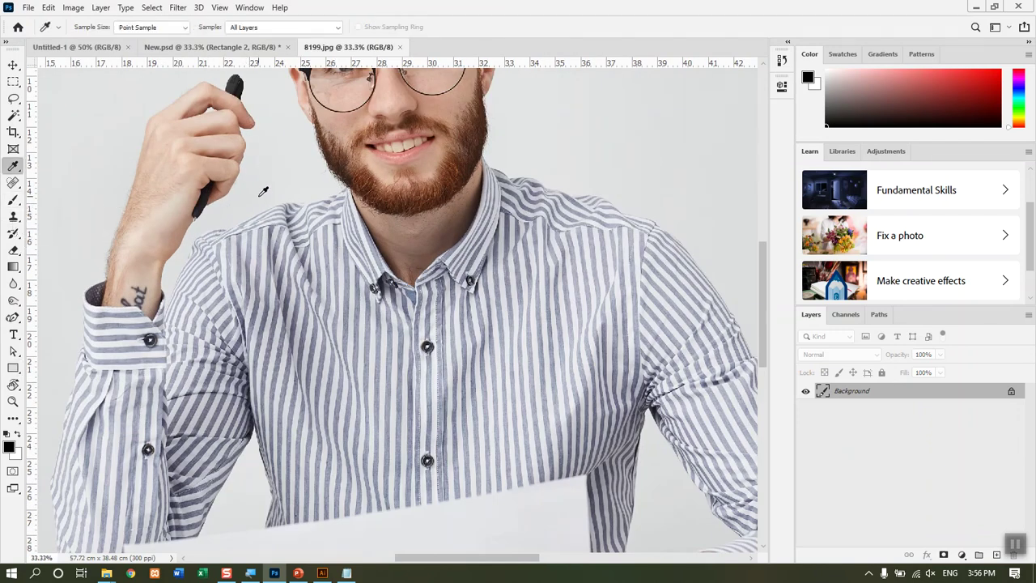
click(171, 190)
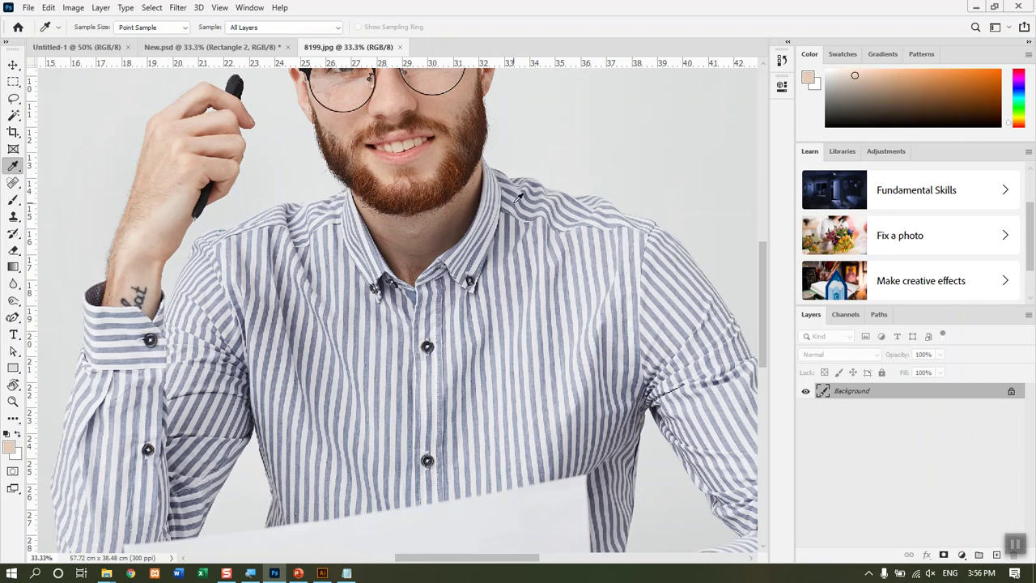
click(808, 80)
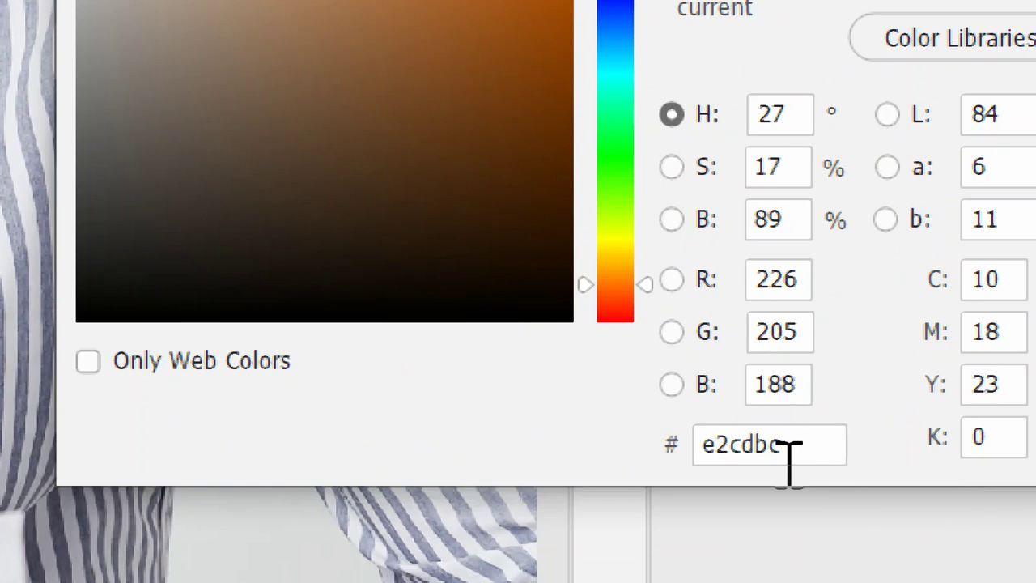
Highlight the hex value e2cdbc, then sample blue-grey #9295a8 (R146 G149 B168) from the shirt stripes.
double_click(834, 473)
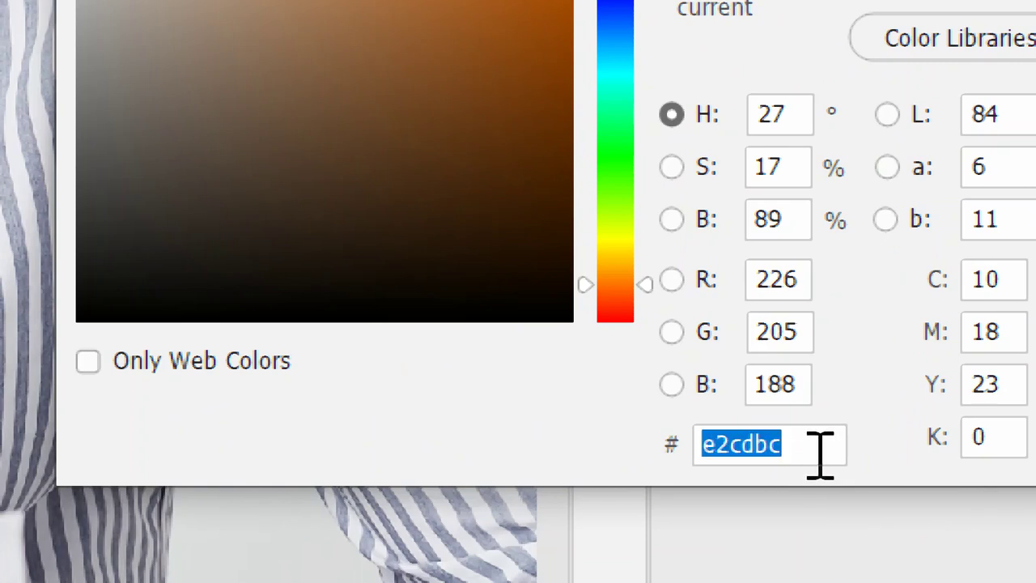
click(701, 446)
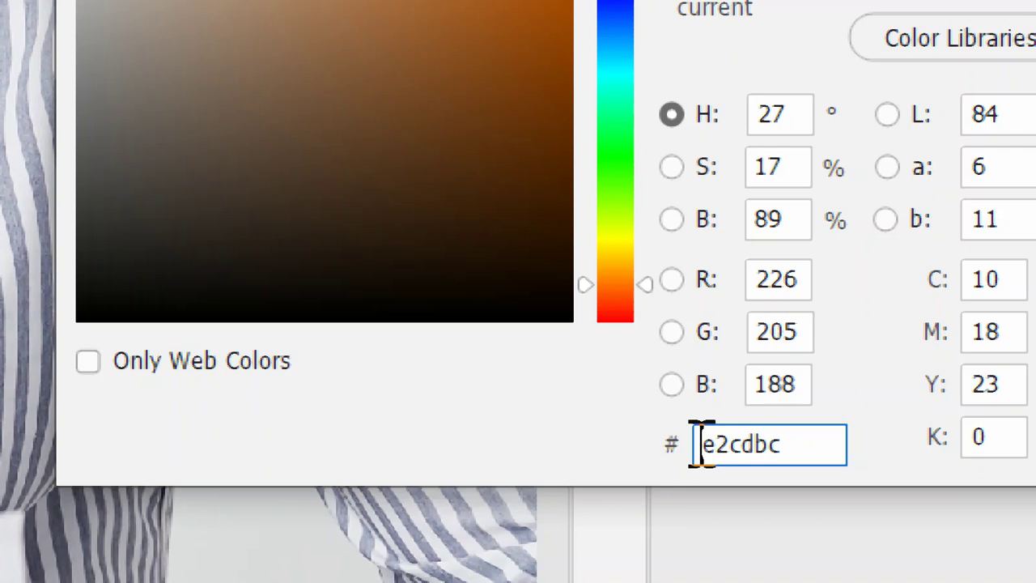
drag(819, 446, 697, 443)
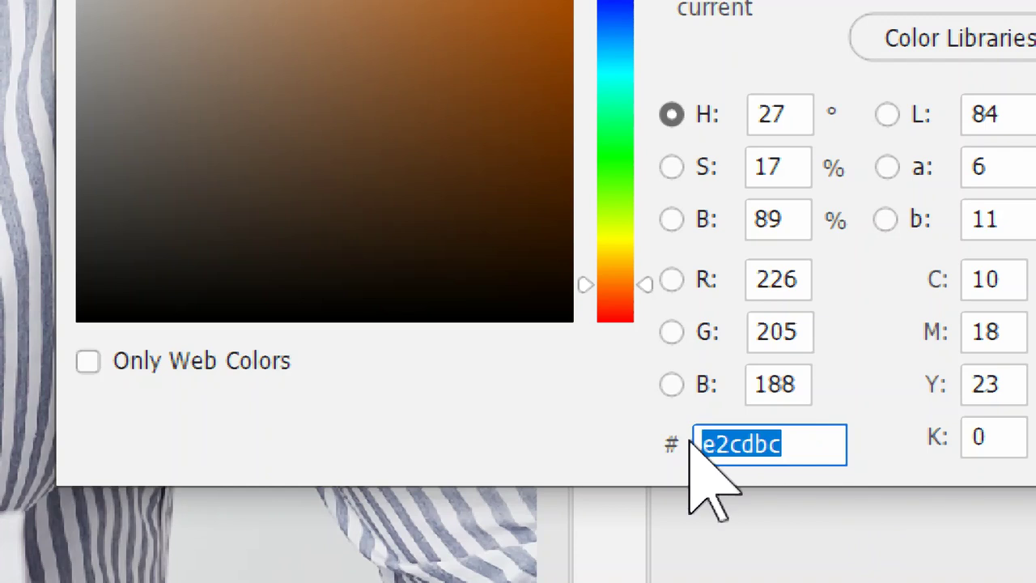
click(748, 446)
drag(807, 446, 698, 446)
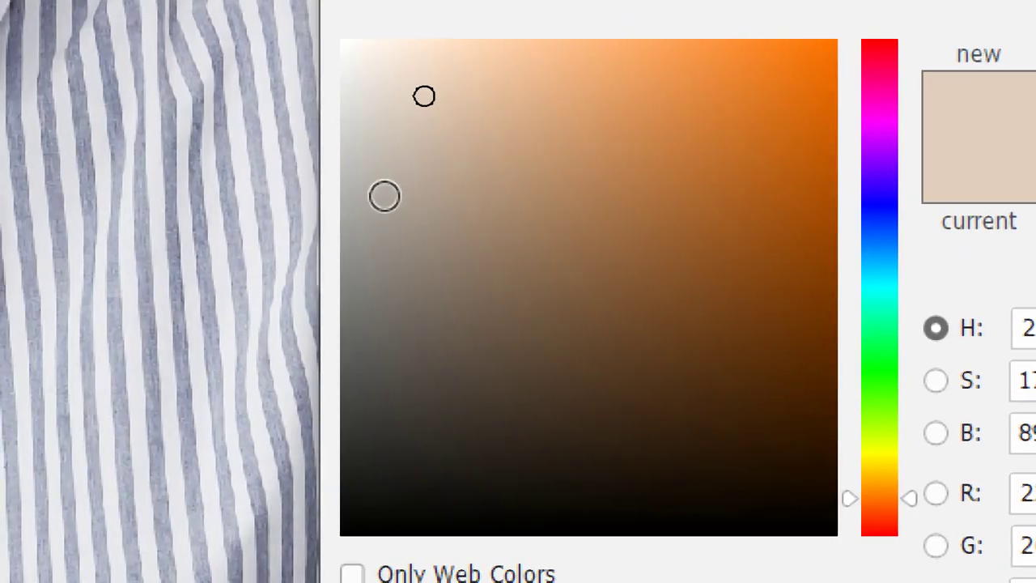
click(188, 172)
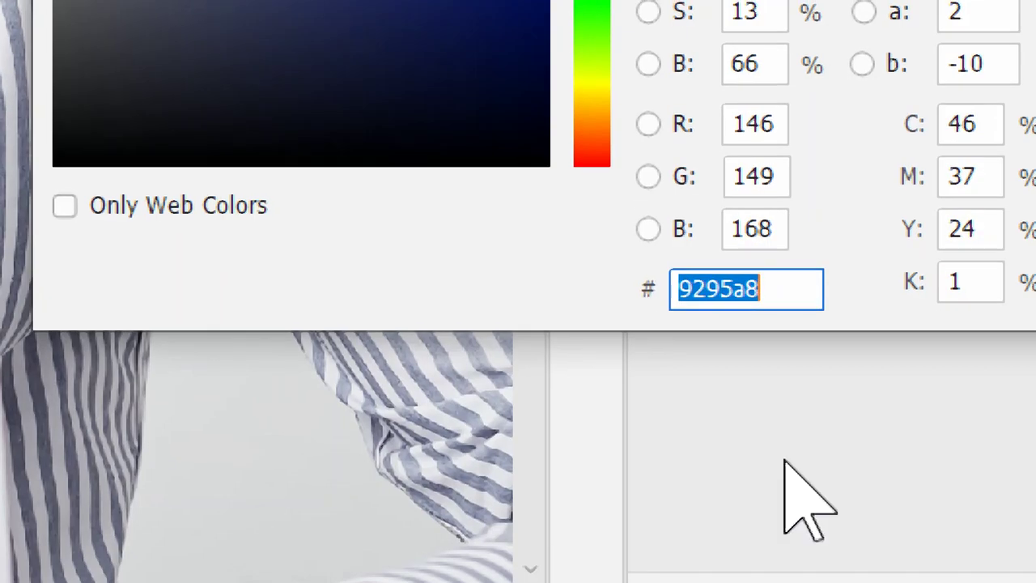
Inspect the sampled RGB values, then make the colour pure red (ff0000).
drag(782, 123, 736, 123)
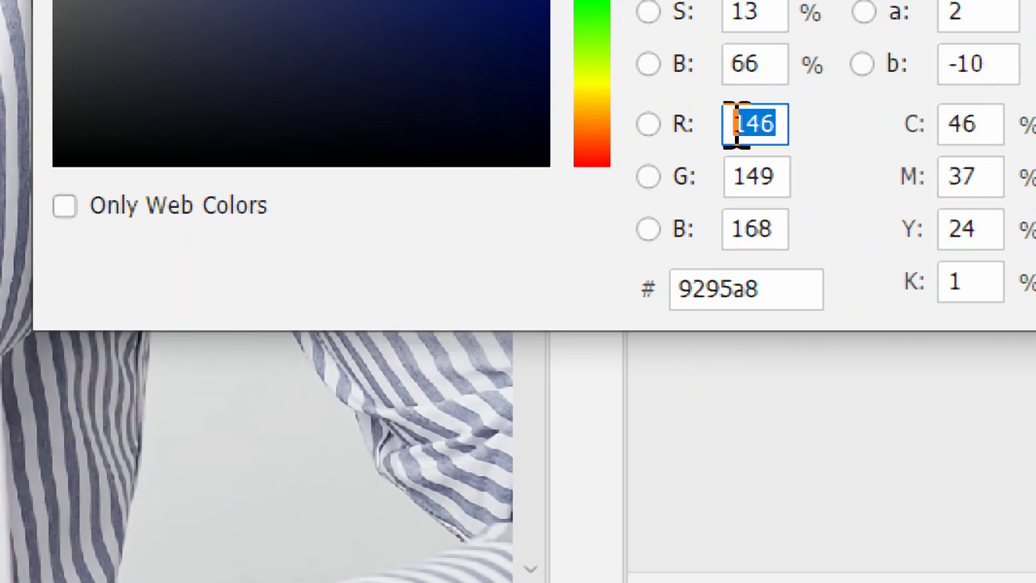
click(761, 123)
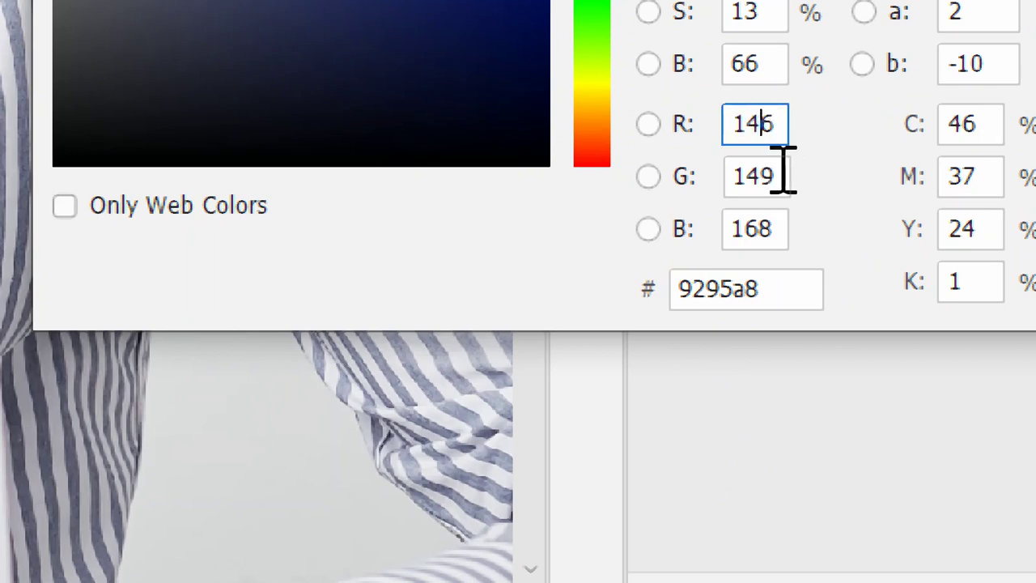
click(782, 175)
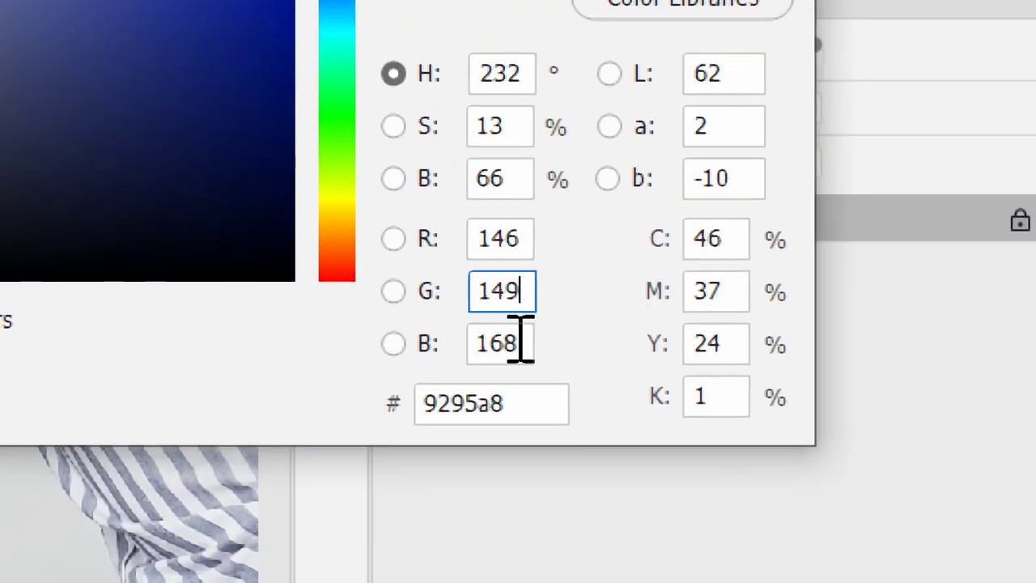
click(513, 340)
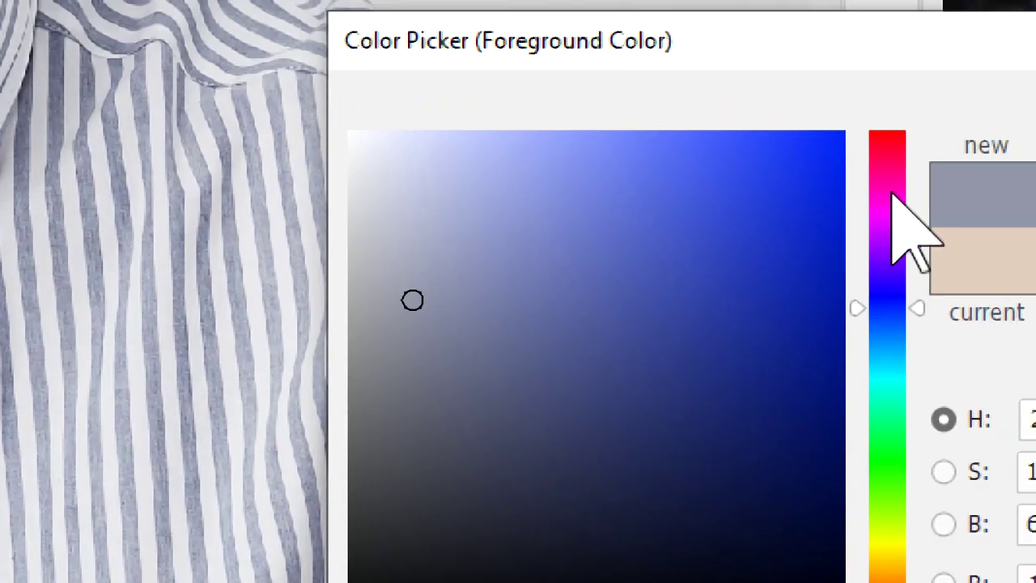
click(883, 140)
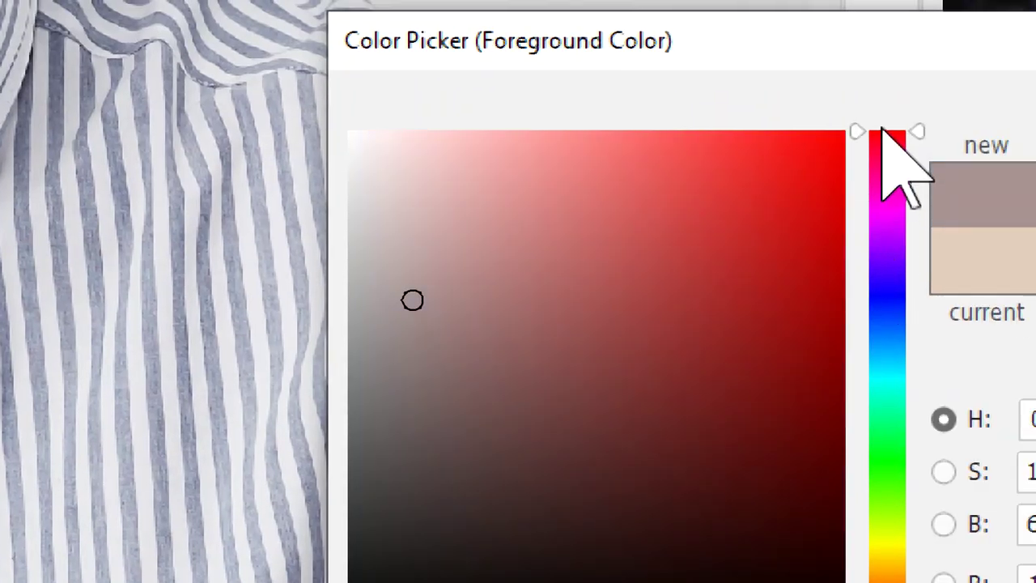
drag(818, 162, 888, 93)
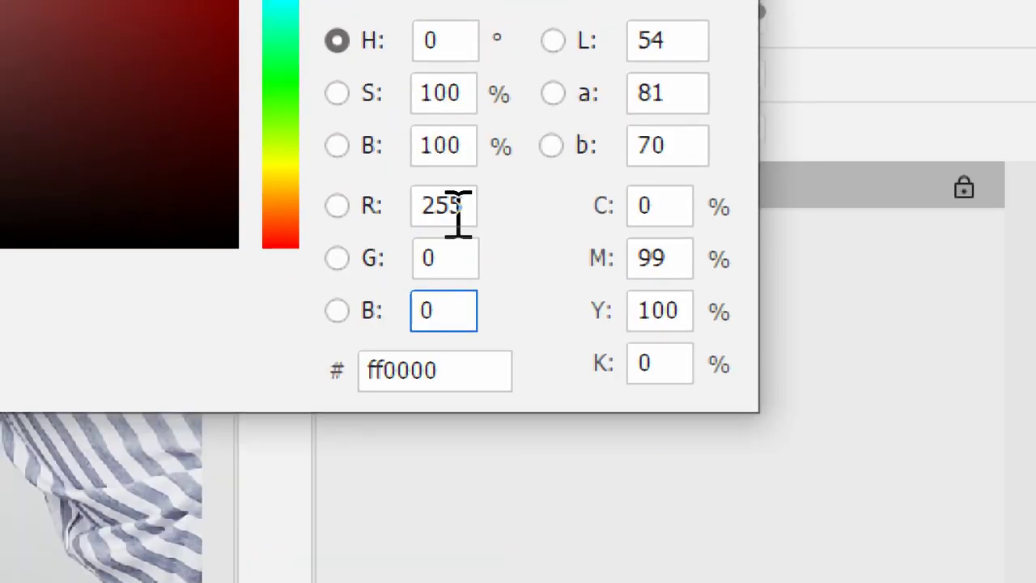
Set R to 0 for black, then edit the green field, dismissing an invalid-entry warning.
double_click(526, 301)
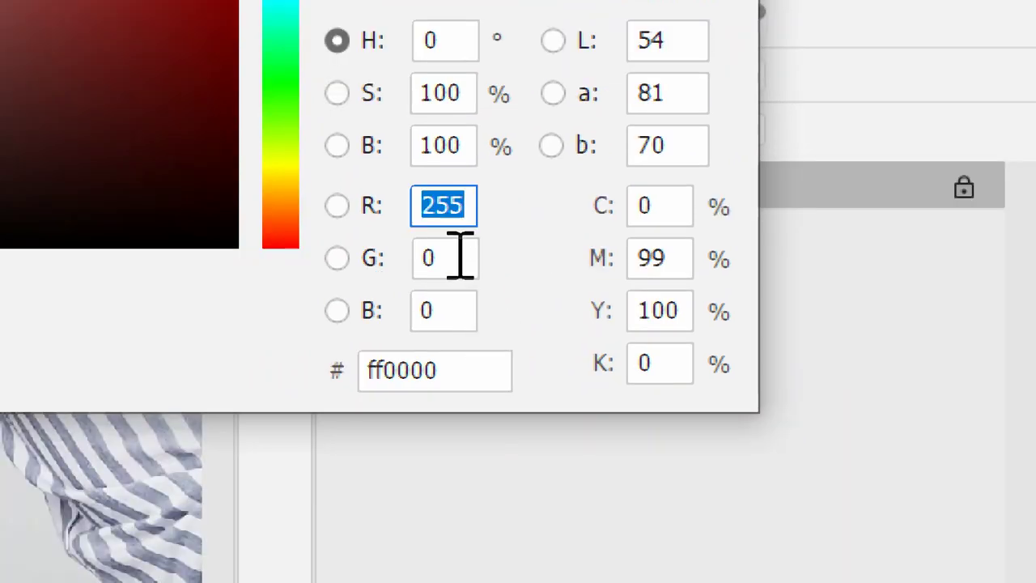
click(459, 257)
click(459, 307)
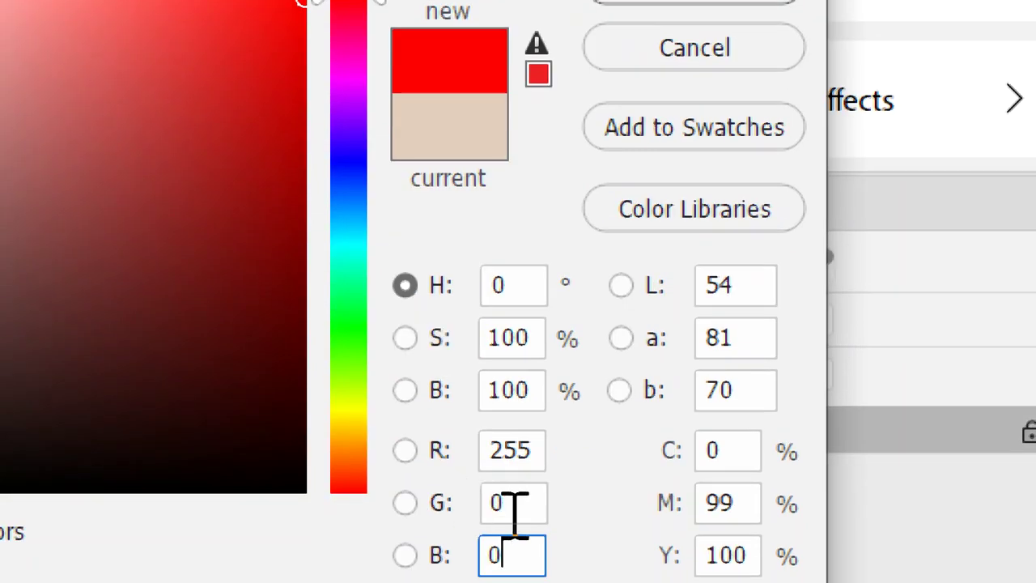
drag(543, 461, 469, 450)
text(0)
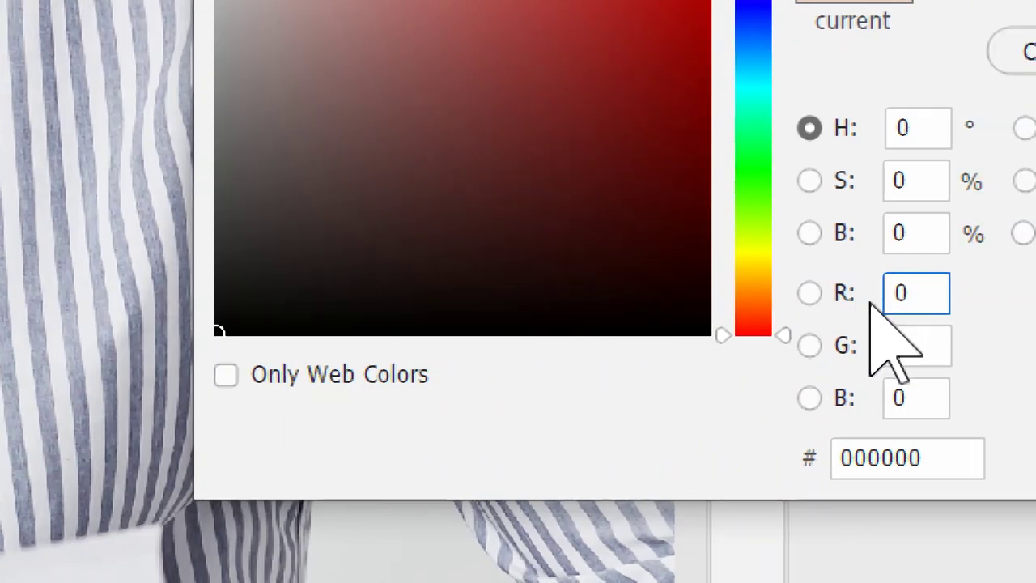
click(914, 339)
key(BackSpace)
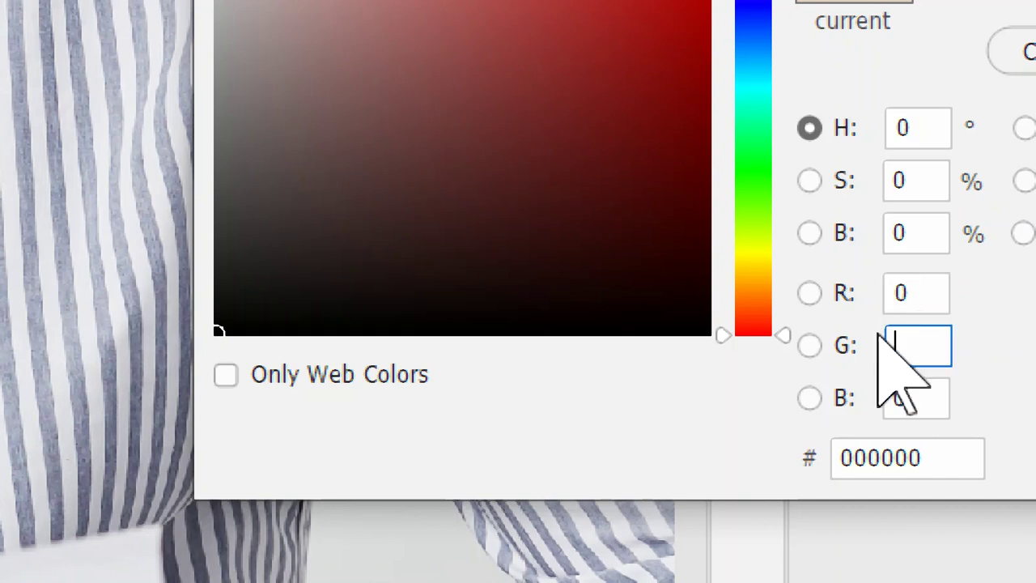
text(255)
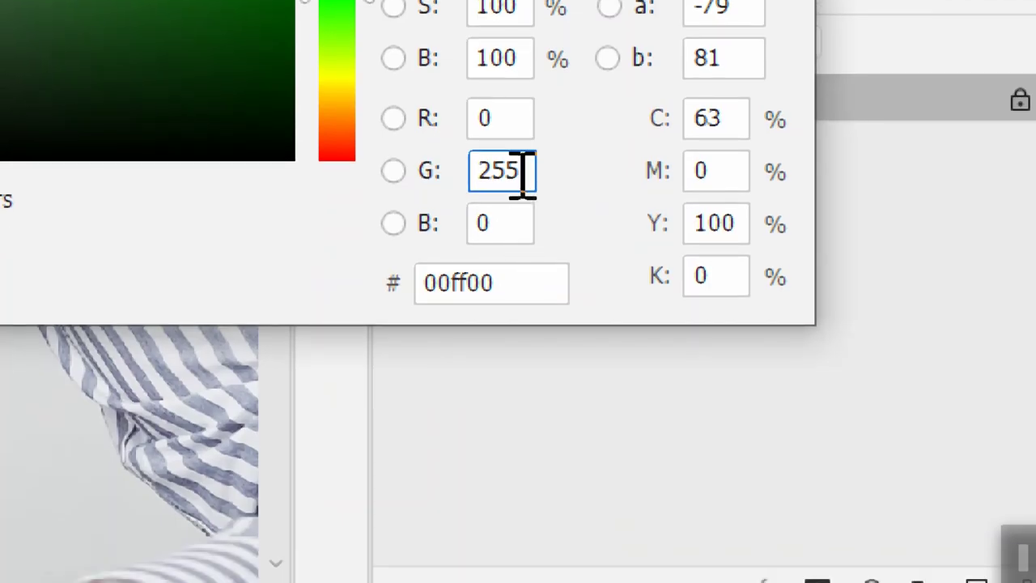
key(BackSpace)
key(BackSpace)
key(BackSpace)
click(490, 335)
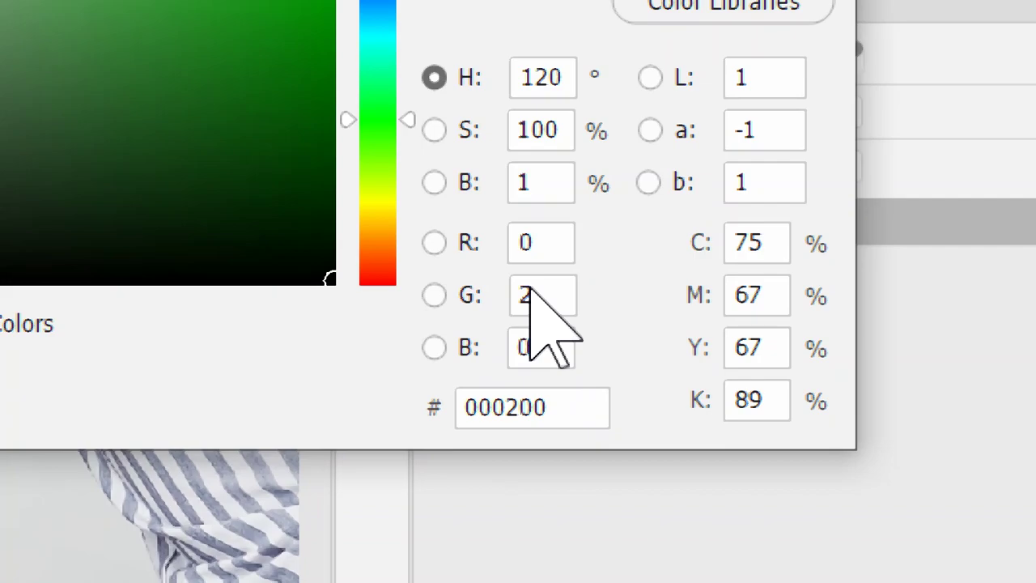
key(Tab)
key(Return)
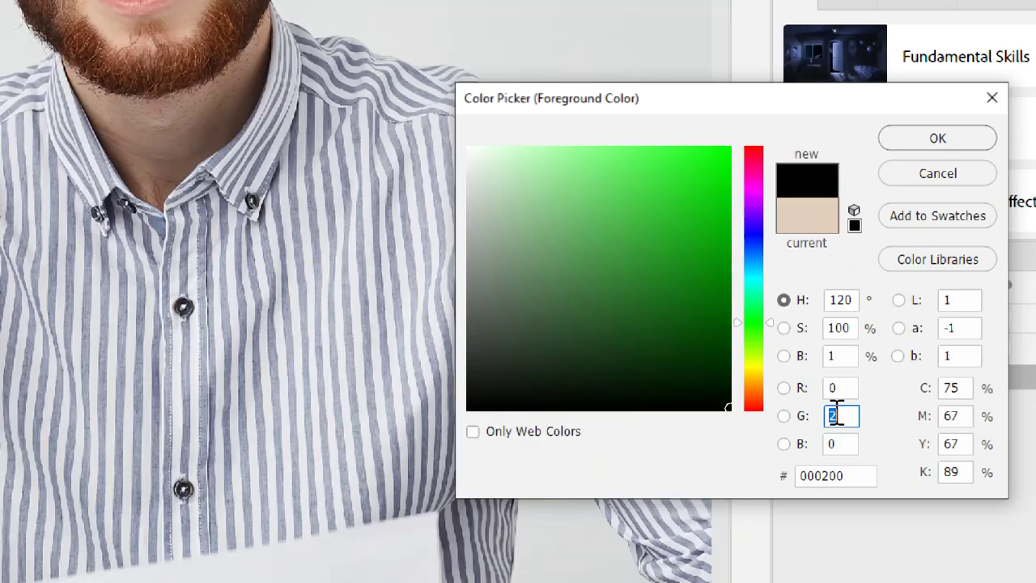
Enter G 0 and B 255 for pure blue (0000ff), then switch to Notepad.
text(0)
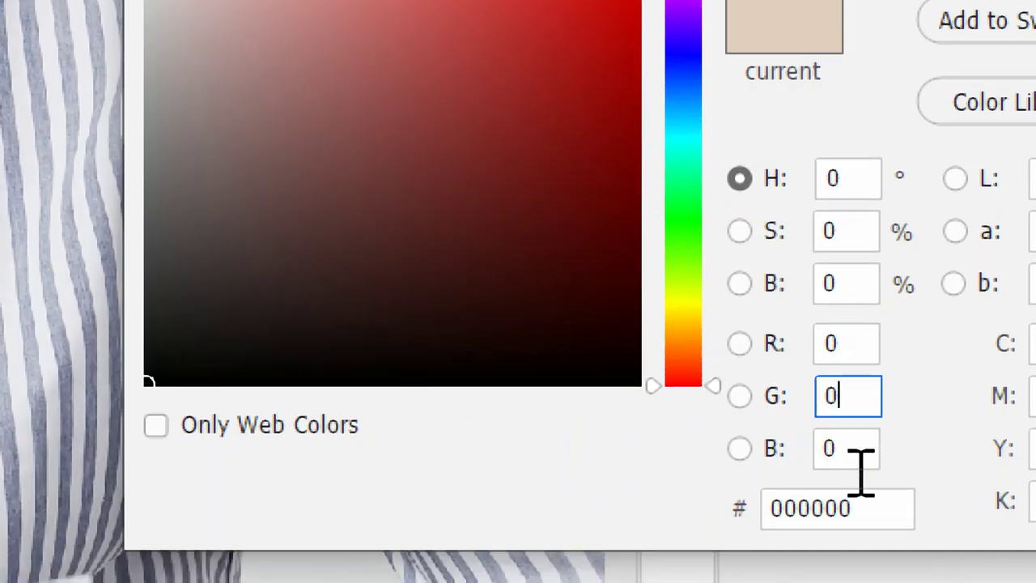
click(844, 455)
text(25)
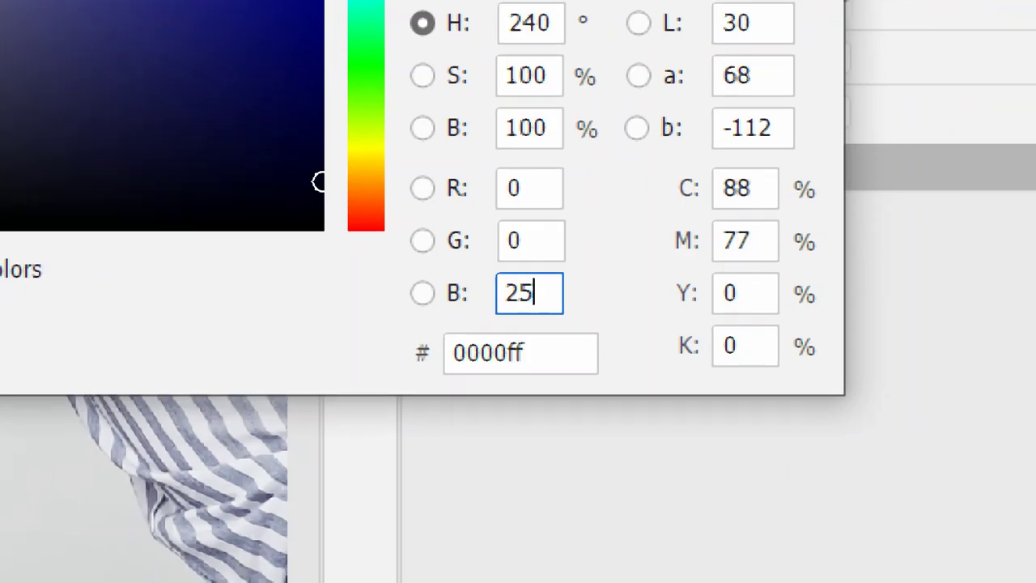
text(5)
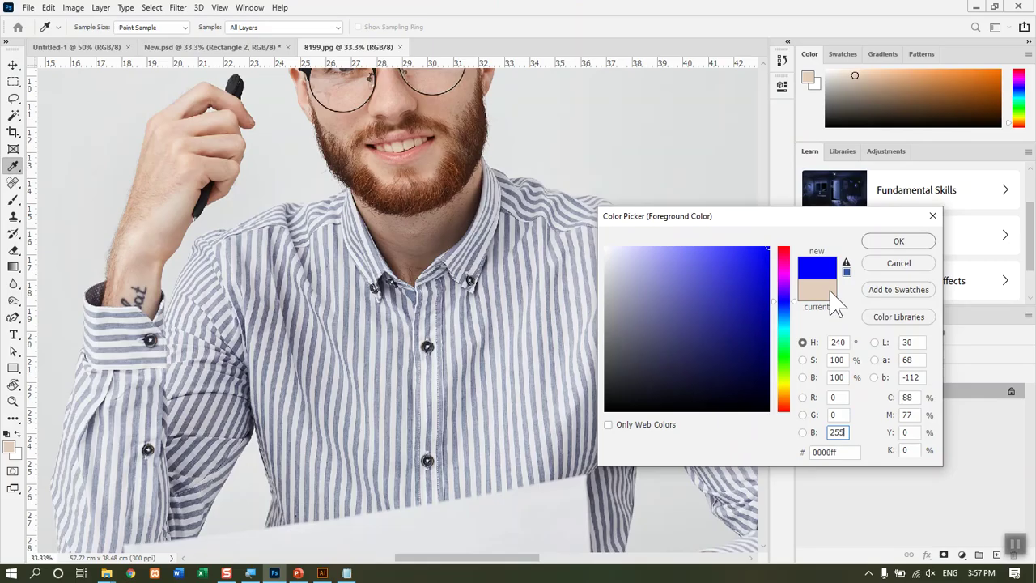
key(alt+Tab)
key(alt+Tab)
key(alt+Tab)
key(alt+shift+Tab)
key(alt+shift+Tab)
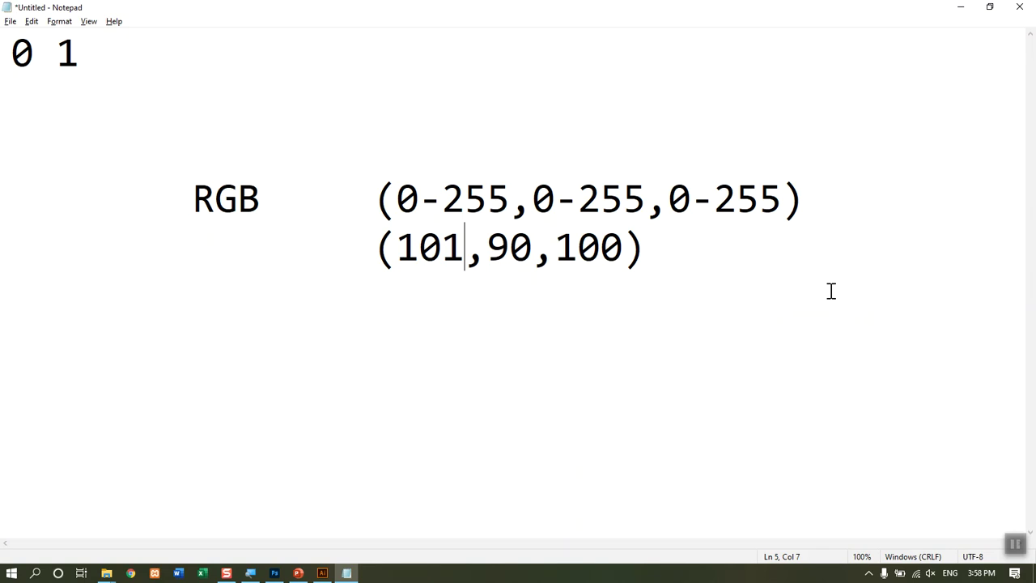
Review the RGB range notes in Notepad, then switch back to Photoshop.
key(alt+Tab)
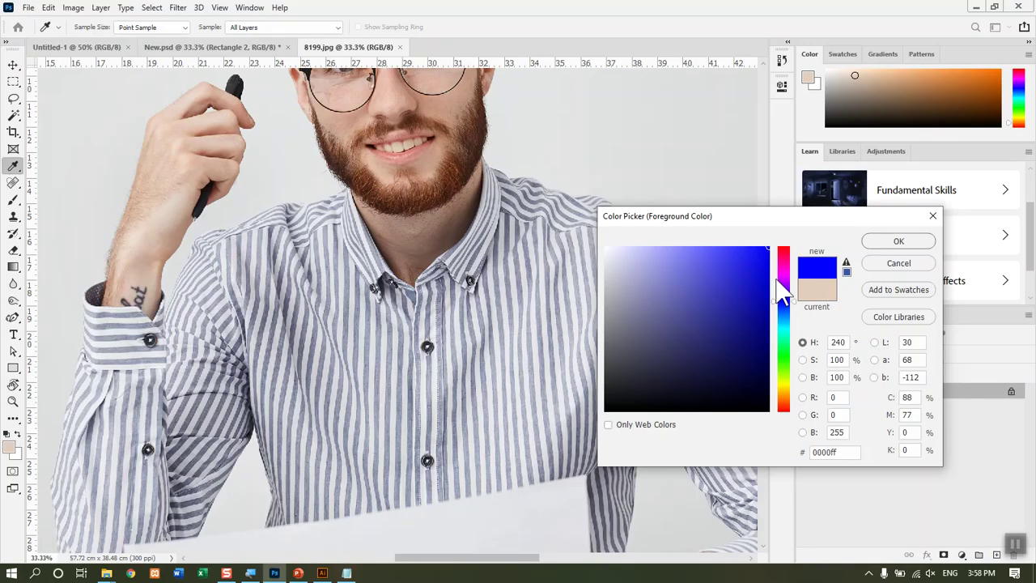
Cancel the blue colour, keeping beige, and bring up New Document (210 × 148 mm, RGB Color).
click(898, 263)
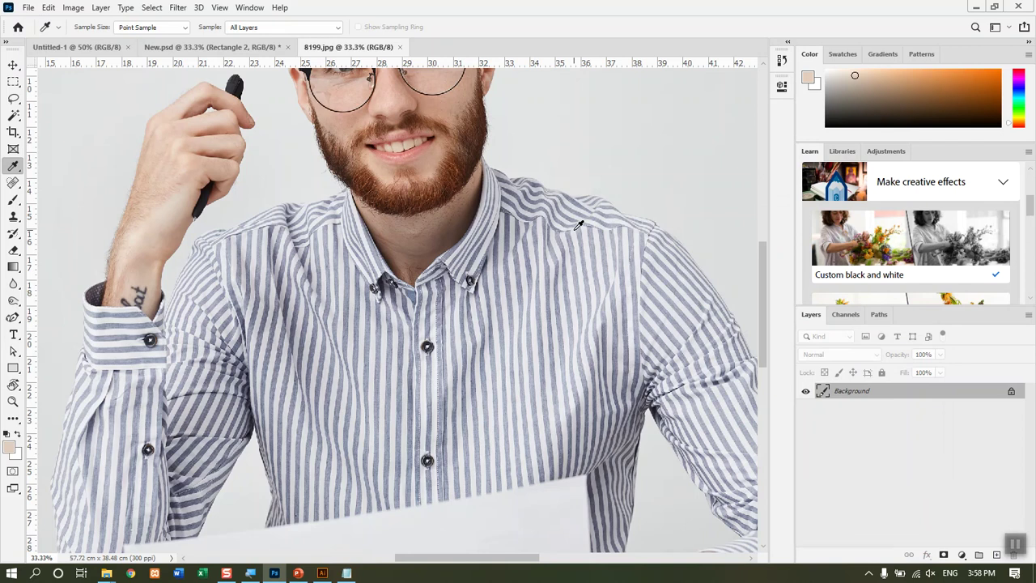
key(ctrl+n)
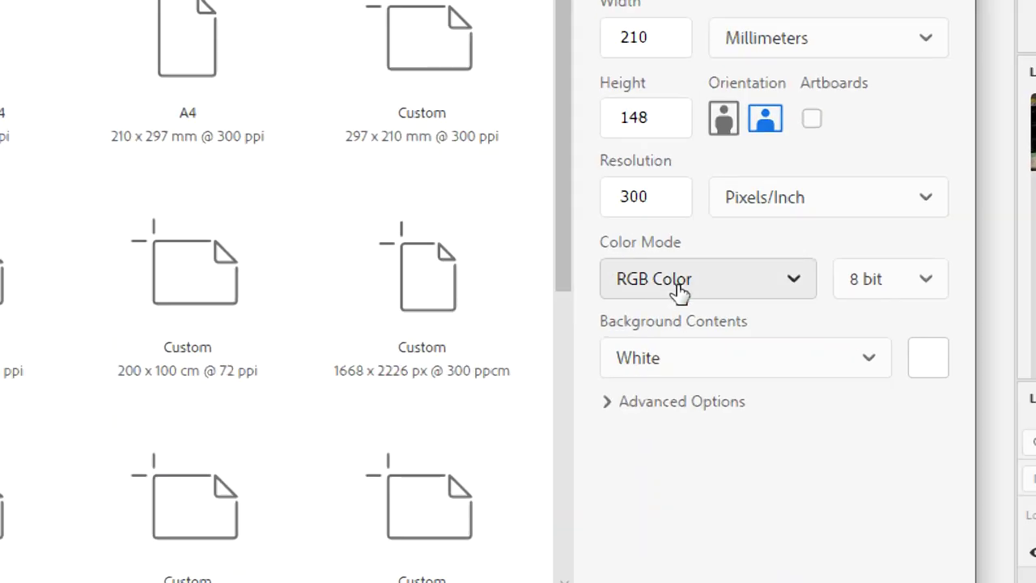
Switch Color Mode to CMYK Color, back to RGB Color, then dismiss the dialog with Esc.
click(627, 259)
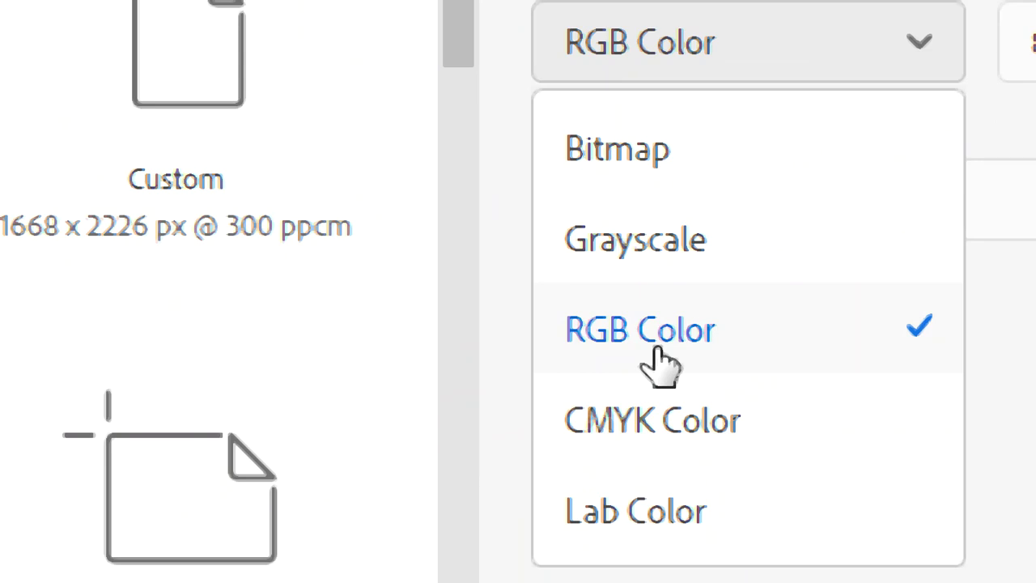
click(719, 445)
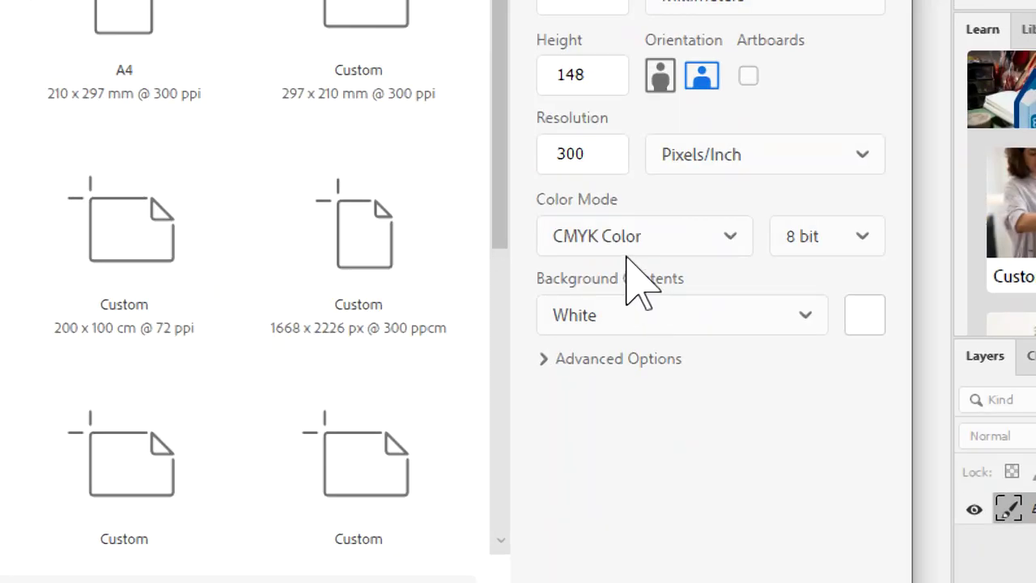
click(627, 254)
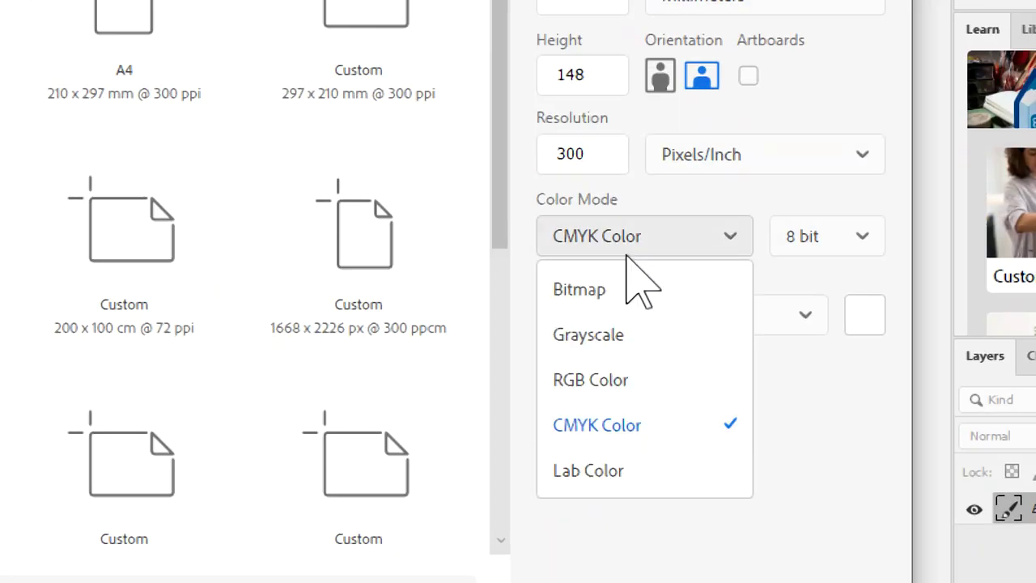
click(647, 391)
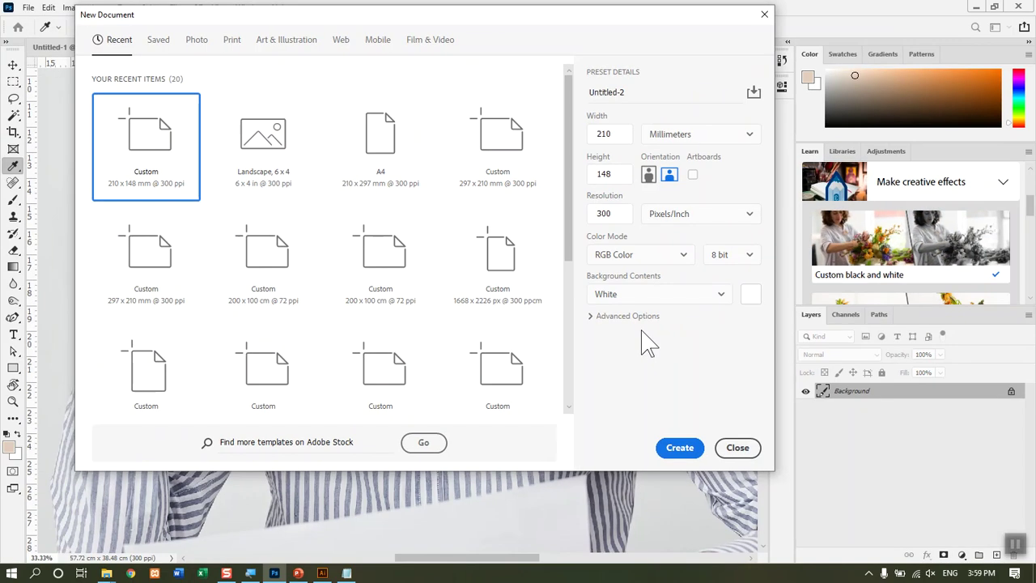
key(Escape)
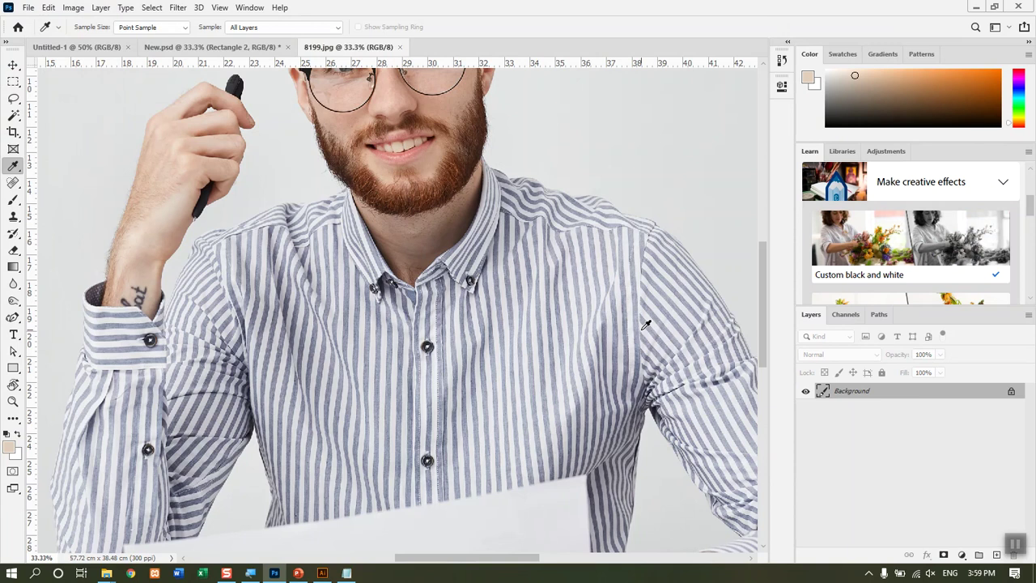